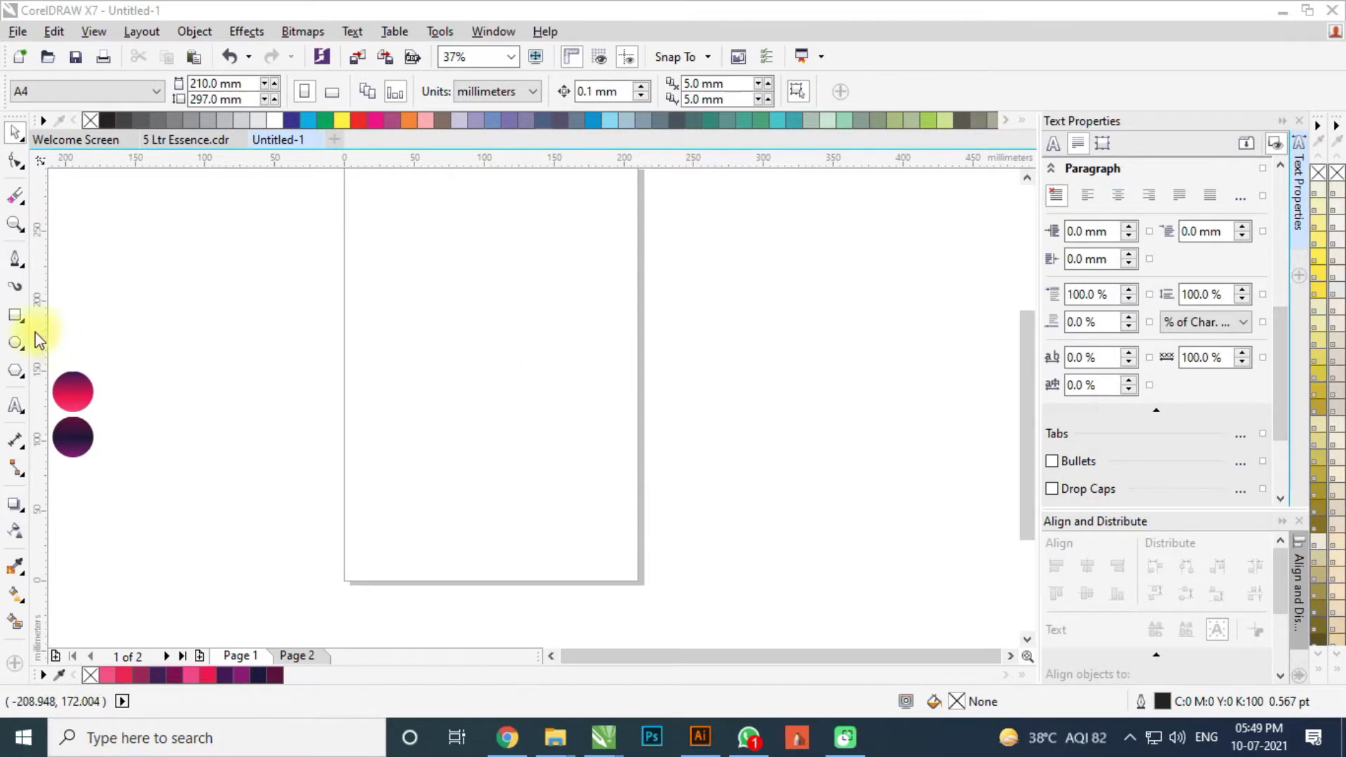
Create a page-sized 210 × 297 mm rectangle and collapse the side dockers to free up the workspace
double_click(15, 316)
key(F4)
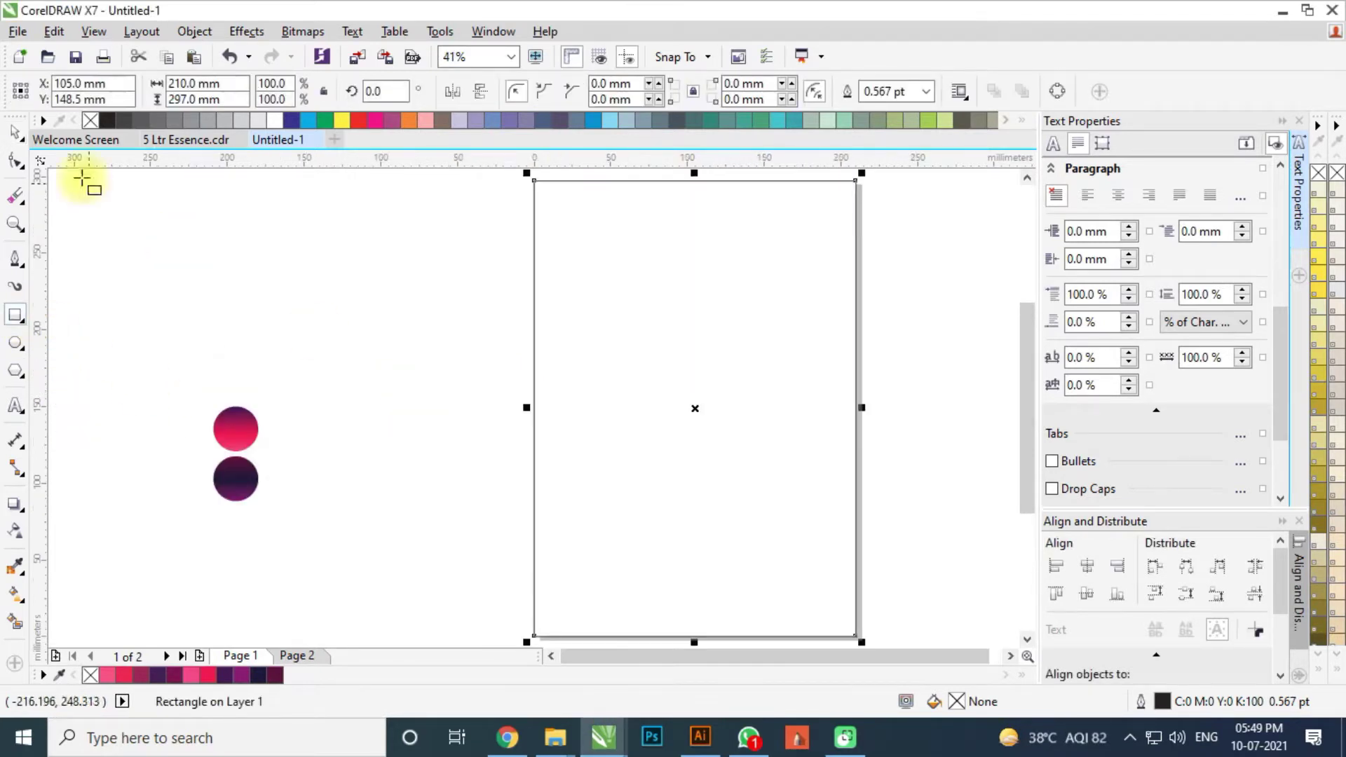
click(14, 133)
click(667, 321)
click(1276, 149)
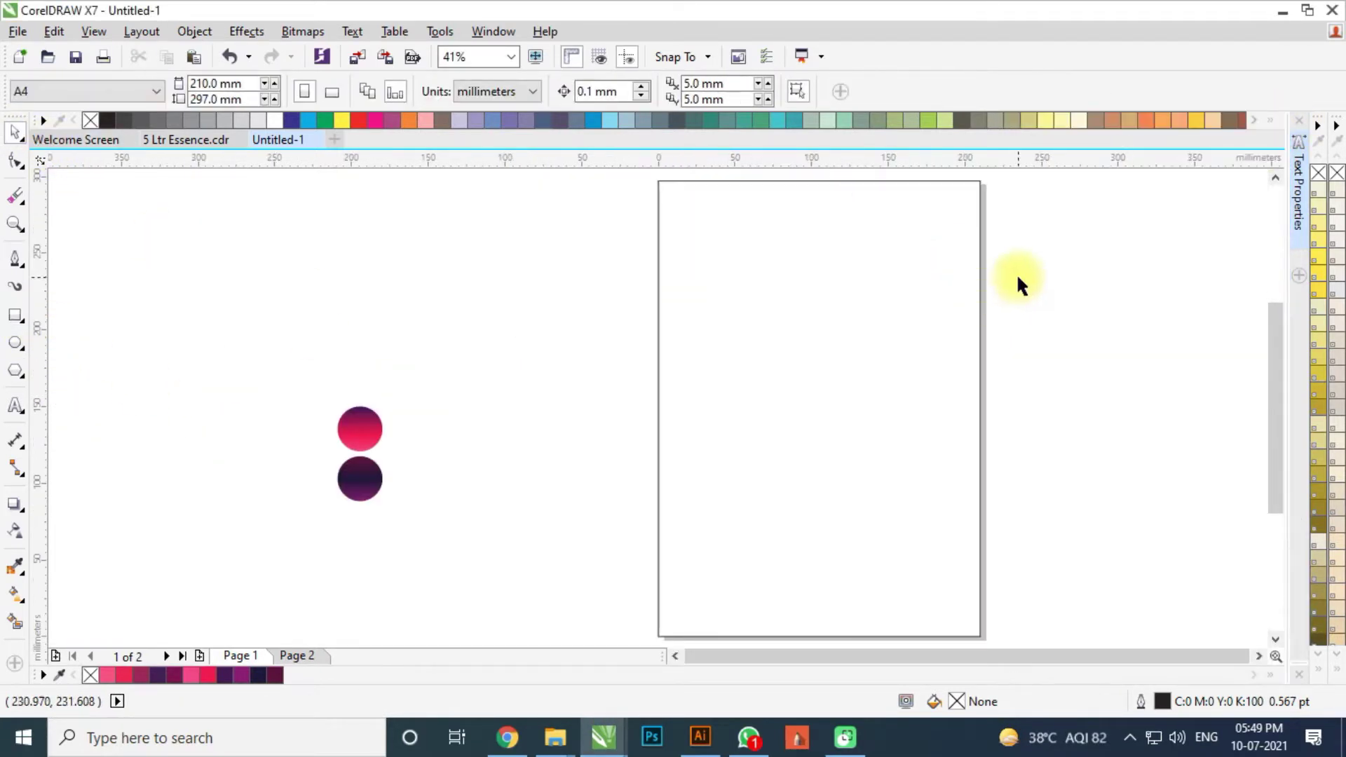
click(906, 288)
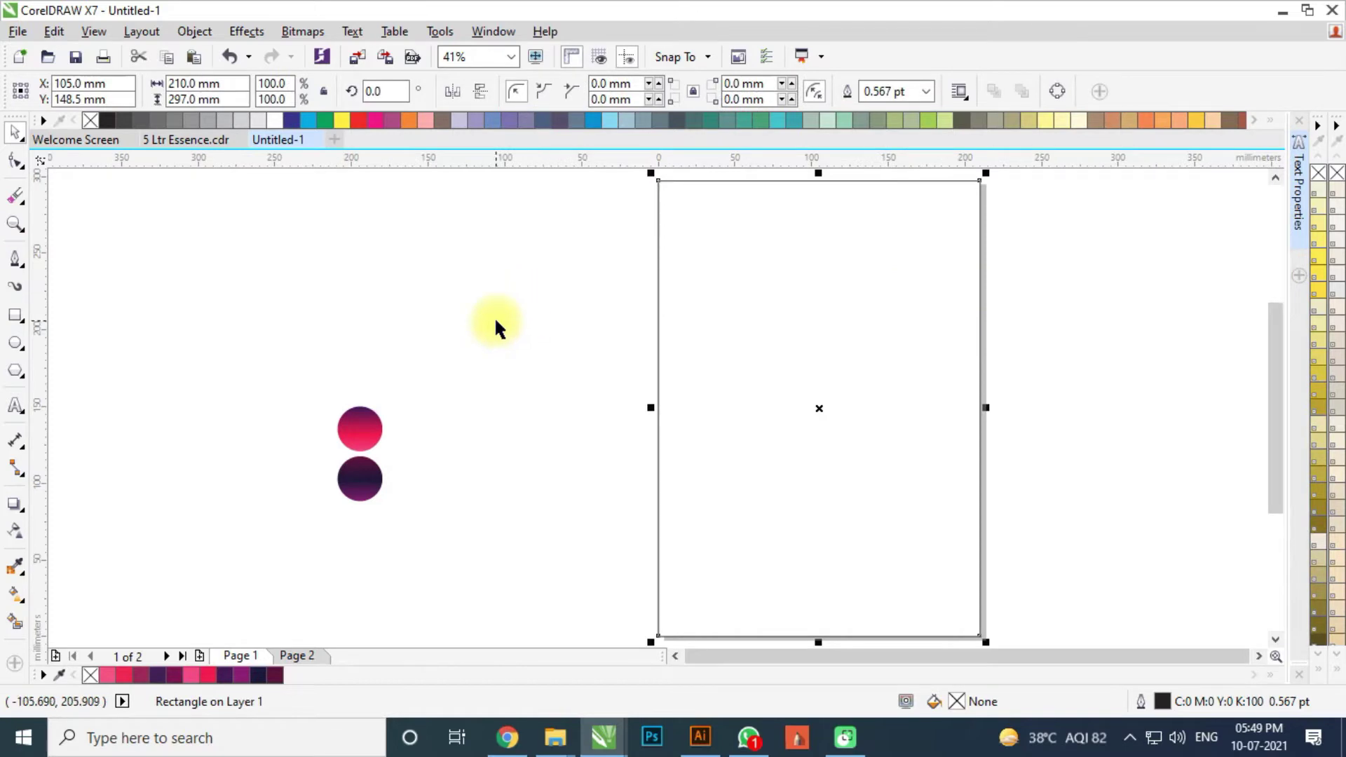
Move both gradient sample circles together closer to the page
drag(495, 316, 320, 527)
drag(357, 429, 558, 307)
key(F4)
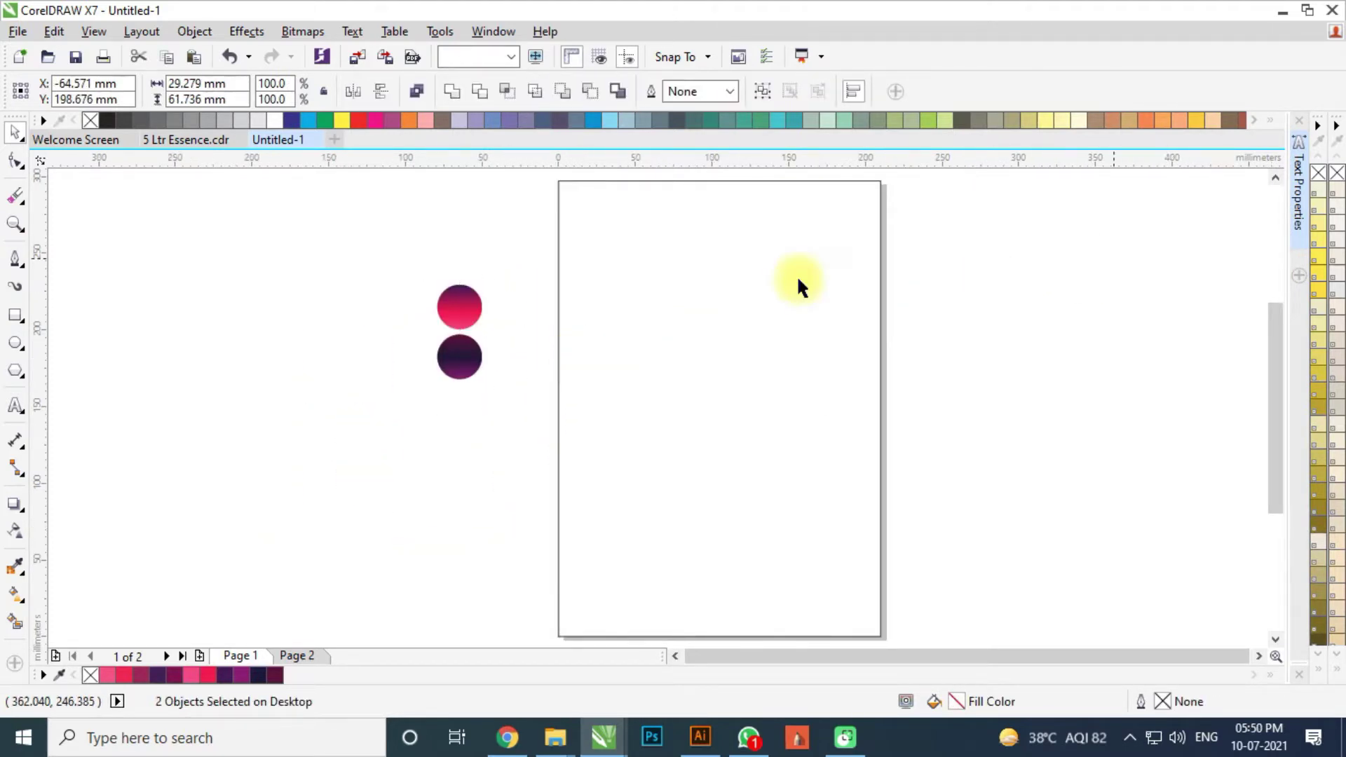
Create a centred copy of the page rectangle reduced by 15 mm each way to 195 × 282 mm
click(799, 280)
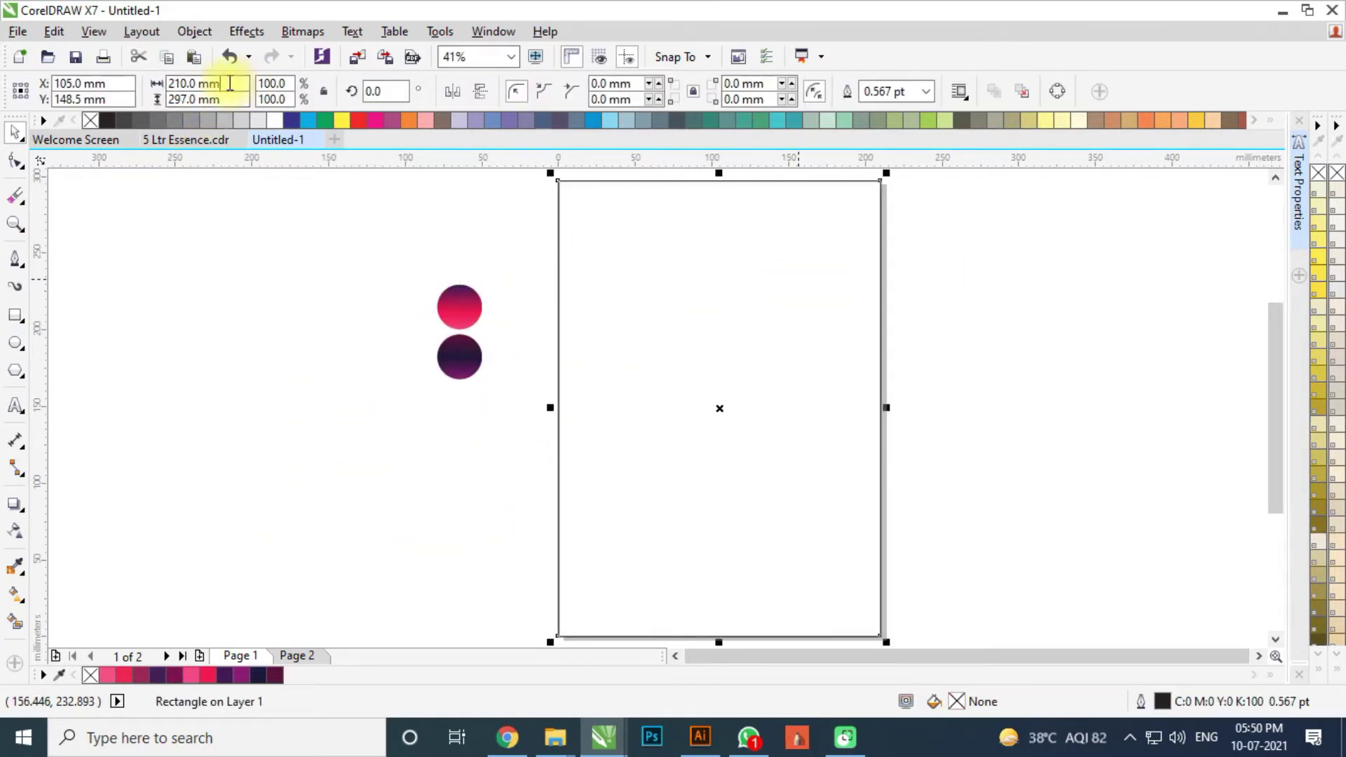
text(15)
key(Return)
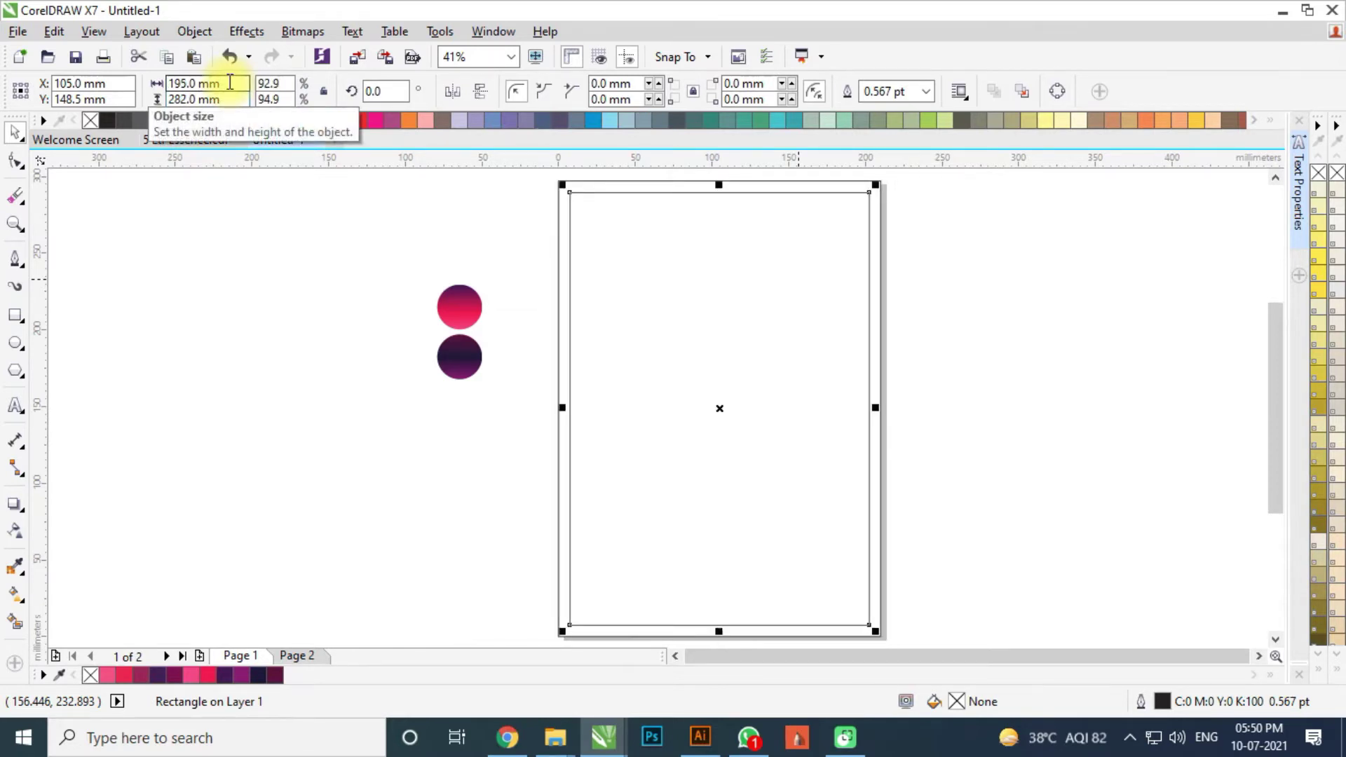
click(381, 393)
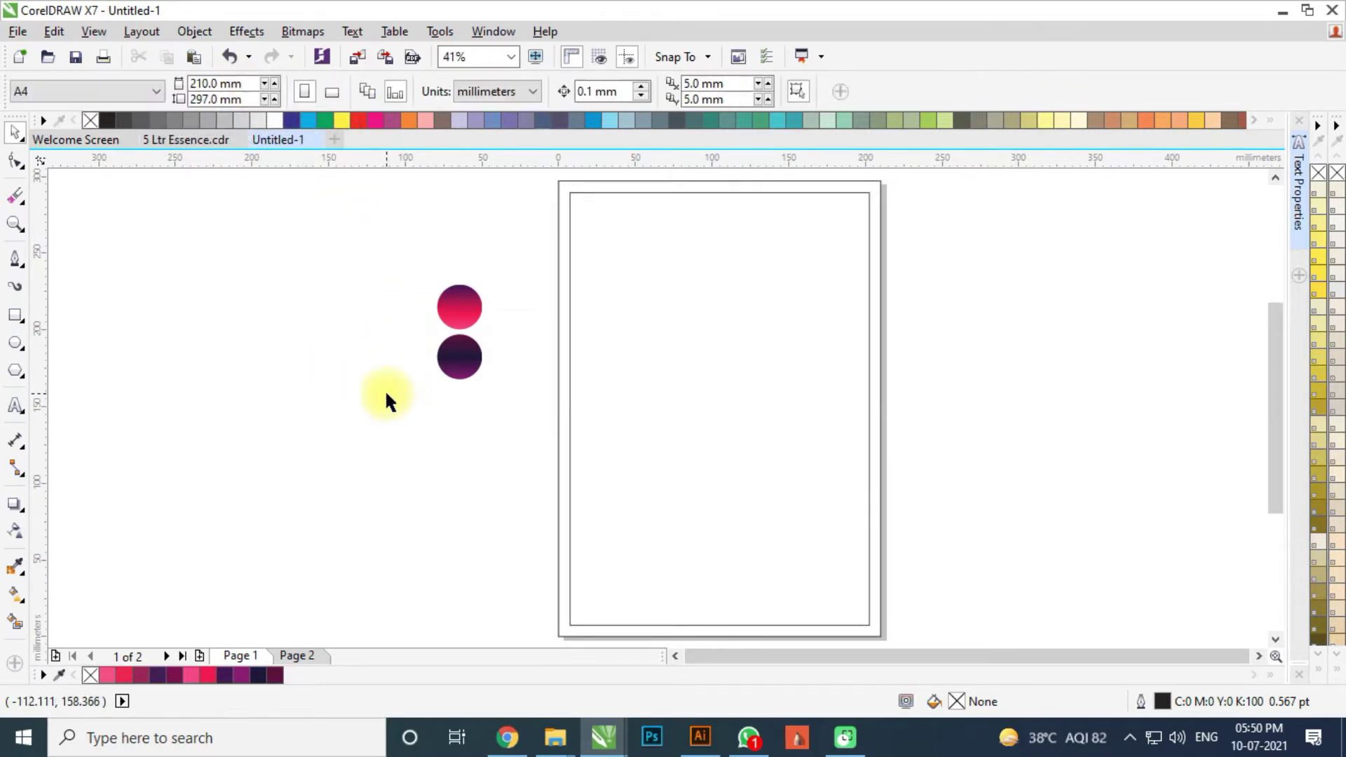
Fill the page-sized background rectangle with the dark purple fountain fill of the lower sample circle
click(459, 356)
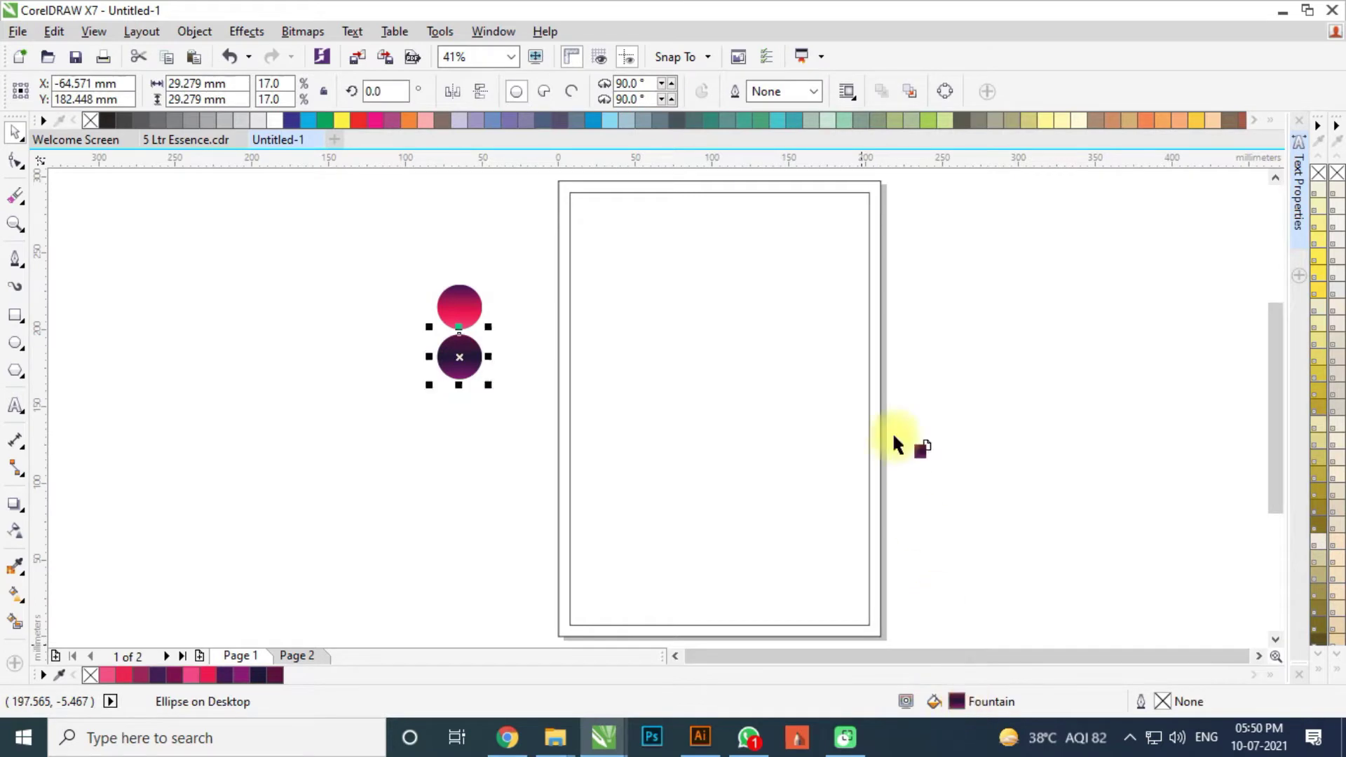
drag(891, 432, 874, 414)
click(769, 400)
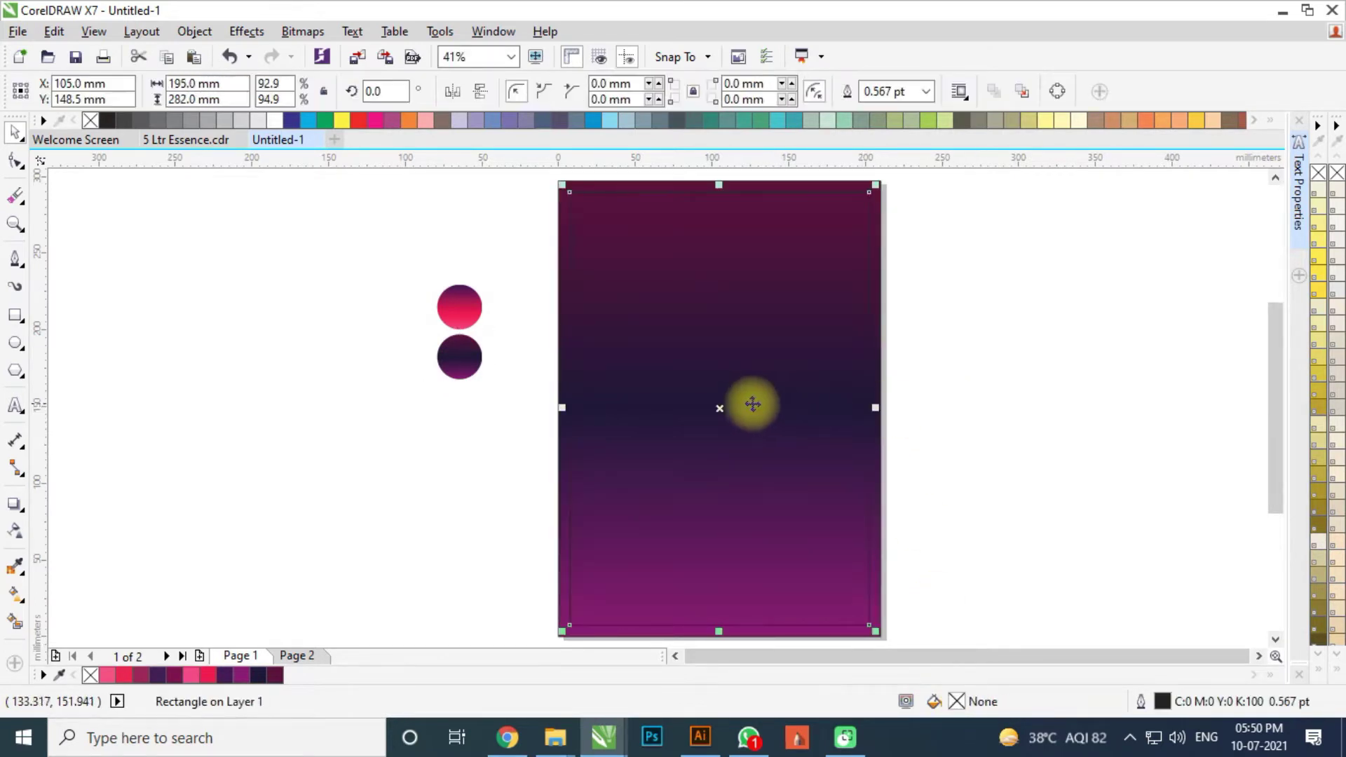
click(449, 468)
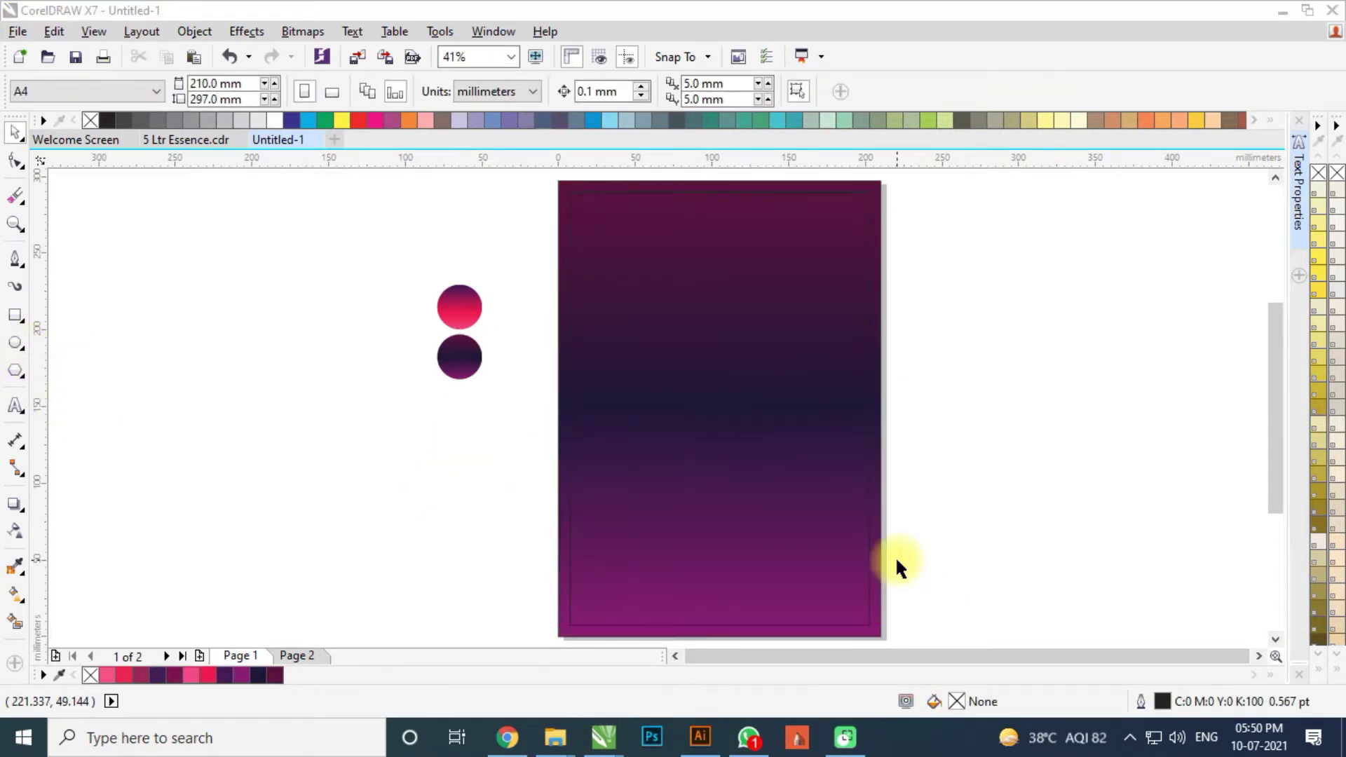
Bring the dancer cut-out image onto the page and scale it down to about 159 × 111 mm
key(super+d)
key(alt+Tab)
drag(260, 560, 692, 396)
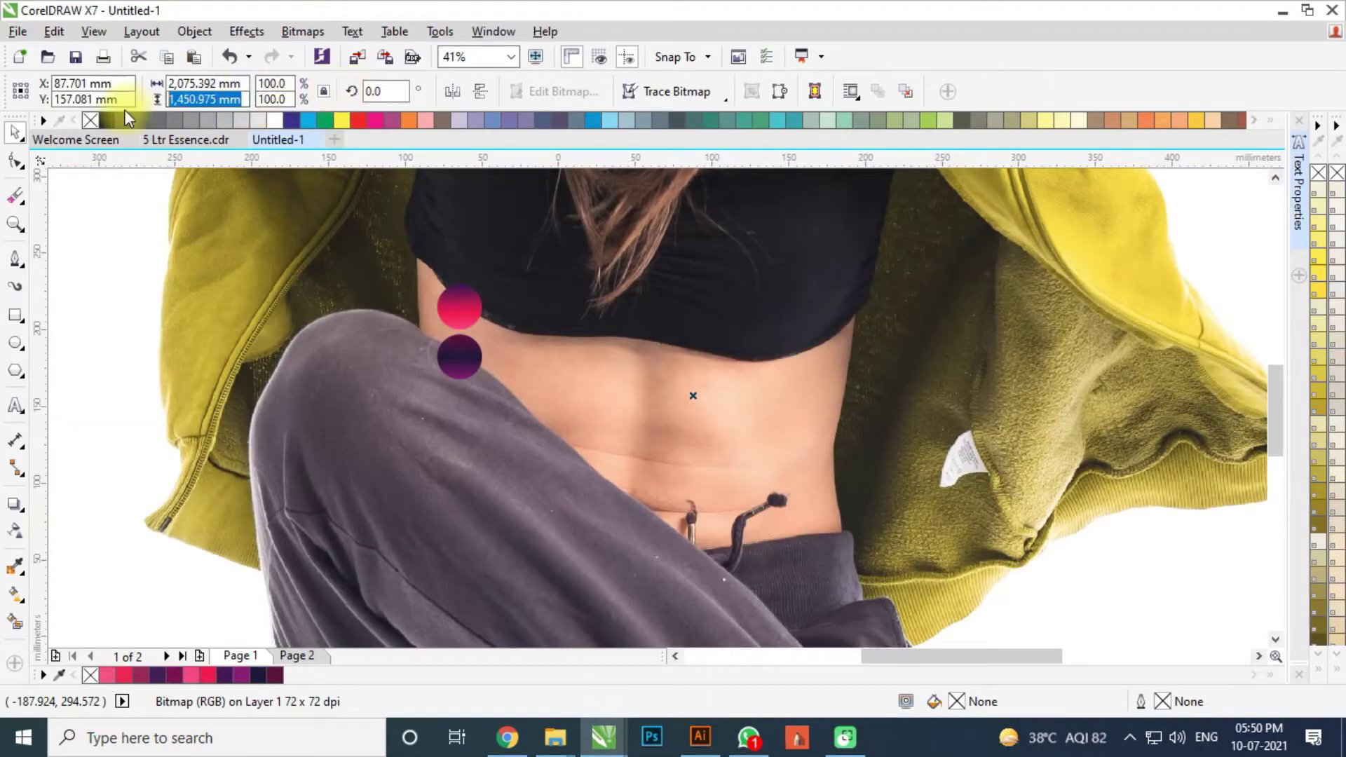
text(10)
key(Return)
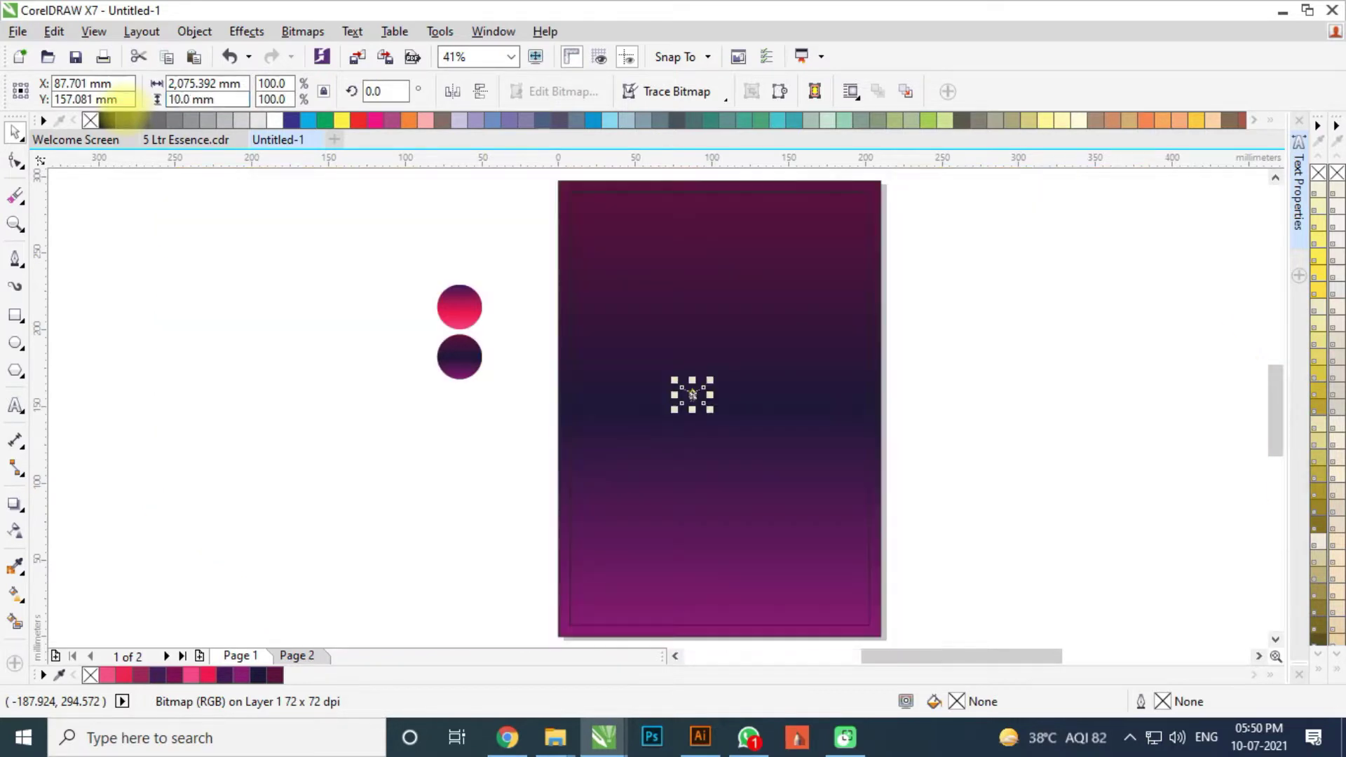
drag(710, 409, 811, 484)
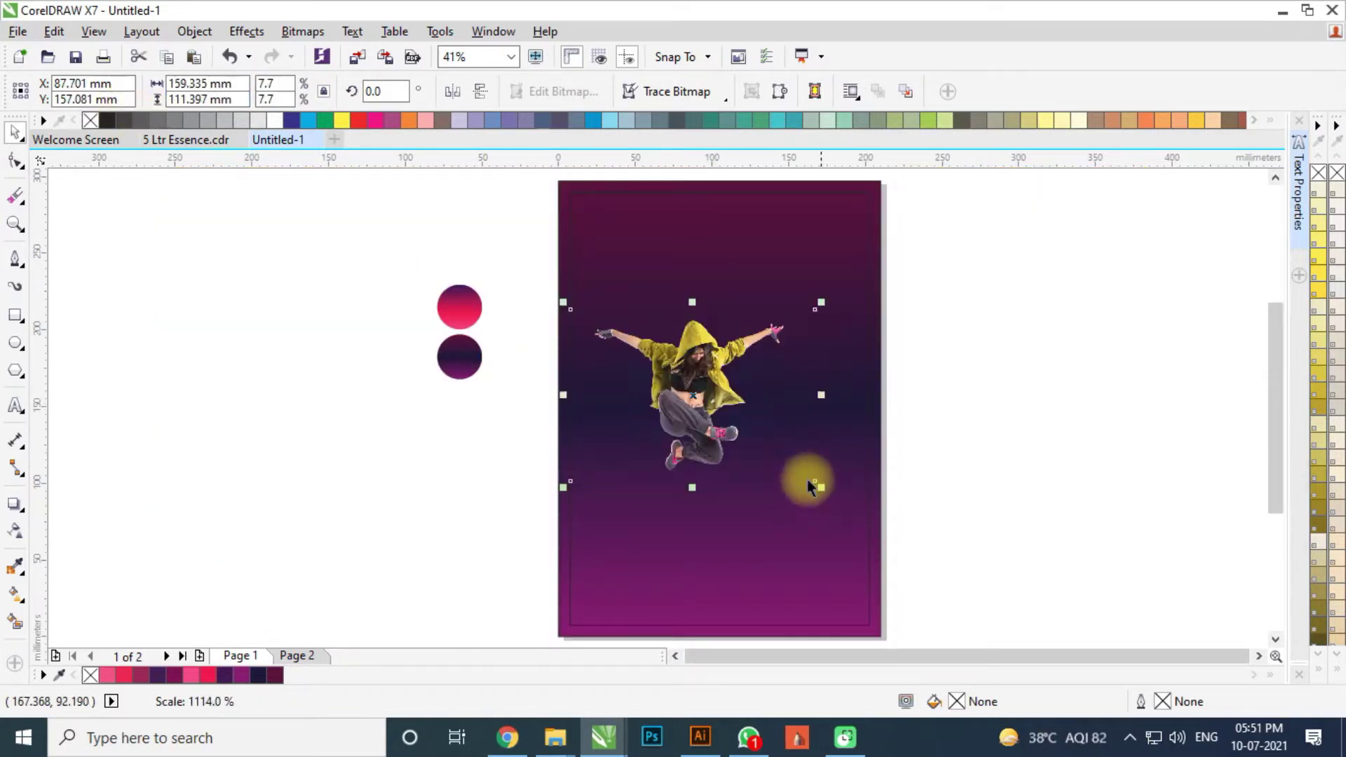
Enlarge the dancer image to the 195 mm width of the inner frame and centre it on the page
click(868, 322)
click(747, 392)
drag(843, 317, 871, 294)
click(983, 328)
click(751, 350)
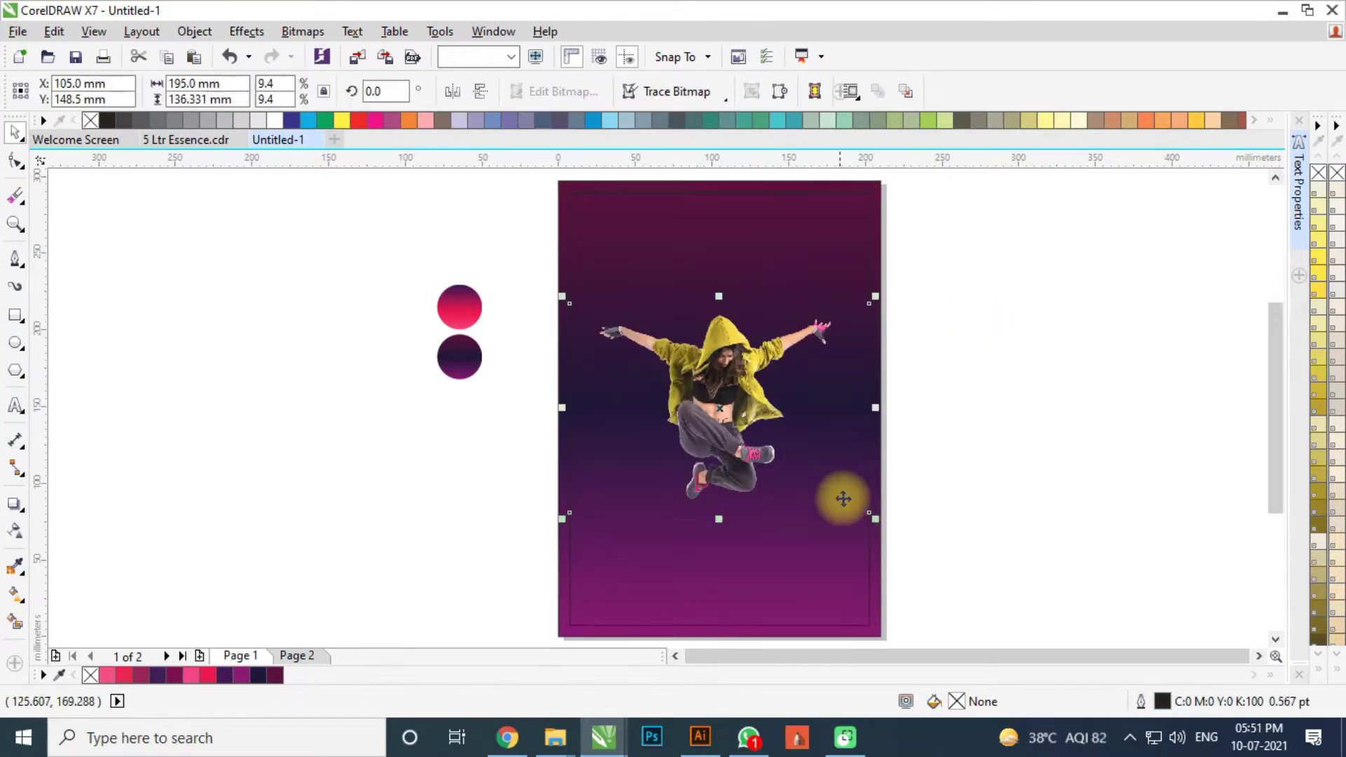
click(975, 449)
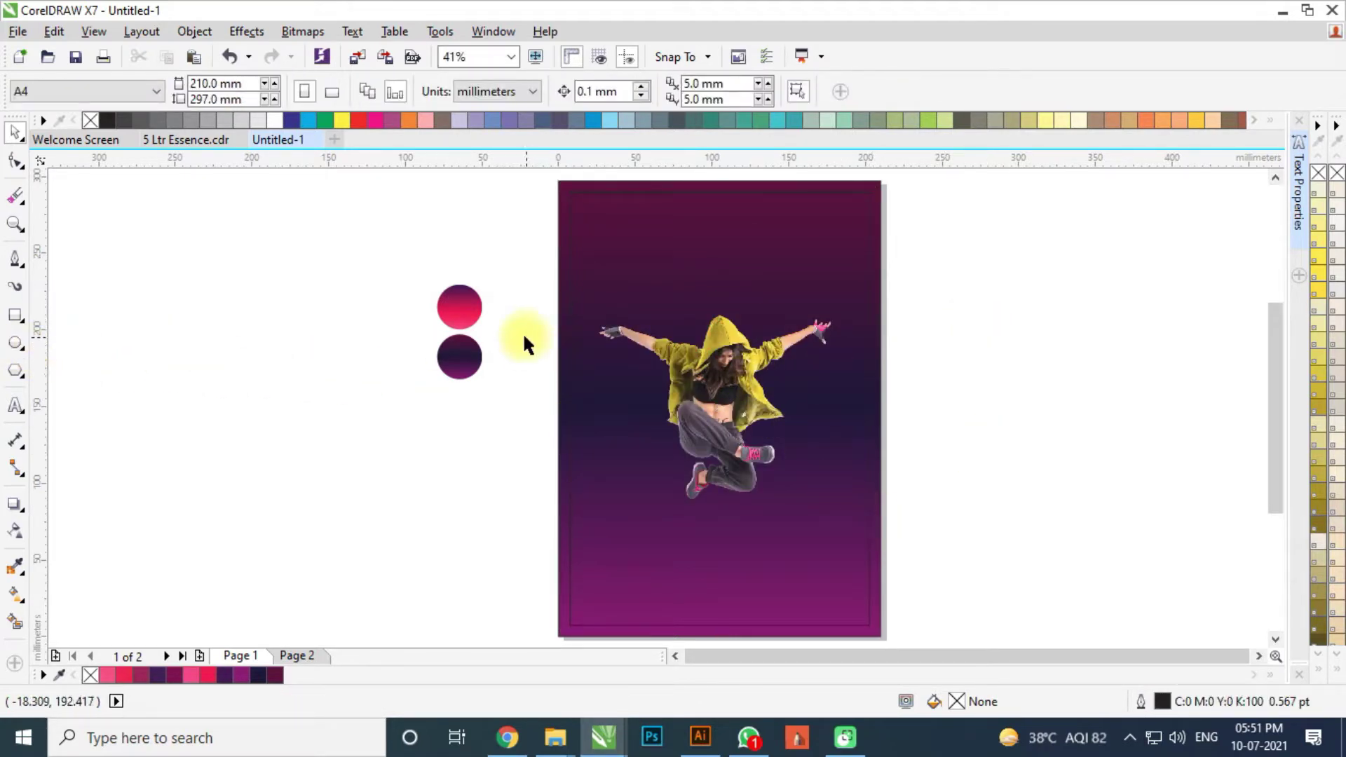
Place a copy of the pink gradient circle, about 148 mm in diameter, behind the dancer
drag(457, 321, 828, 522)
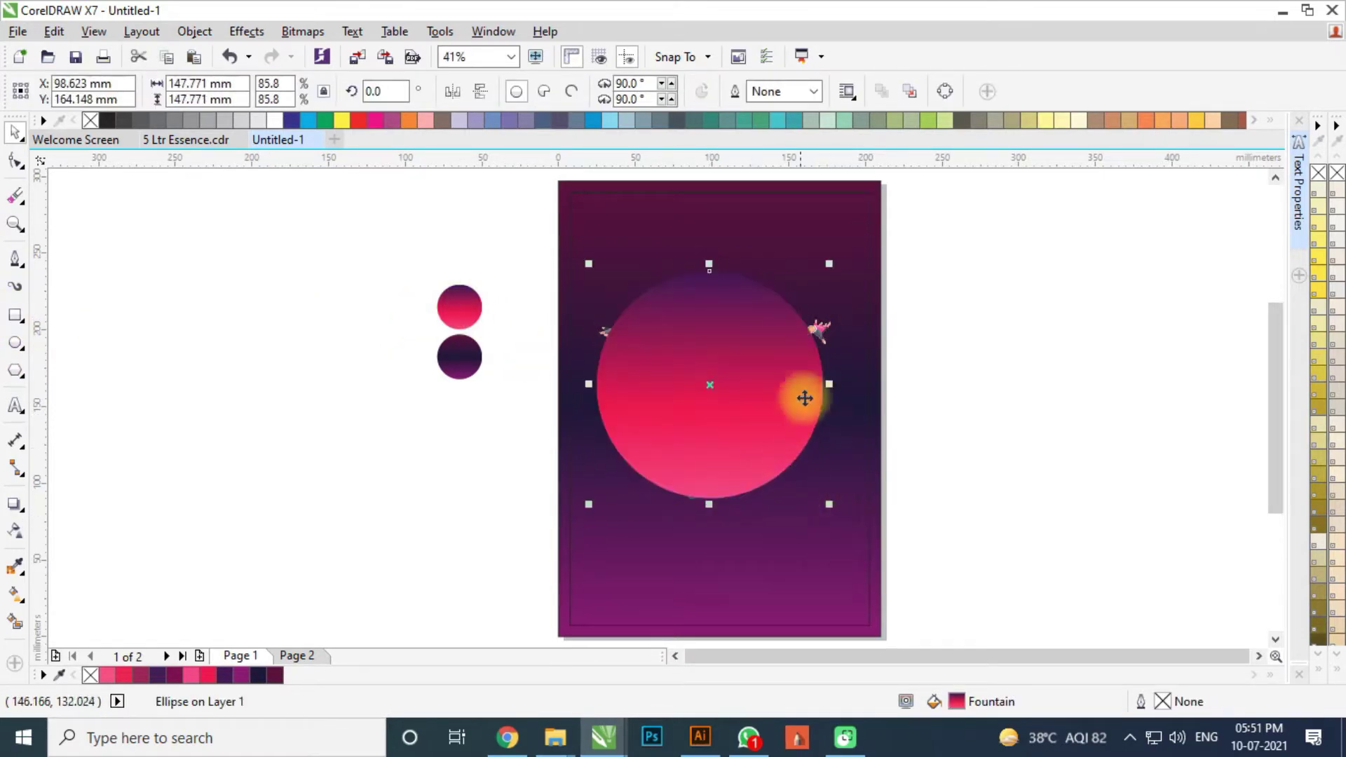
click(827, 335)
key(shift+Page_Up)
key(Escape)
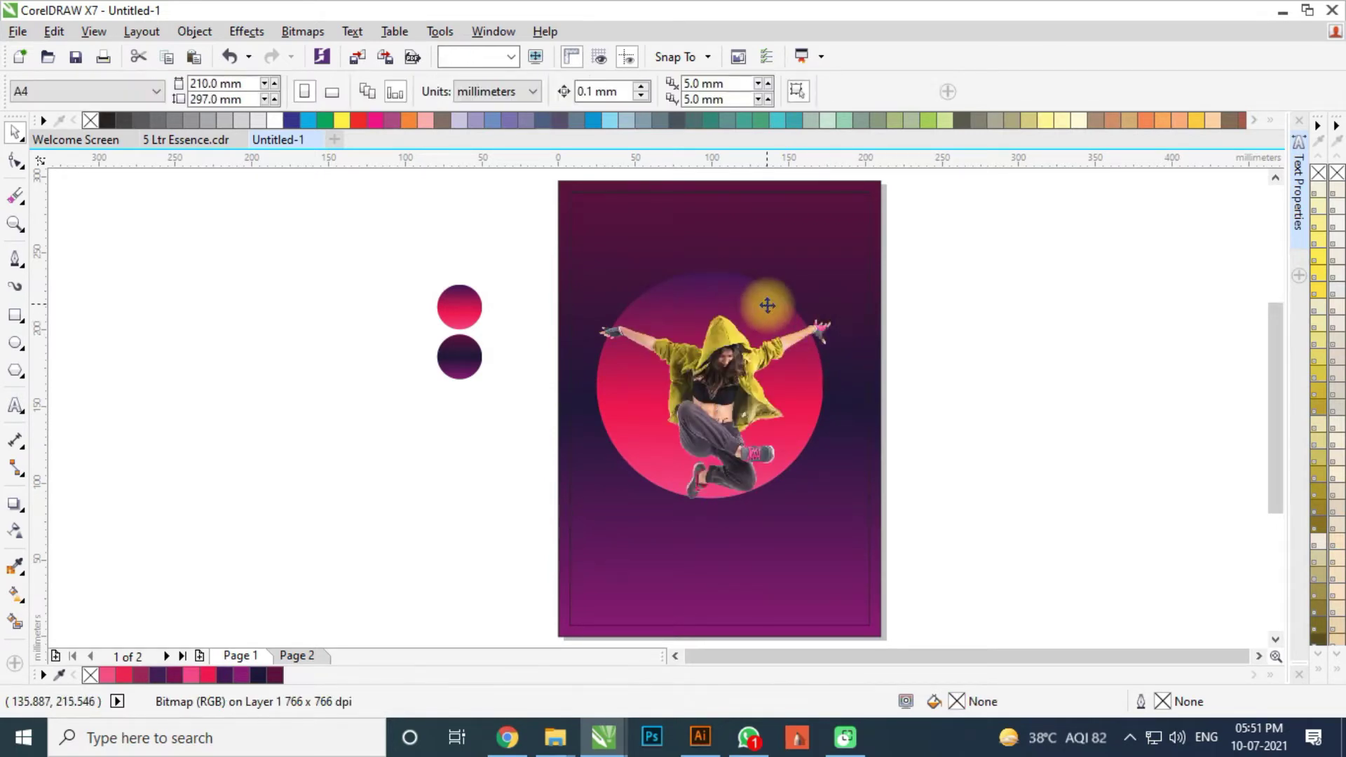
Align the dancer and the pink circle on their centres and group them at the page centre
click(729, 322)
shift+click(705, 289)
key(c)
key(e)
click(946, 304)
drag(964, 246, 519, 541)
key(ctrl+g)
key(p)
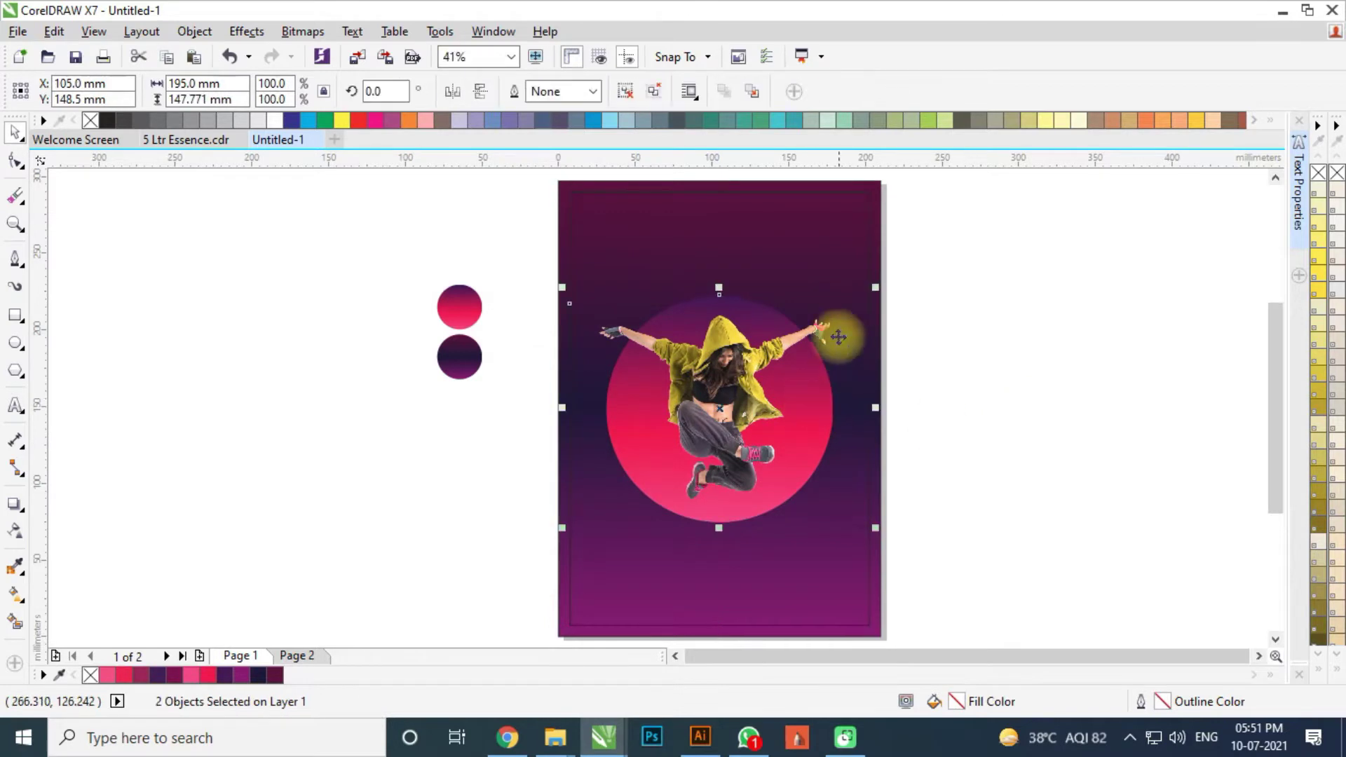
Scale the dancer and circle group up from its centre to about 228 × 173 mm
drag(876, 289, 901, 269)
click(933, 515)
click(830, 367)
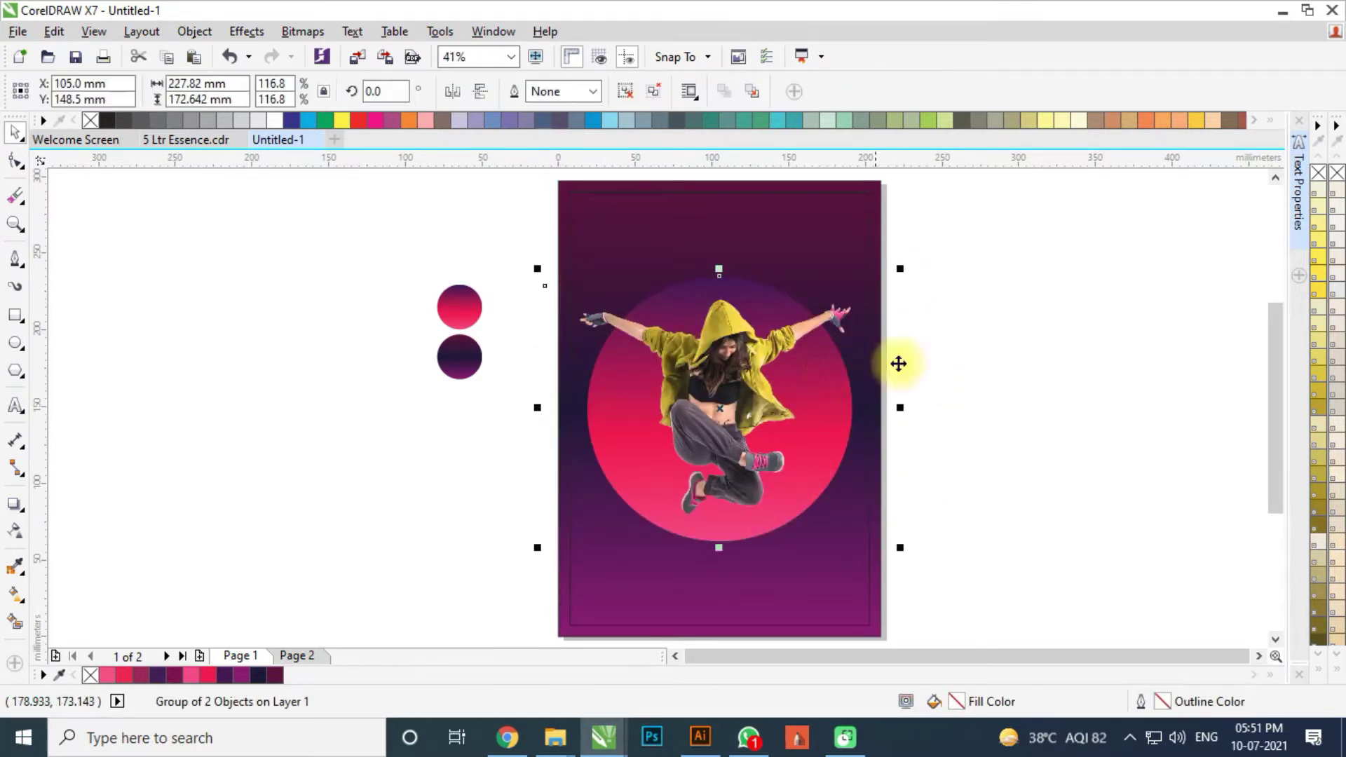
click(898, 363)
click(734, 366)
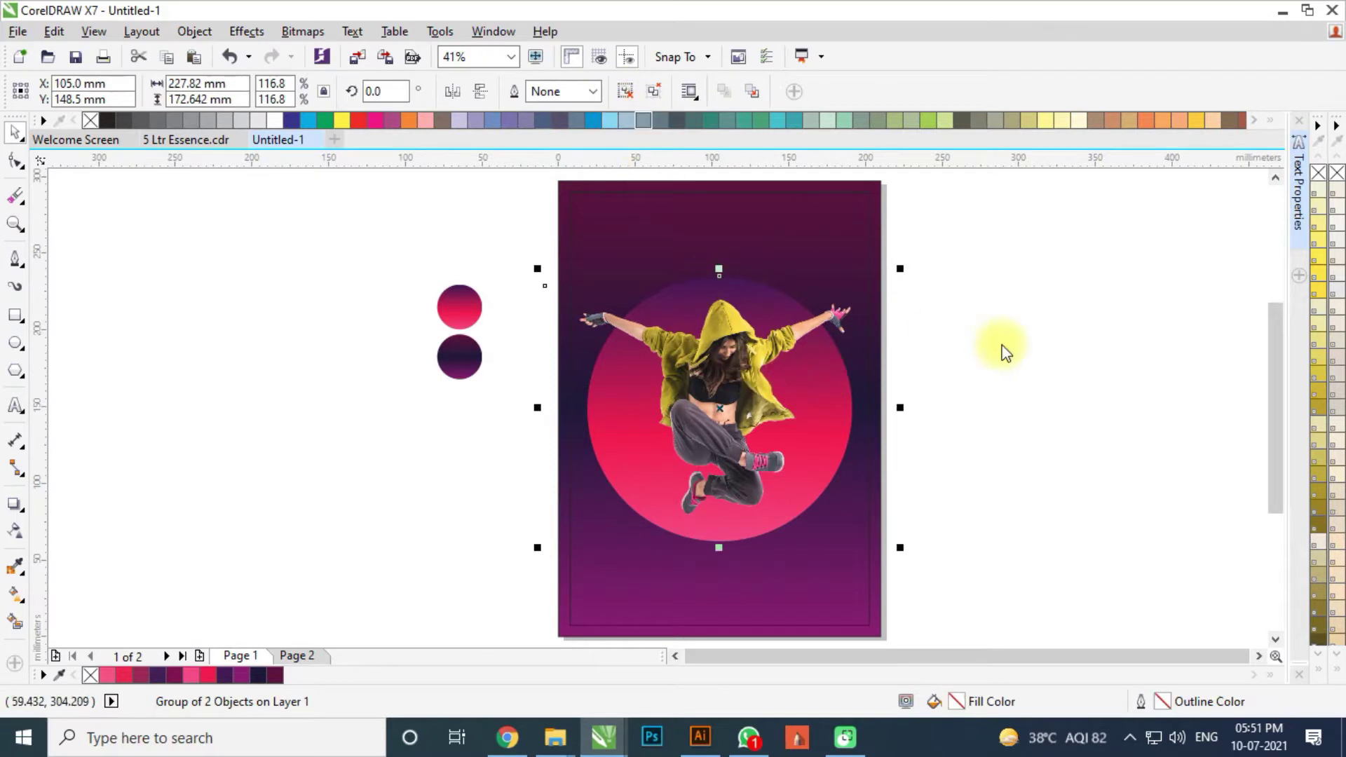
Ungroup the dancer and circle and set the dancer bitmap's brightness to -100
key(ctrl+u)
click(740, 388)
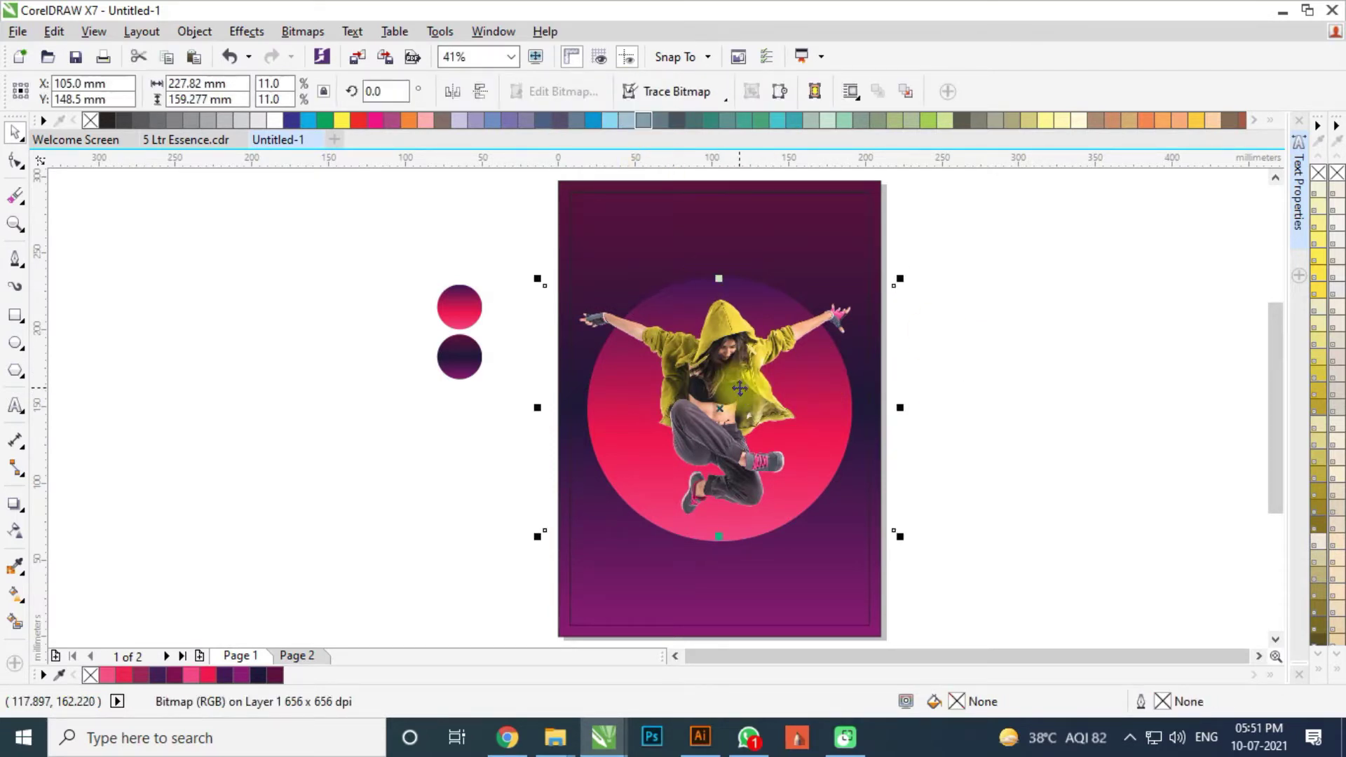
key(ctrl+b)
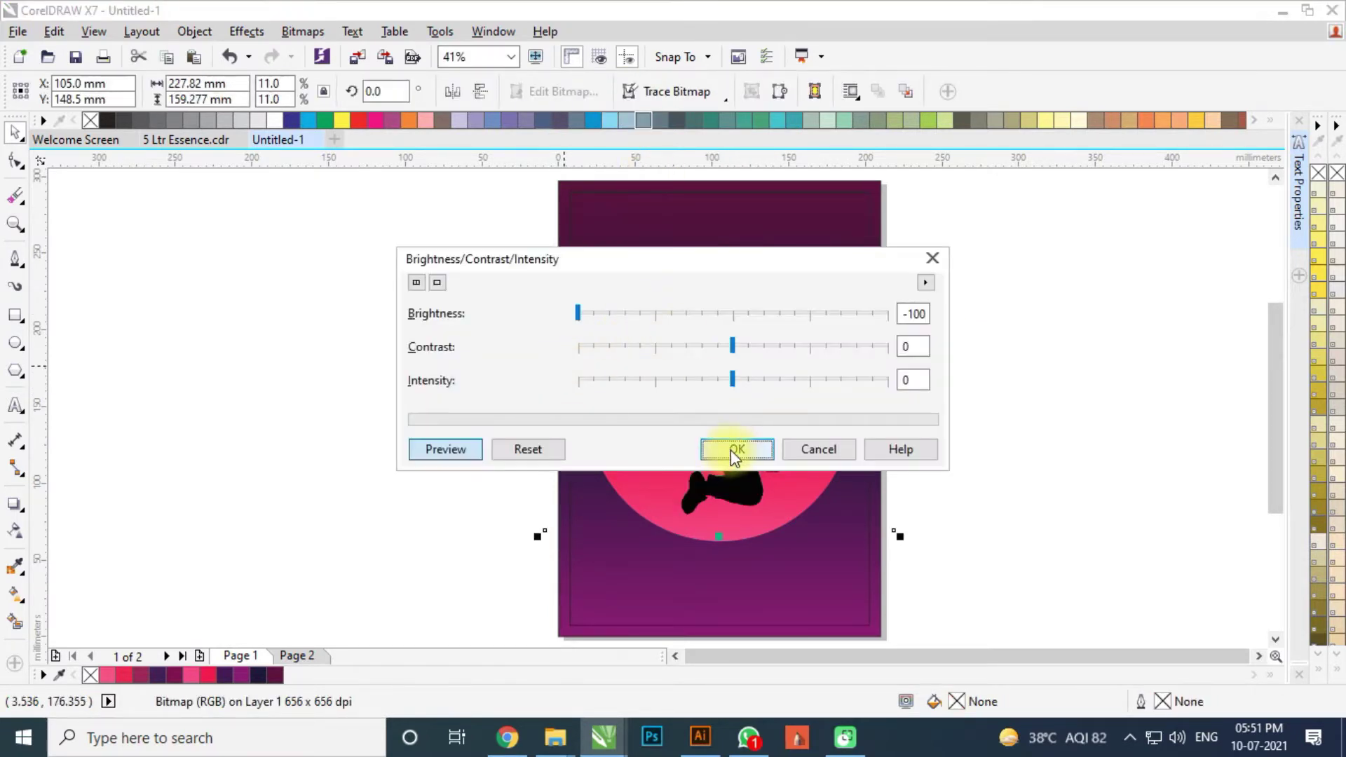
click(730, 449)
click(1015, 383)
Outline-trace the black dancer bitmap as a High quality image, allowing the bitmap to be reduced
click(696, 284)
click(679, 90)
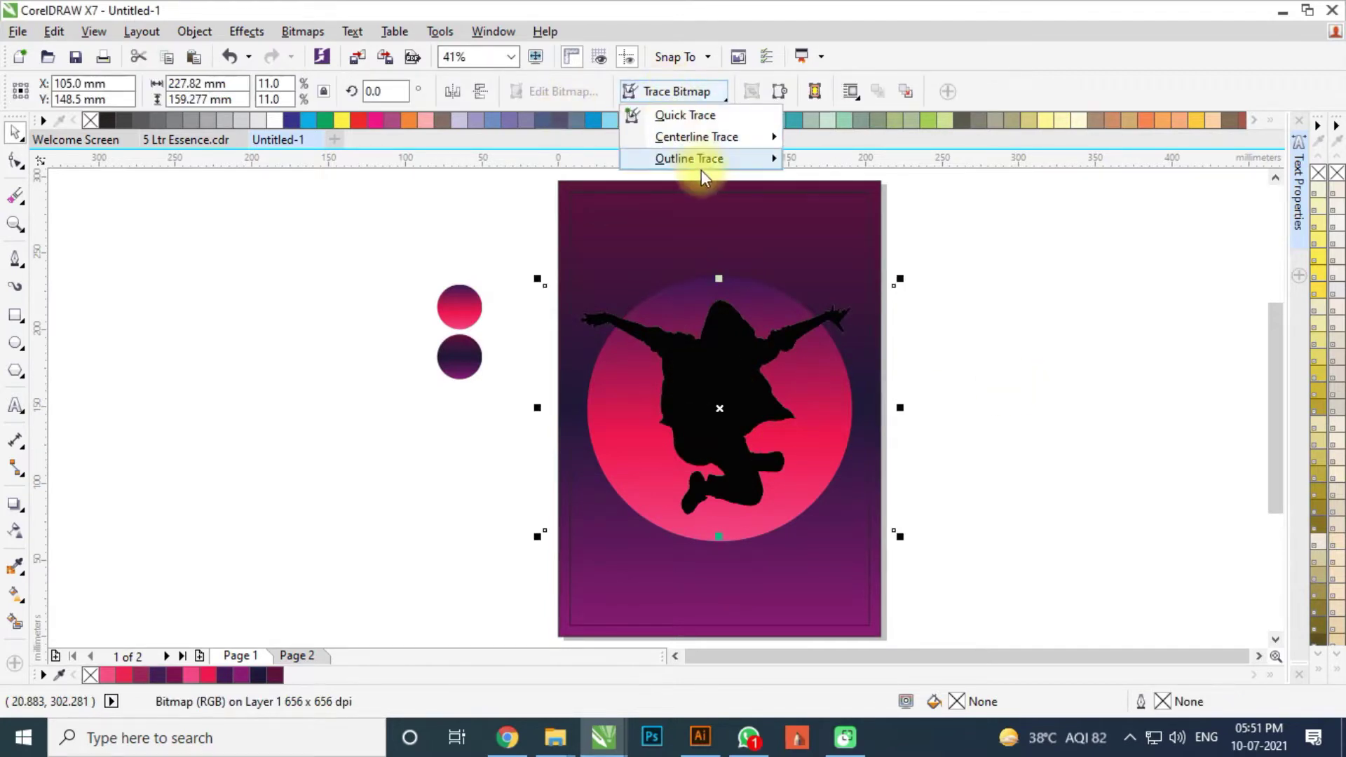
mouse_move(701, 167)
click(871, 266)
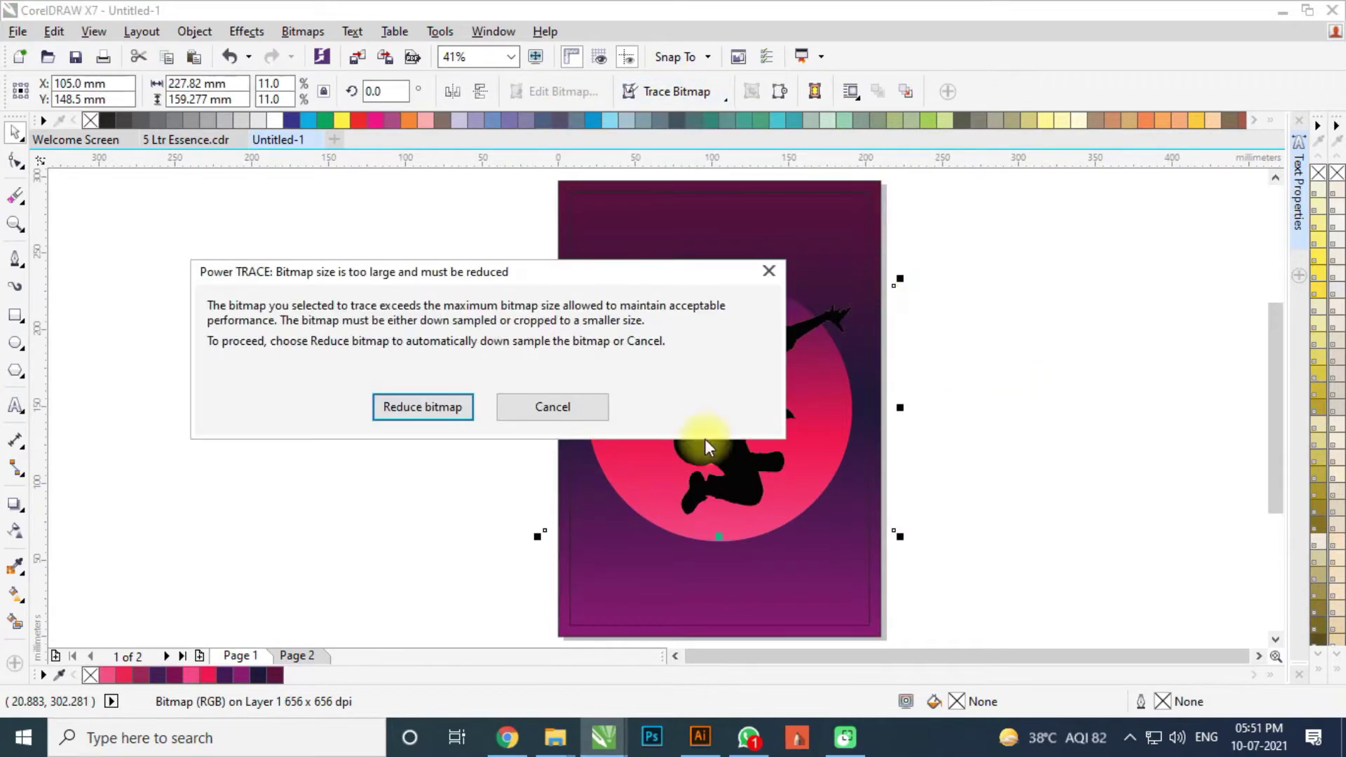
click(463, 410)
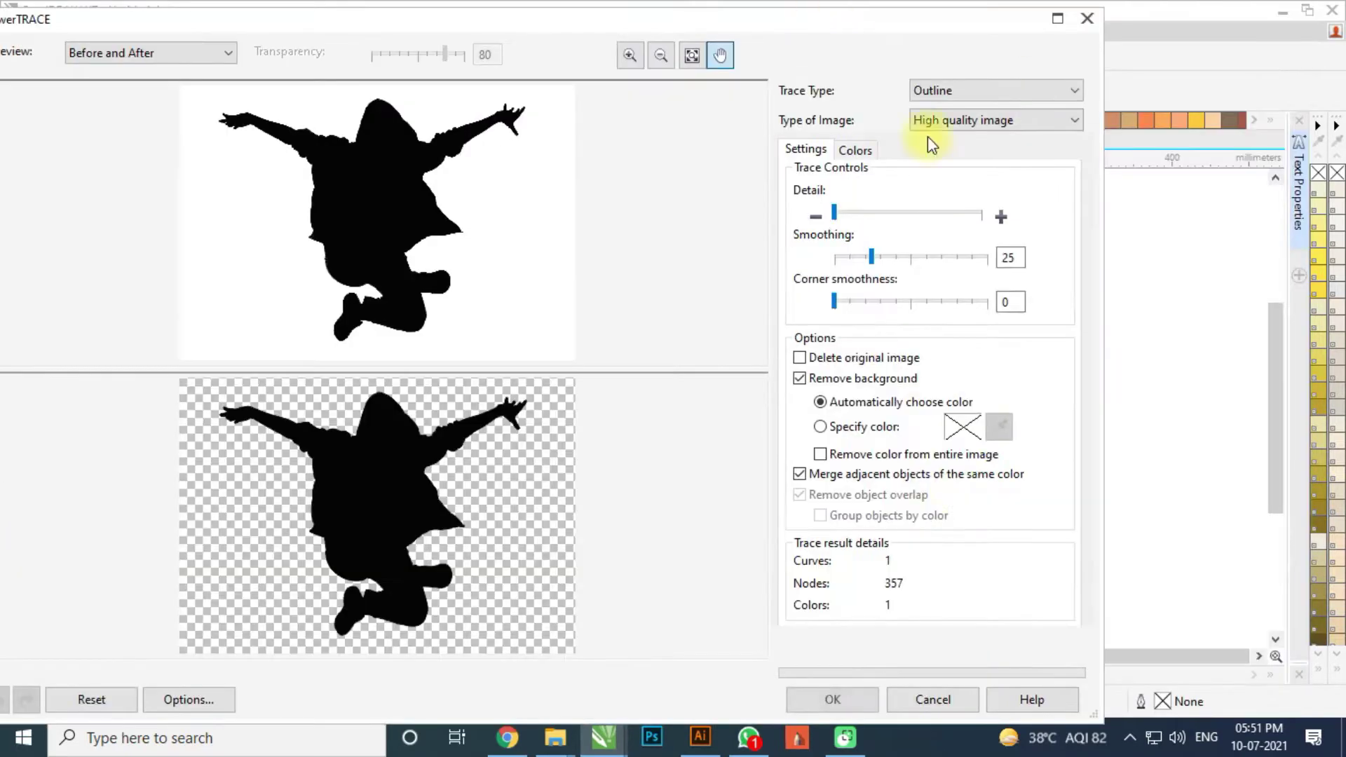
click(856, 701)
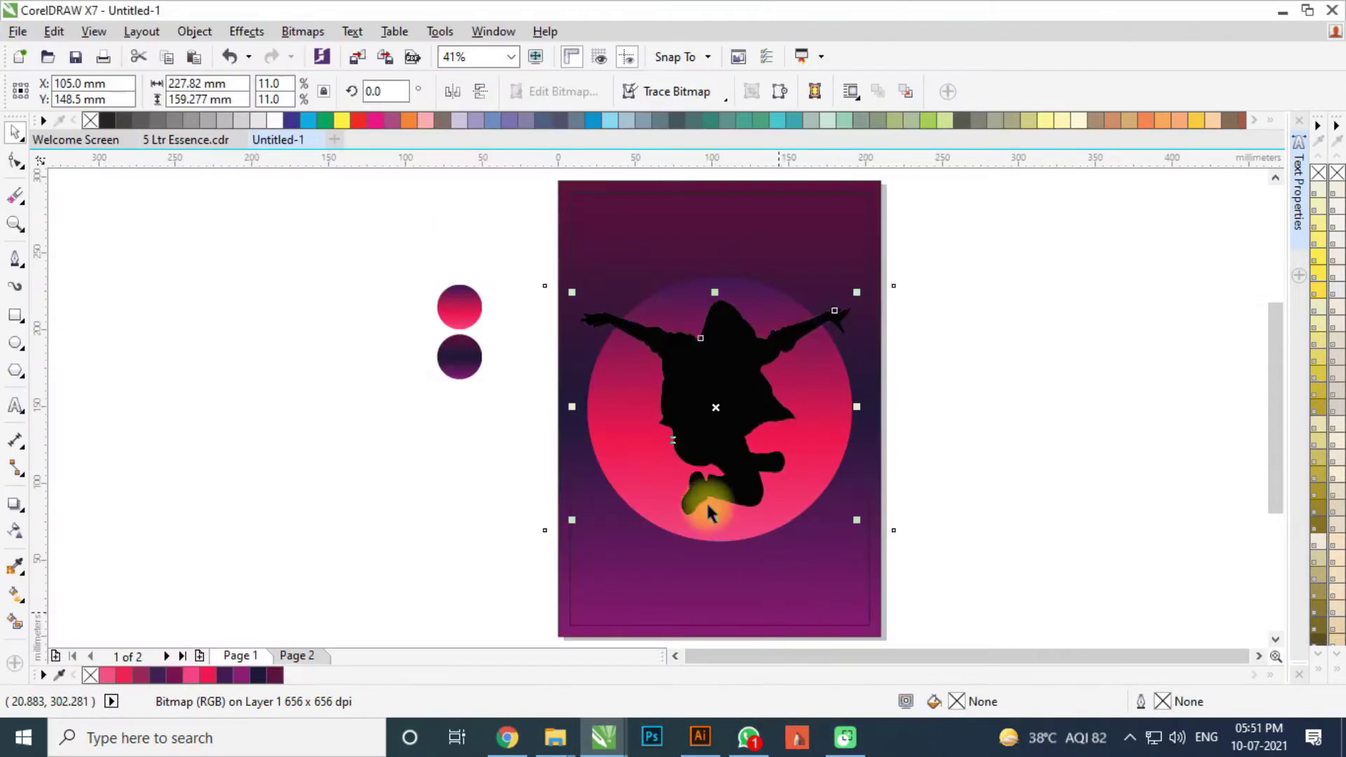
Restore the full-colour dancer photo in place beneath the traced black silhouette
key(ctrl+z)
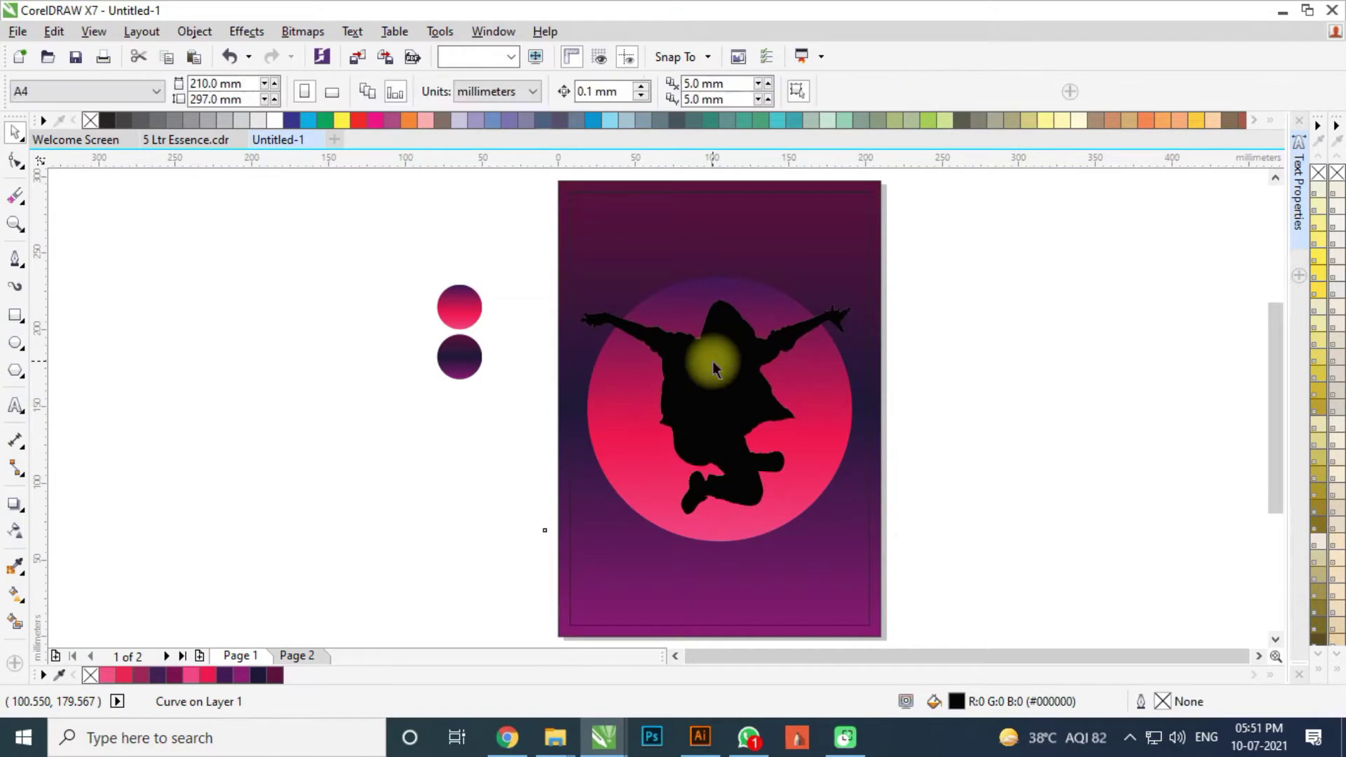
key(ctrl+v)
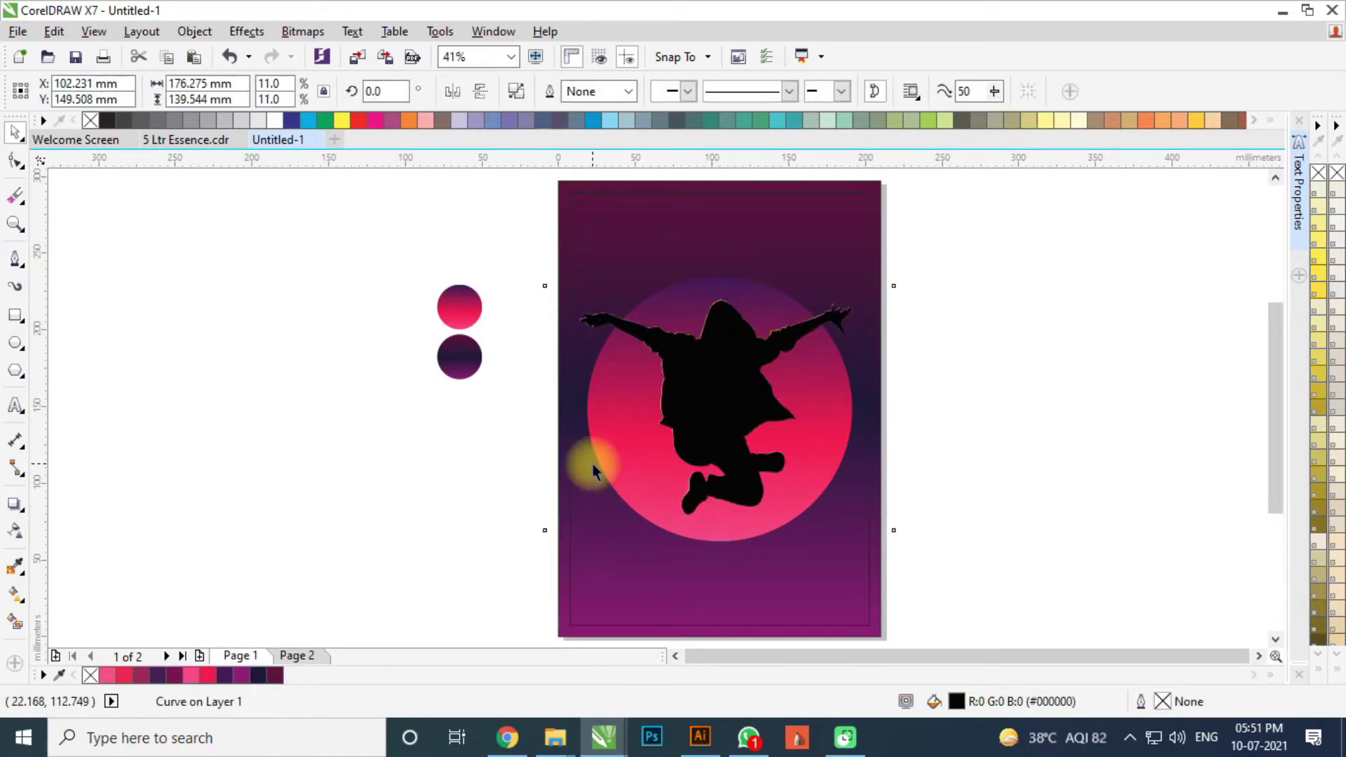
click(591, 464)
Fill the traced silhouette with the pink fountain fill of the upper sample circle
click(469, 309)
scroll(714, 329, up, 2)
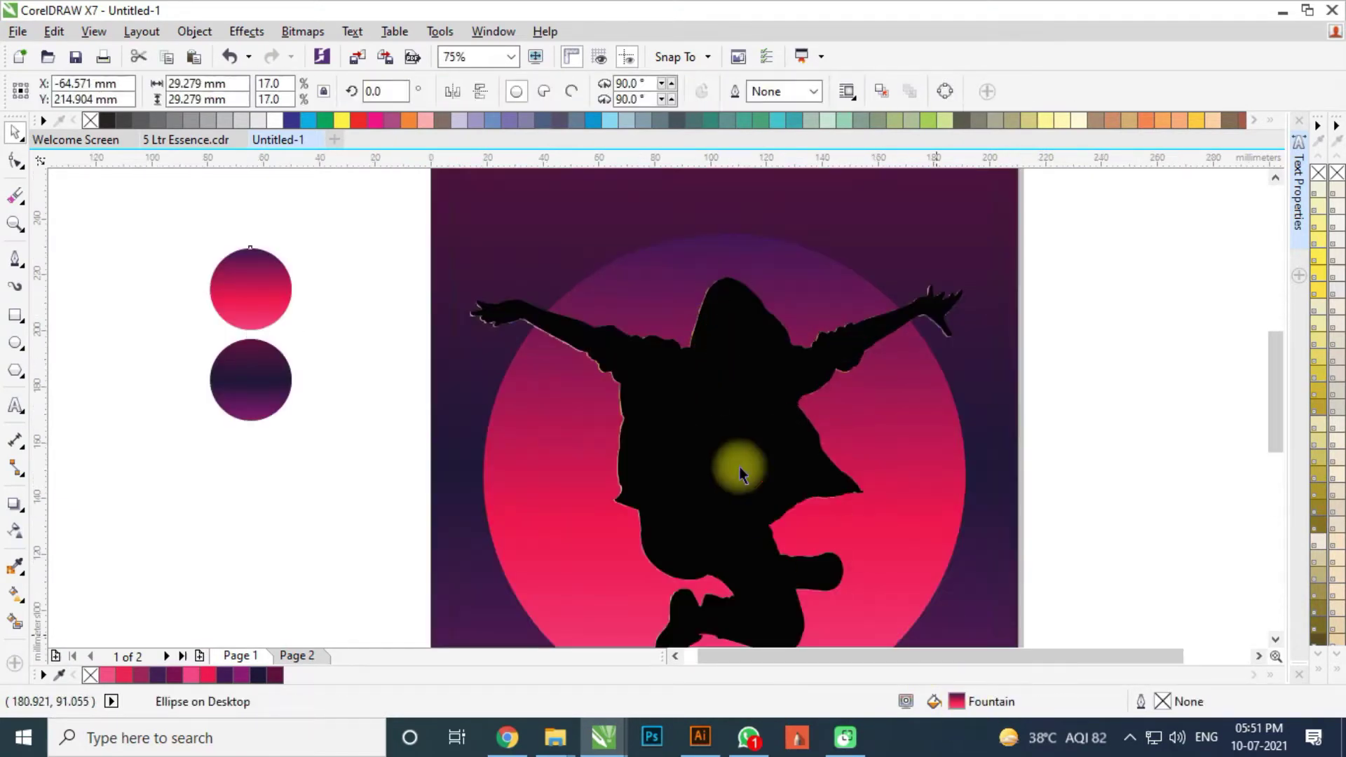
click(988, 392)
click(671, 397)
Apply a uniform transparency of 20 with the Overlay merge mode to the gradient silhouette over the dancer
click(16, 531)
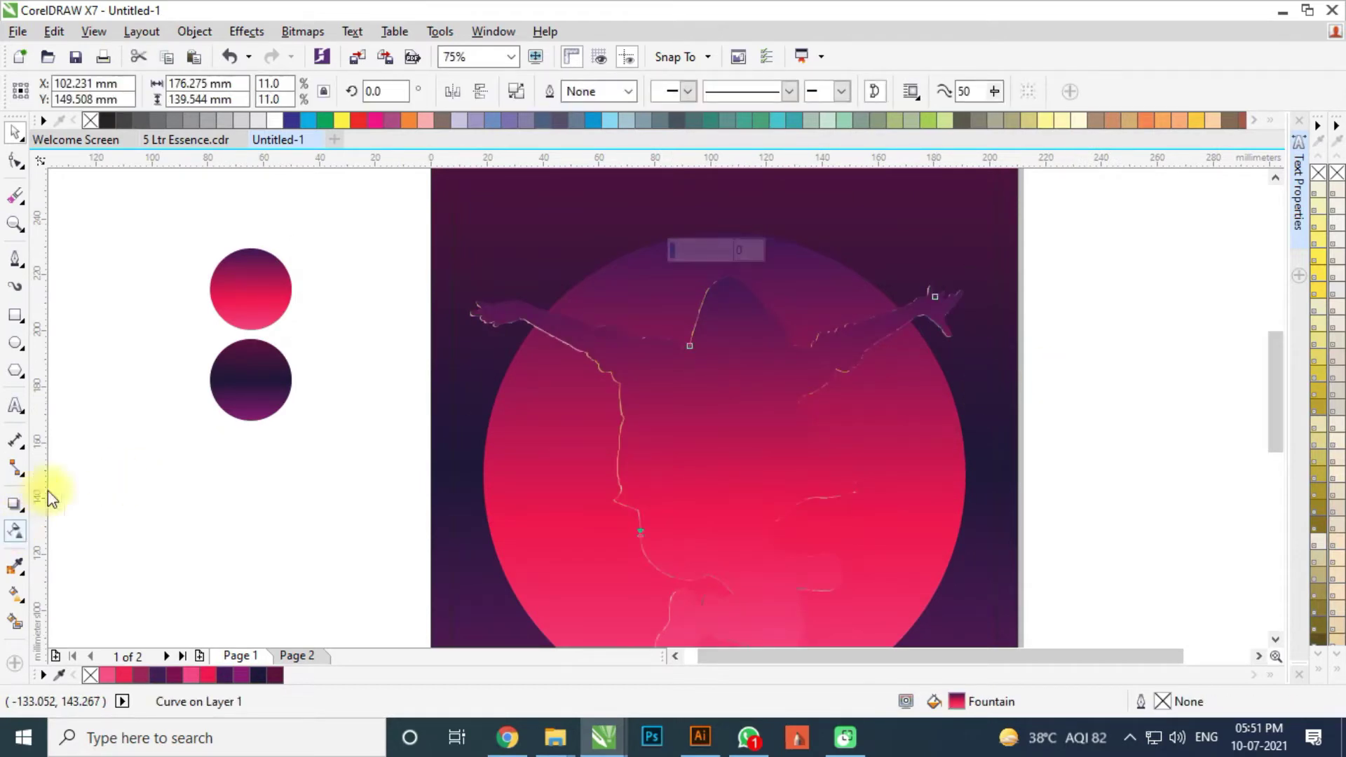
click(48, 91)
click(221, 93)
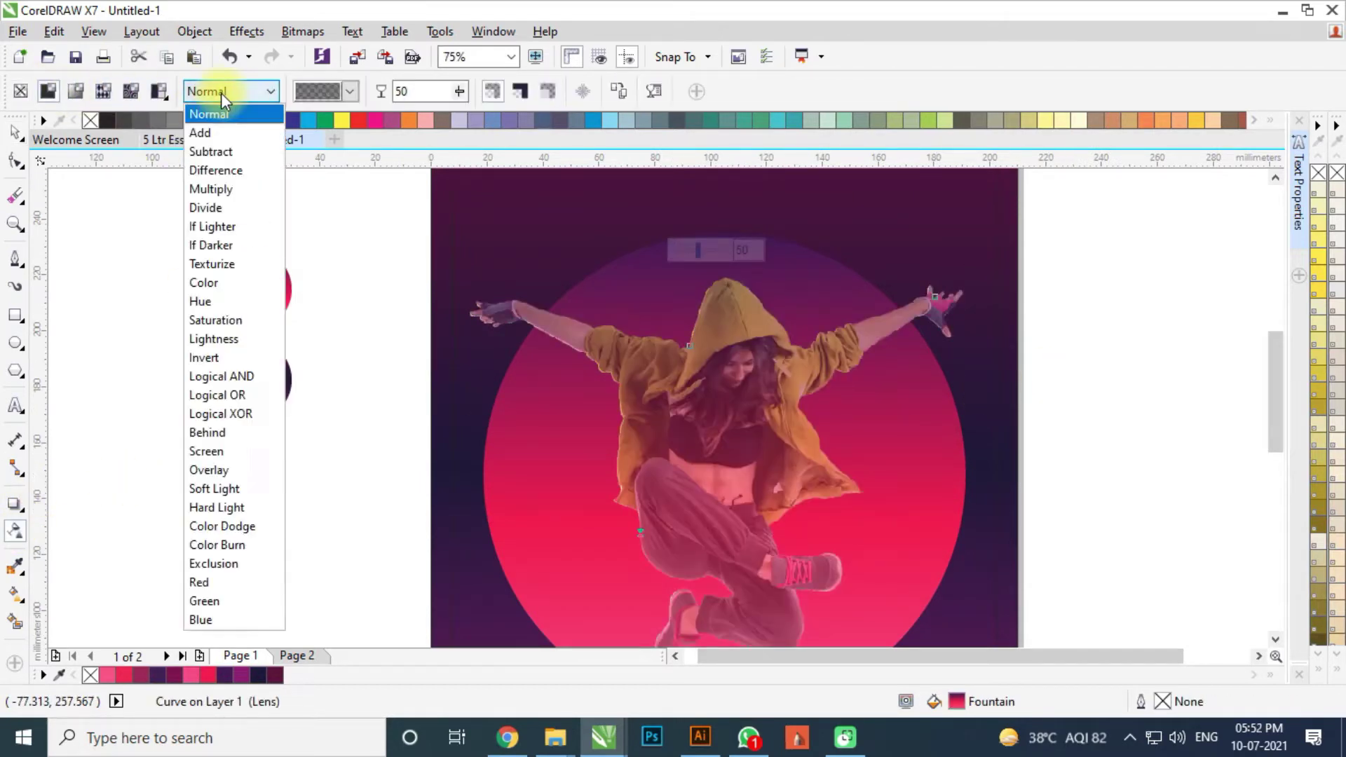
click(229, 469)
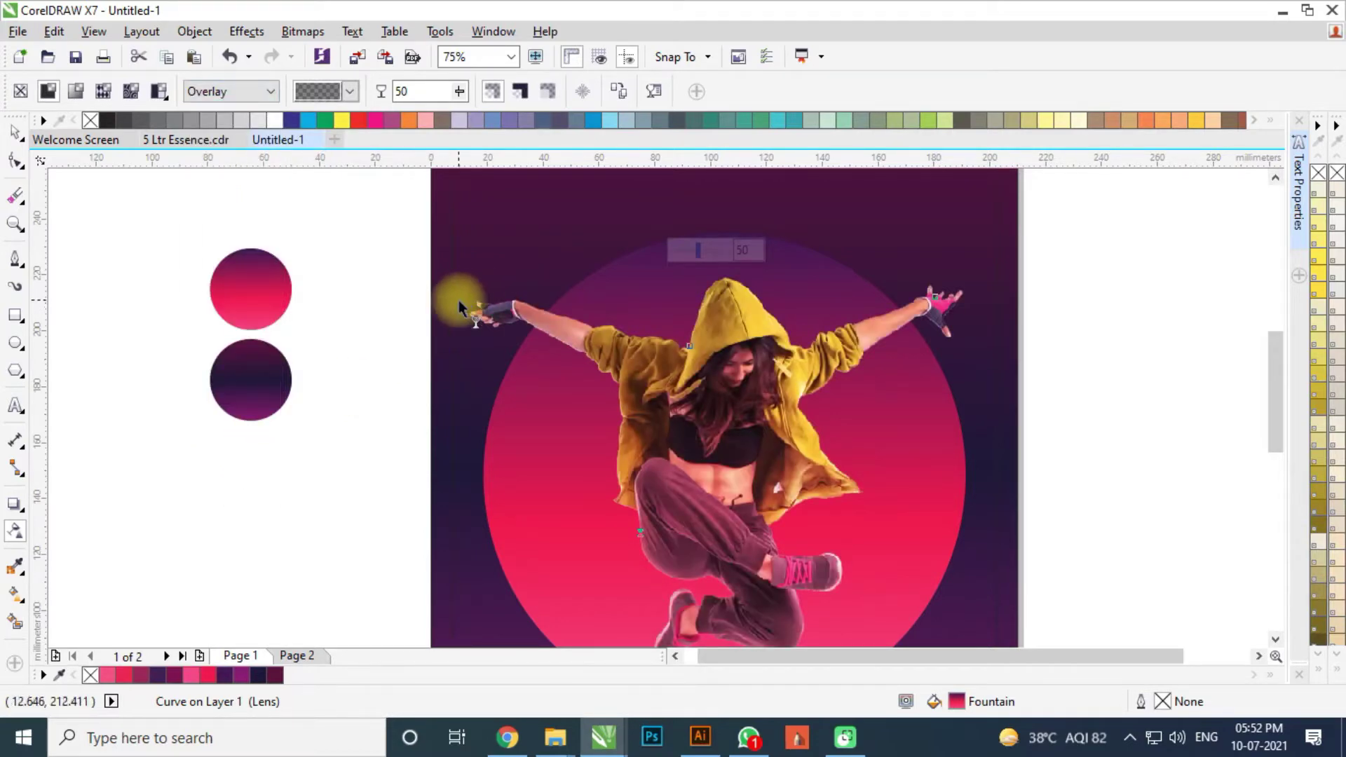
scroll(459, 300, down, 1)
scroll(630, 353, up, 1)
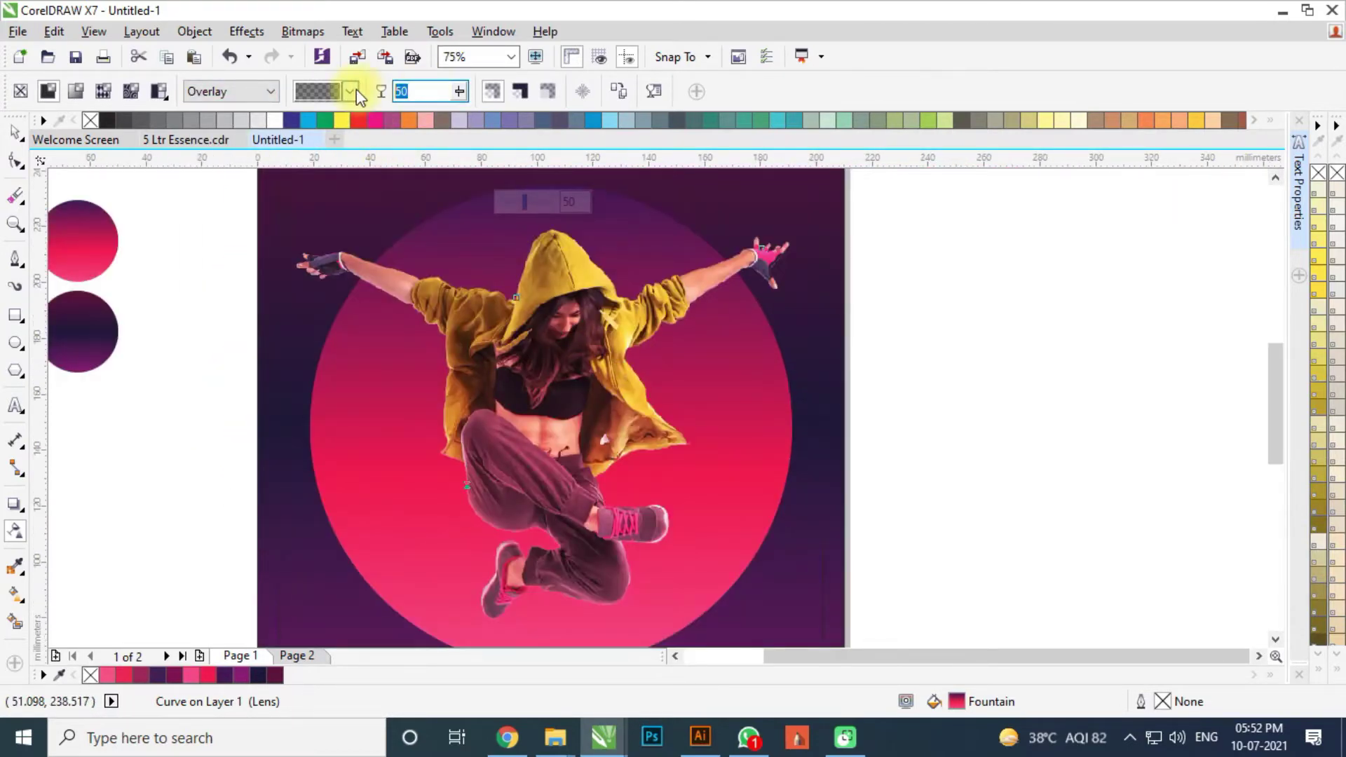
text(20)
key(Return)
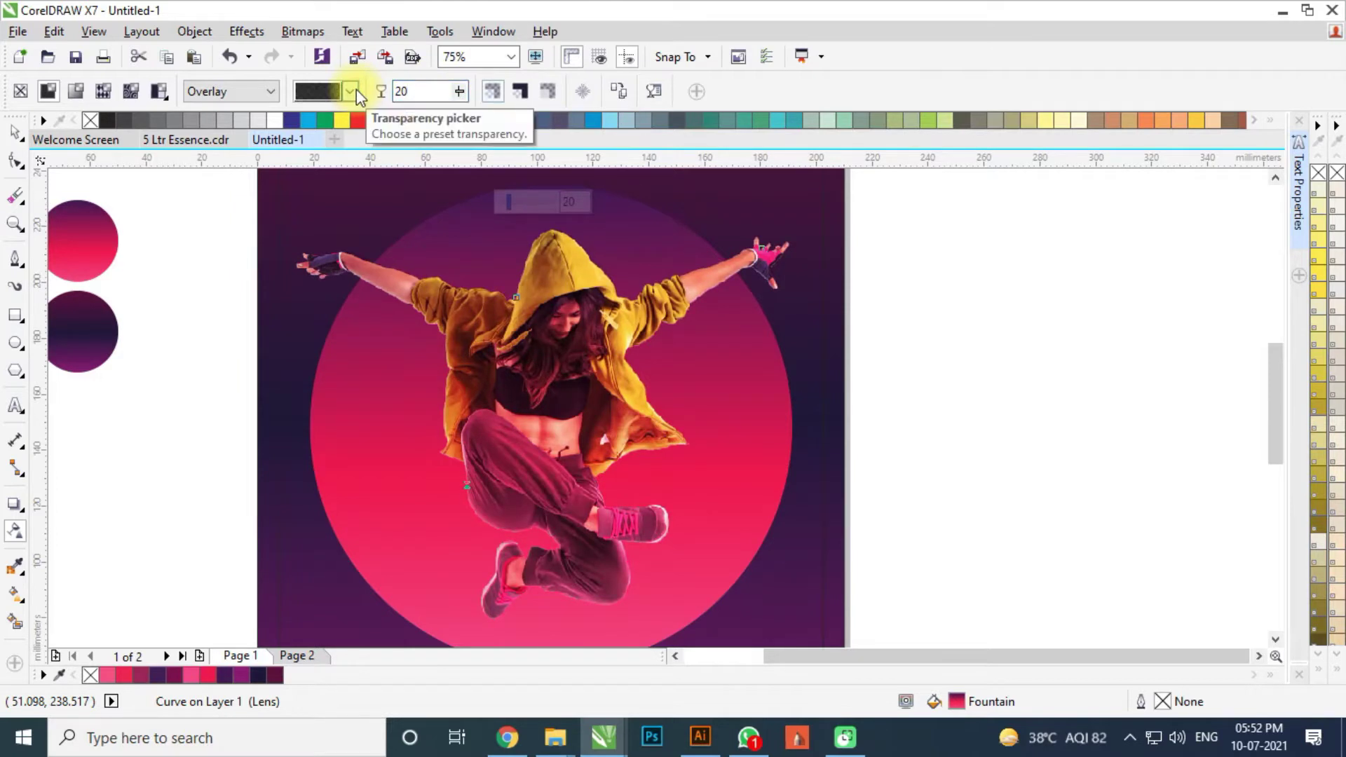
click(15, 132)
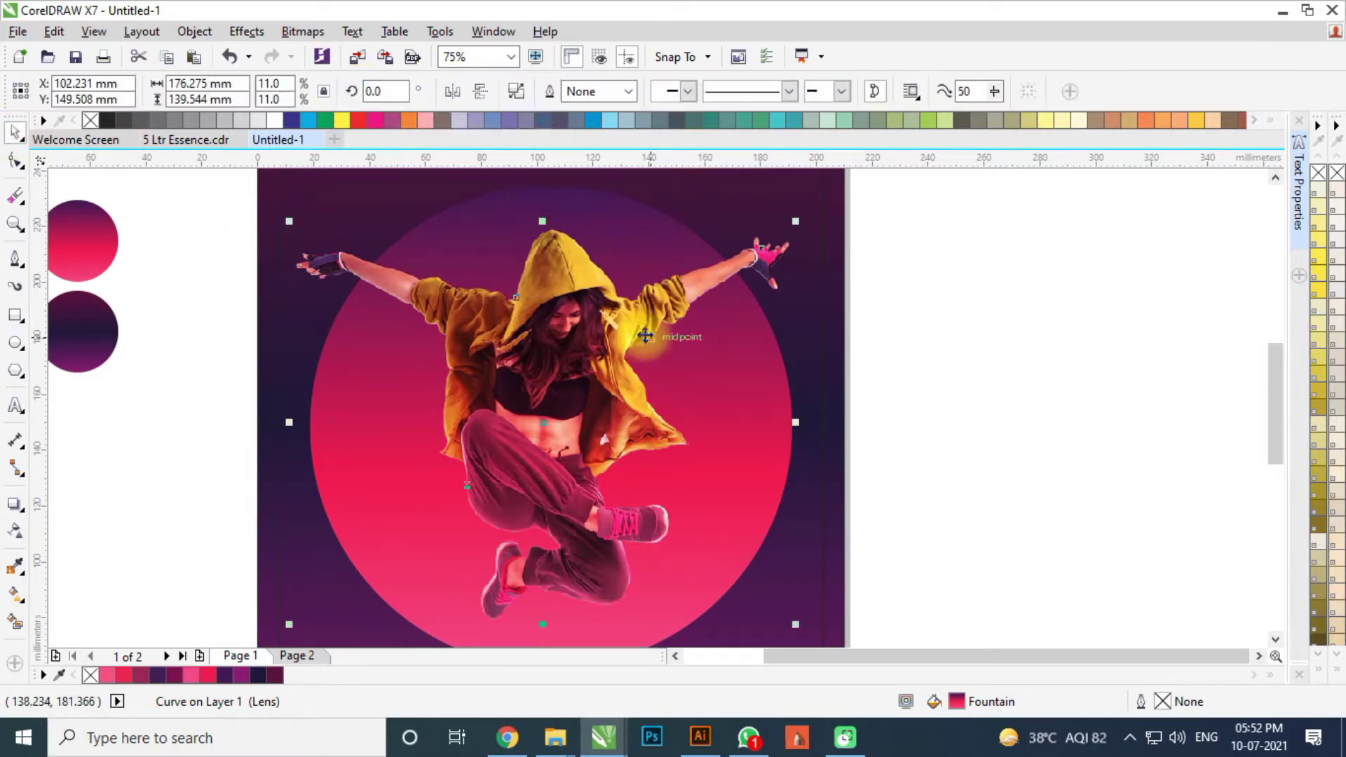
Group the pink circle, the dancer photo and the gradient silhouette into one object
scroll(642, 336, down, 1)
drag(840, 253, 770, 331)
drag(412, 545, 414, 545)
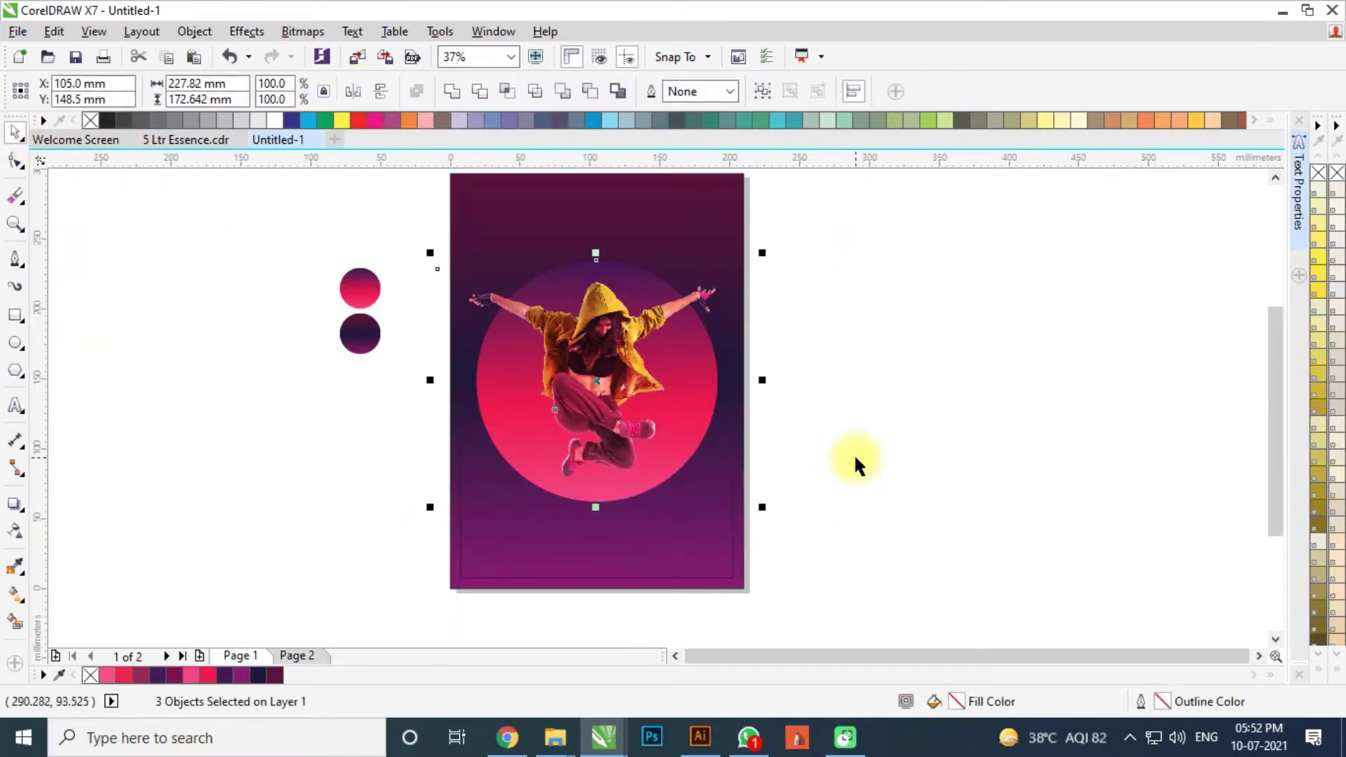
click(587, 390)
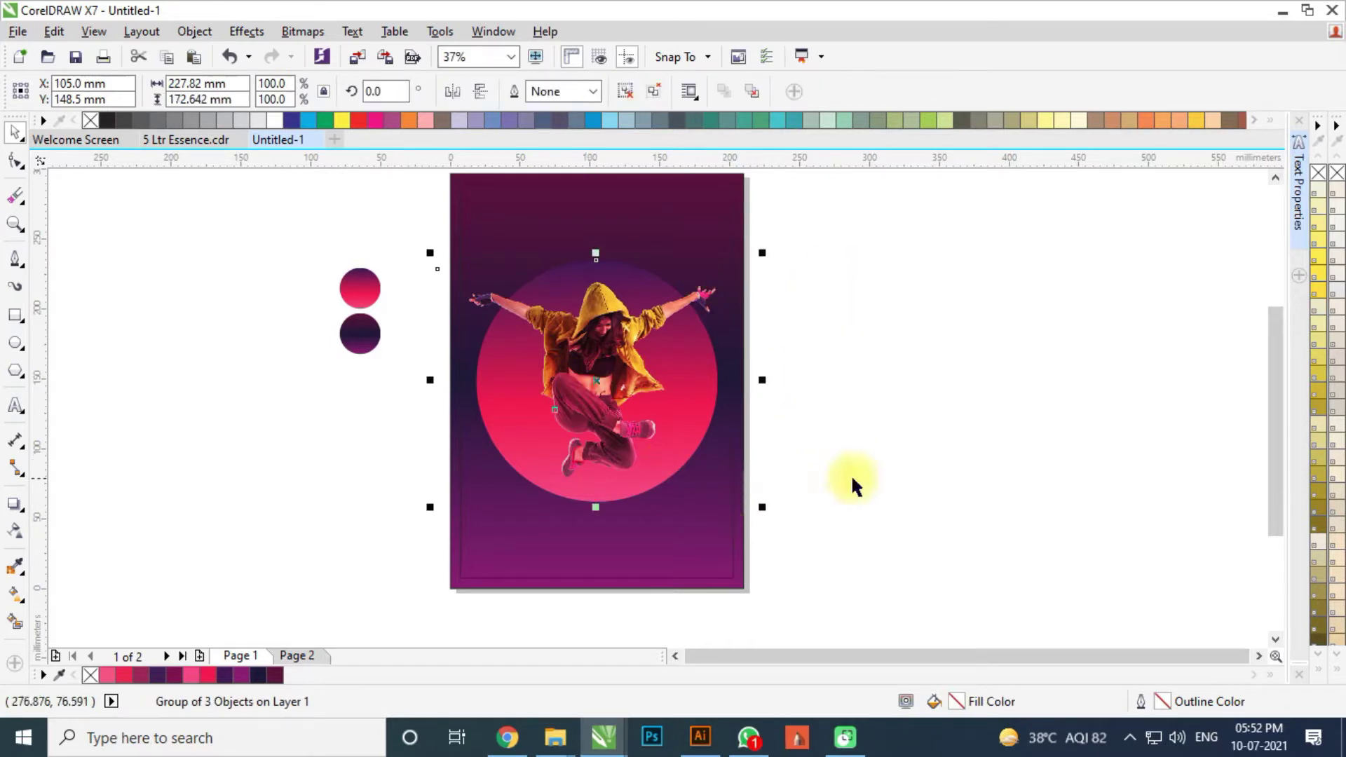
click(67, 385)
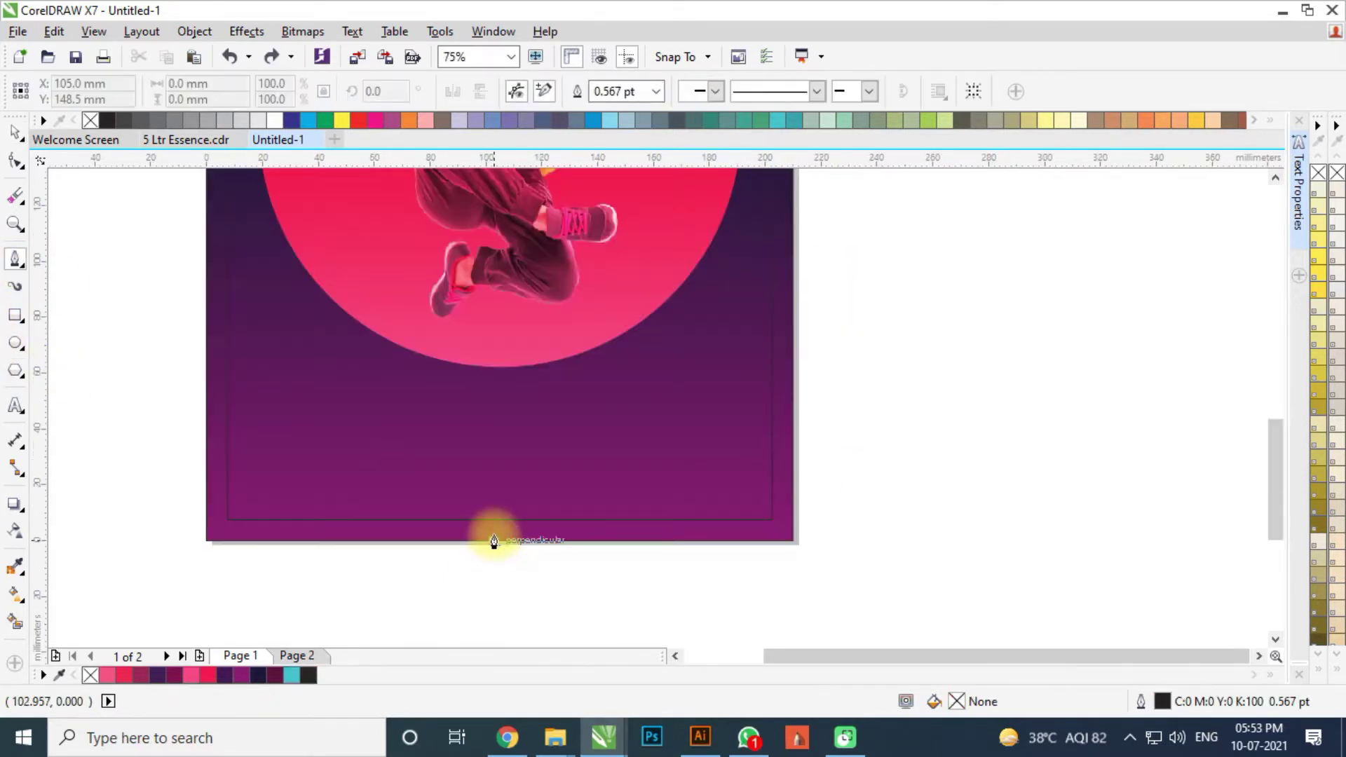
Draw a closed wavy shape about 107 × 114 mm with the Pen tool across the page's lower-right corner
click(494, 540)
drag(547, 420, 608, 419)
drag(608, 307, 685, 292)
drag(791, 221, 989, 224)
click(792, 221)
click(782, 544)
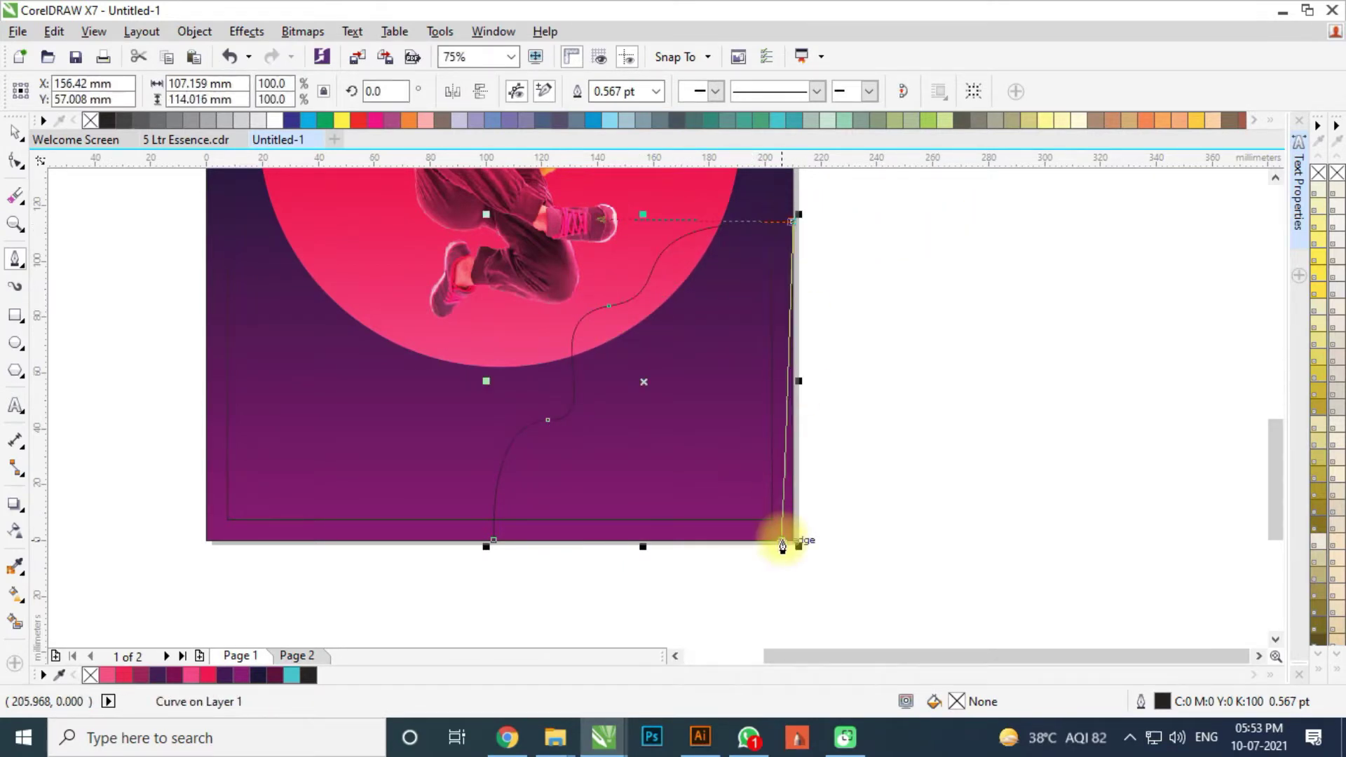
click(494, 541)
Reduce the wavy shape's height to about 77 mm, keeping its base on the page's bottom edge
click(15, 161)
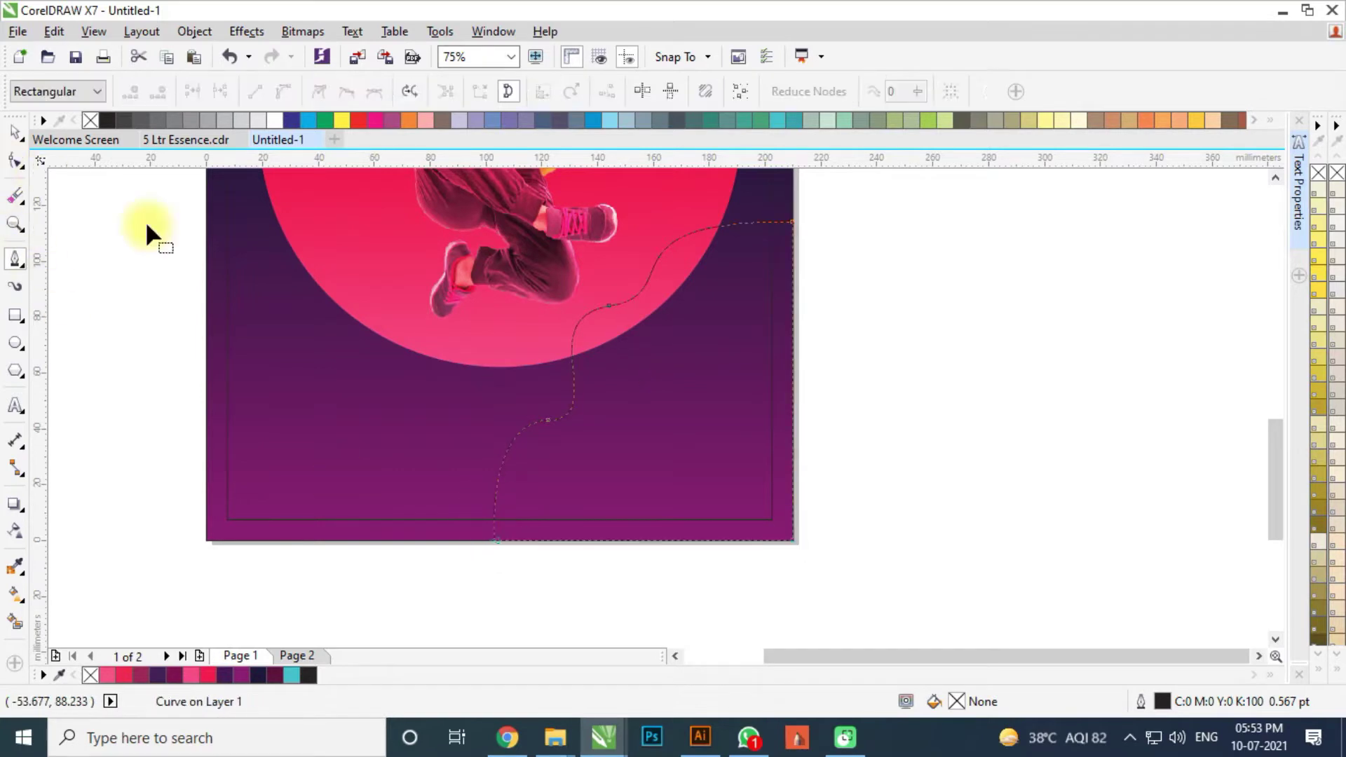
key(space)
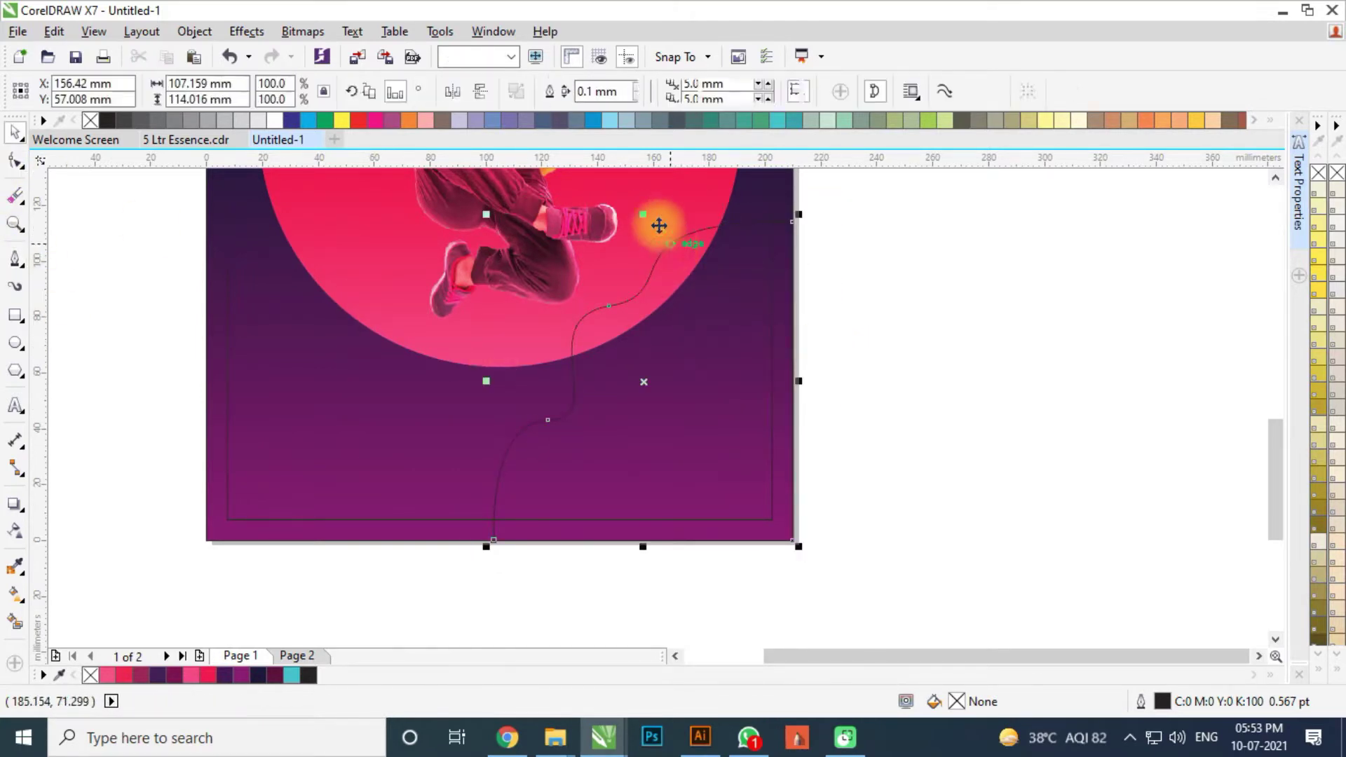
drag(643, 218, 660, 318)
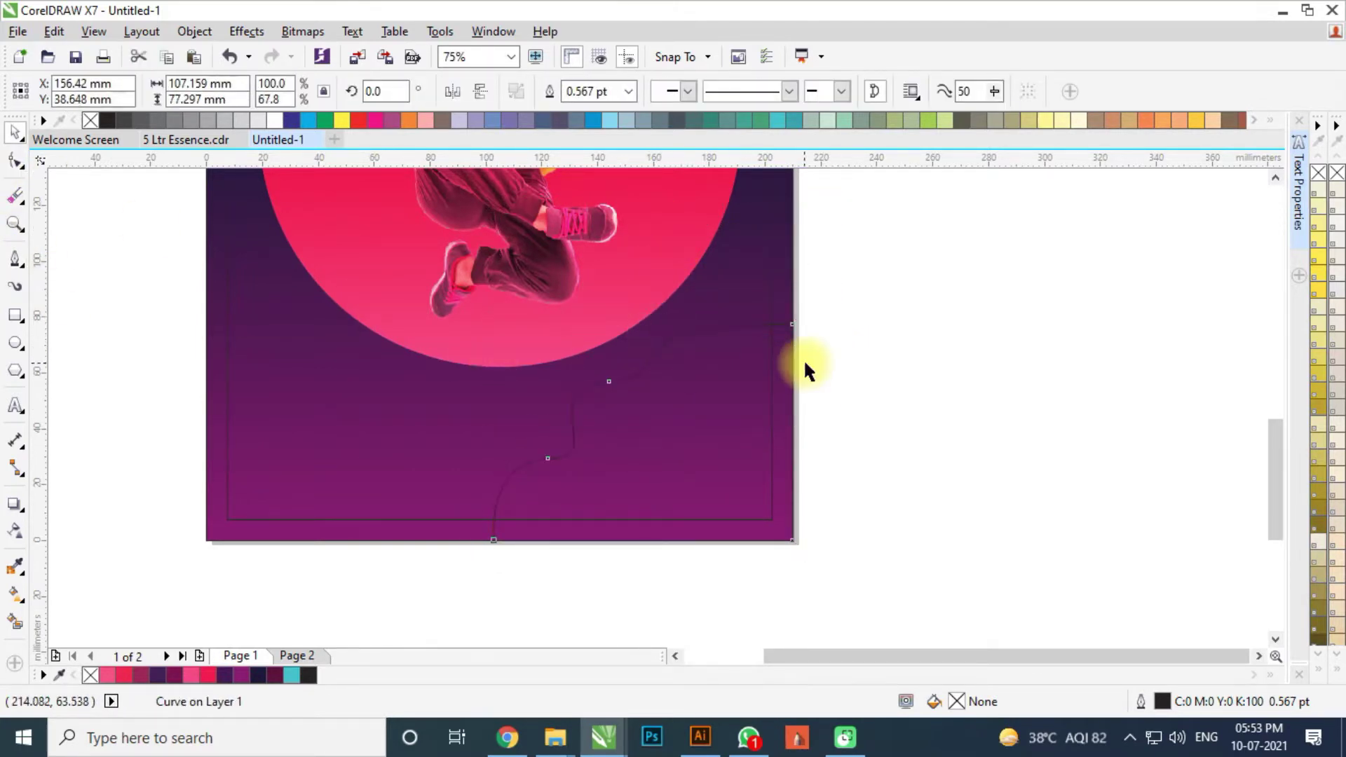
click(807, 366)
Raise the wavy shape's upper node along the page's right edge, bringing the shape's height to about 90 mm
click(609, 393)
click(15, 161)
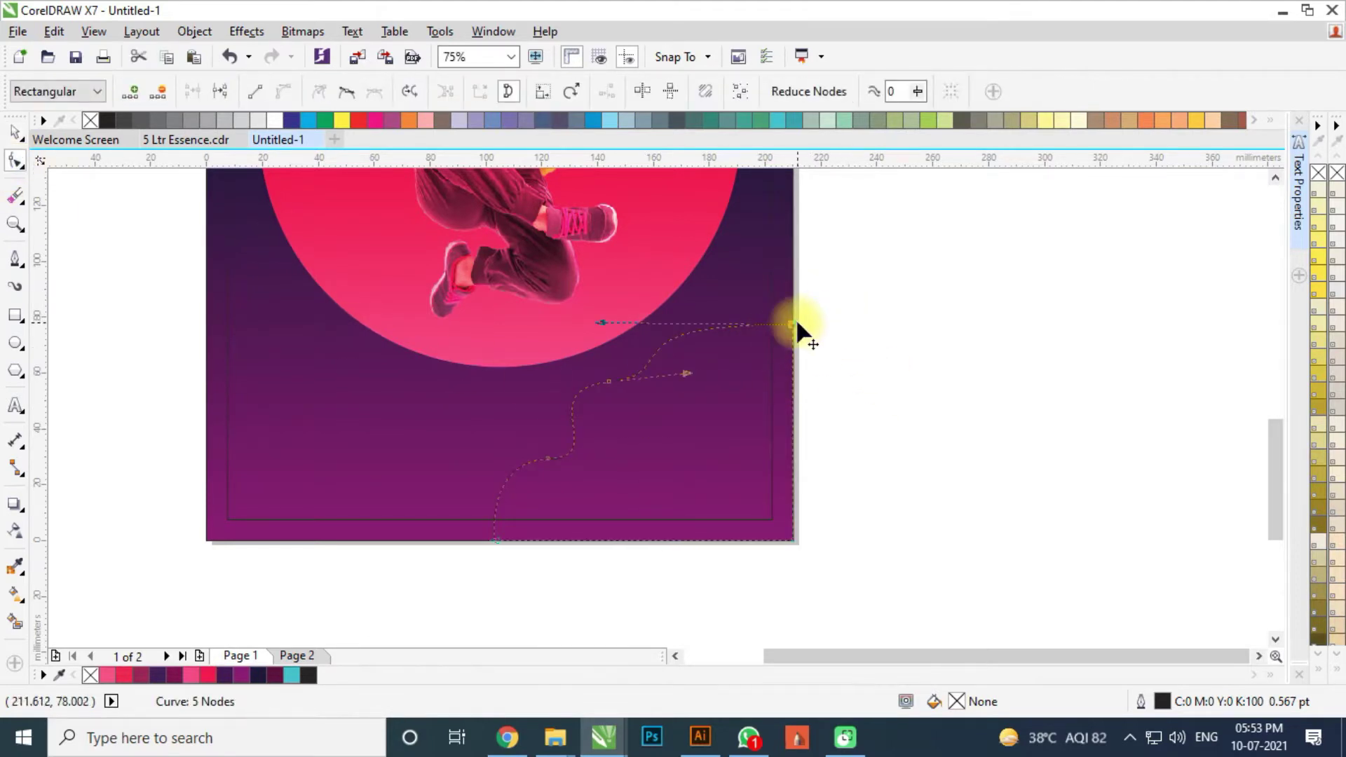
drag(795, 321, 793, 289)
key(space)
click(892, 352)
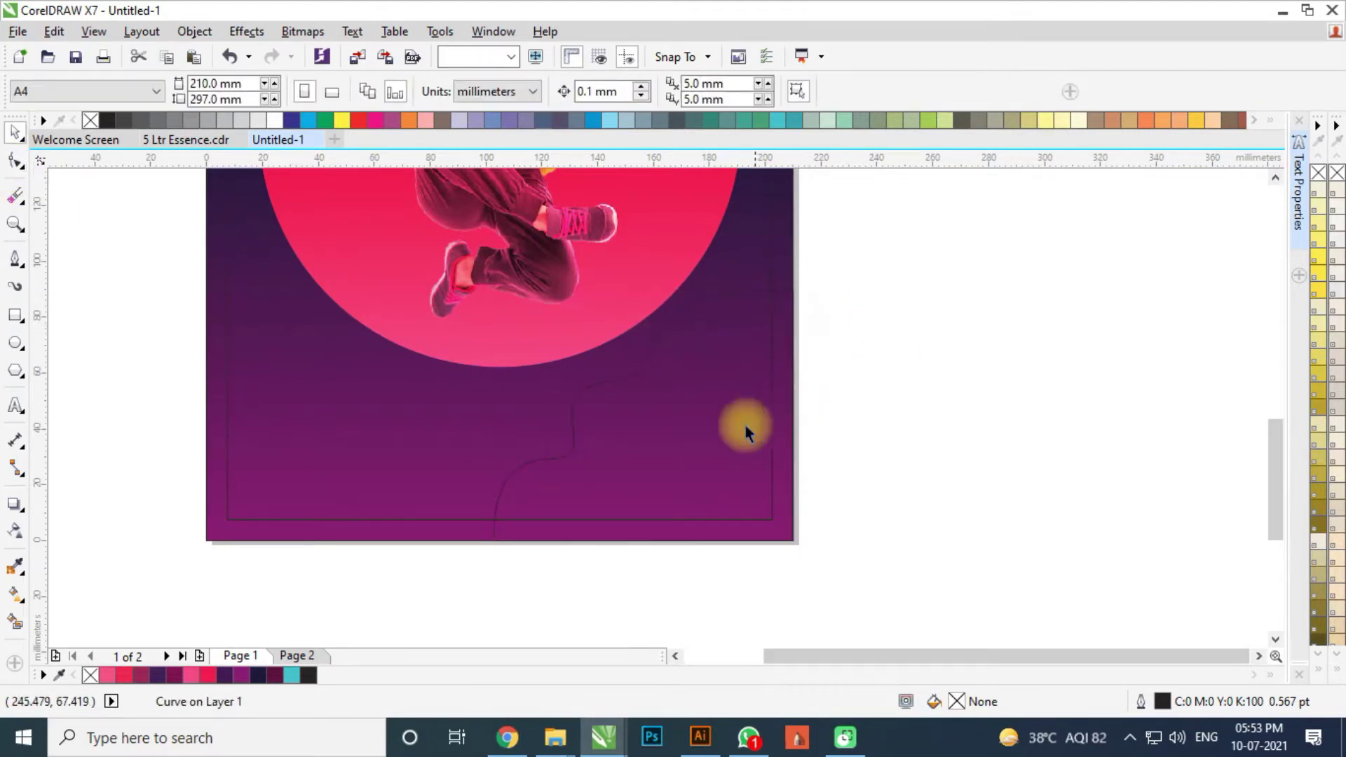
Adjust the curvature of the wavy outline's middle bend with the Shape tool
click(574, 429)
key(space)
scroll(612, 385, up, 2)
drag(593, 356, 640, 346)
scroll(613, 382, down, 2)
key(space)
click(876, 388)
click(724, 425)
scroll(413, 499, down, 1)
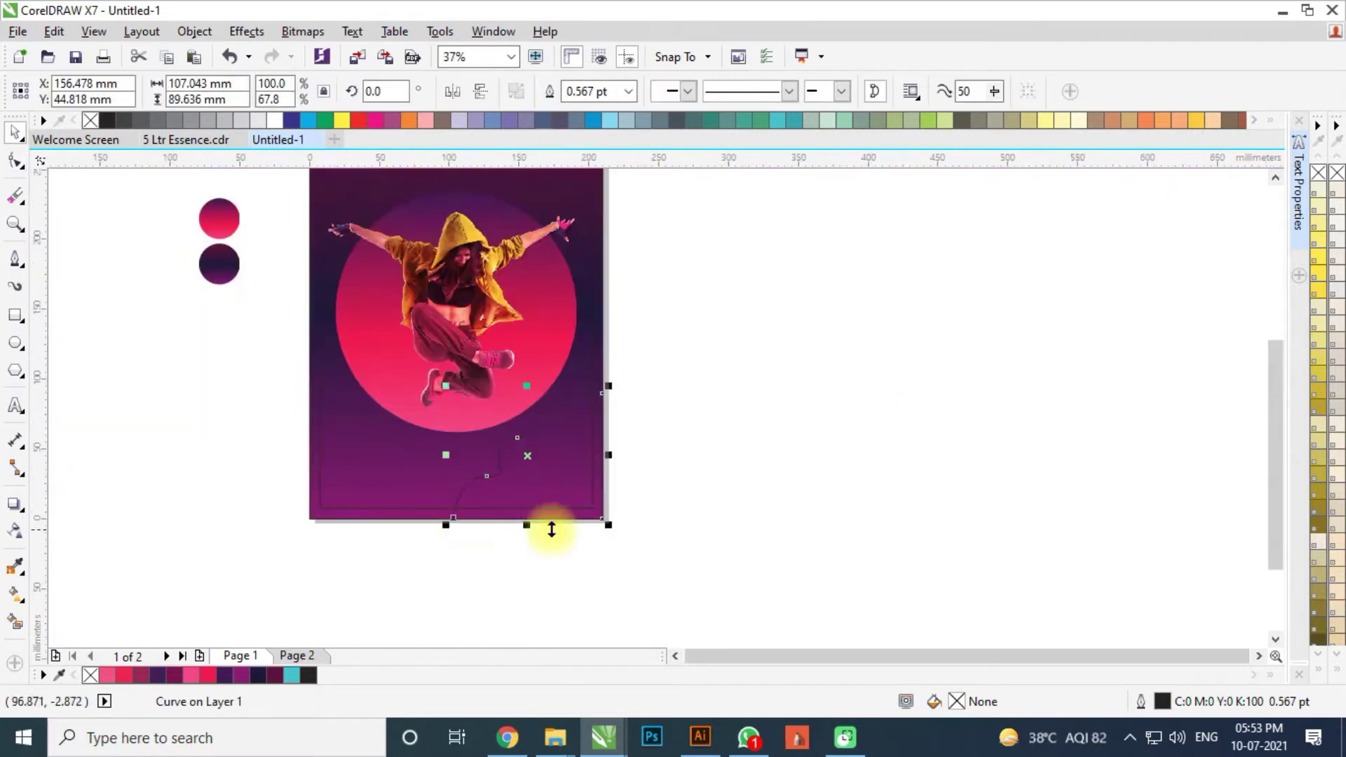
key(Escape)
Fill the wavy shape with the pink fountain fill of the upper sample circle and remove its outline
click(579, 437)
scroll(579, 437, up, 1)
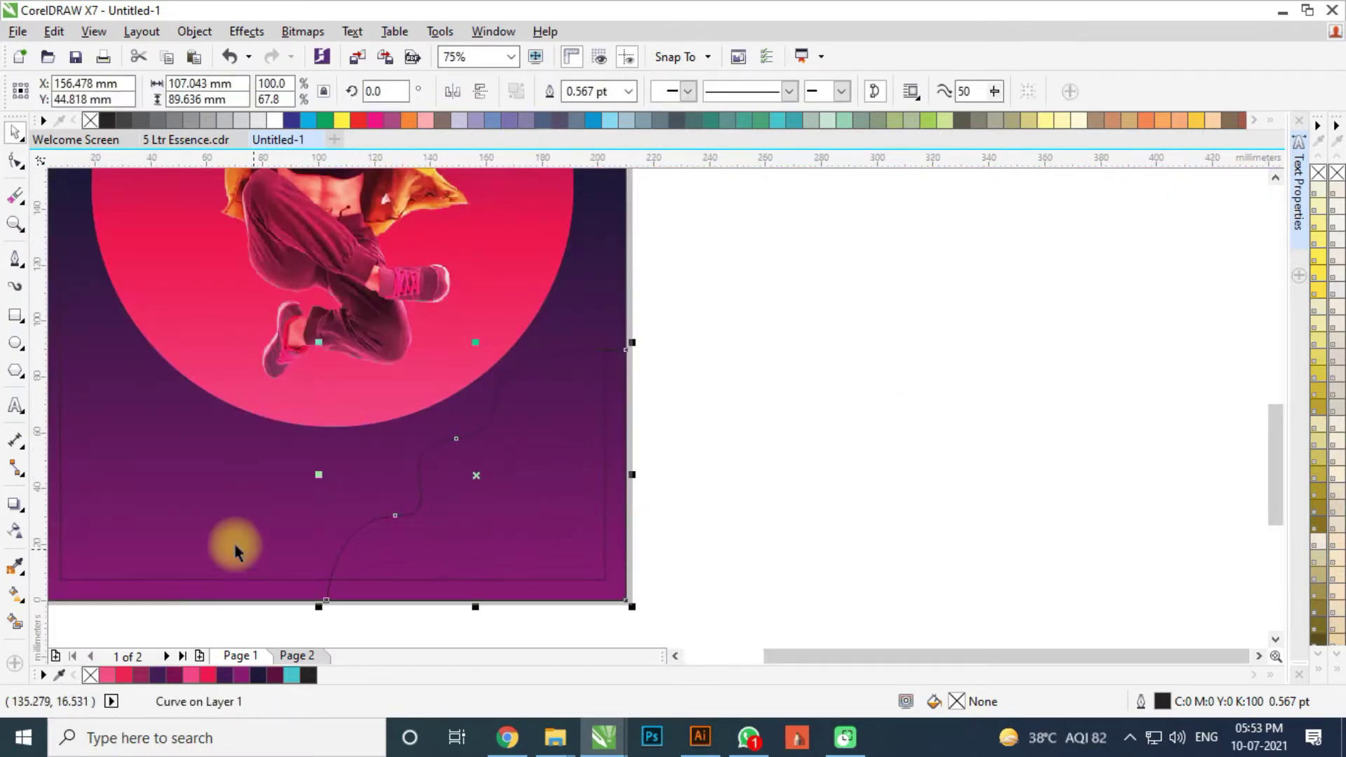
scroll(492, 405, down, 1)
click(176, 202)
scroll(488, 470, up, 1)
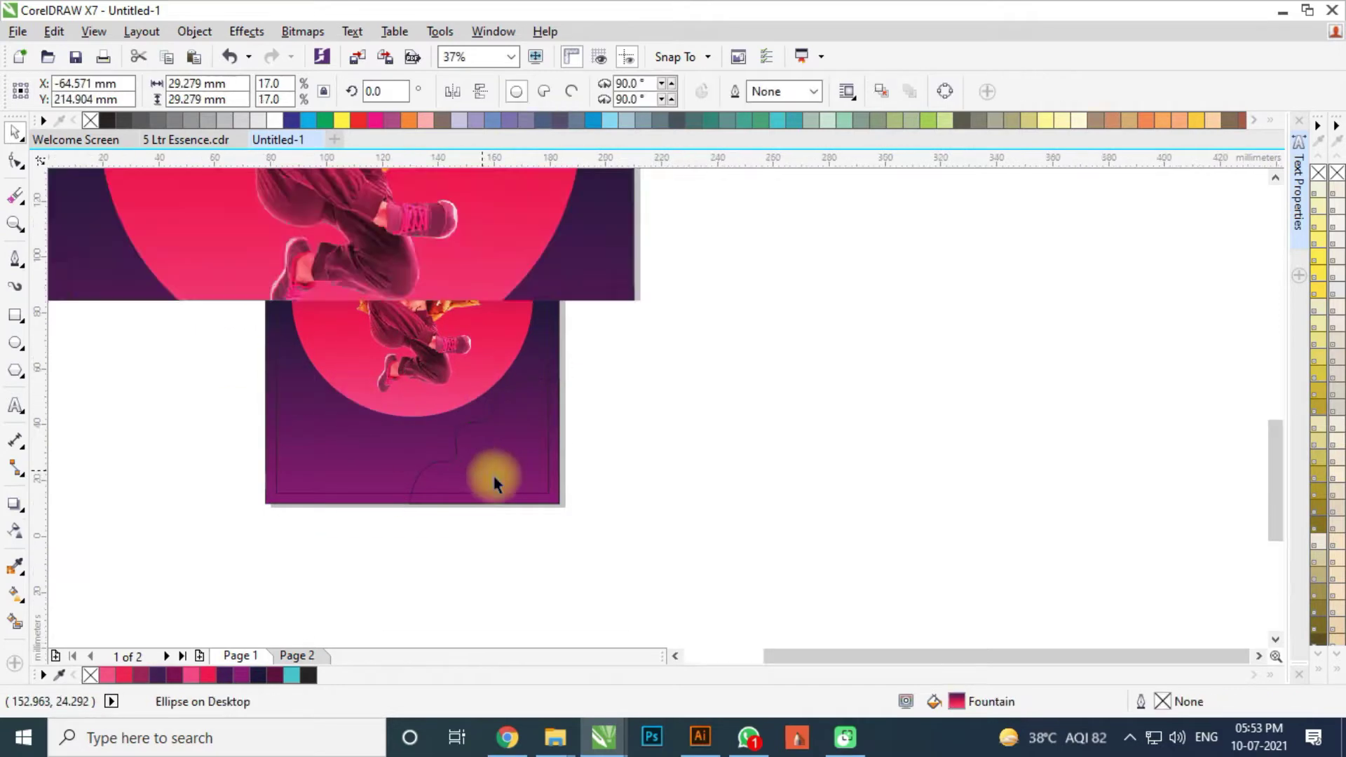
click(553, 370)
click(715, 382)
click(573, 396)
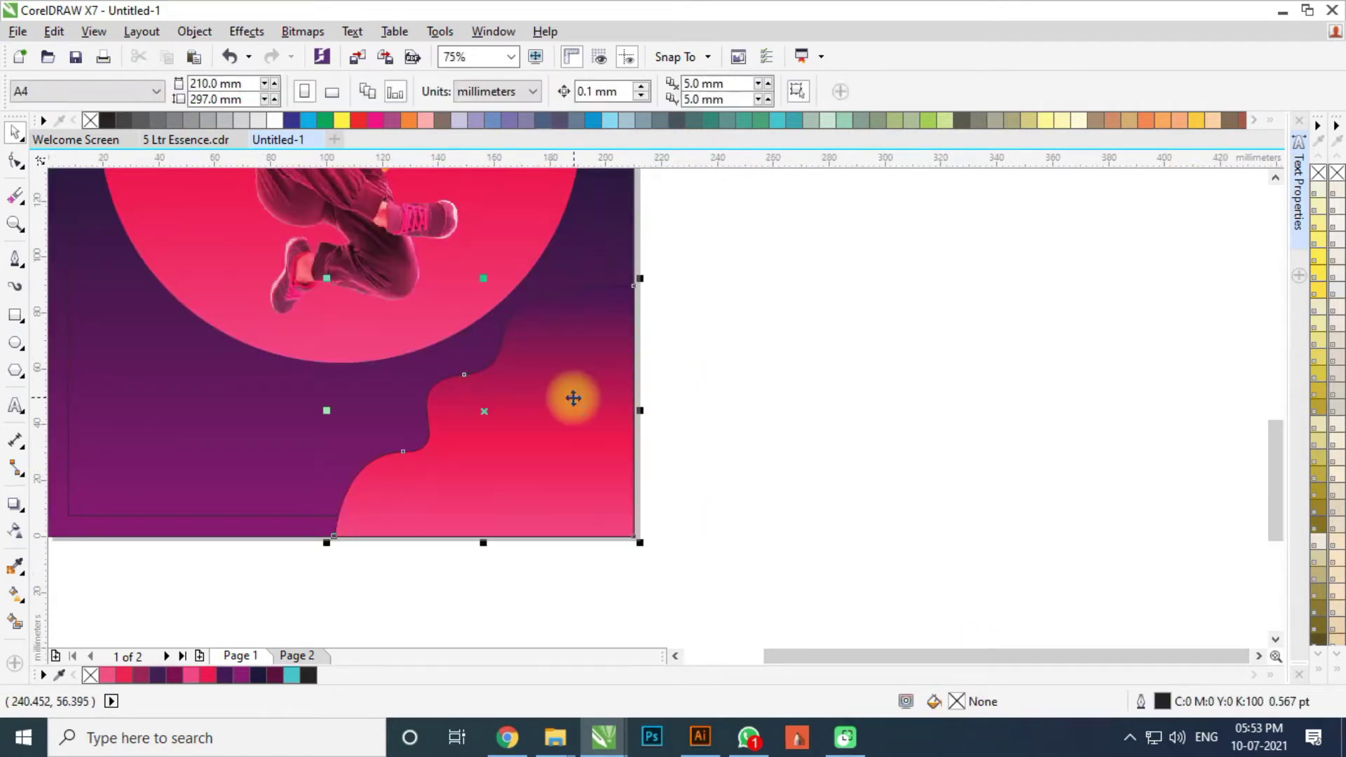
click(652, 429)
scroll(679, 439, down, 1)
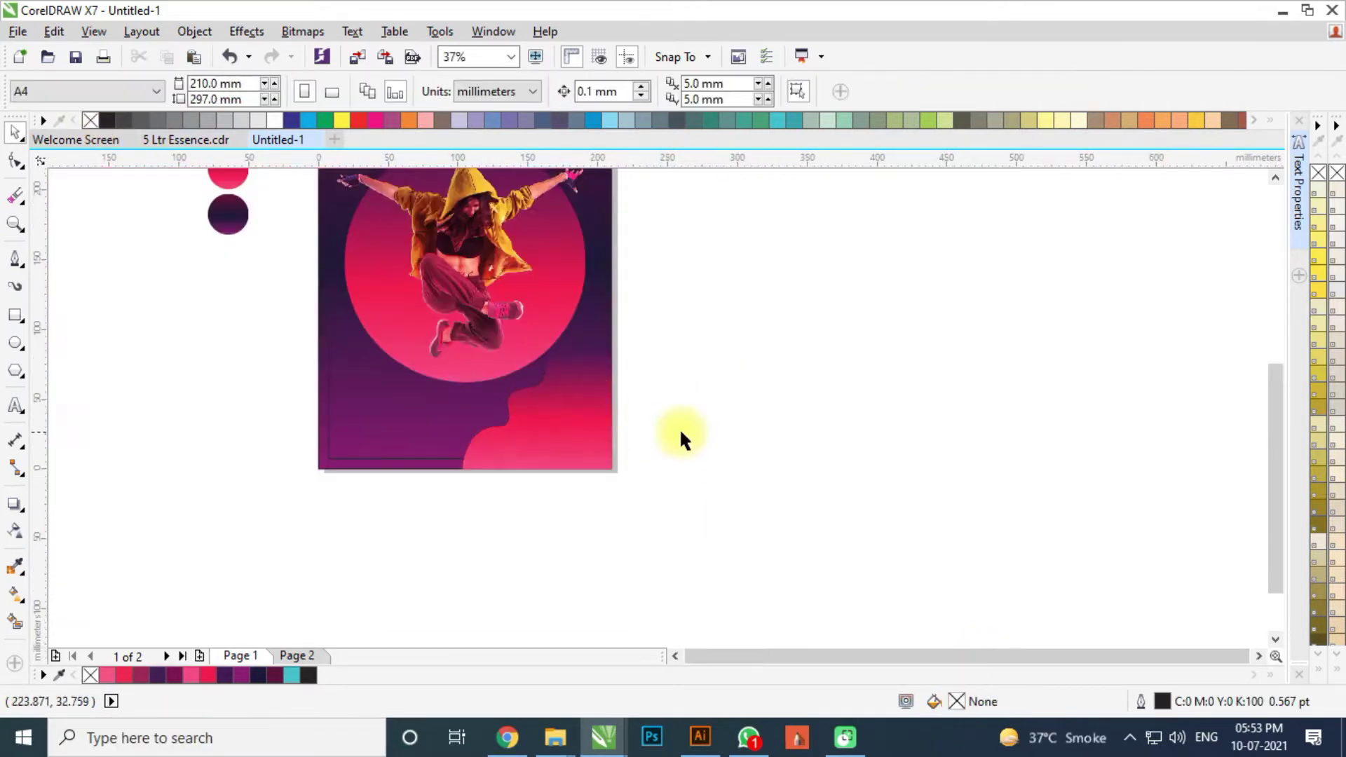
Apply a linear fountain transparency to the wavy shape, fading it from the page's bottom edge upward
scroll(554, 367, up, 1)
click(582, 420)
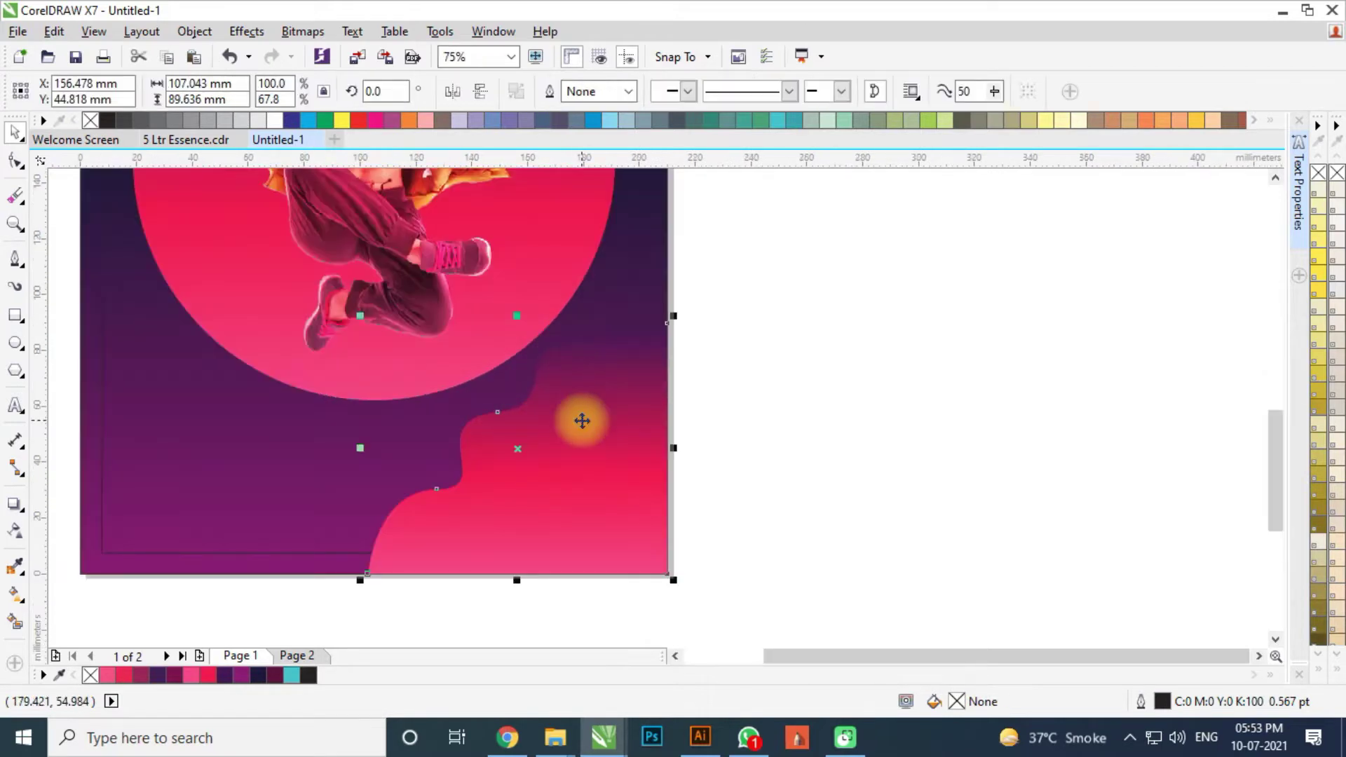
click(15, 531)
mouse_move(578, 471)
mouse_down()
mouse_move(598, 300)
mouse_move(579, 286)
mouse_up()
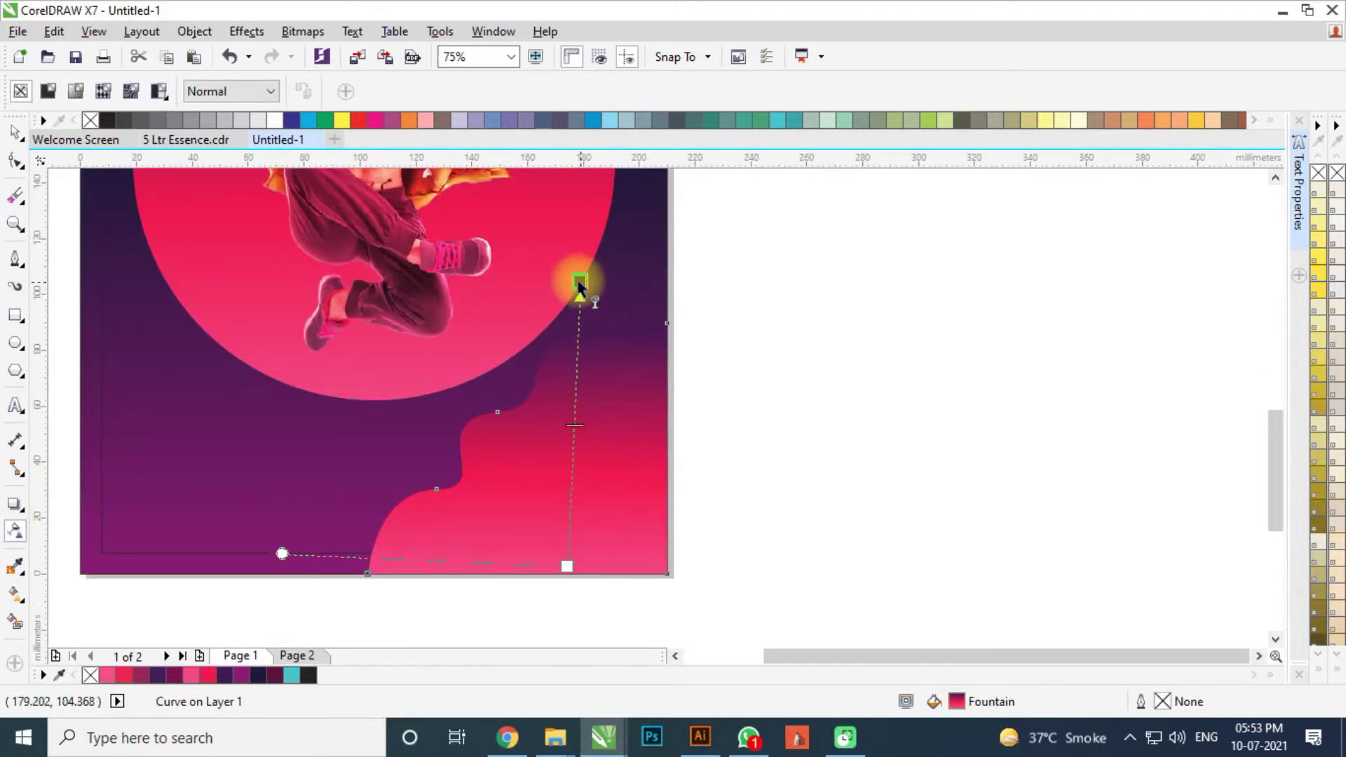
click(784, 429)
key(space)
scroll(781, 424, down, 1)
Enlarge the wavy shape from the page's lower-right corner and add a smaller copy about 98 × 82 mm over it
click(528, 384)
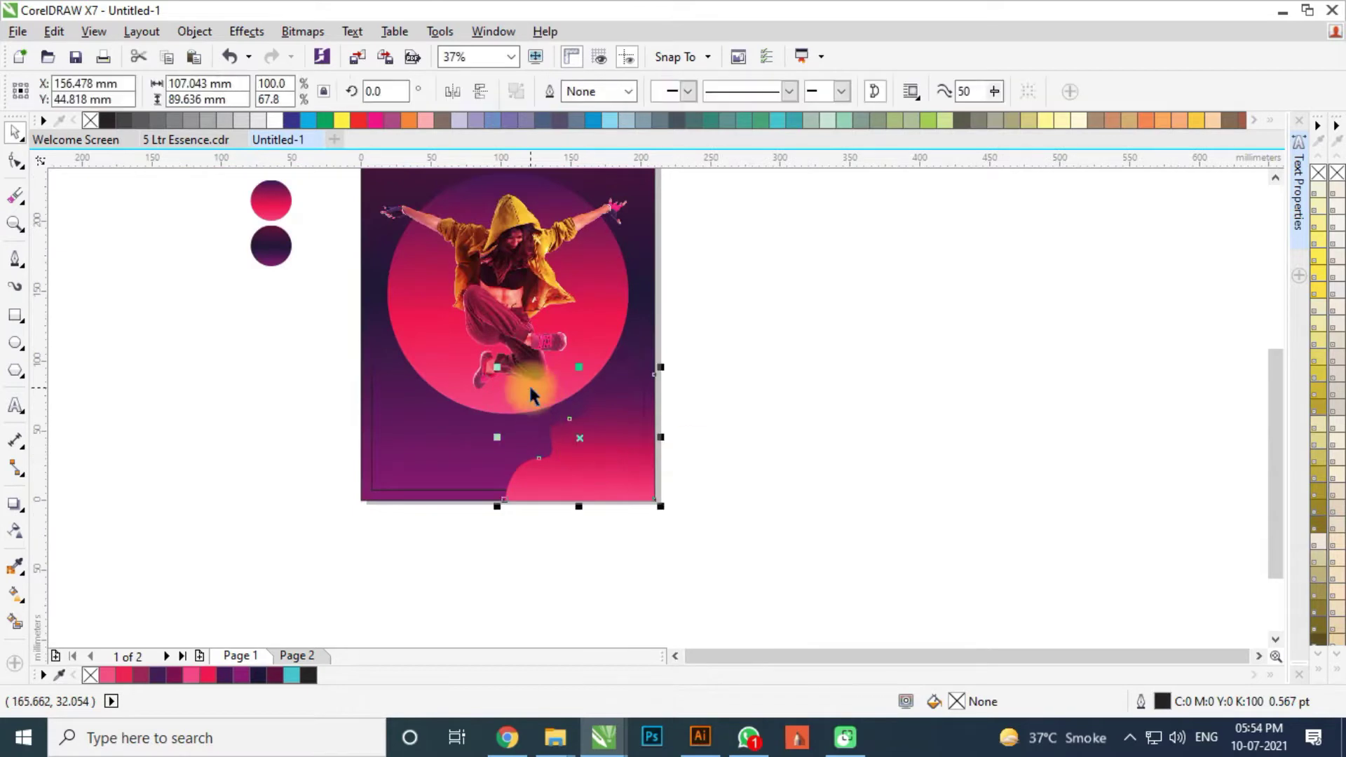
drag(497, 366, 468, 340)
click(818, 439)
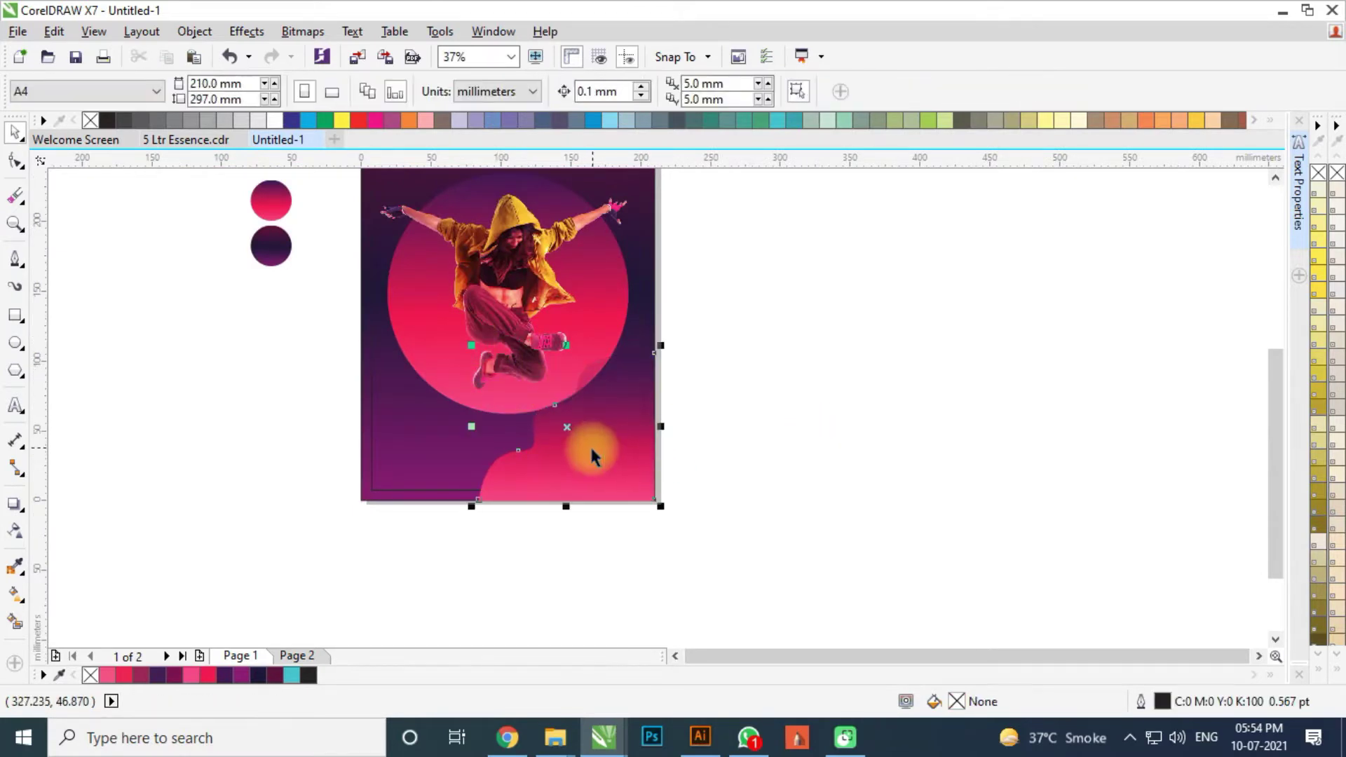
click(590, 444)
scroll(592, 449, up, 1)
drag(358, 250, 435, 316)
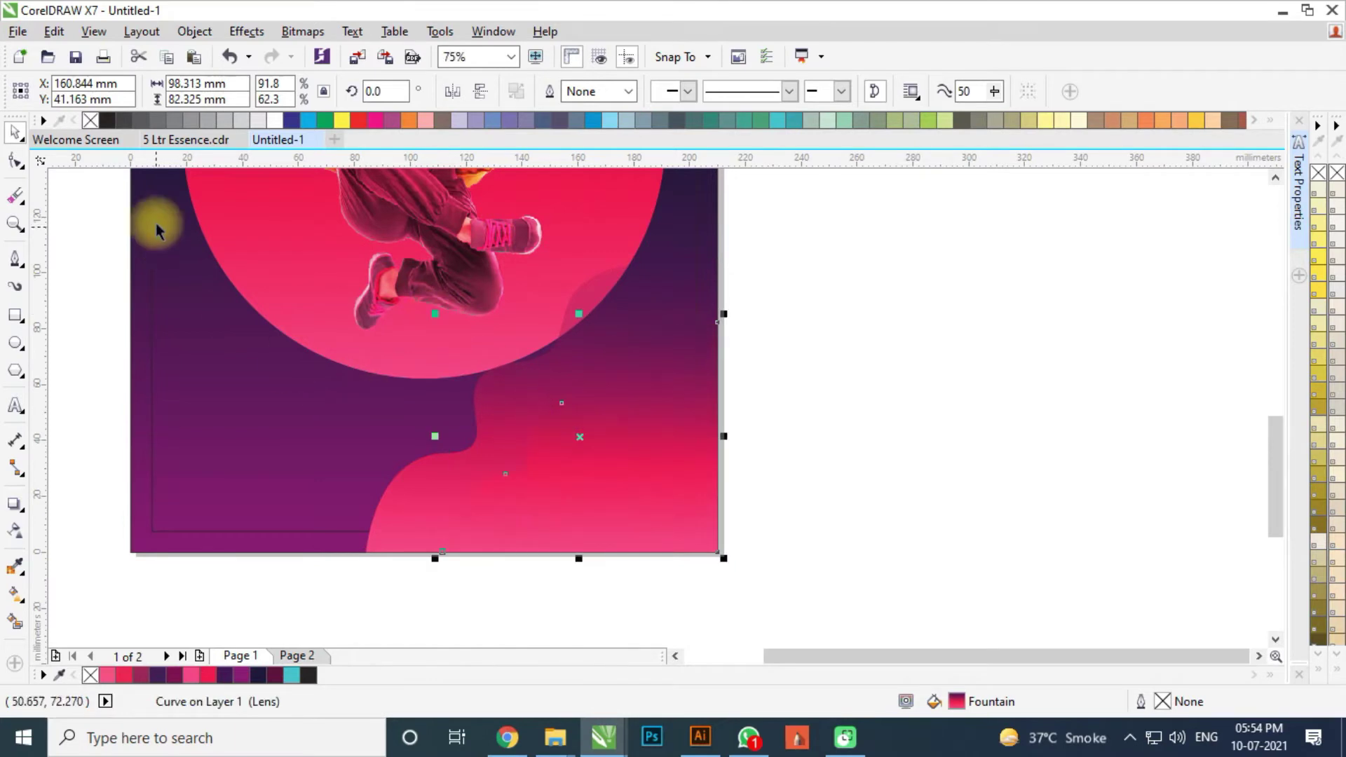
Move the copy's middle nodes up and outward, its right-edge node upward and its bottom node further left
click(15, 161)
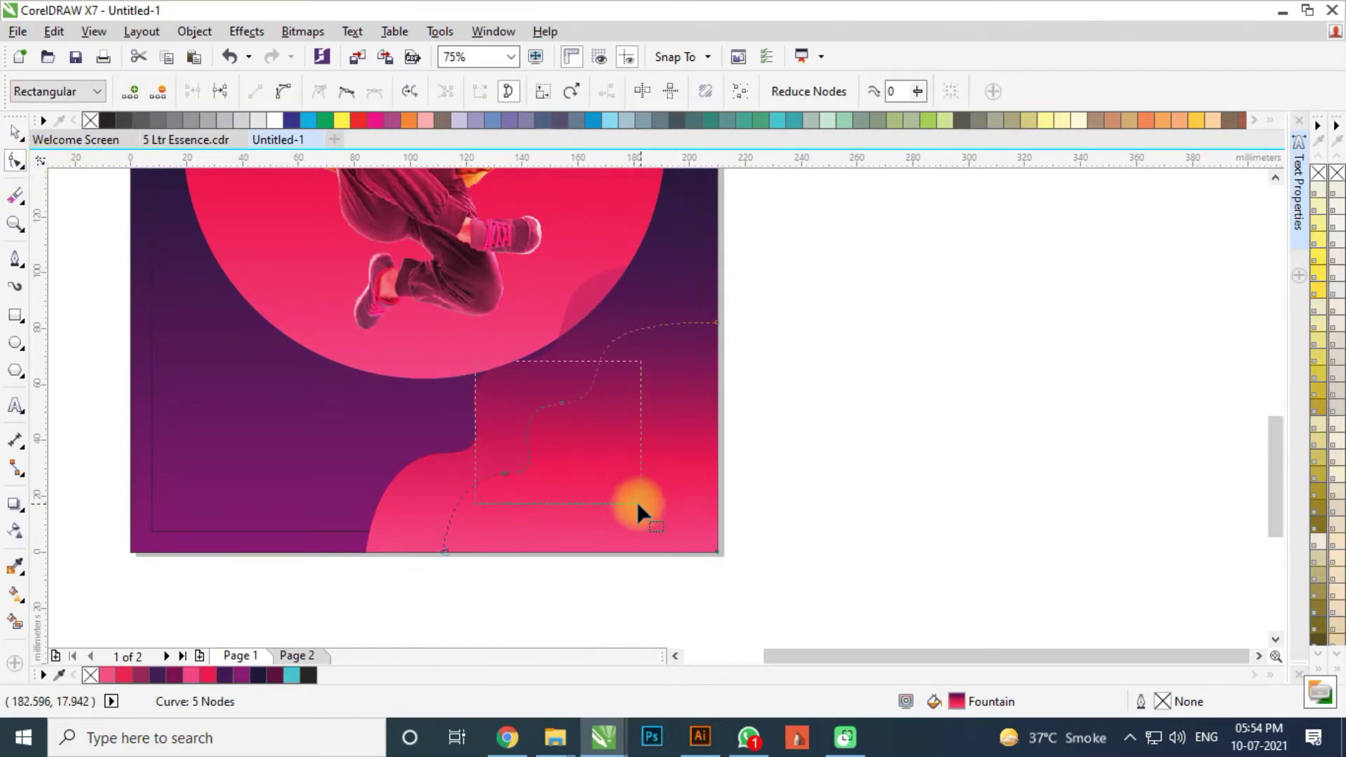
drag(560, 402, 530, 352)
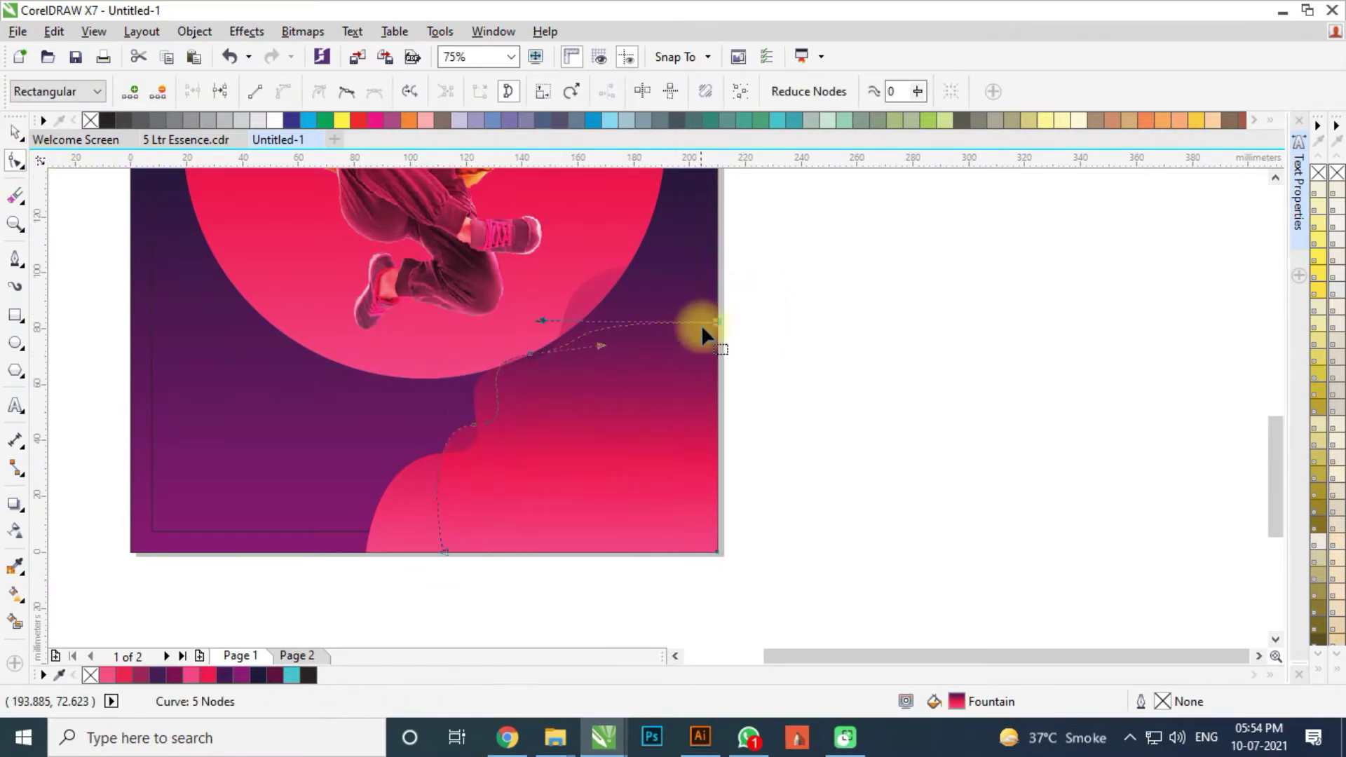
drag(715, 324, 716, 221)
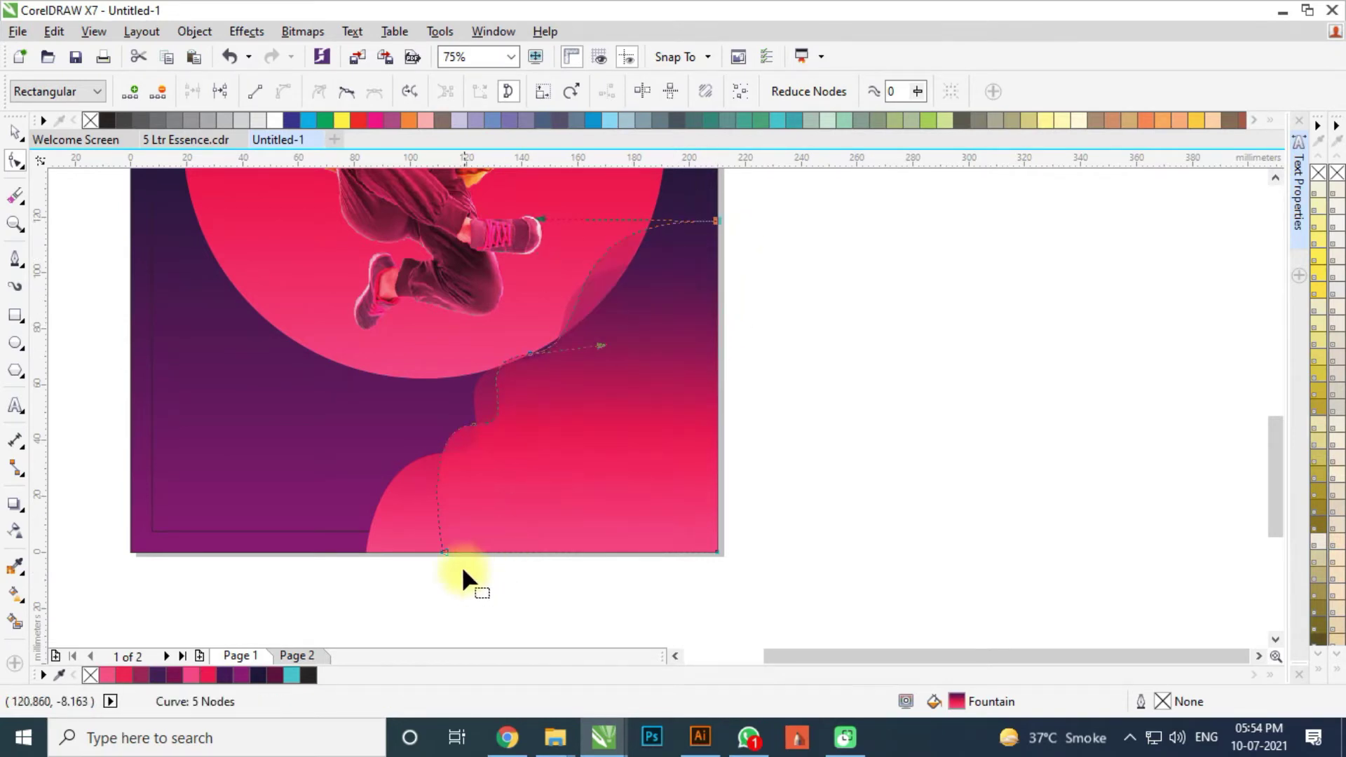
drag(444, 552, 335, 550)
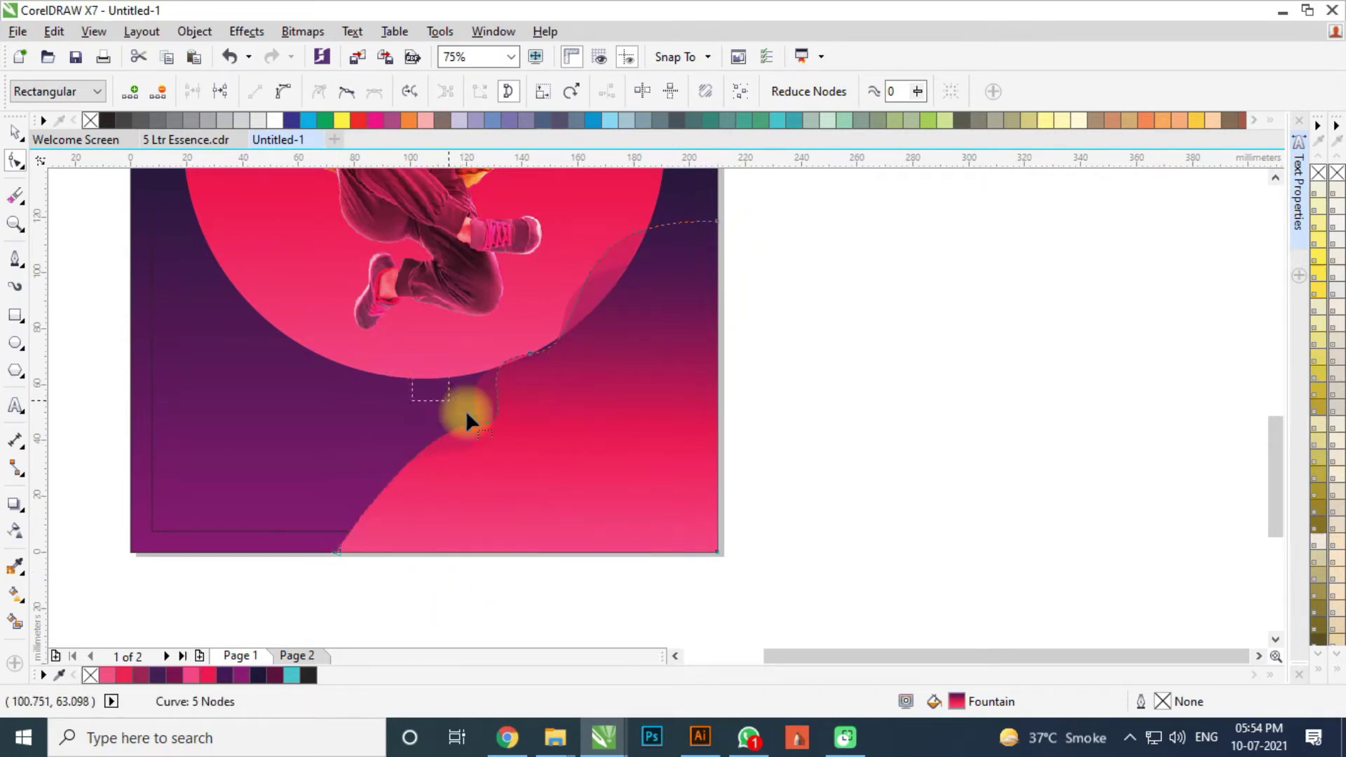
Refine the copy's two middle nodes and their handles into smooth wide bends, giving a shape about 139 × 119 mm
click(474, 424)
drag(418, 424, 336, 422)
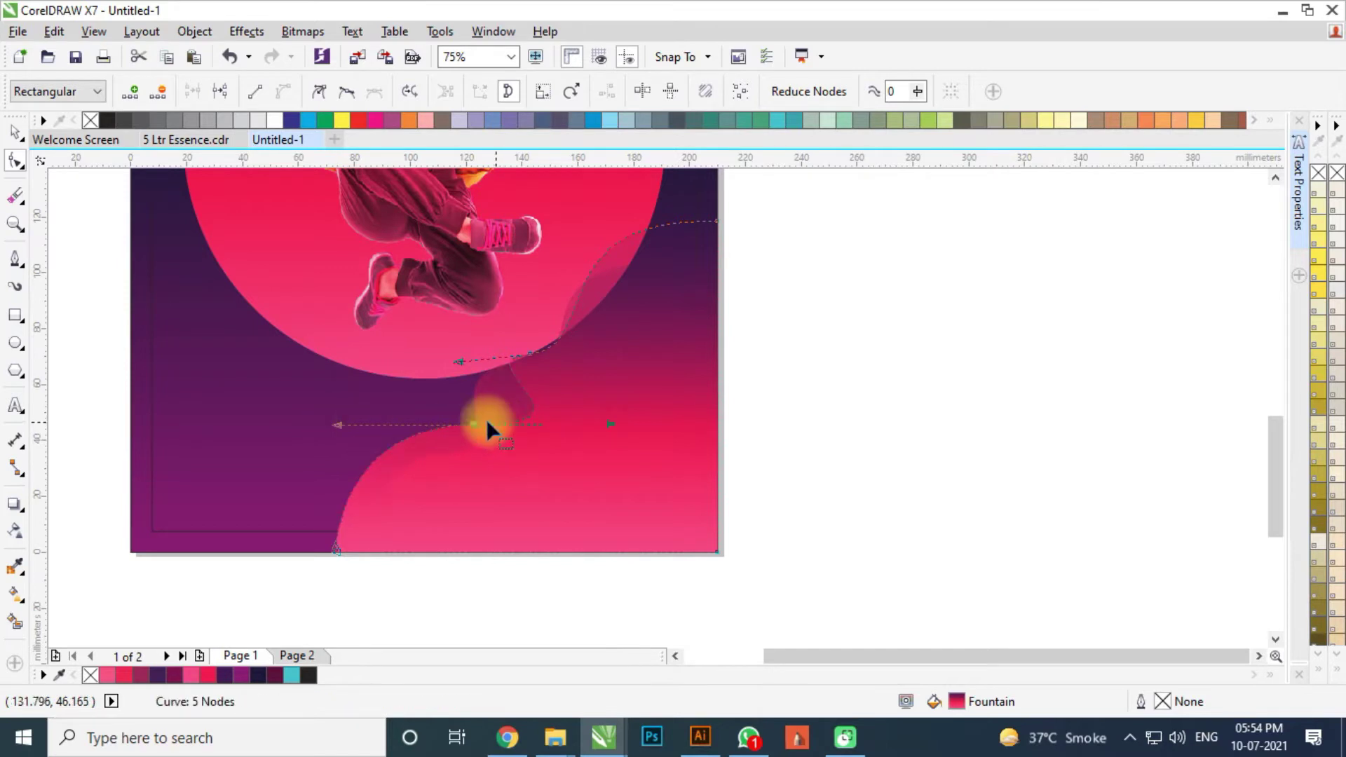
drag(472, 423, 432, 421)
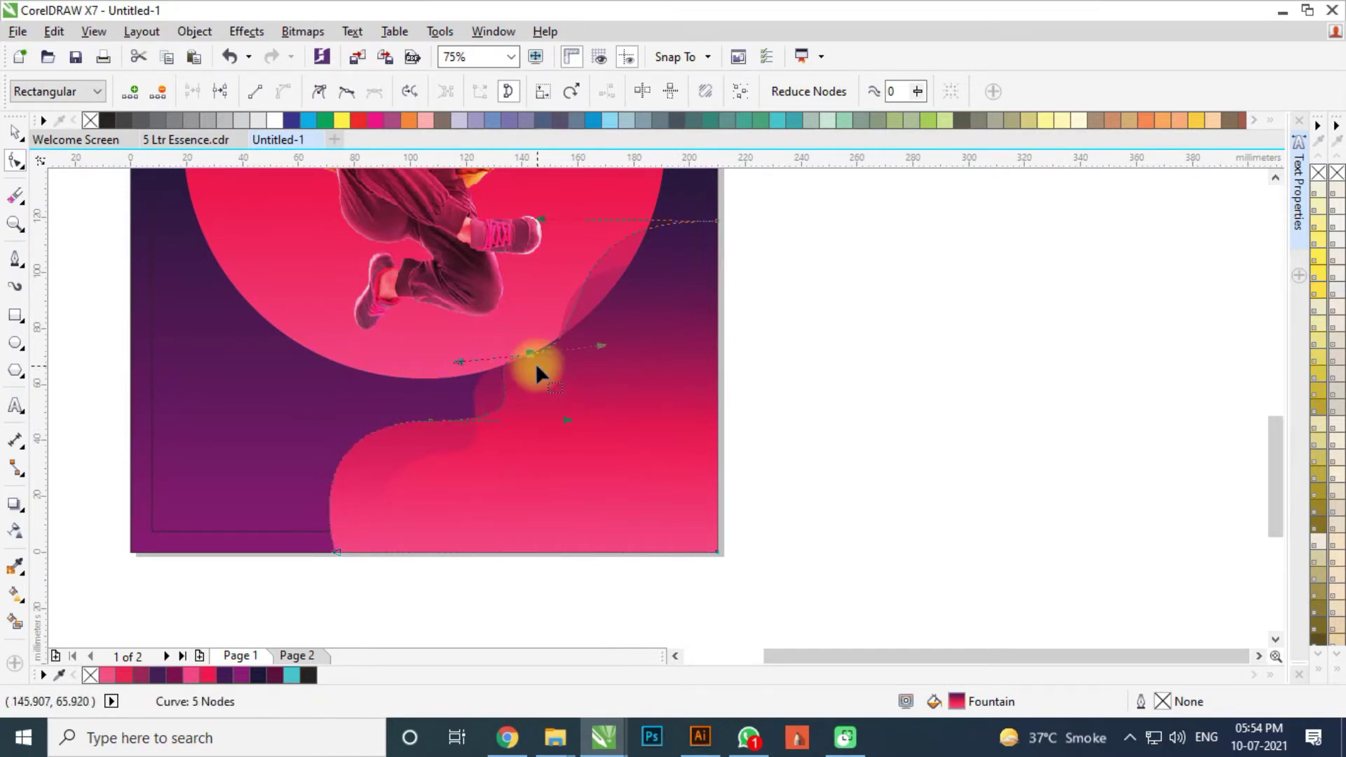
drag(530, 352, 524, 320)
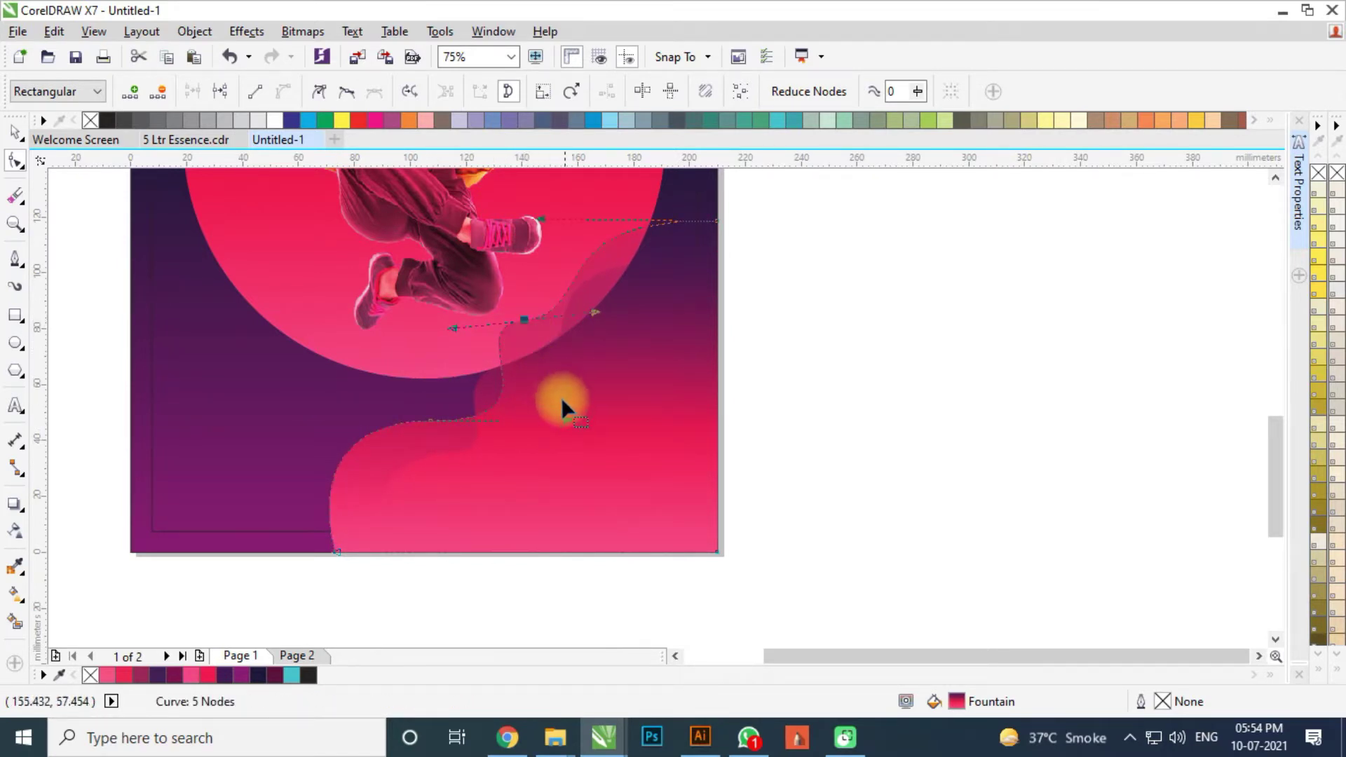
drag(432, 420, 431, 431)
scroll(569, 445, down, 2)
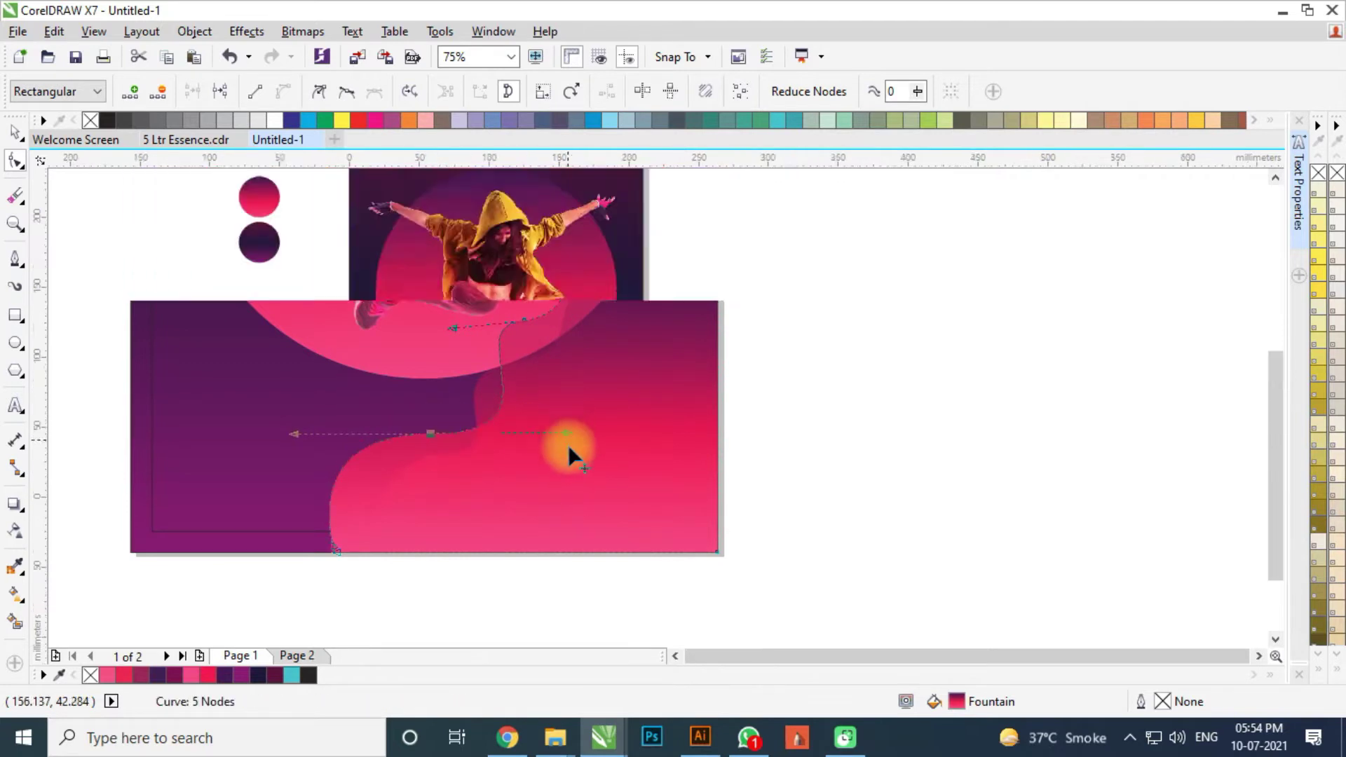
key(space)
click(672, 430)
Try filling the reshaped copy with the dark purple fountain fill of the lower sample circle, and undo it
scroll(536, 425, up, 2)
scroll(607, 447, down, 1)
click(607, 447)
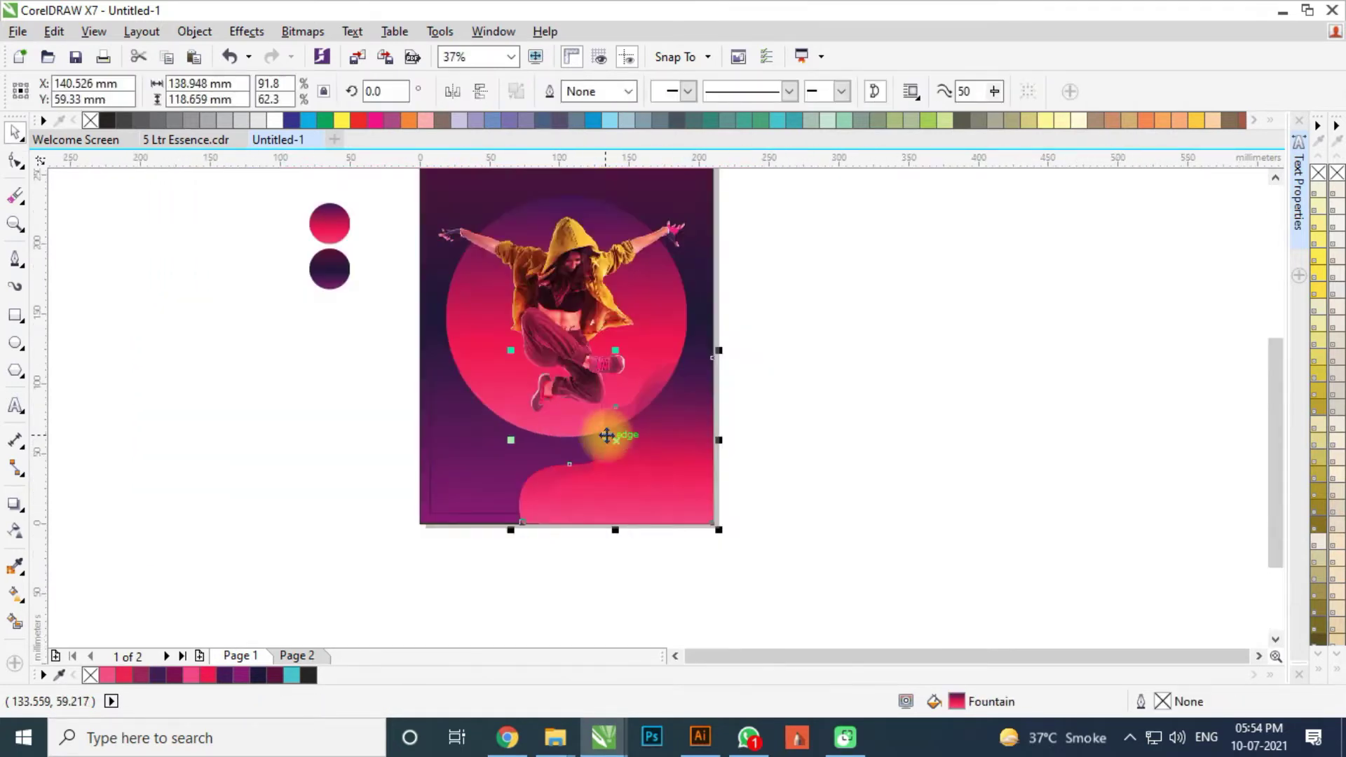
click(695, 363)
click(596, 430)
click(335, 259)
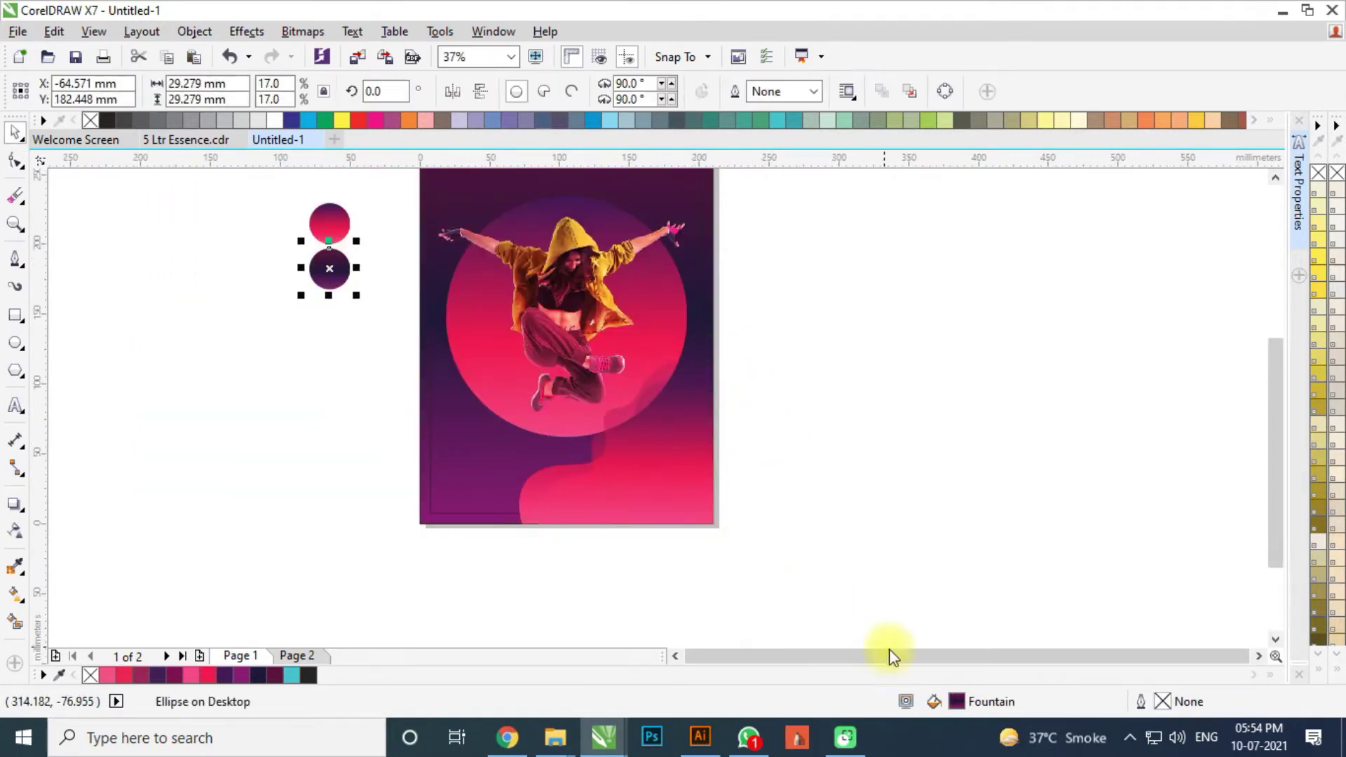
drag(691, 372, 690, 371)
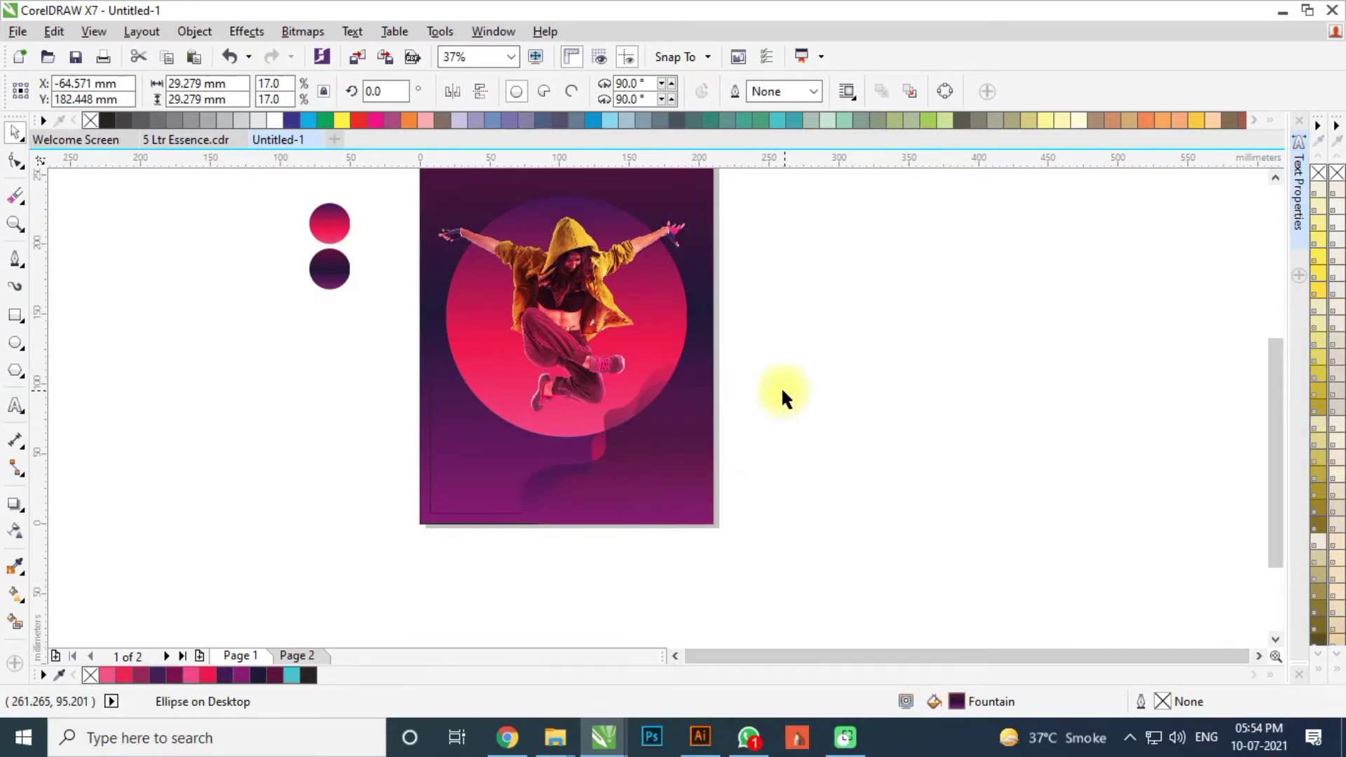
click(694, 375)
key(ctrl+z)
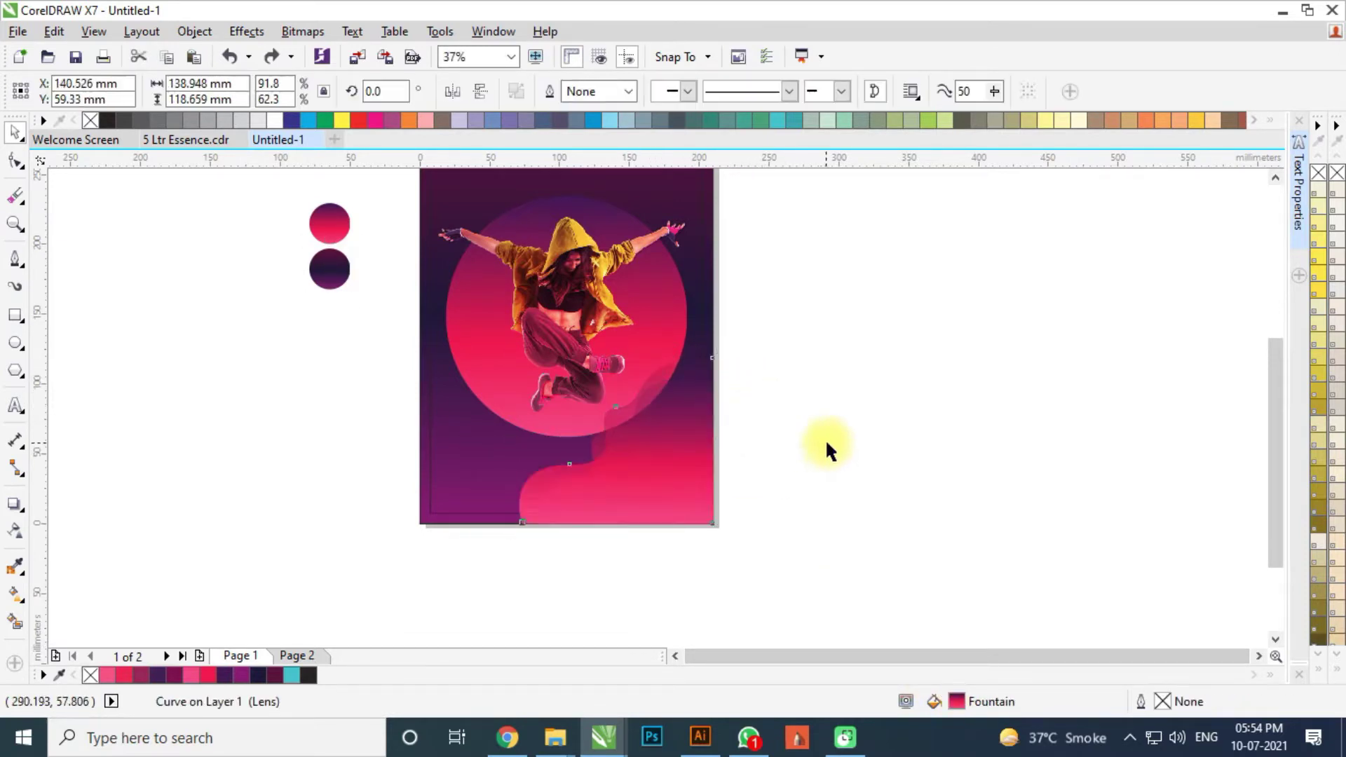
Set both end colour nodes of the reshaped wave copy's fountain fill to 50% transparency
key(F11)
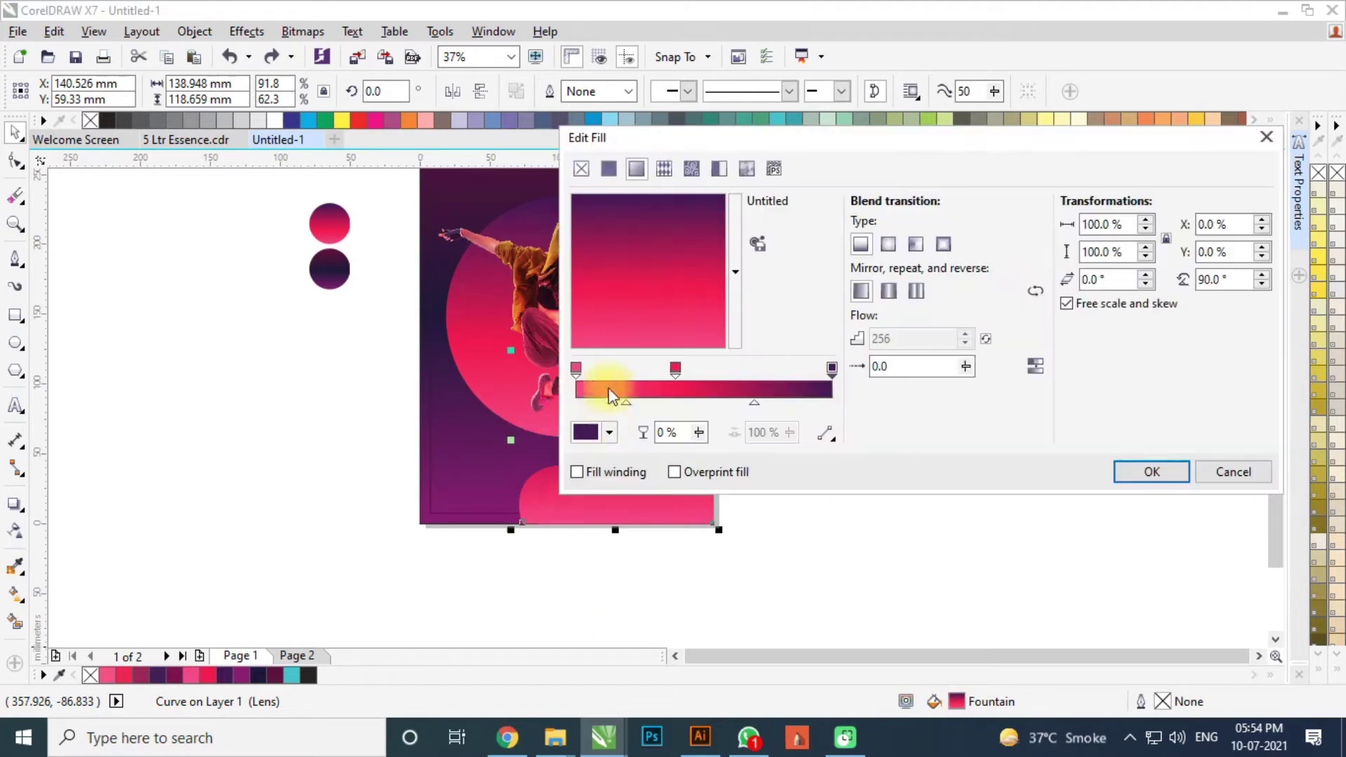
text(50)
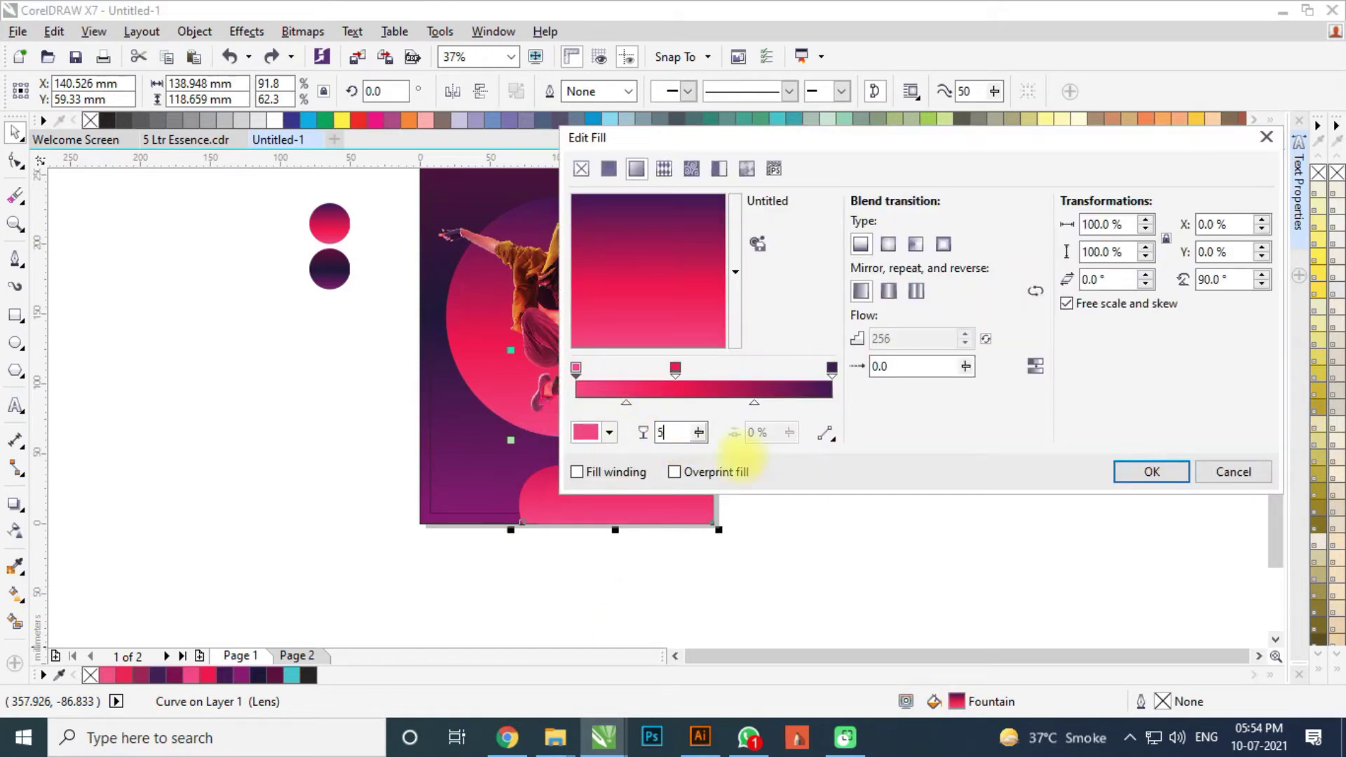
key(Return)
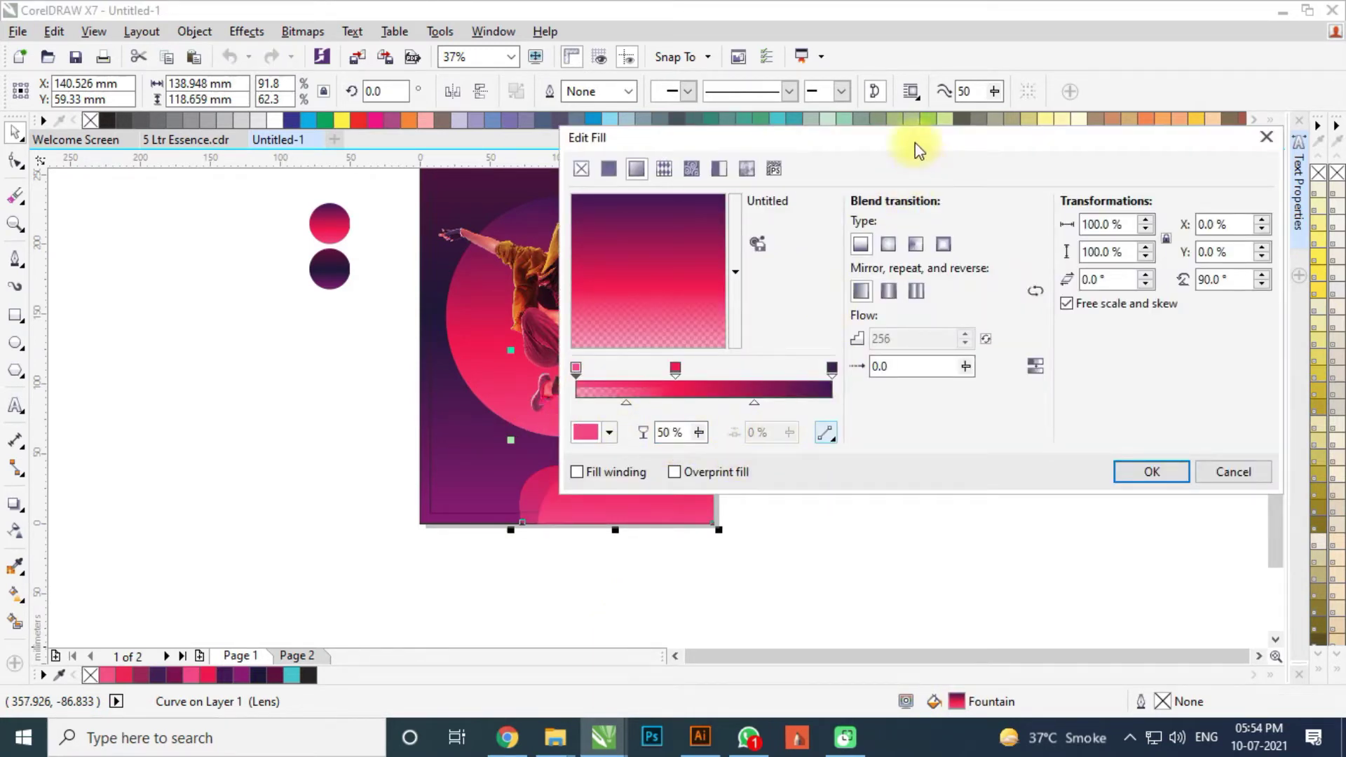
drag(919, 150, 1129, 152)
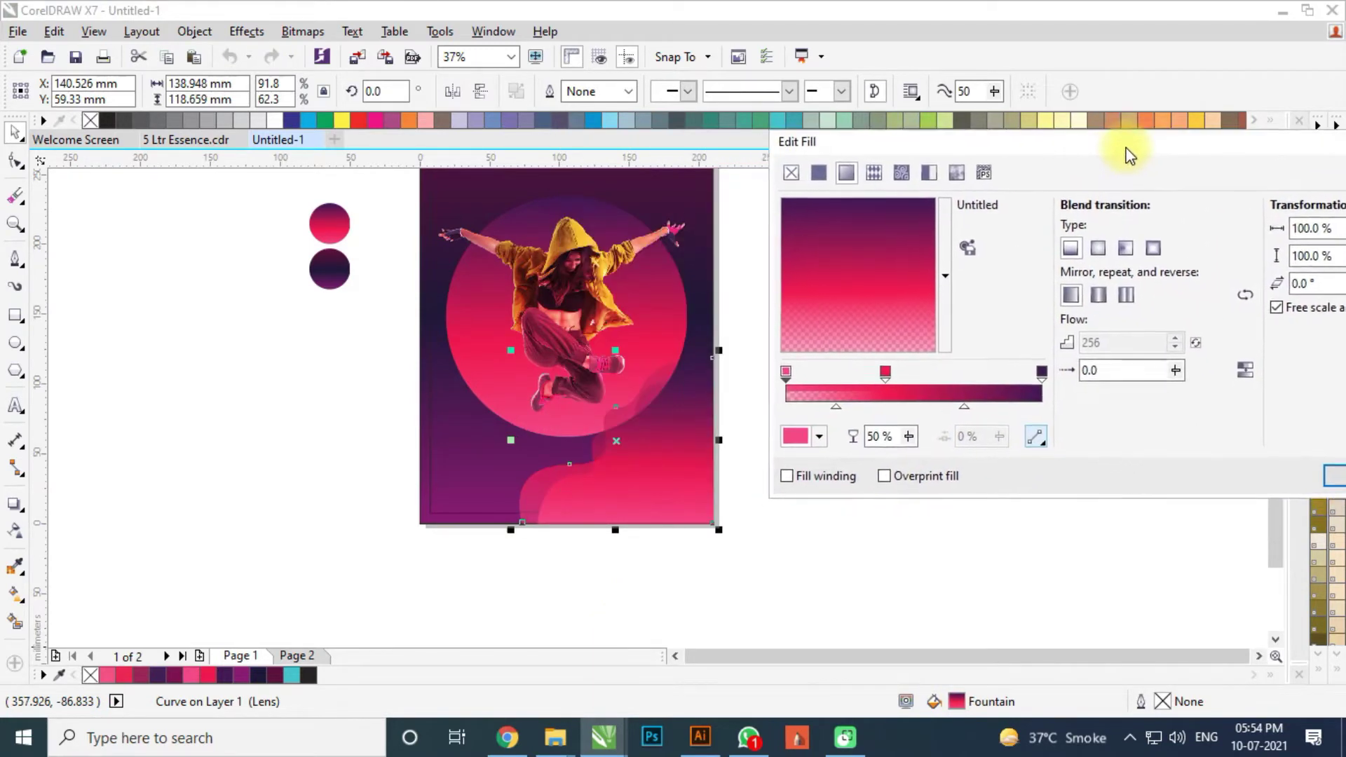
click(1042, 379)
text(50)
key(Return)
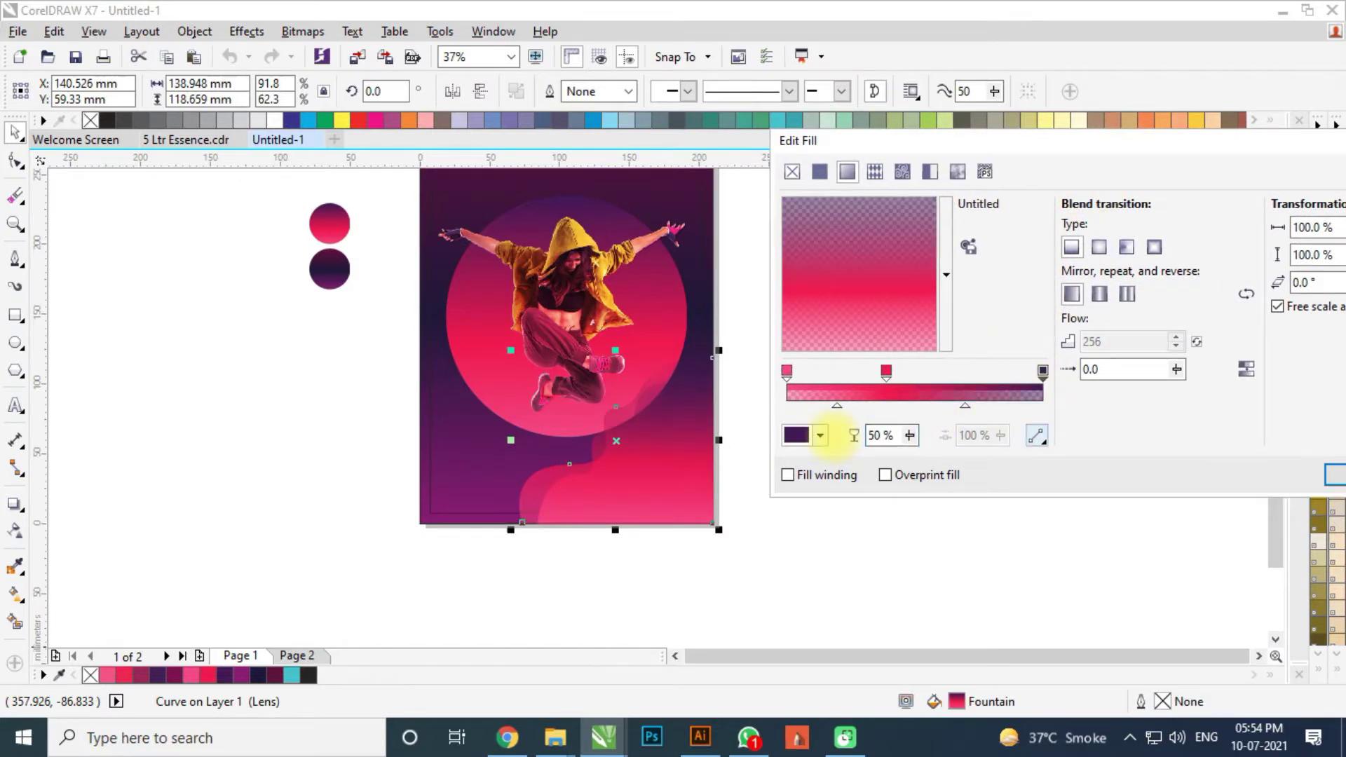
click(1338, 476)
click(873, 515)
scroll(816, 479, down, 1)
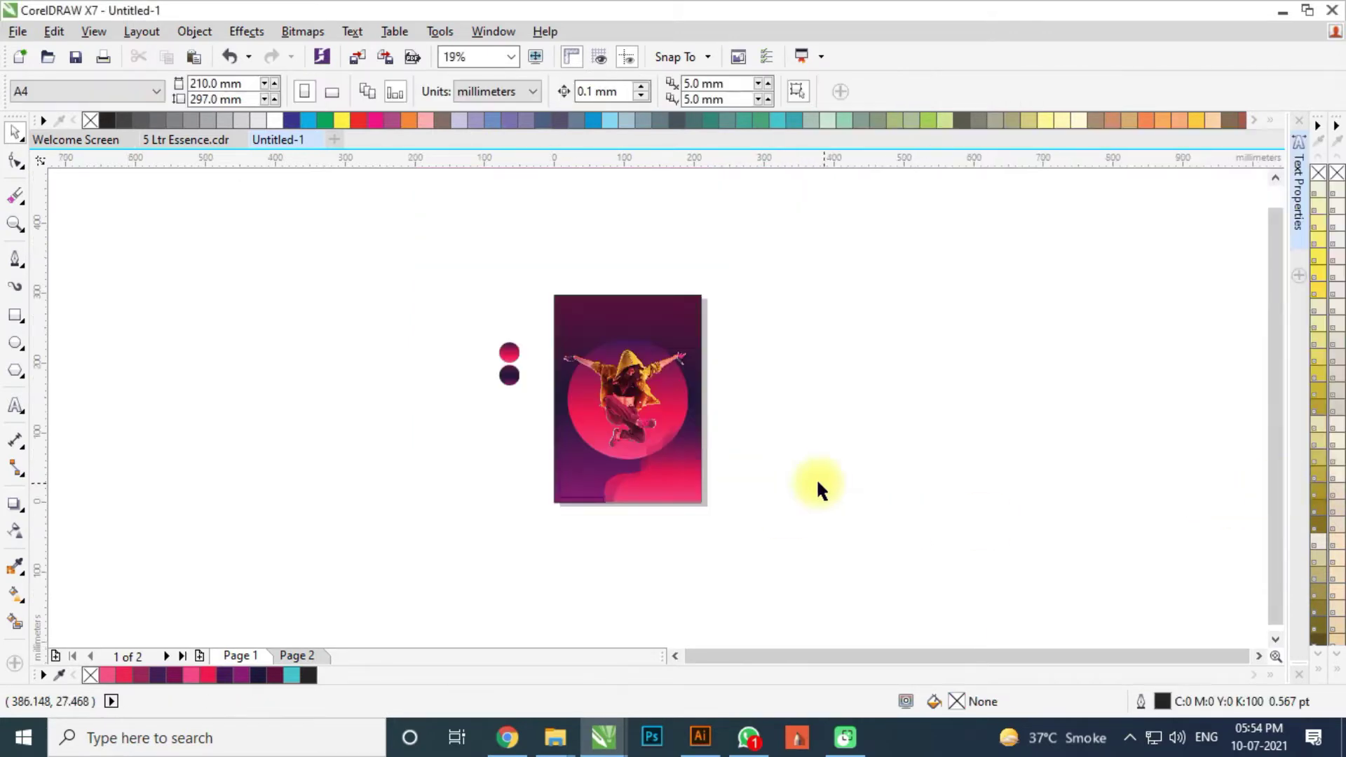
Draw a circle about 92 mm across and move it over the page's upper-right corner
scroll(705, 314, up, 1)
click(15, 341)
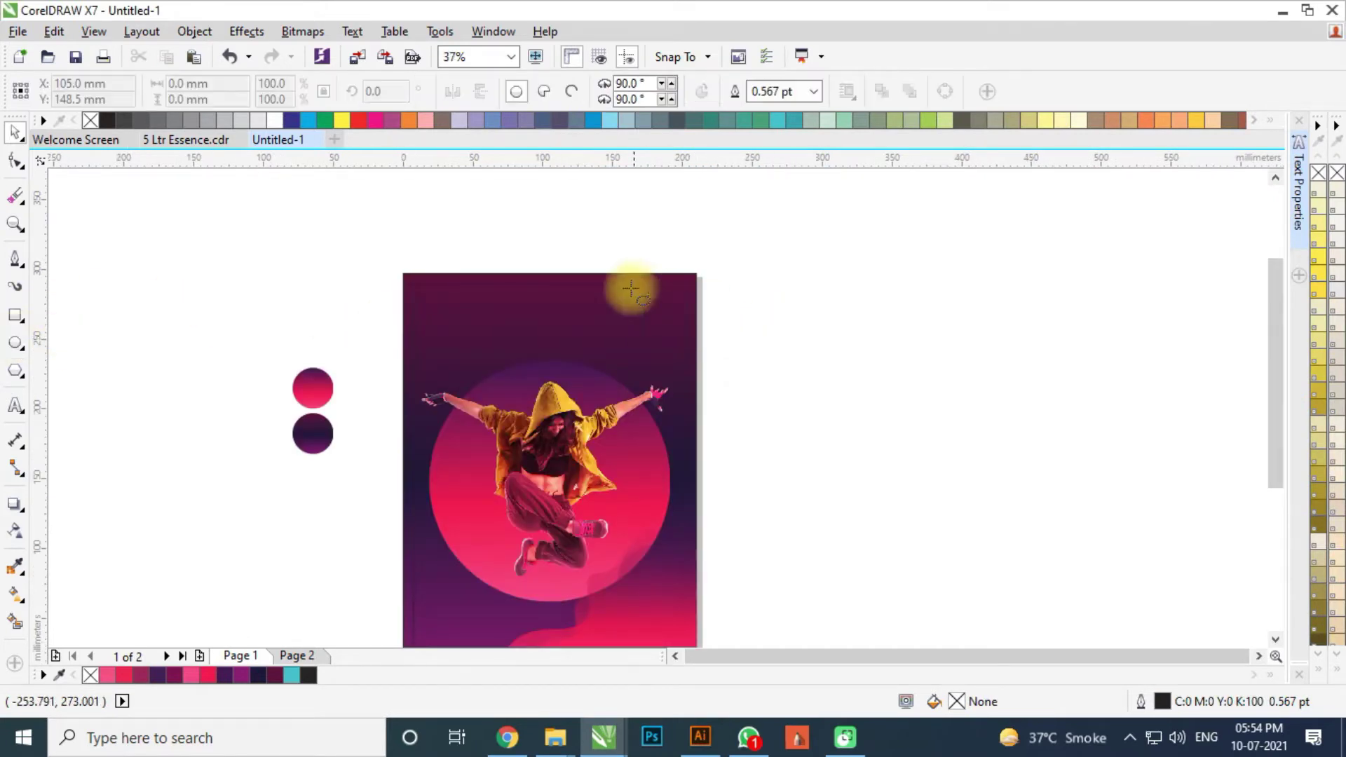
drag(623, 236, 752, 342)
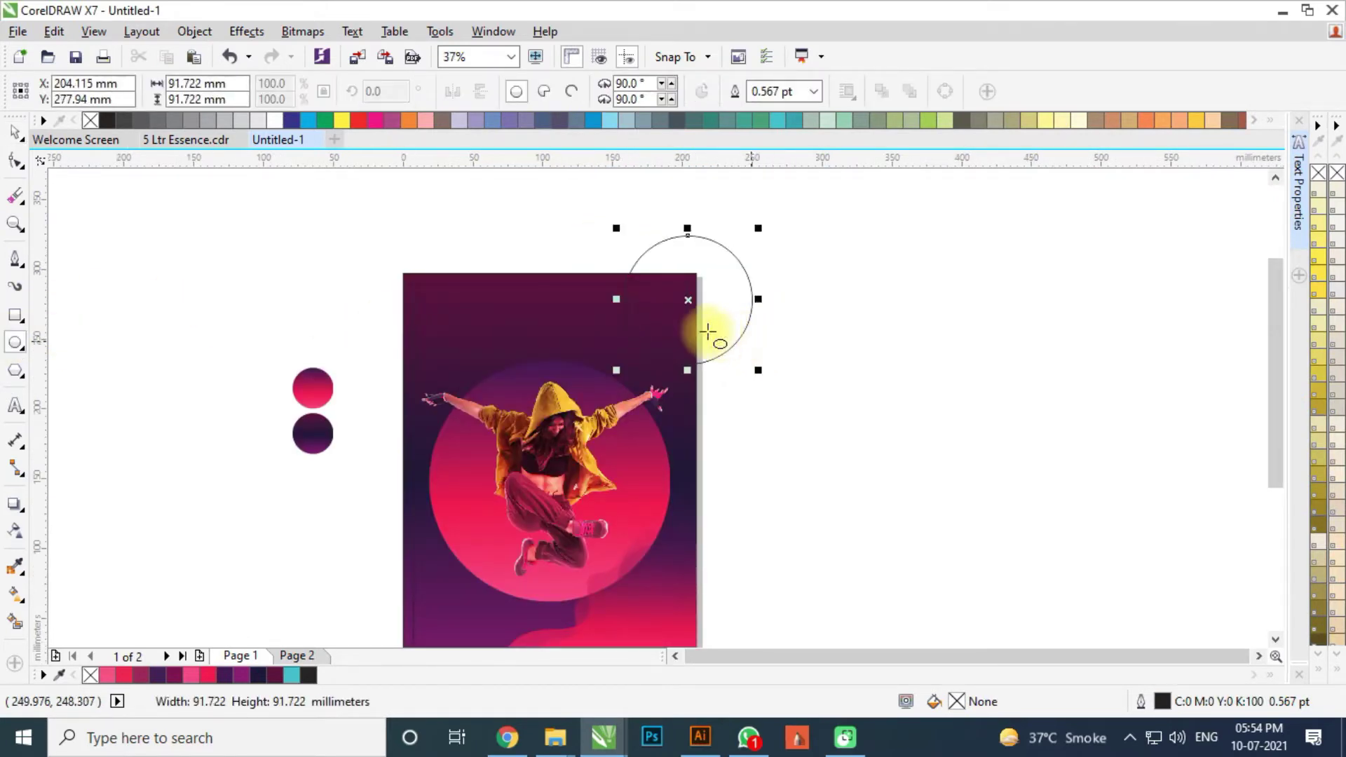
key(space)
mouse_move(687, 300)
mouse_down()
mouse_move(695, 275)
mouse_move(665, 285)
mouse_up()
key(Escape)
scroll(691, 414, down, 1)
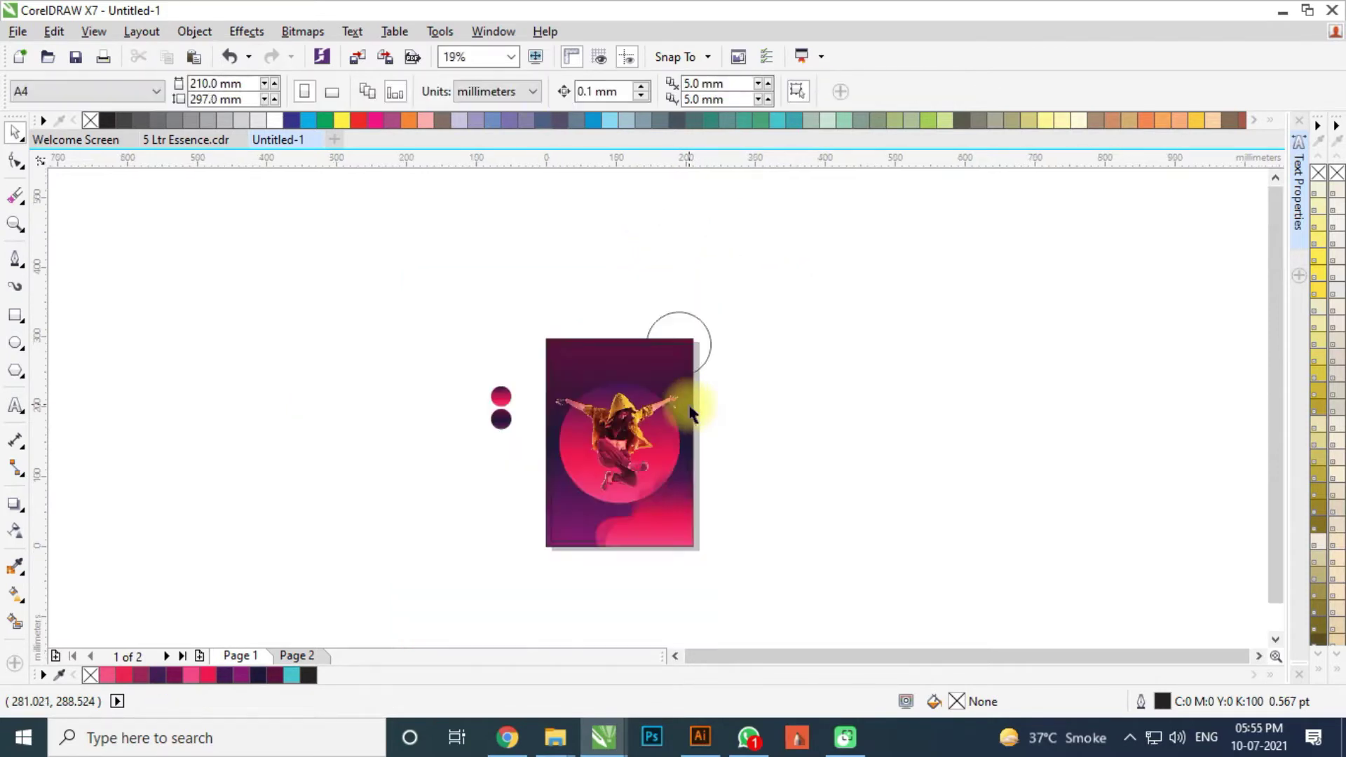
Copy the wave's semi-transparent pink fountain fill to the corner circle and remove the circle's outline
click(688, 466)
scroll(687, 465, up, 1)
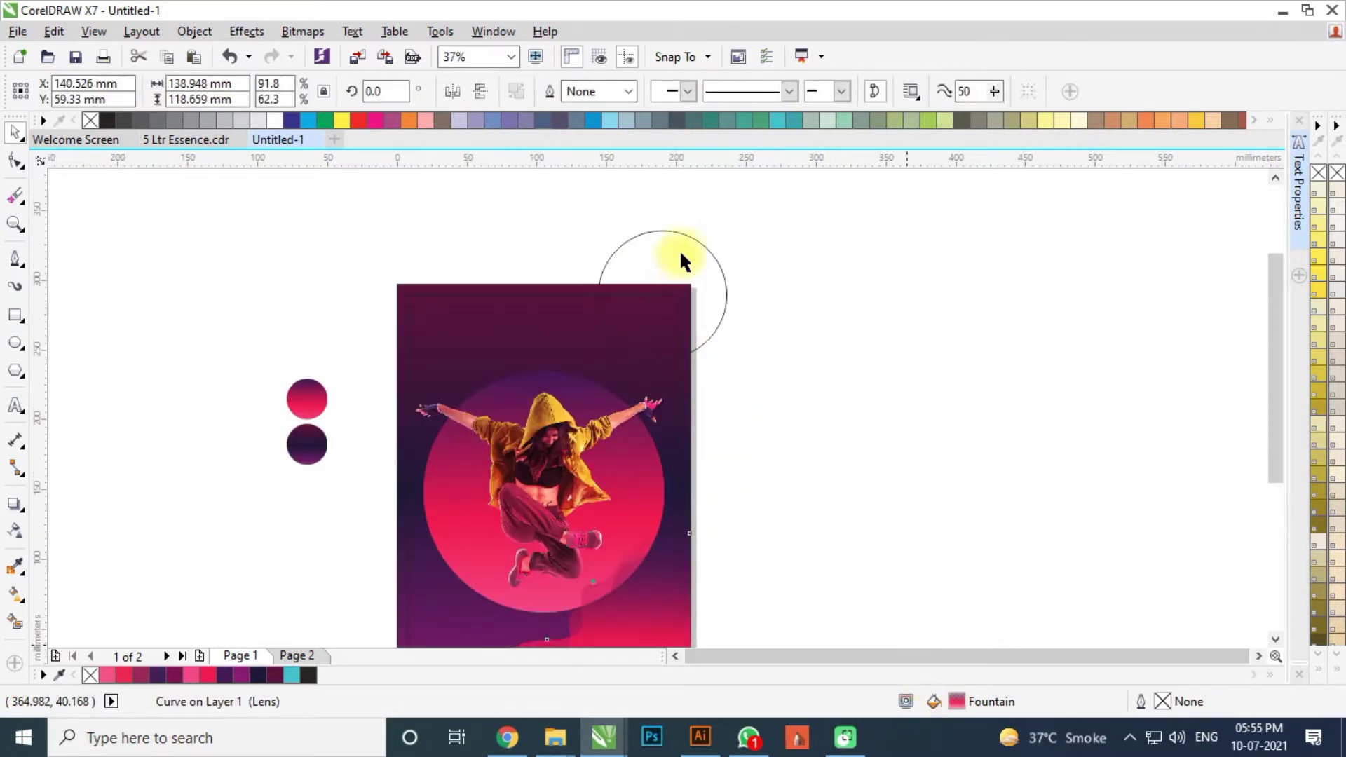
click(665, 287)
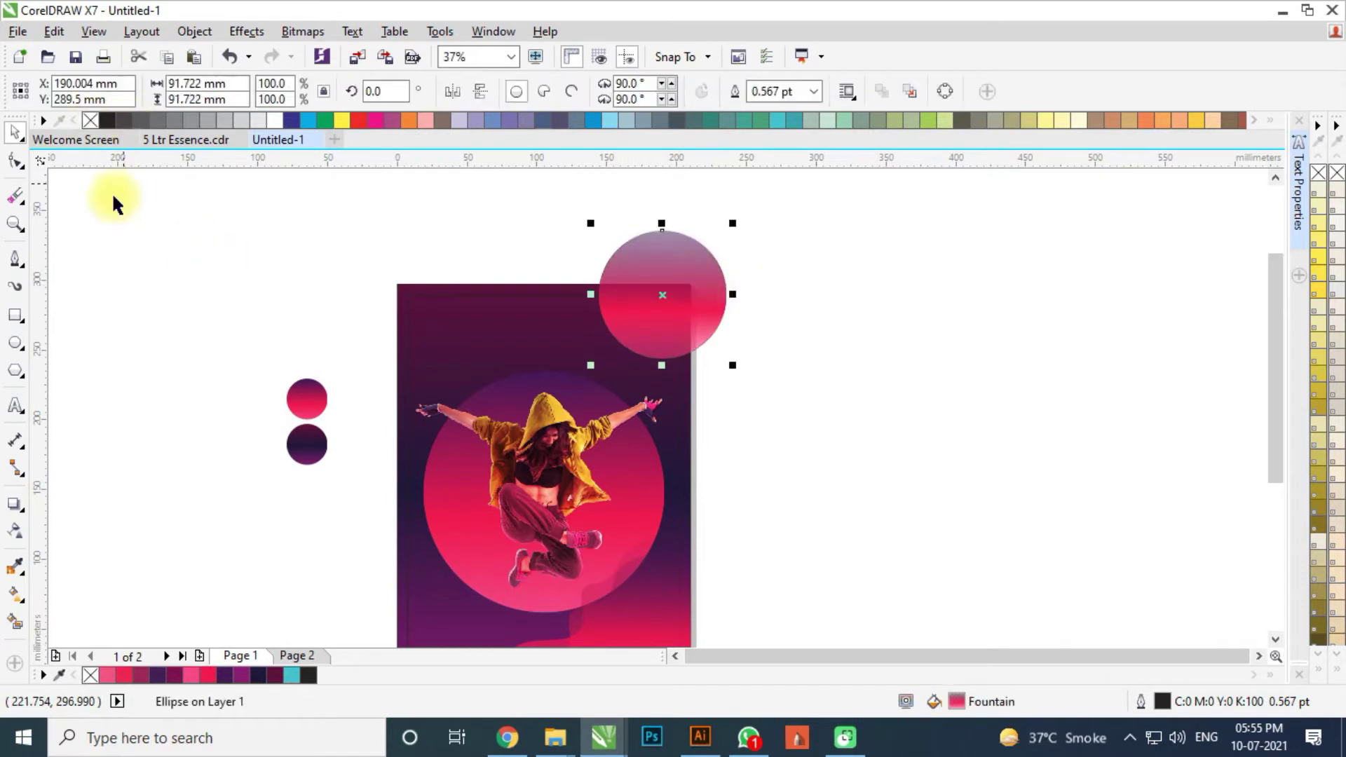
right_click(91, 121)
key(Escape)
Scale the corner circle's fountain fill to 150% in width and height and place its middle red colour node at 50%
scroll(717, 302, up, 1)
click(720, 307)
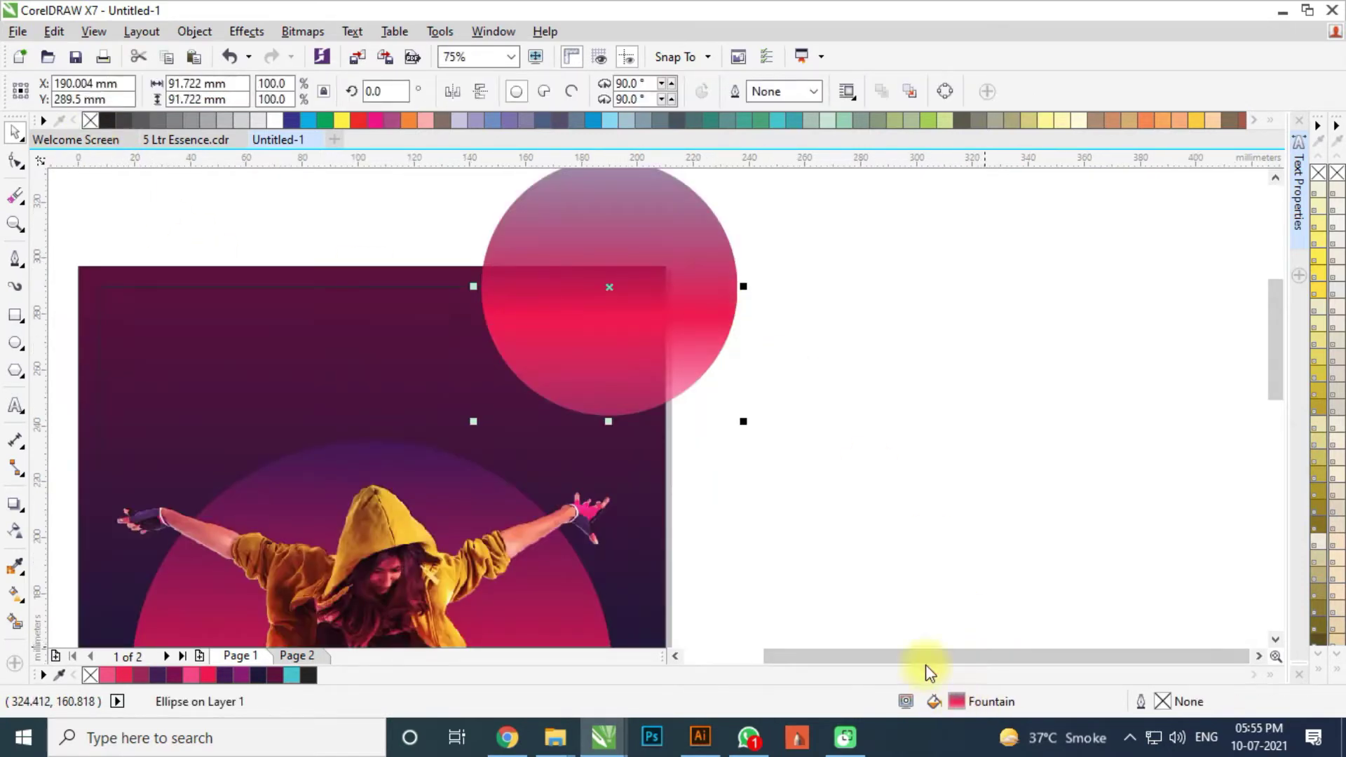
double_click(956, 701)
drag(1157, 135, 1002, 132)
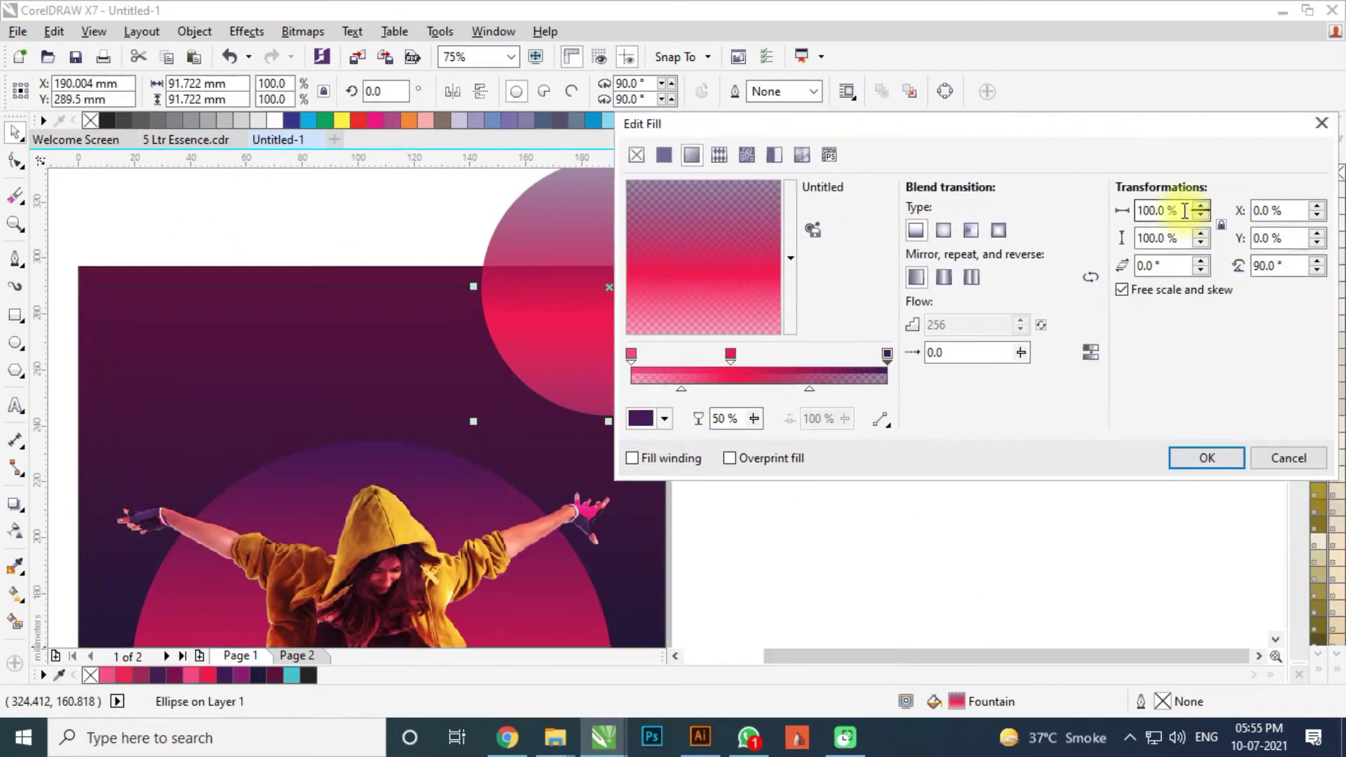
key(Return)
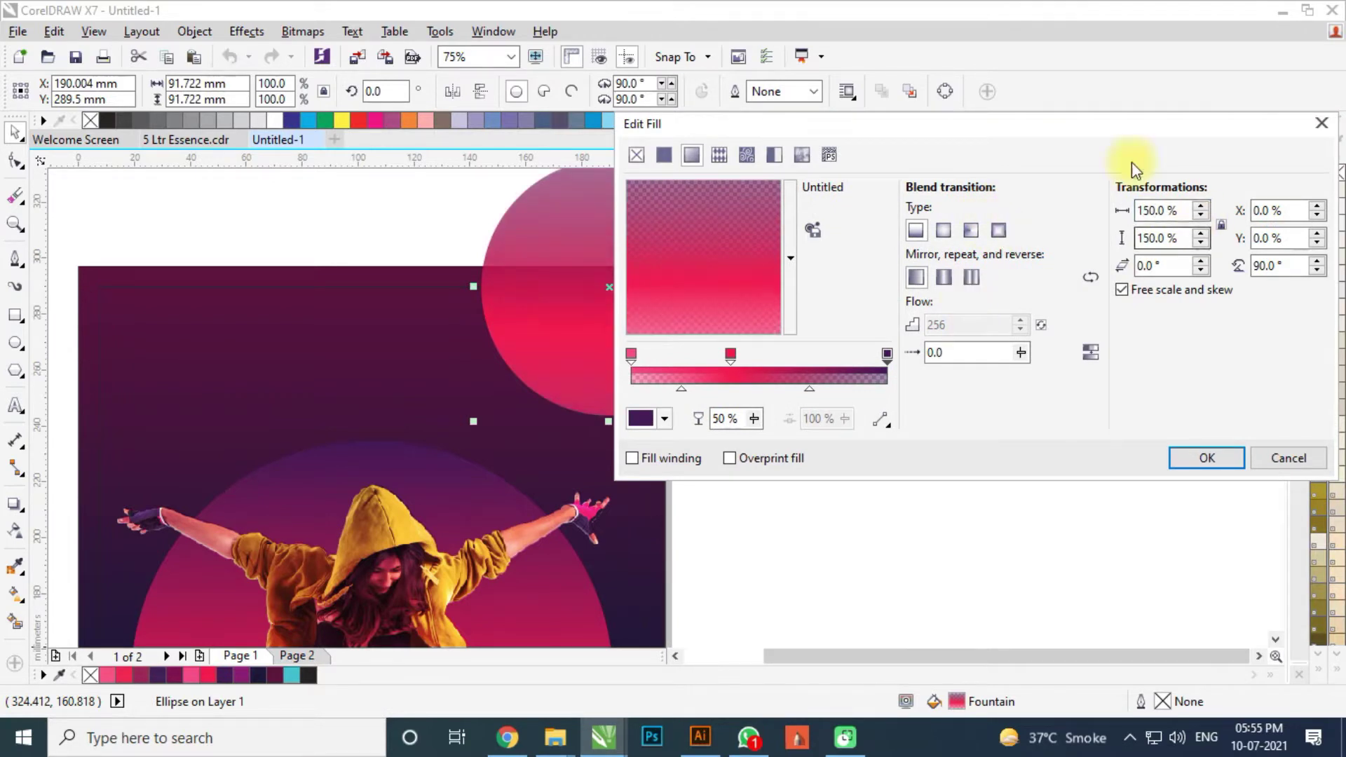
drag(1130, 125, 1295, 133)
click(893, 362)
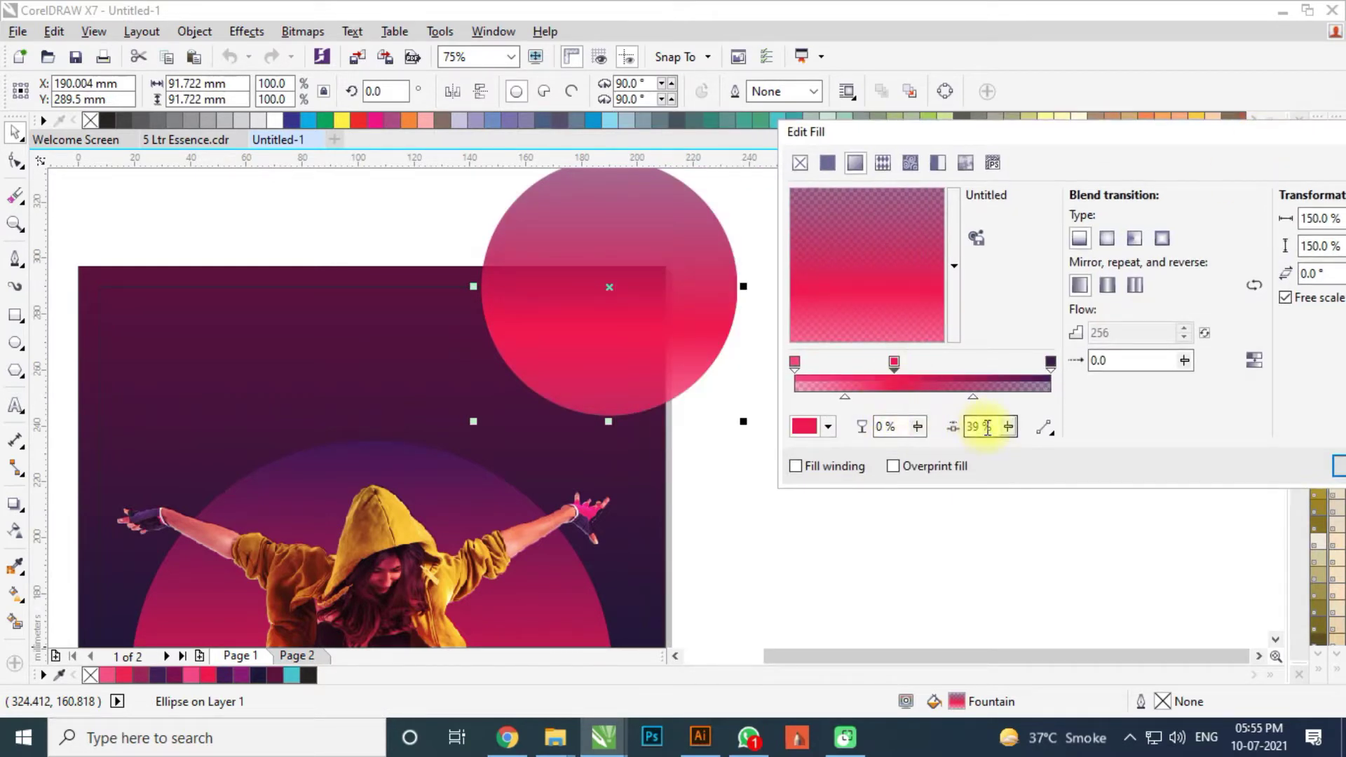
text(50)
key(Tab)
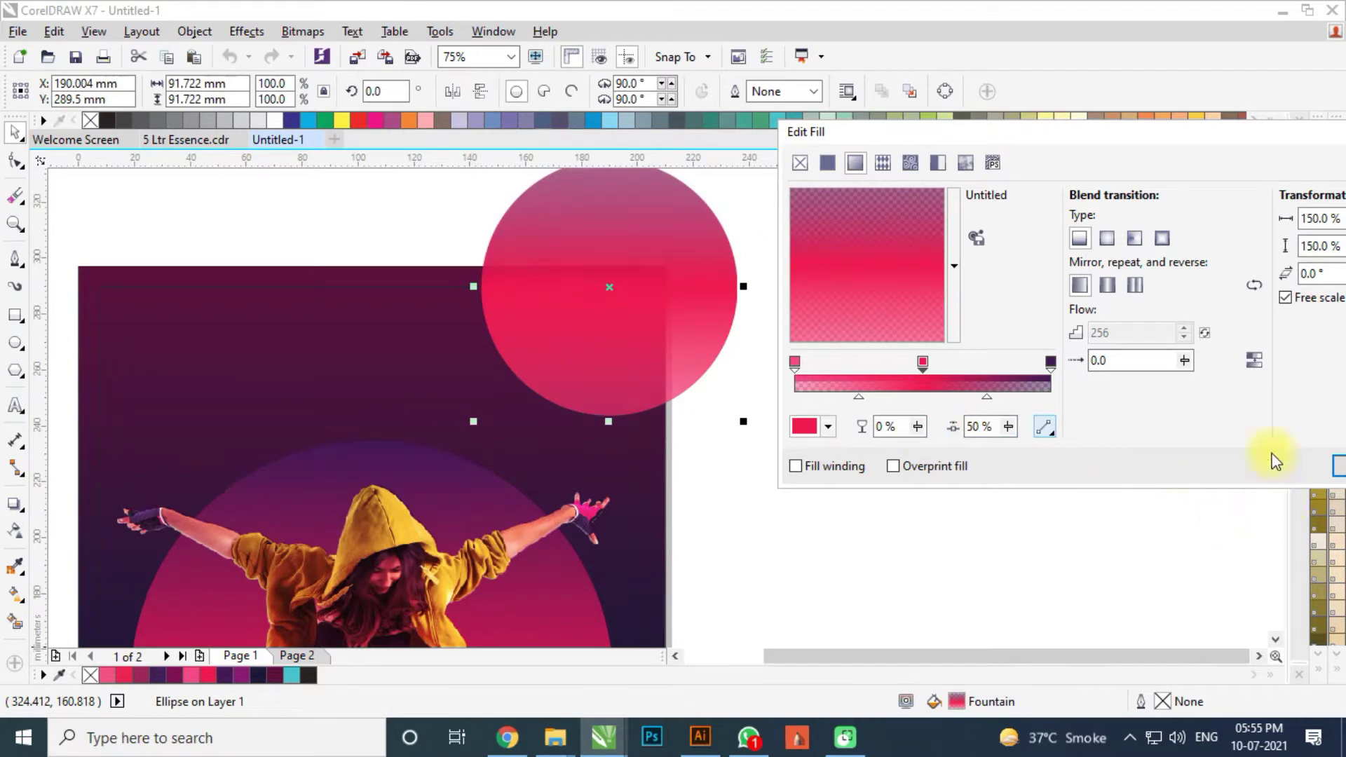
click(1157, 457)
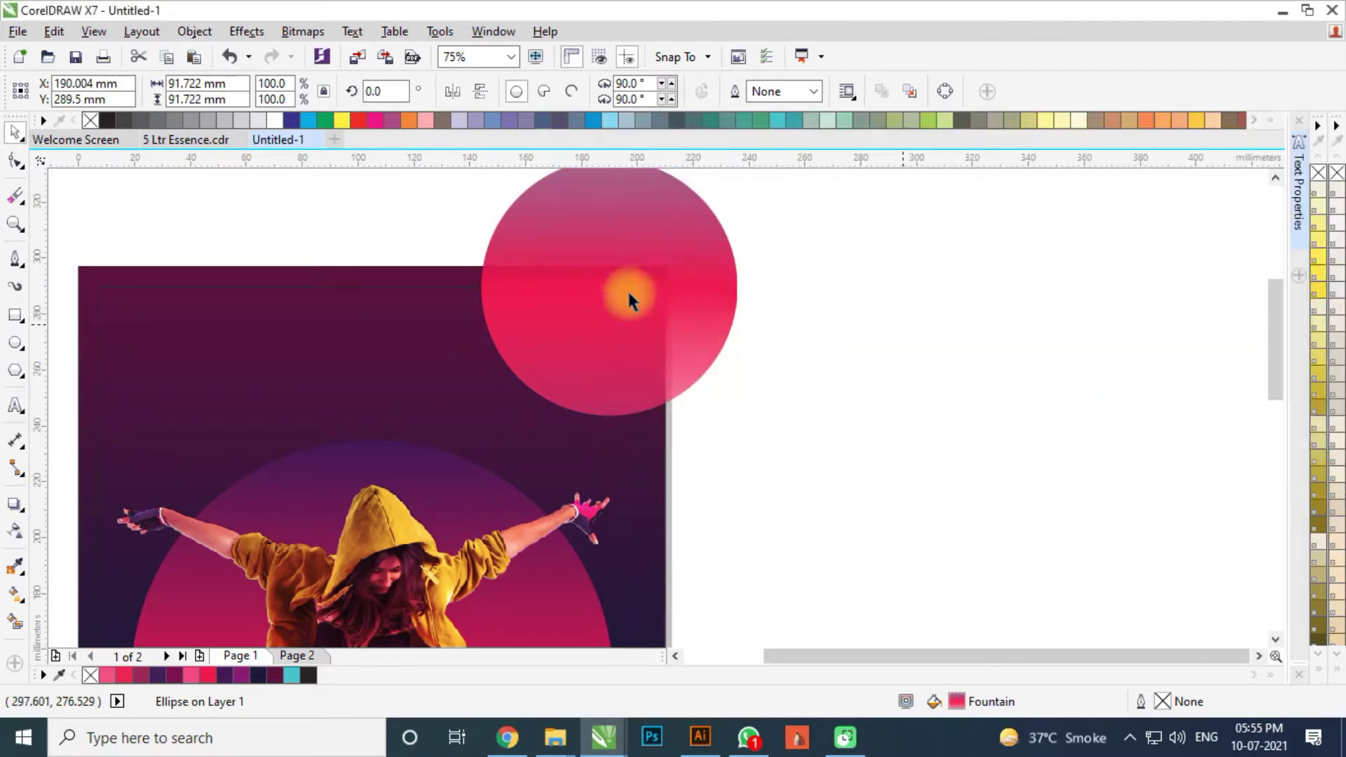
Turn the background rectangle into a PowerClip frame and place the corner circle inside it, clipped to the page
scroll(643, 276, down, 2)
key(Delete)
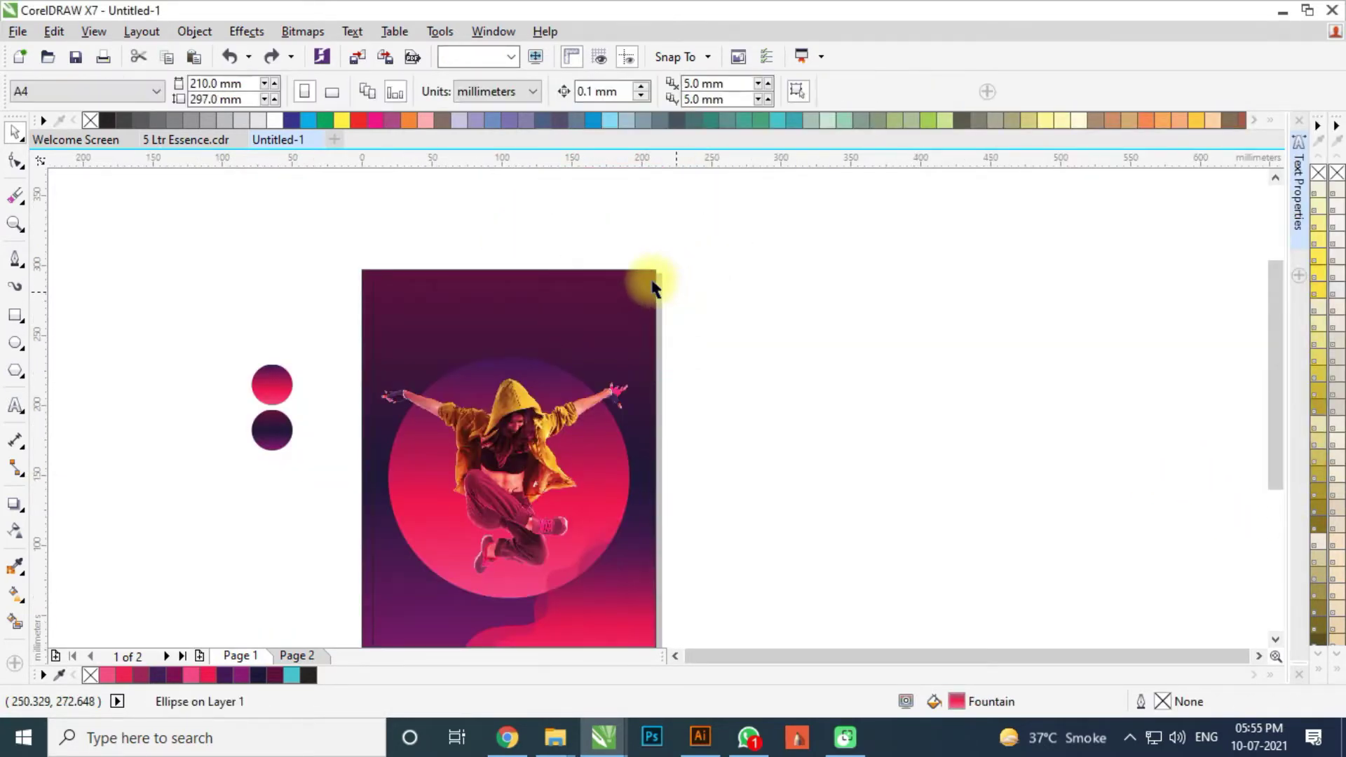
click(652, 280)
right_click(652, 280)
mouse_move(708, 234)
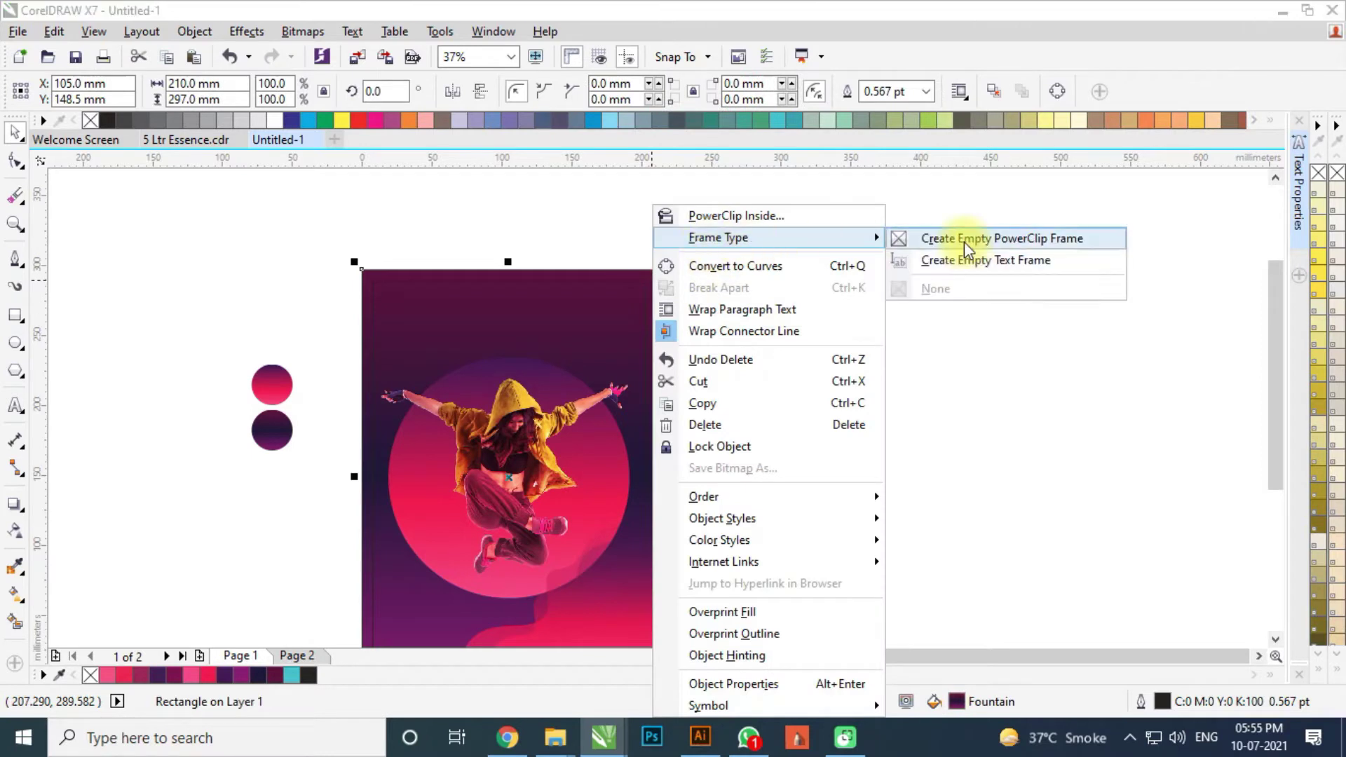
click(964, 235)
click(651, 268)
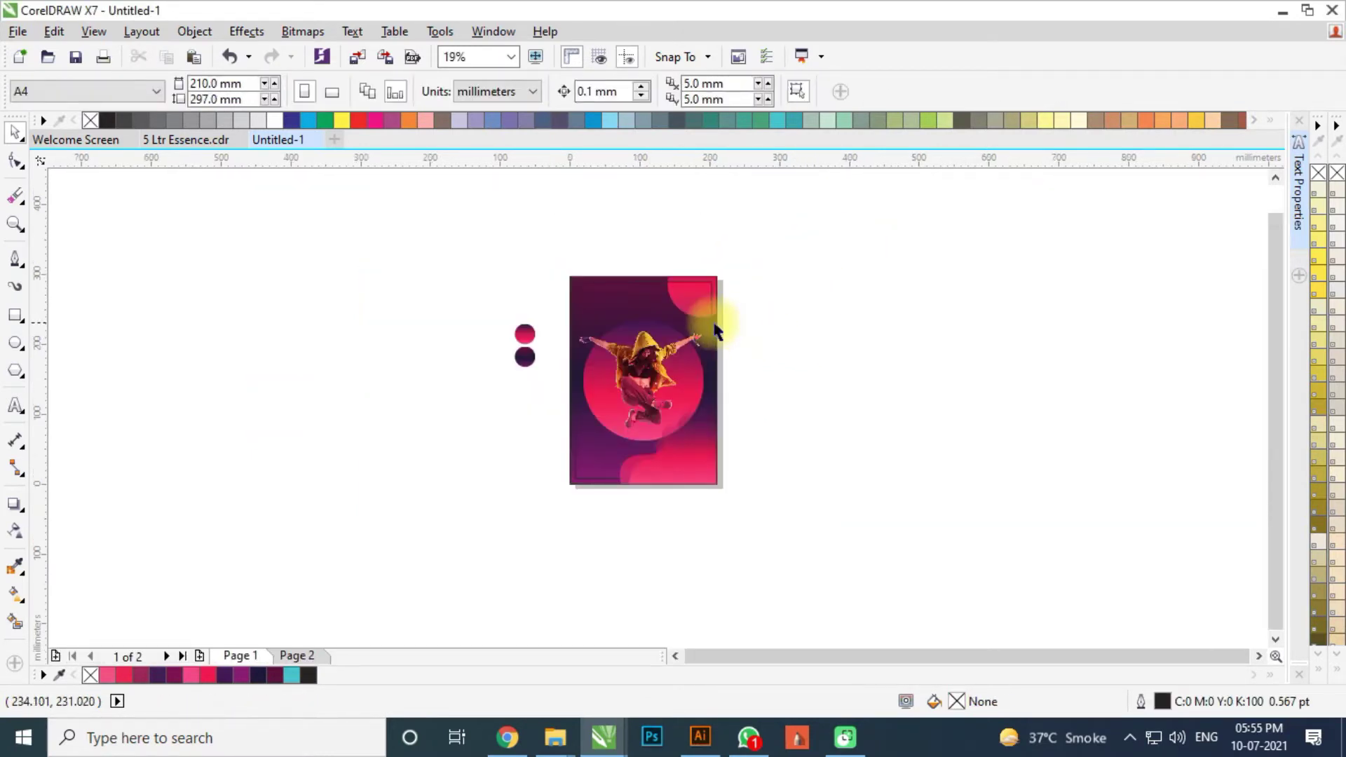
scroll(717, 329, up, 2)
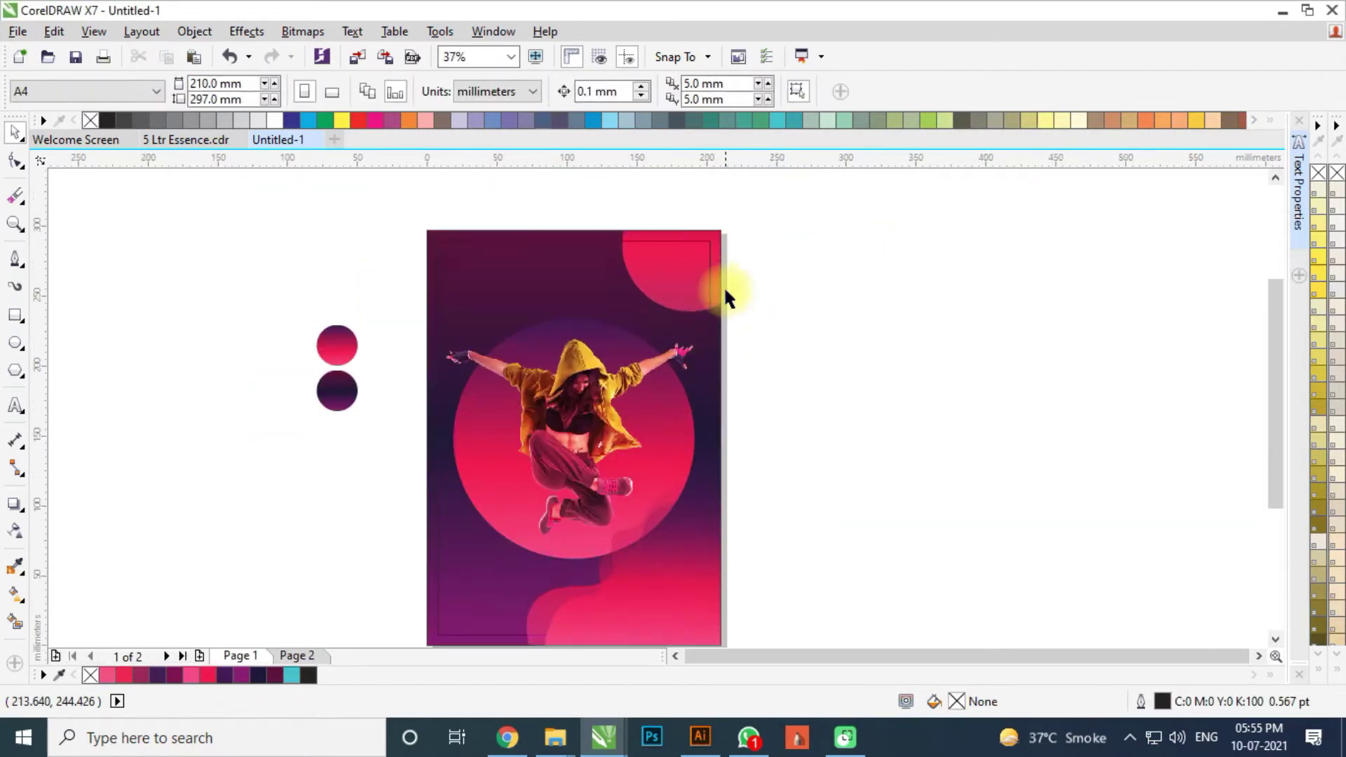
click(718, 259)
click(814, 478)
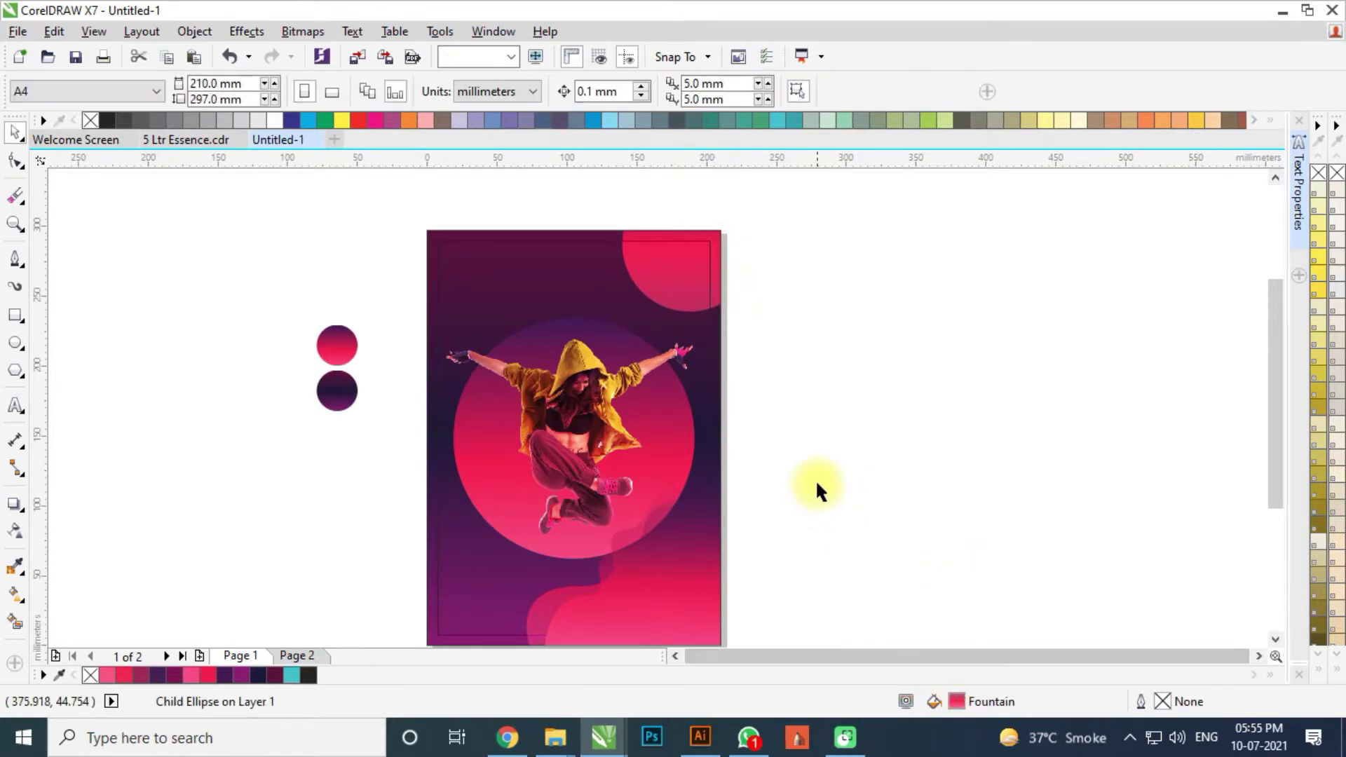
Draw a closed wavy shape about 118 × 88 mm in the page's upper-left corner with the Pen tool
scroll(817, 483, down, 2)
scroll(726, 378, up, 2)
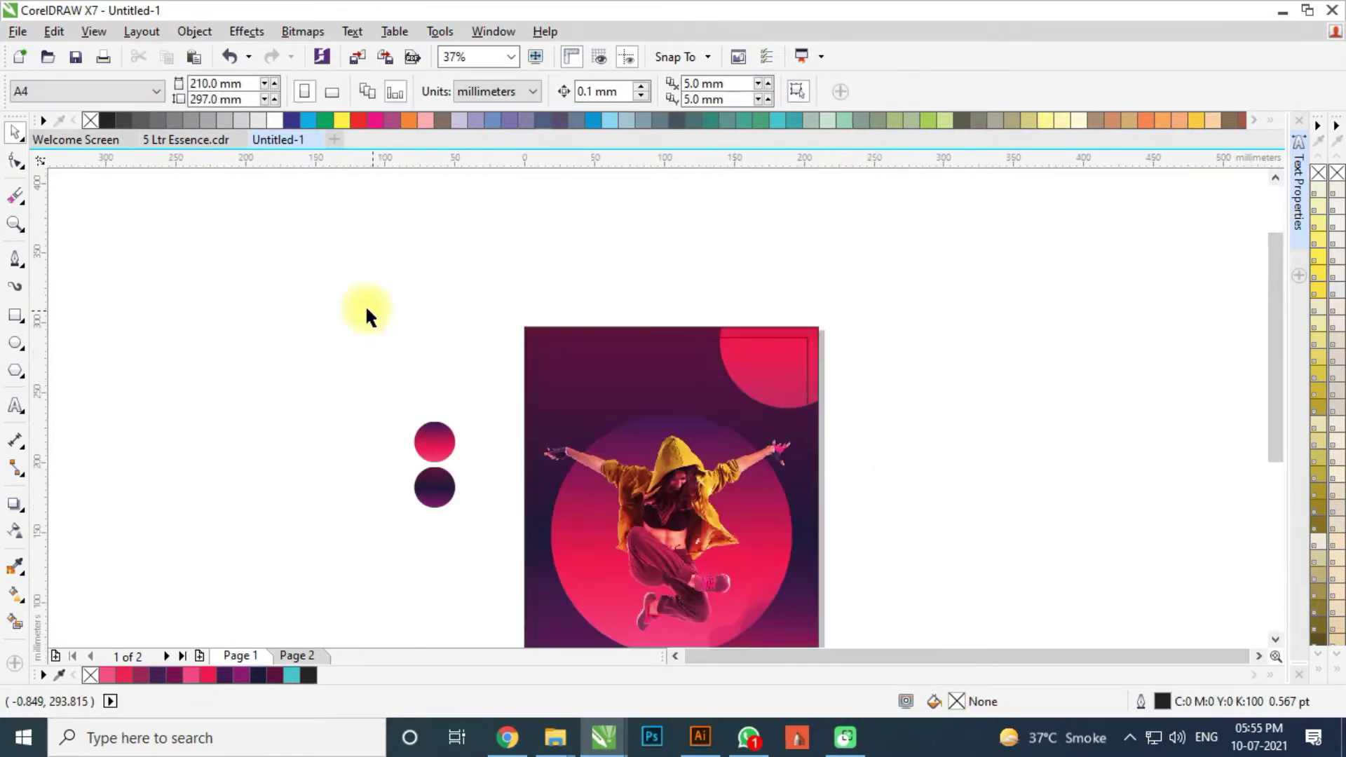
click(15, 258)
scroll(527, 453, up, 2)
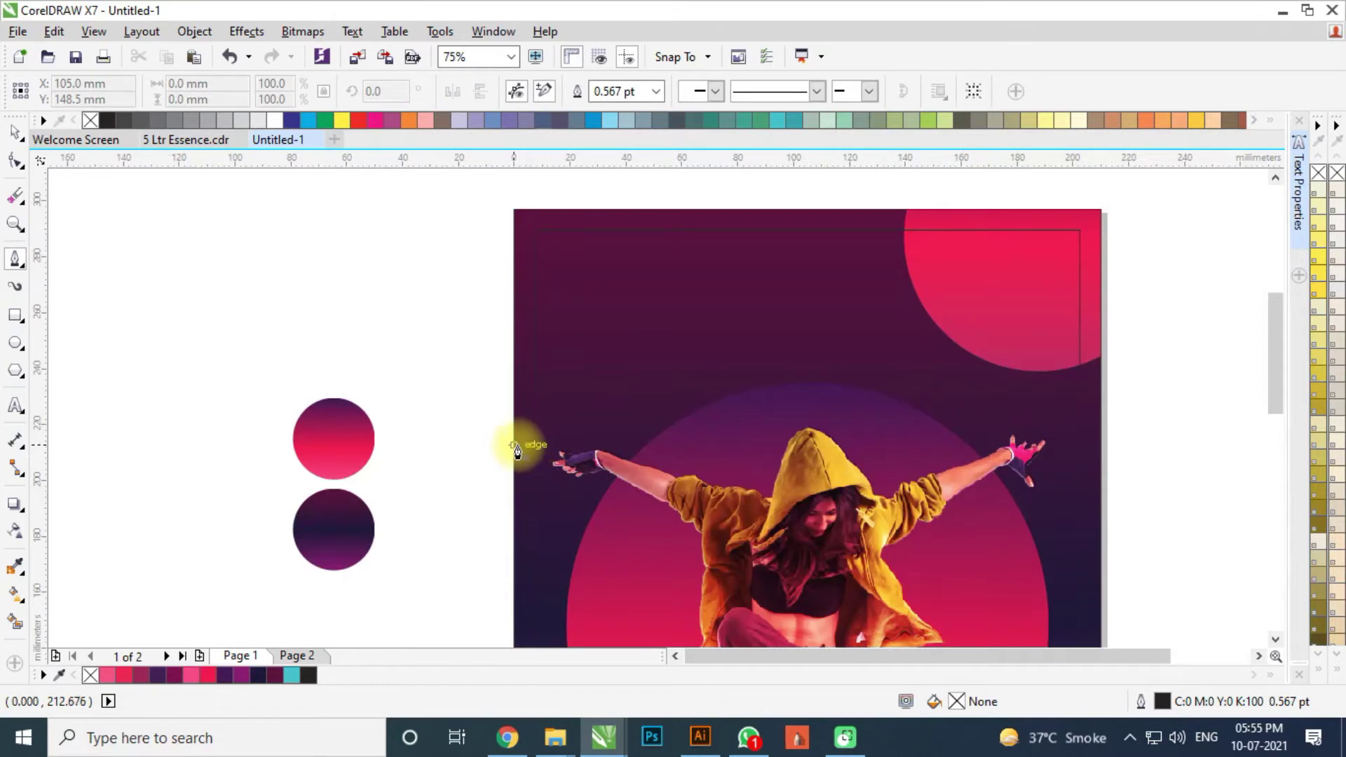
click(517, 449)
drag(604, 442, 656, 398)
drag(714, 326, 804, 340)
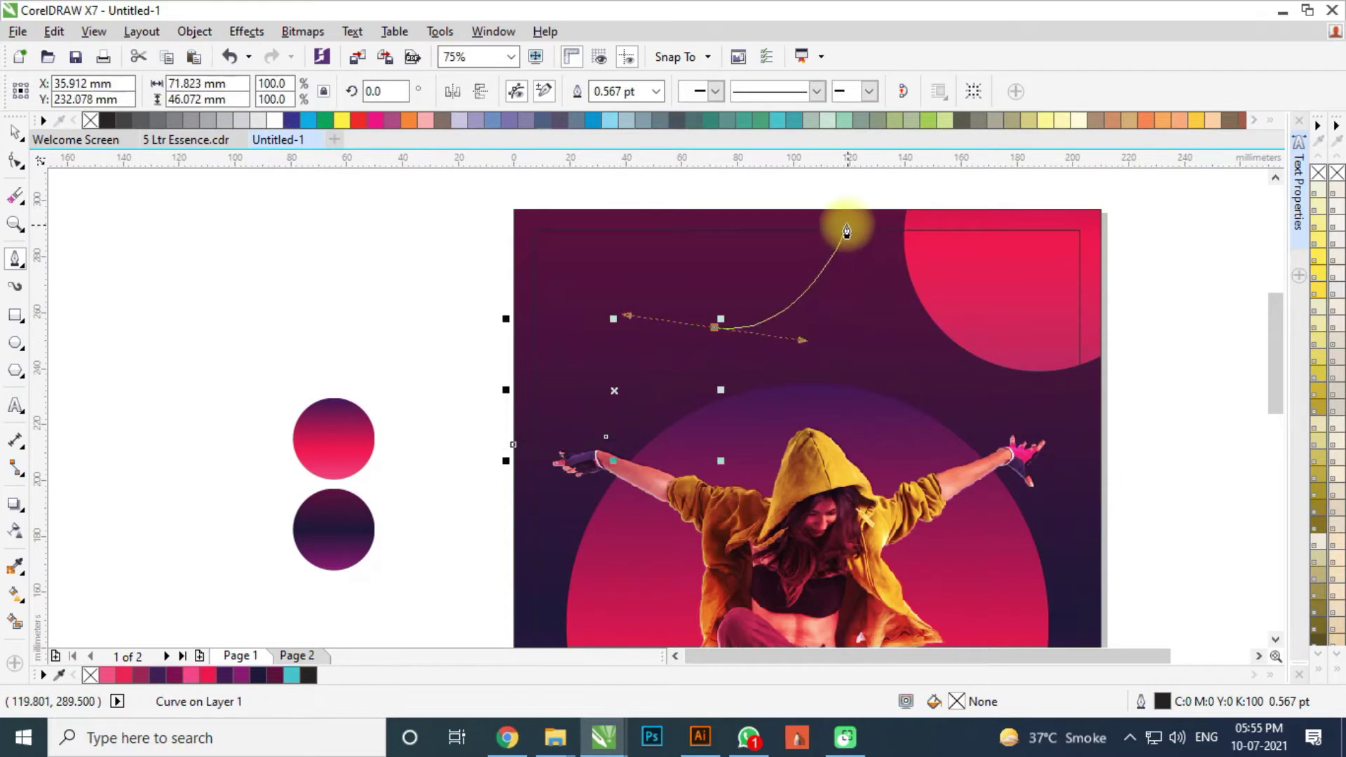
mouse_move(844, 210)
mouse_down()
mouse_move(844, 182)
mouse_move(846, 201)
mouse_up()
click(513, 277)
click(513, 514)
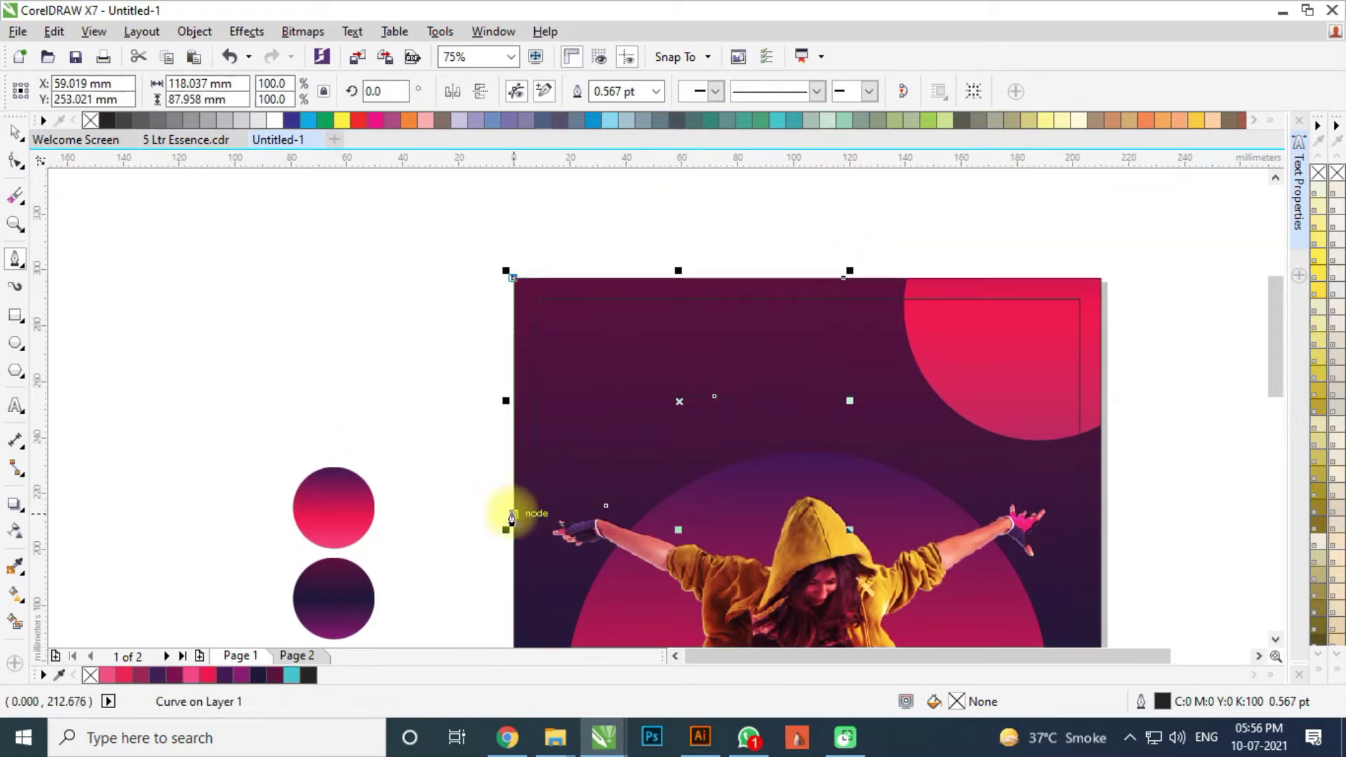
scroll(478, 309, down, 2)
click(16, 132)
click(81, 187)
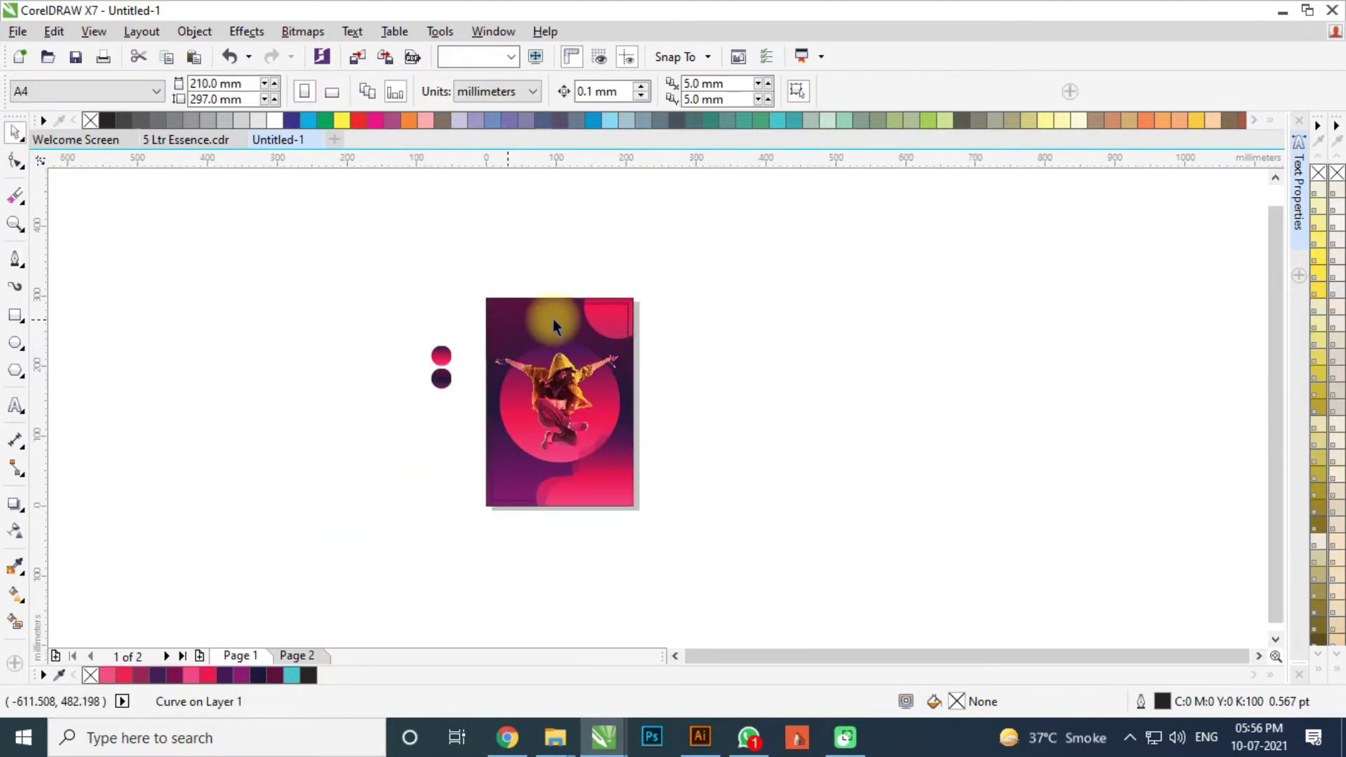
Fill the upper-left wavy shape with the purple-to-pink fountain fill and remove its outline
scroll(553, 319, up, 1)
click(553, 320)
scroll(640, 353, up, 1)
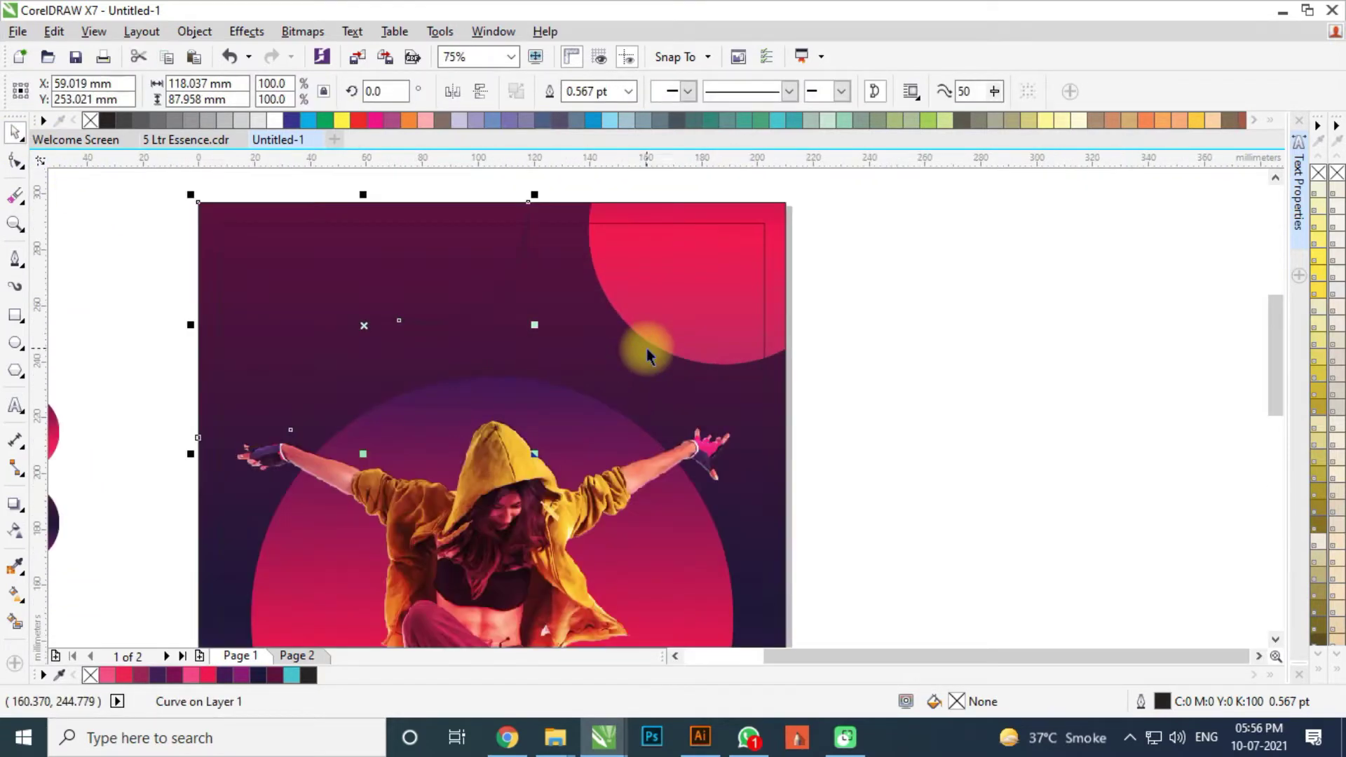
click(658, 339)
click(608, 410)
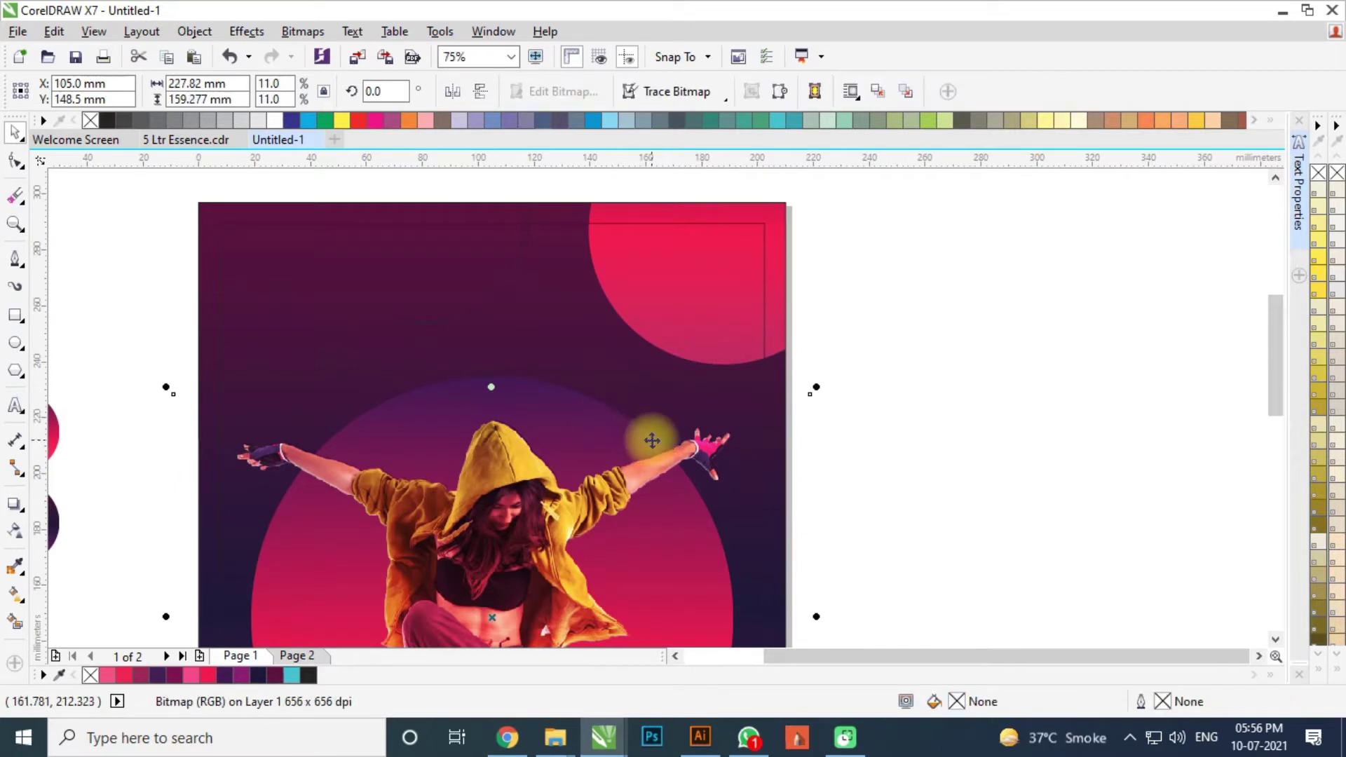
click(597, 408)
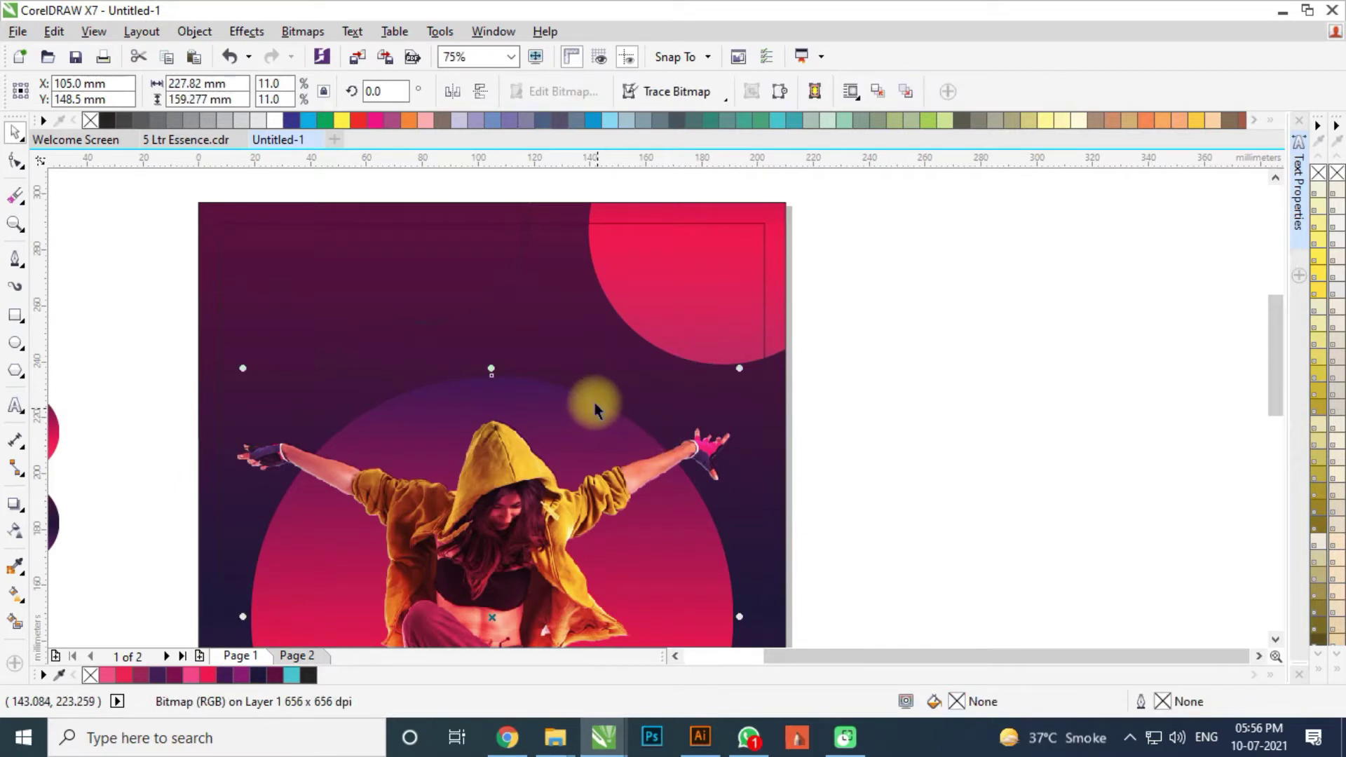
scroll(451, 251, down, 1)
click(456, 264)
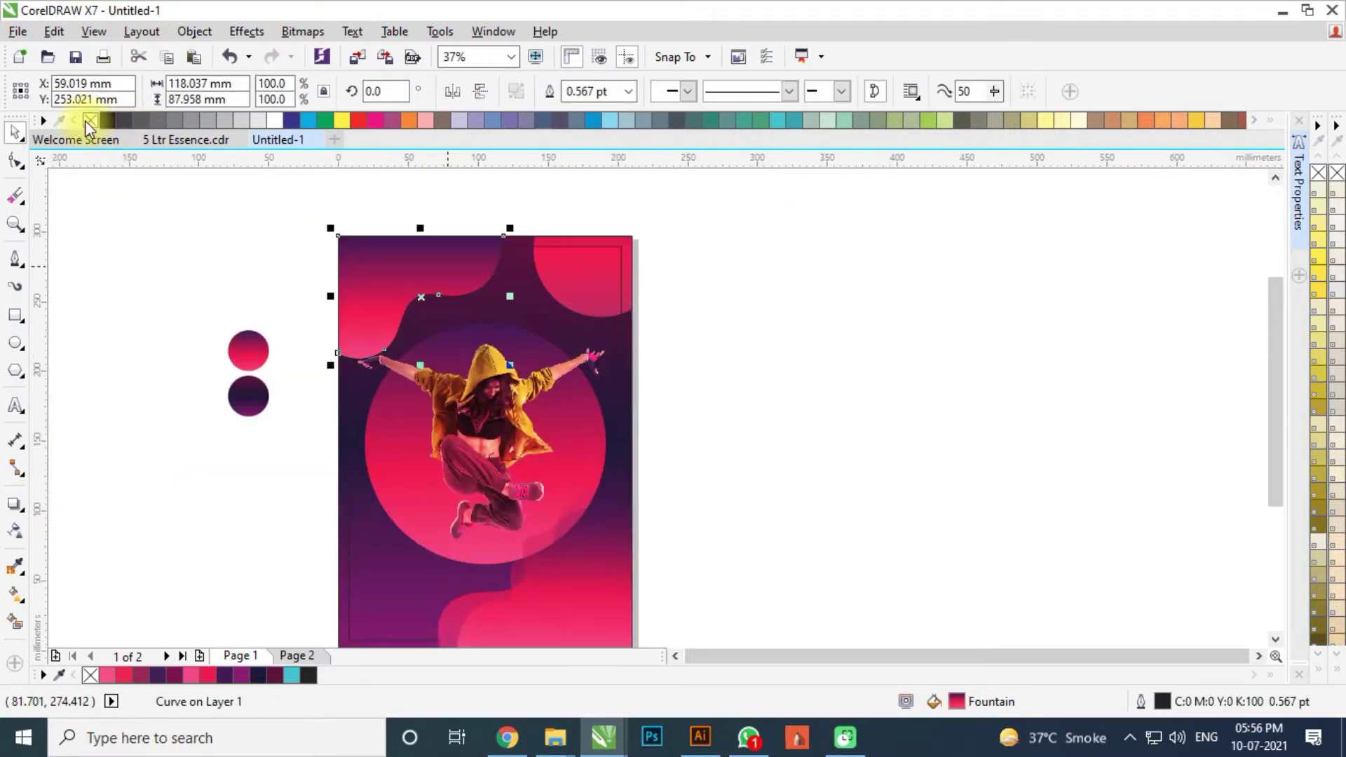
right_click(89, 127)
Delete the red middle node from the upper-left wave's fountain fill and add a new colour node in its place
key(F11)
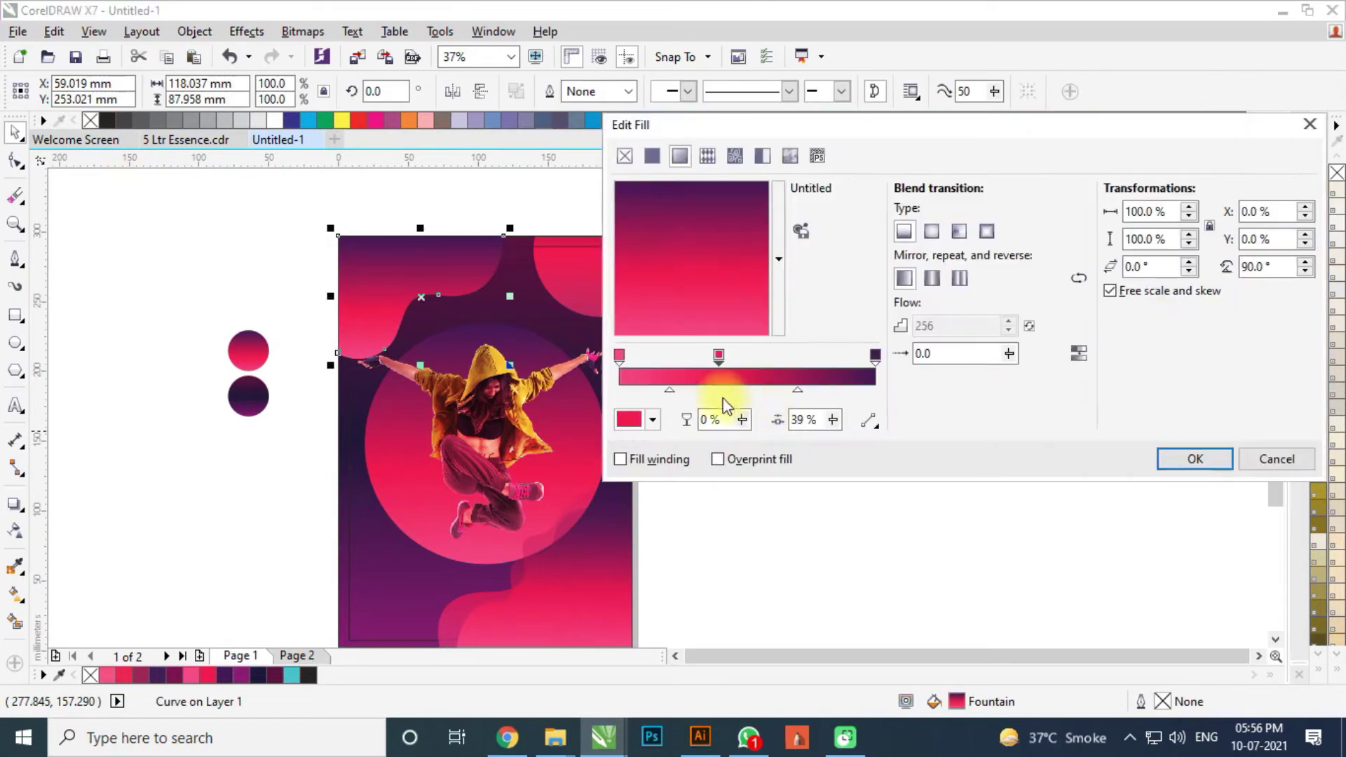
double_click(718, 356)
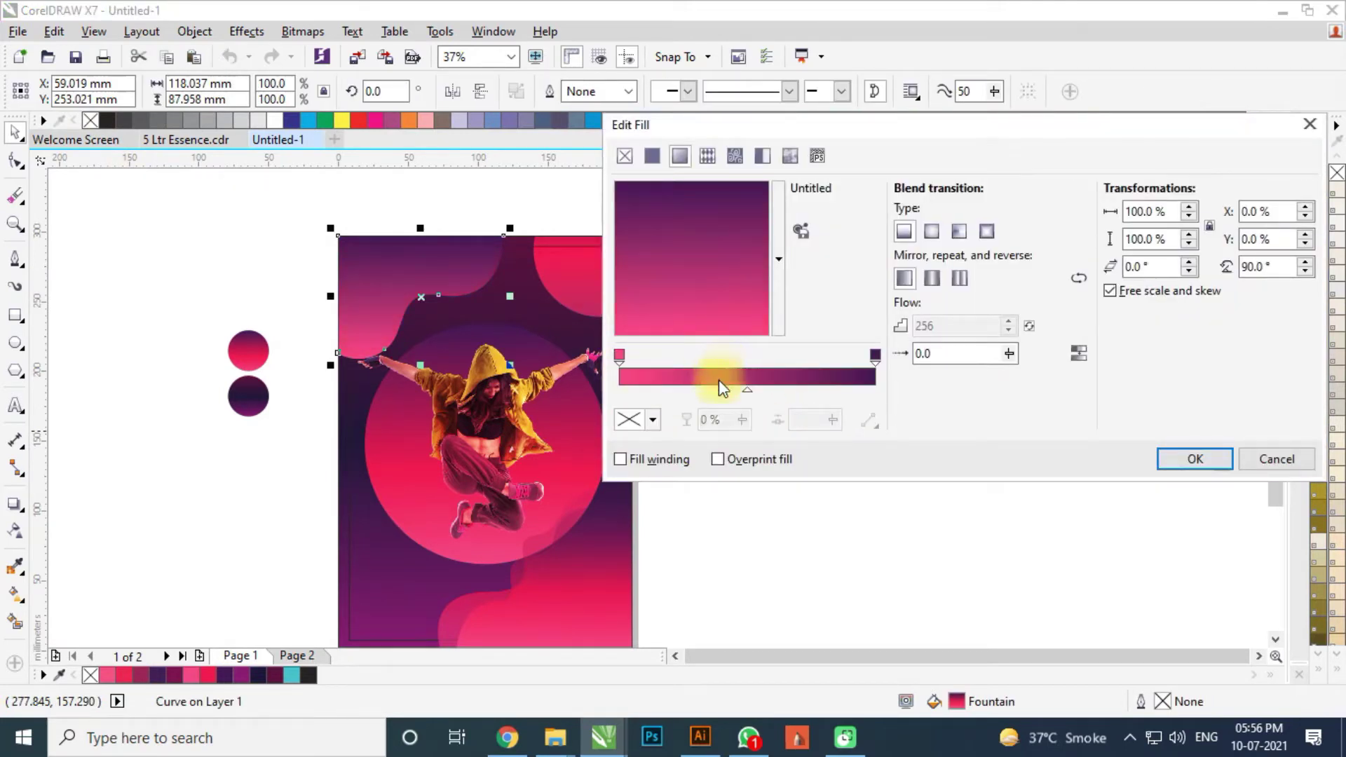
click(620, 361)
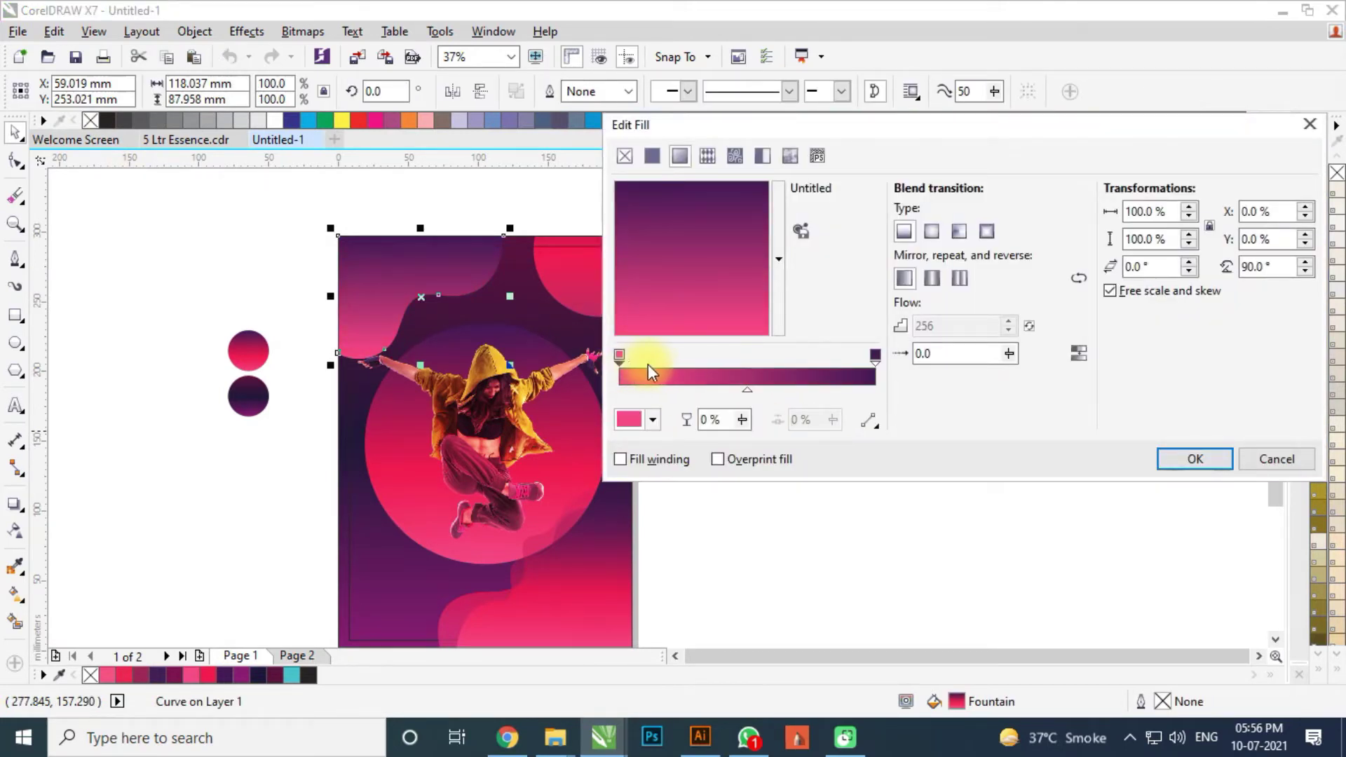
double_click(692, 370)
click(685, 373)
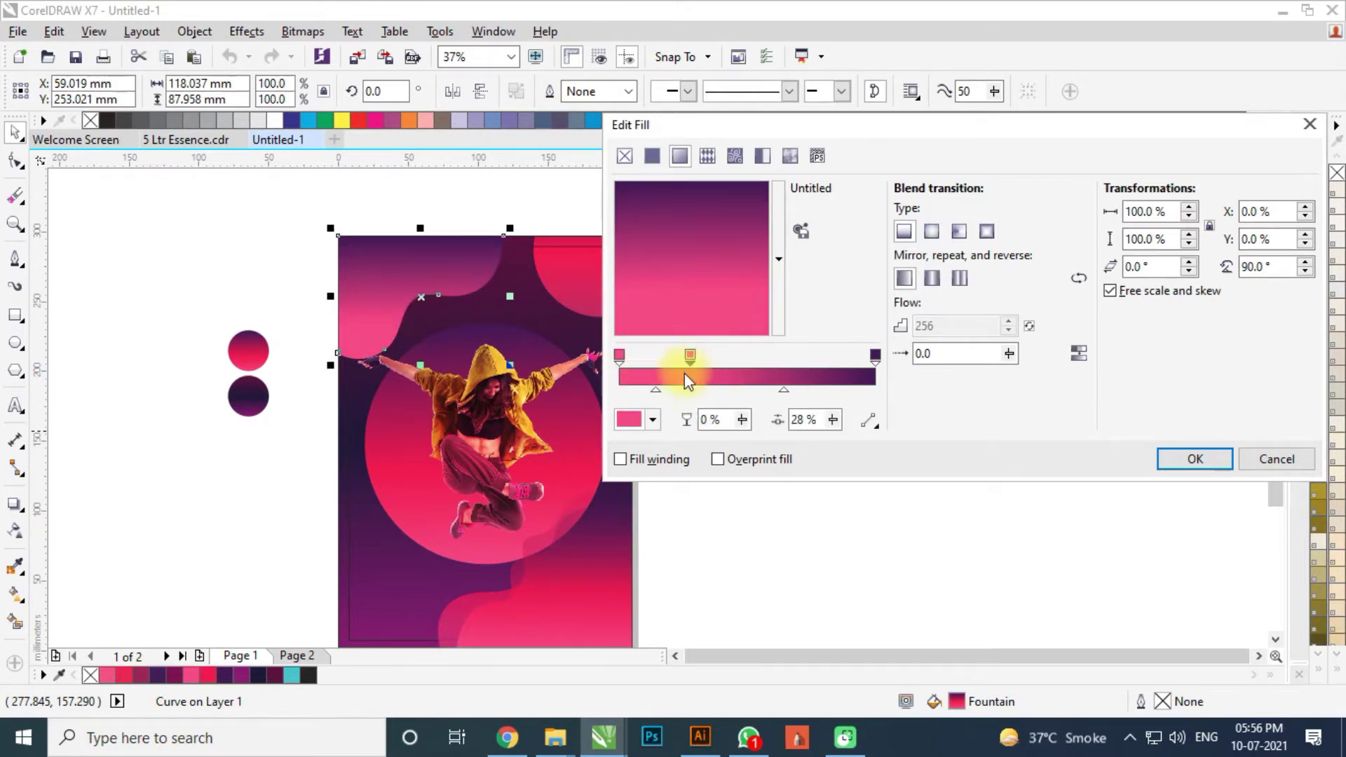
Recolour the new middle node magenta-pink and position it at 48%, with a smooth gradient transition
click(654, 420)
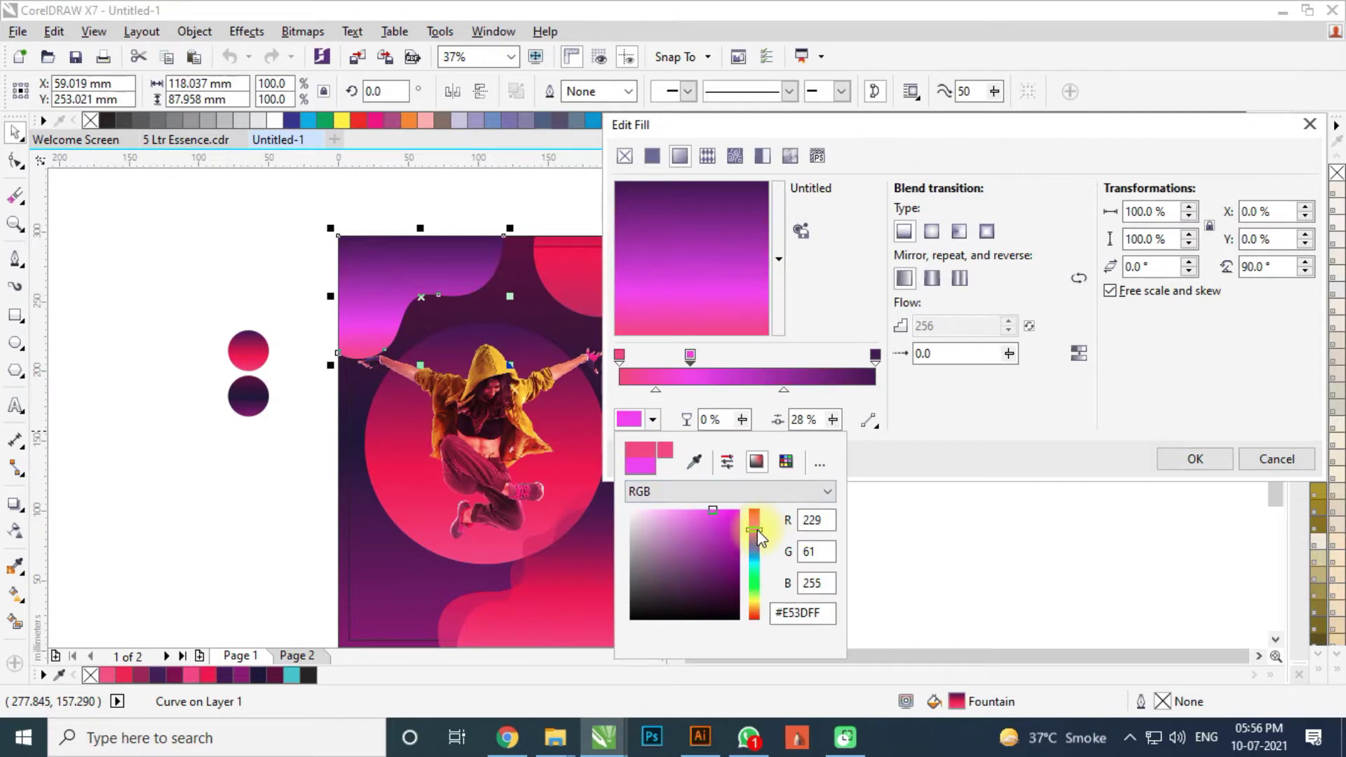
drag(758, 528, 757, 522)
click(692, 368)
drag(693, 363, 738, 365)
double_click(791, 419)
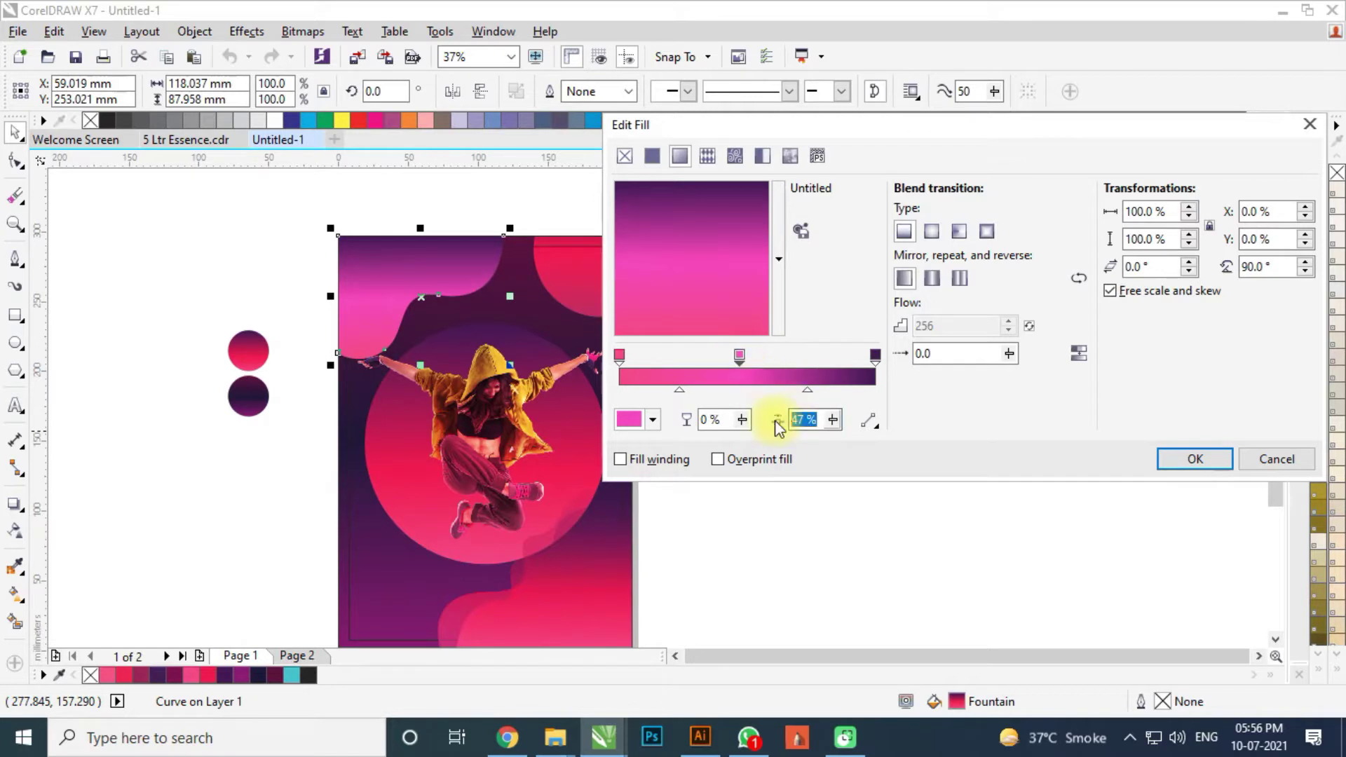
text(50)
click(620, 357)
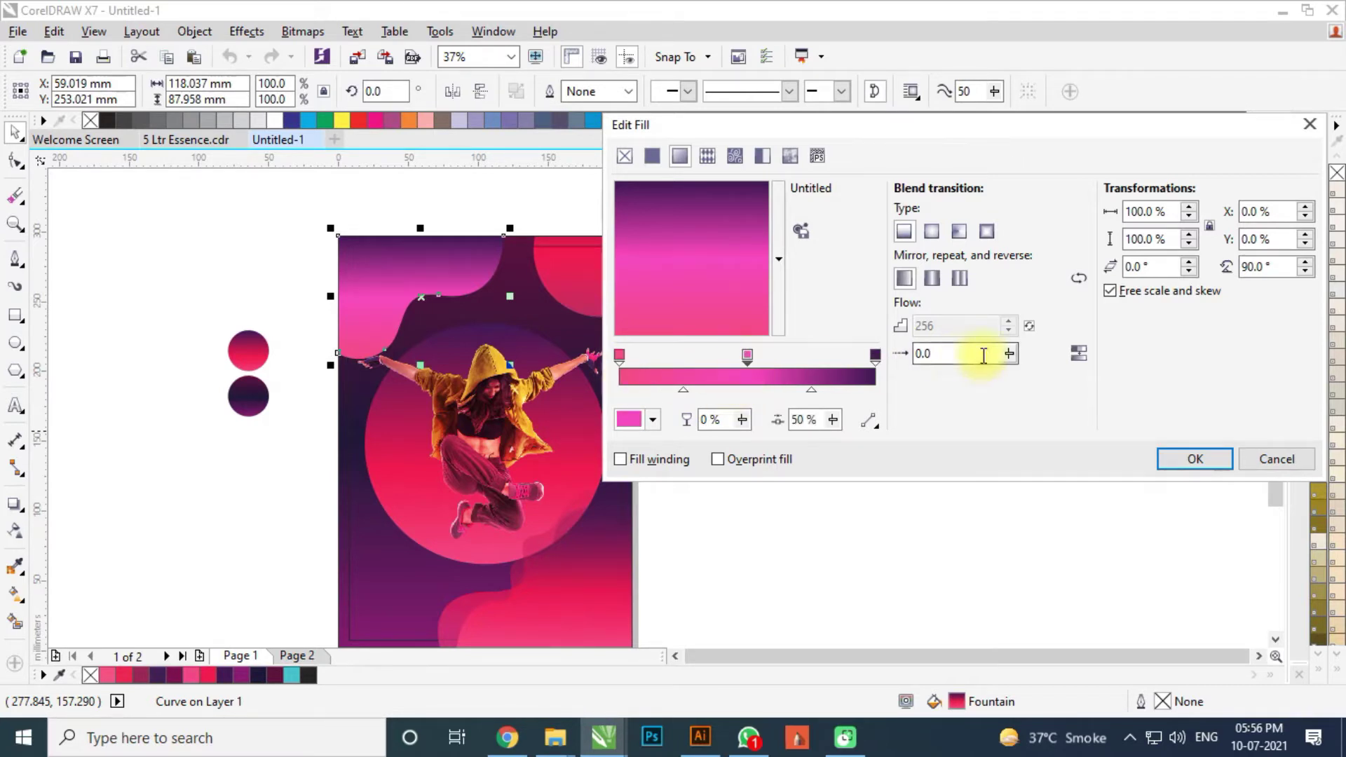
click(1077, 352)
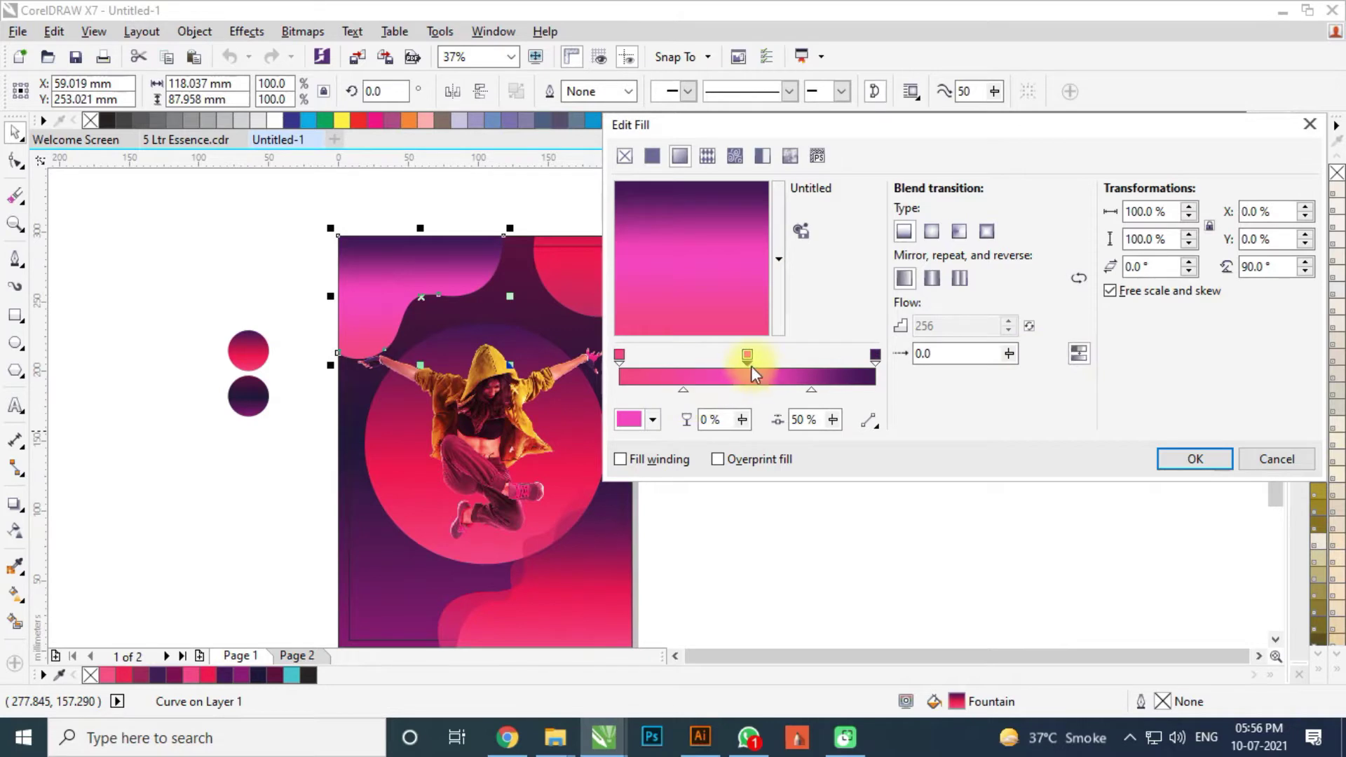
drag(749, 364, 742, 364)
Recolour the fountain fill's pink start node with a sampled magenta-pink, #FF45C1
click(652, 421)
click(696, 462)
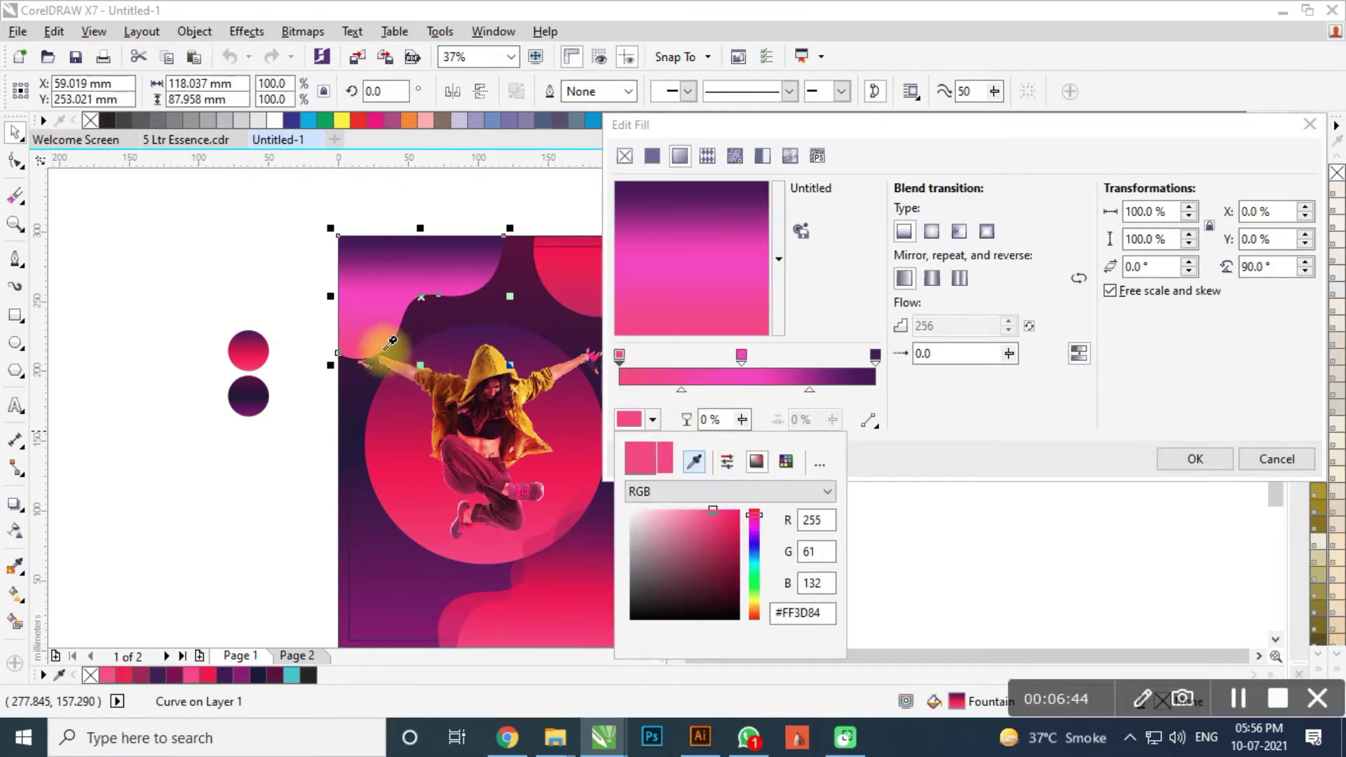
click(382, 354)
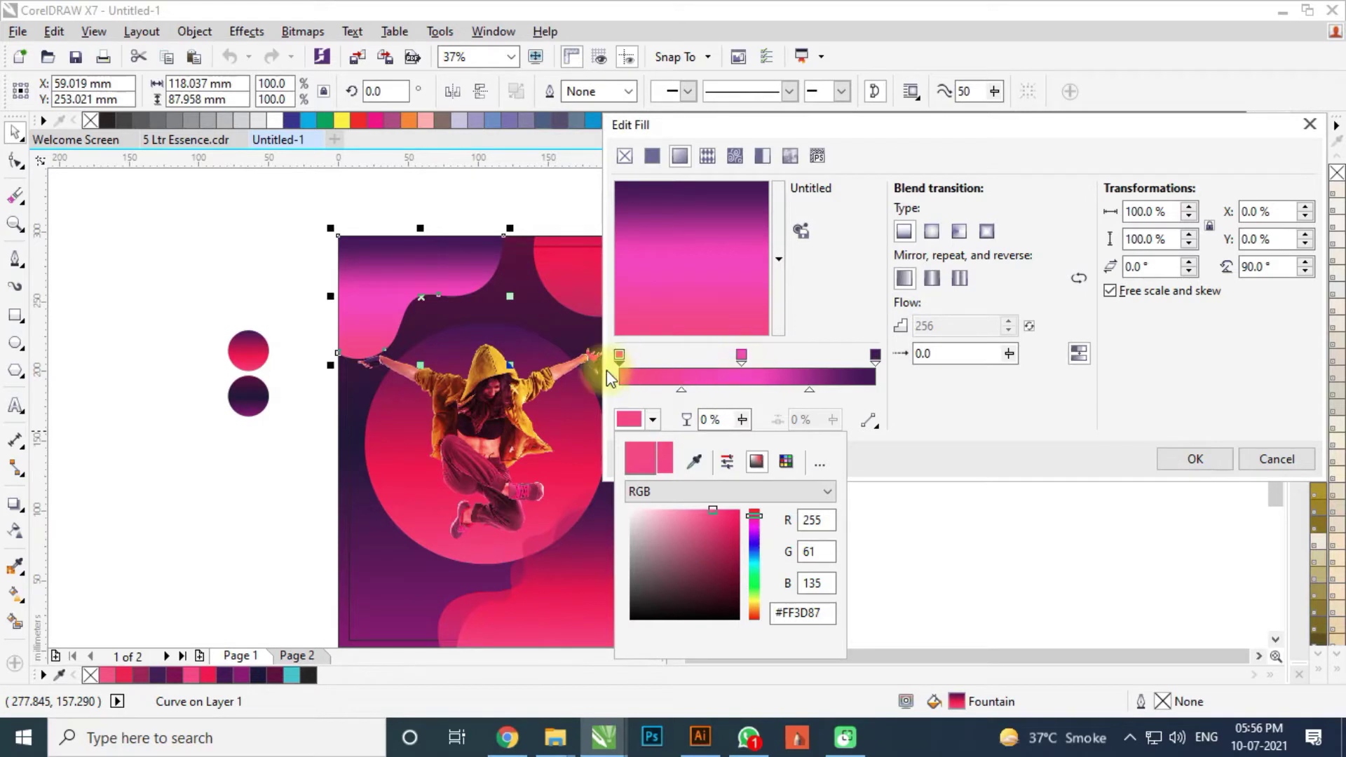
click(701, 465)
click(745, 350)
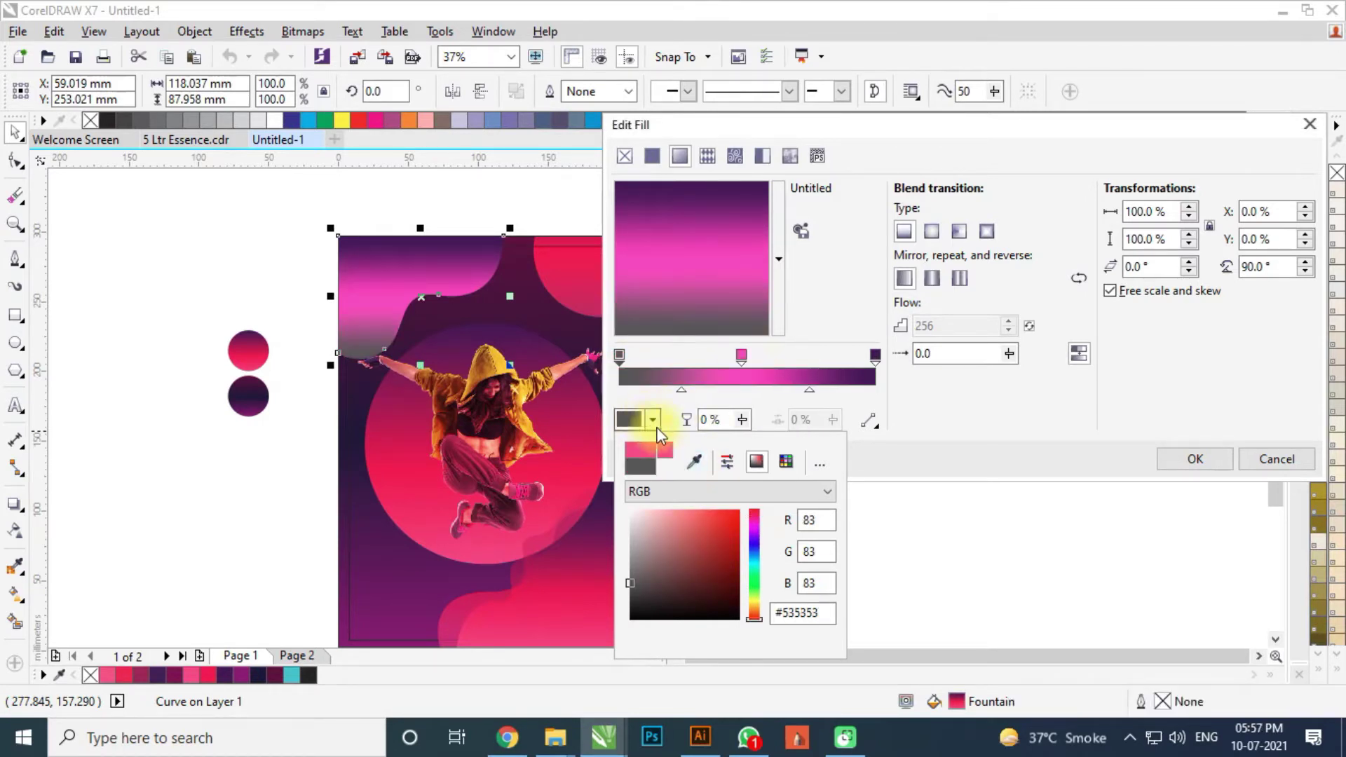
click(741, 352)
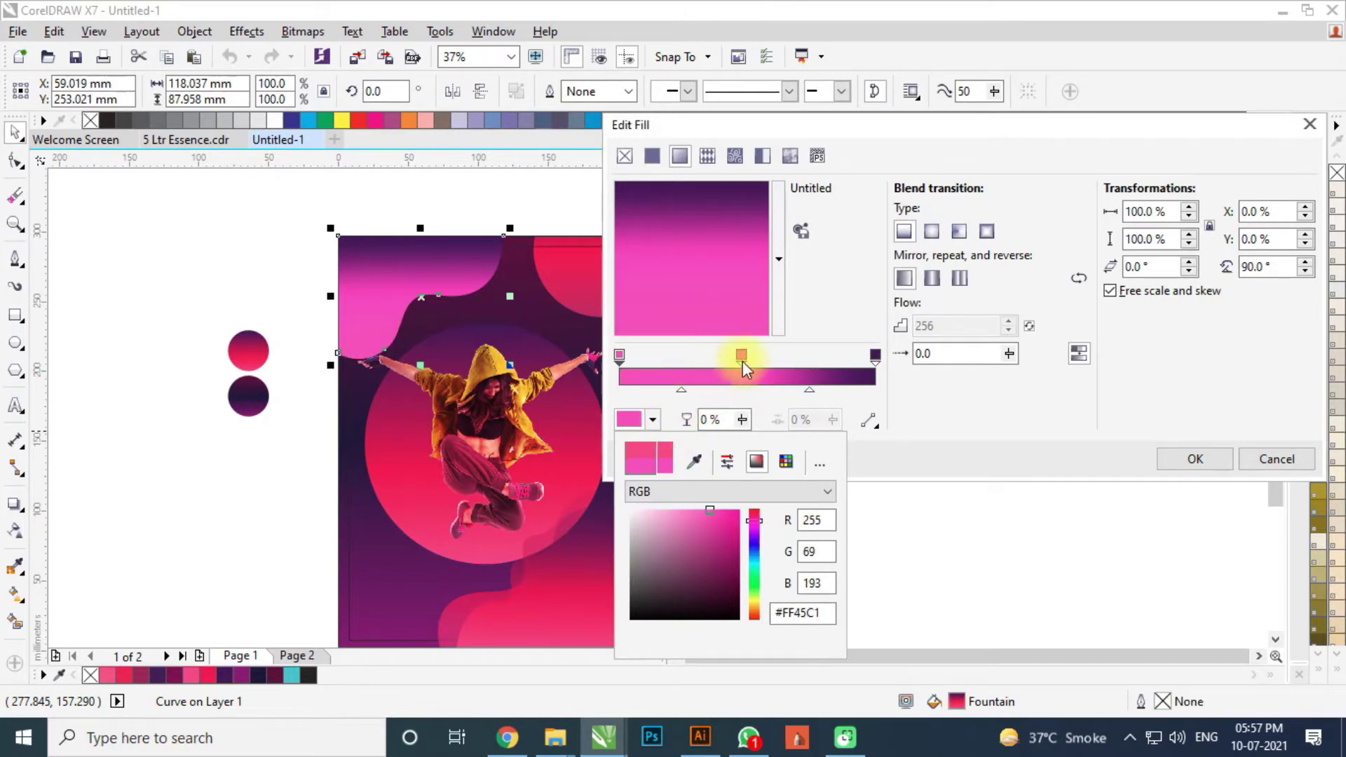
Recolour the middle node with the pink-red #FA2E76 sampled from the upper reference circle and shift it to 46%
click(742, 360)
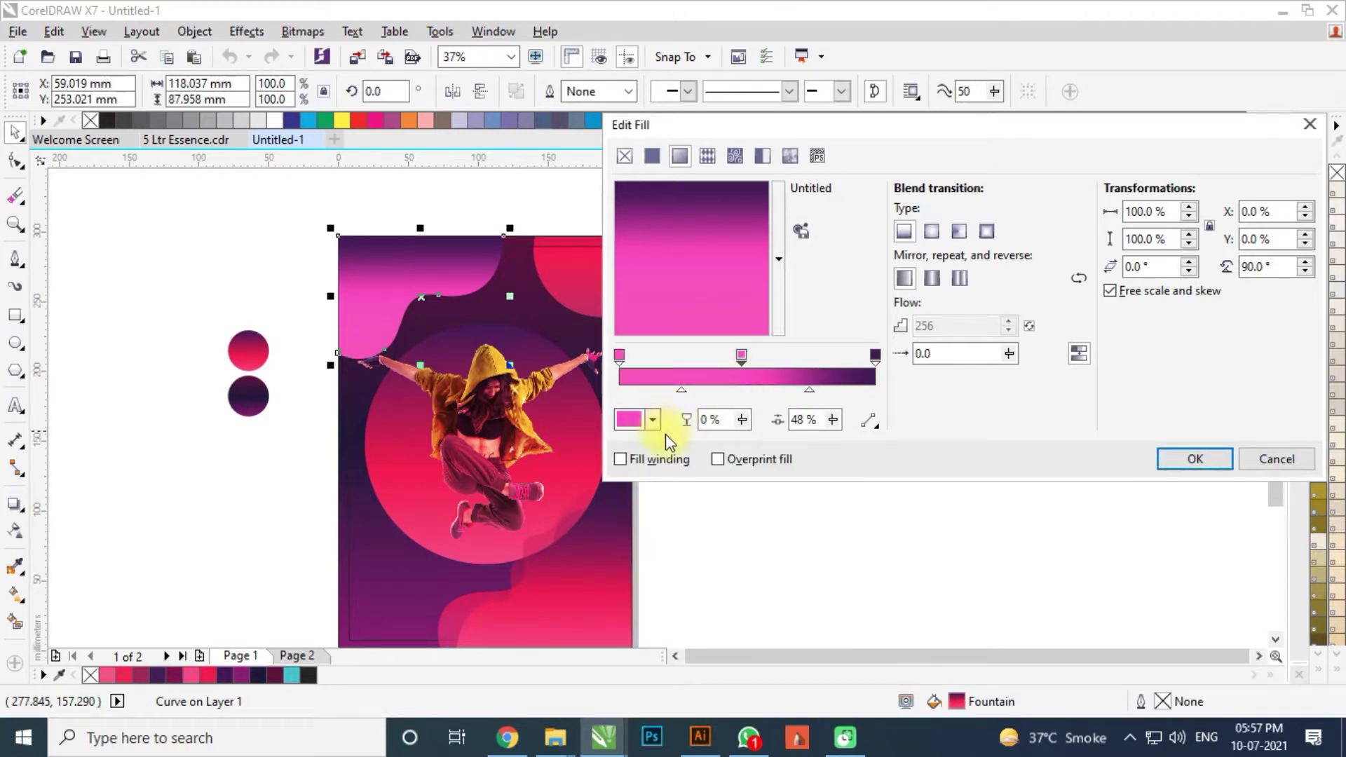
click(653, 419)
click(694, 461)
click(248, 361)
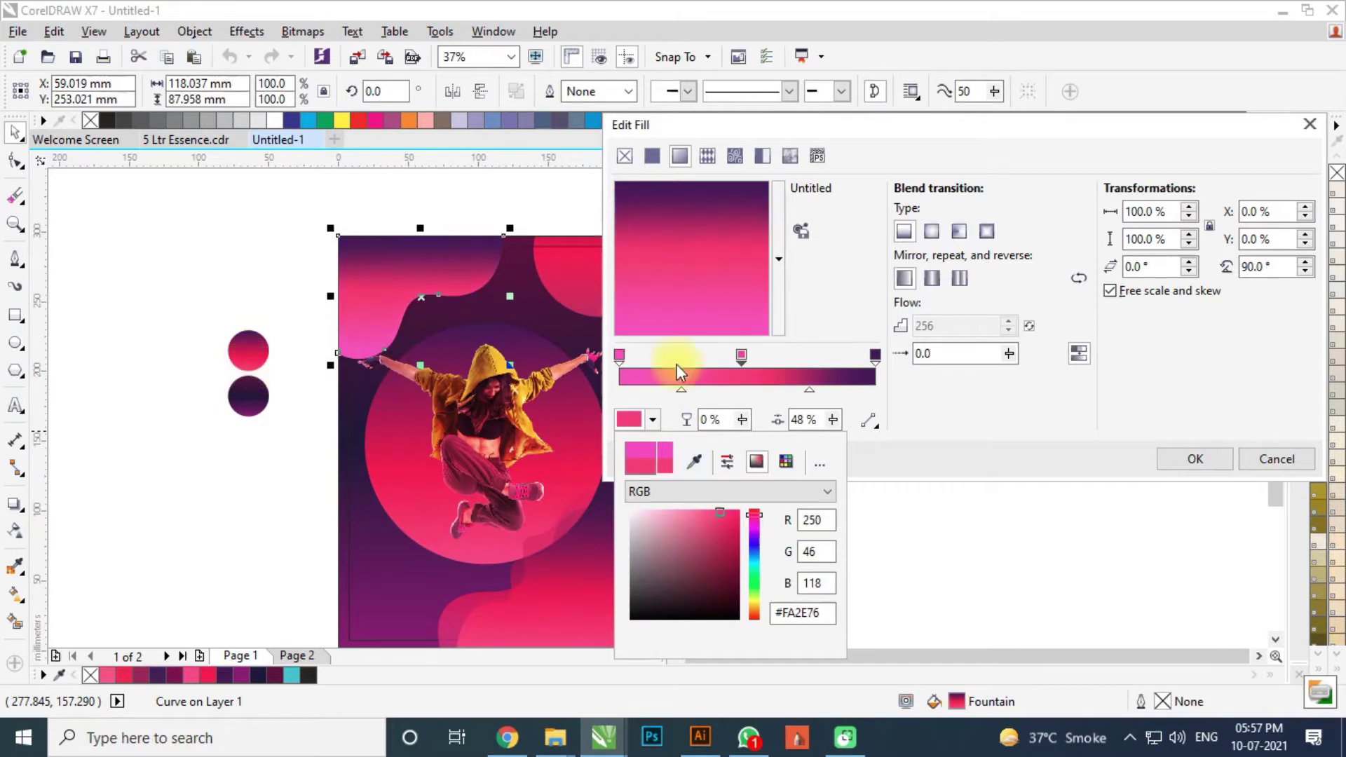
click(740, 365)
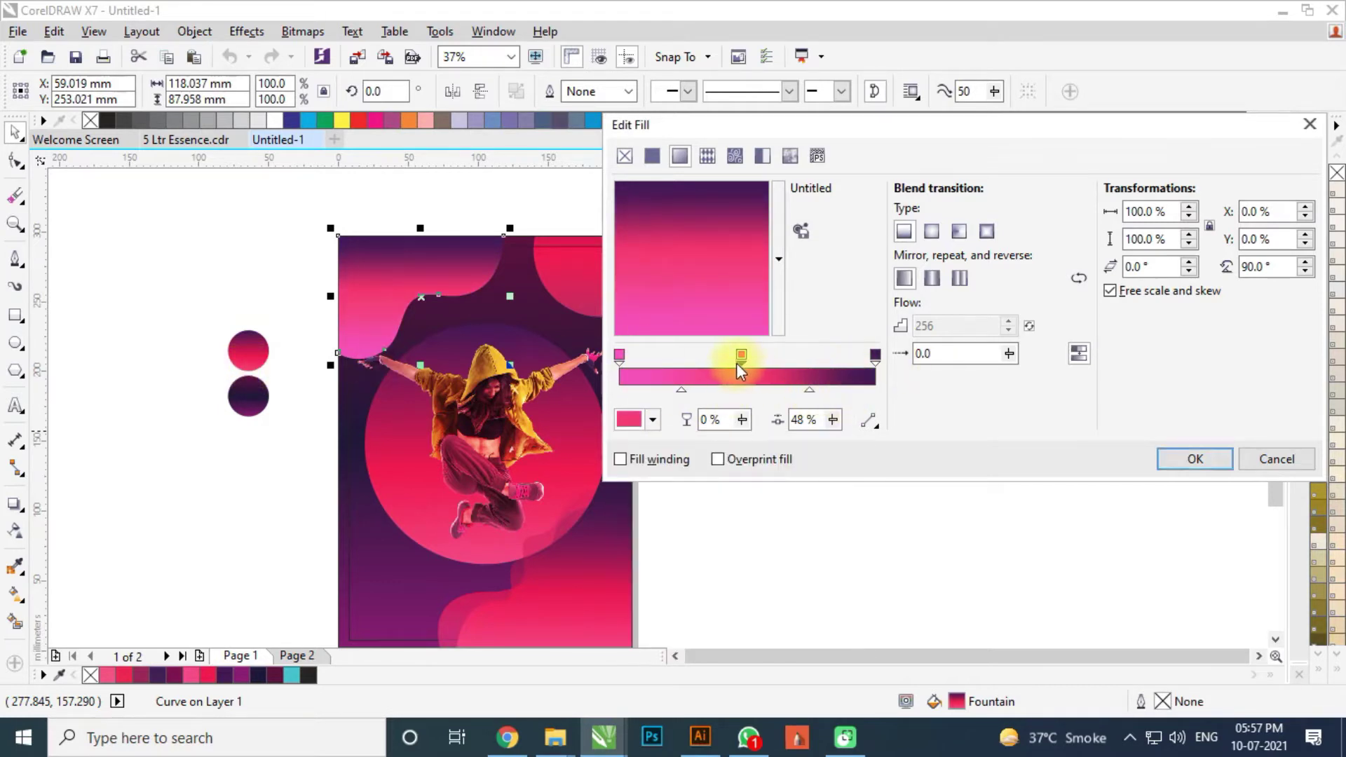
drag(742, 362, 733, 361)
Set the purple end node and the middle node to 50% transparency and apply the fountain fill
click(875, 355)
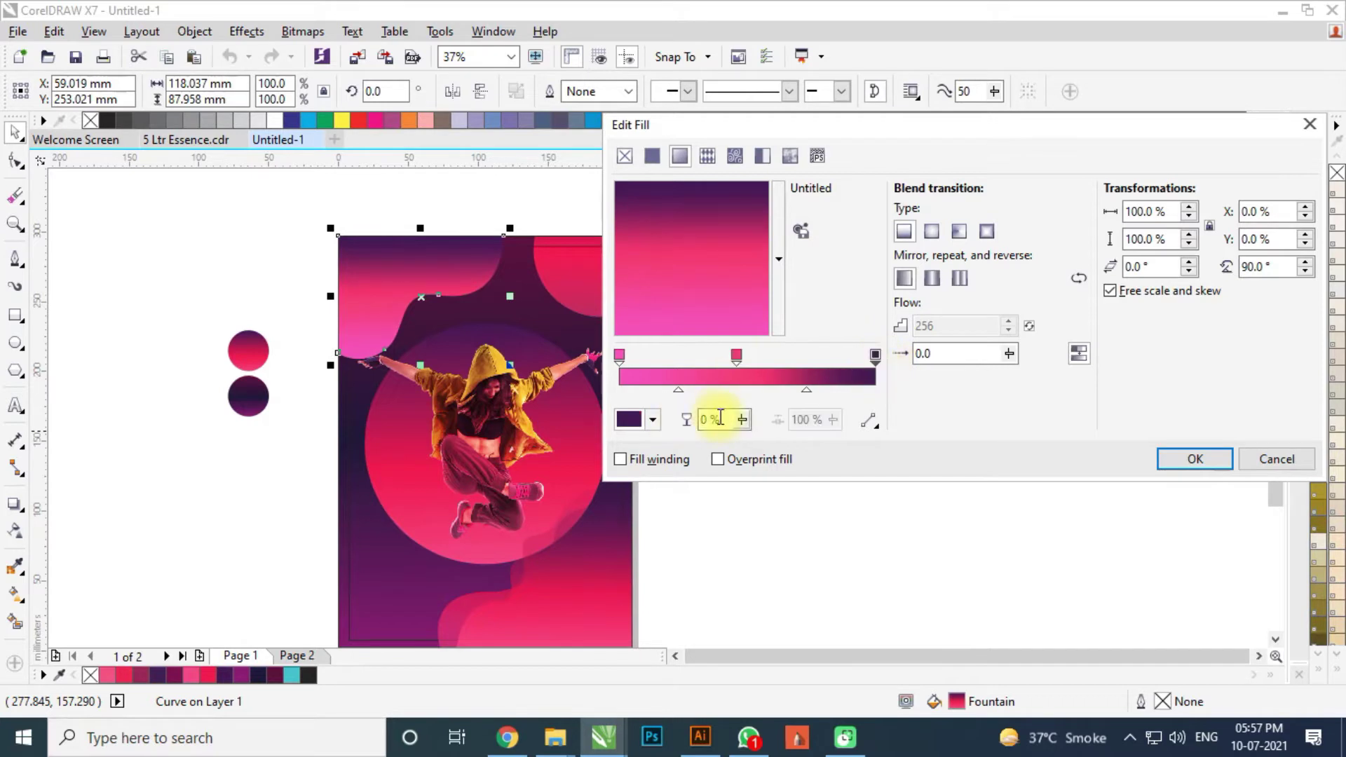
text(50)
key(Return)
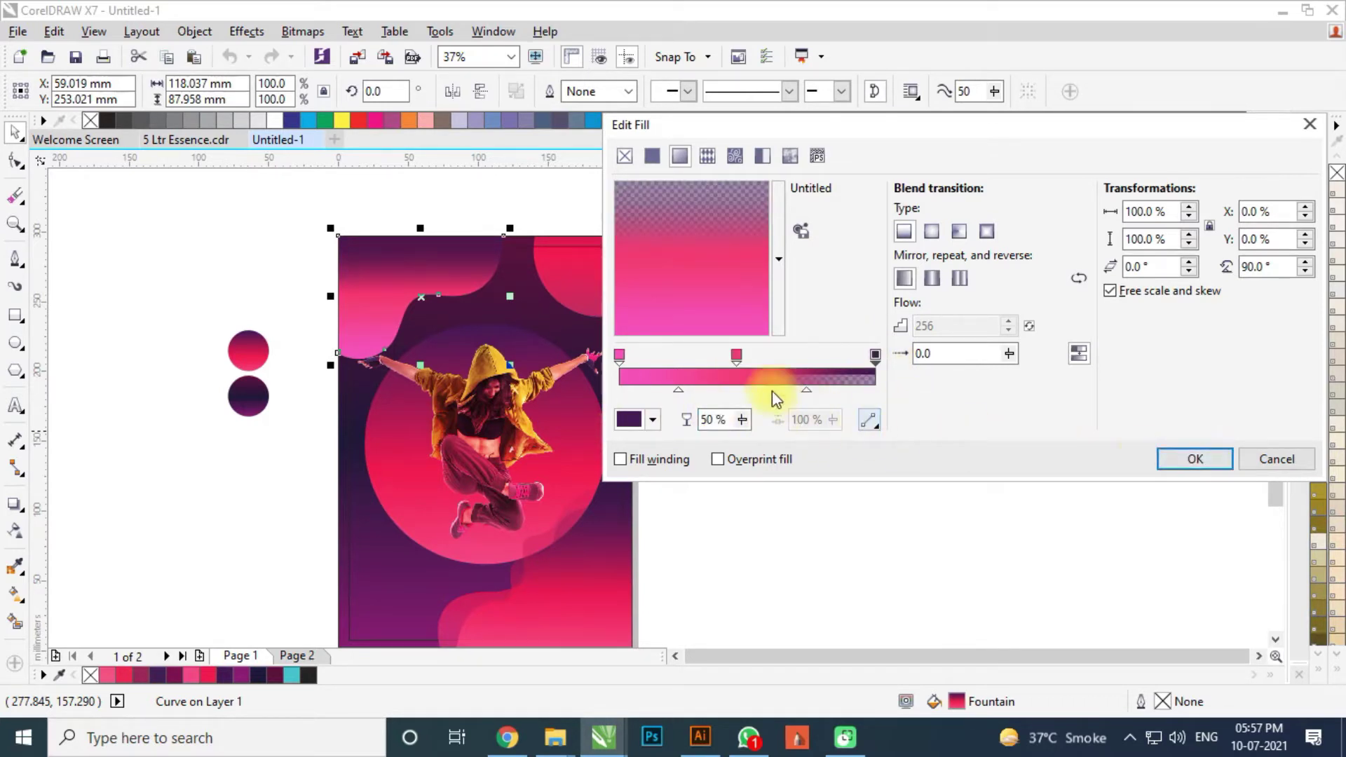
click(736, 355)
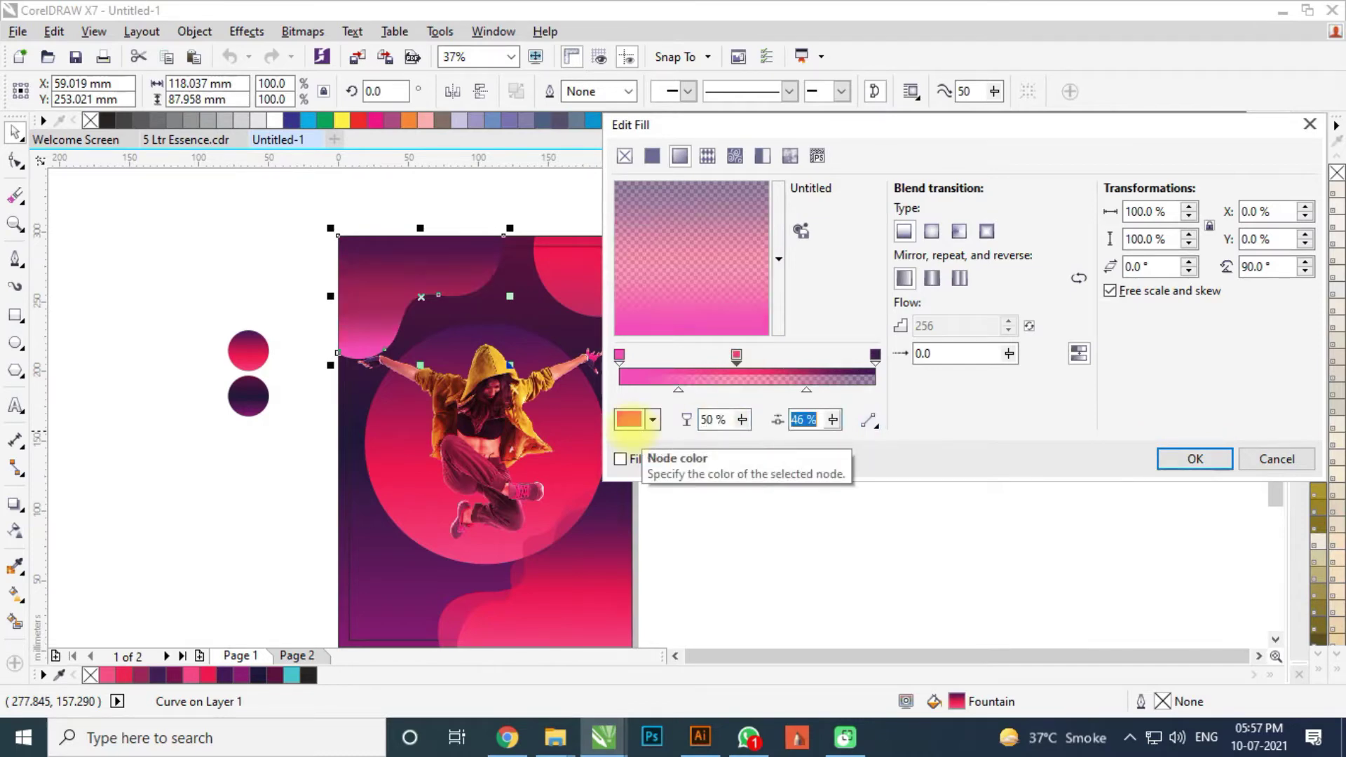
click(1184, 459)
Move the semi-transparent wave about 9 mm left and 11 mm up, past the page's upper-left corner
click(750, 347)
scroll(750, 347, down, 1)
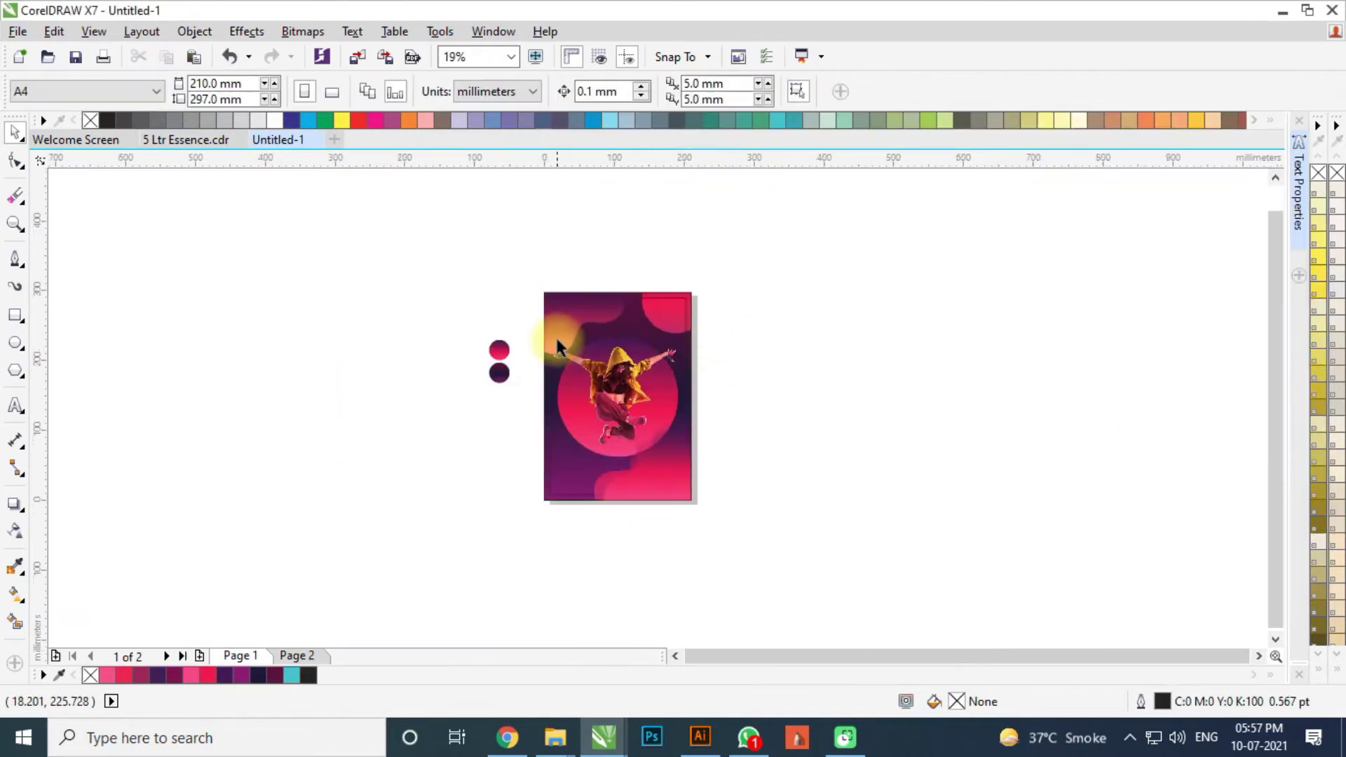
scroll(564, 330, up, 2)
drag(578, 343, 589, 319)
scroll(581, 343, down, 1)
scroll(583, 343, down, 1)
click(884, 271)
scroll(571, 312, up, 2)
click(398, 351)
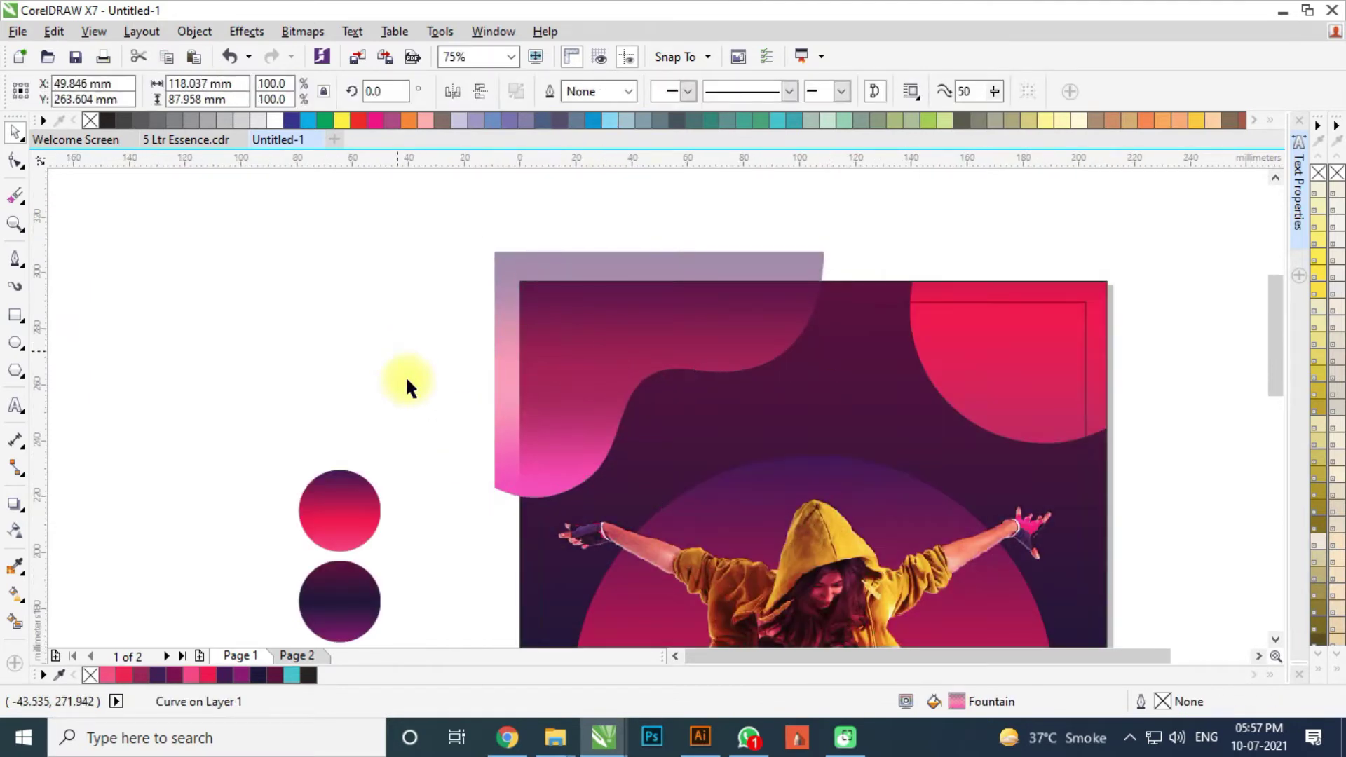
Draw a second closed wavy shape about 124 × 67 mm from the page's upper-left corner with the Pen tool
click(15, 259)
click(520, 449)
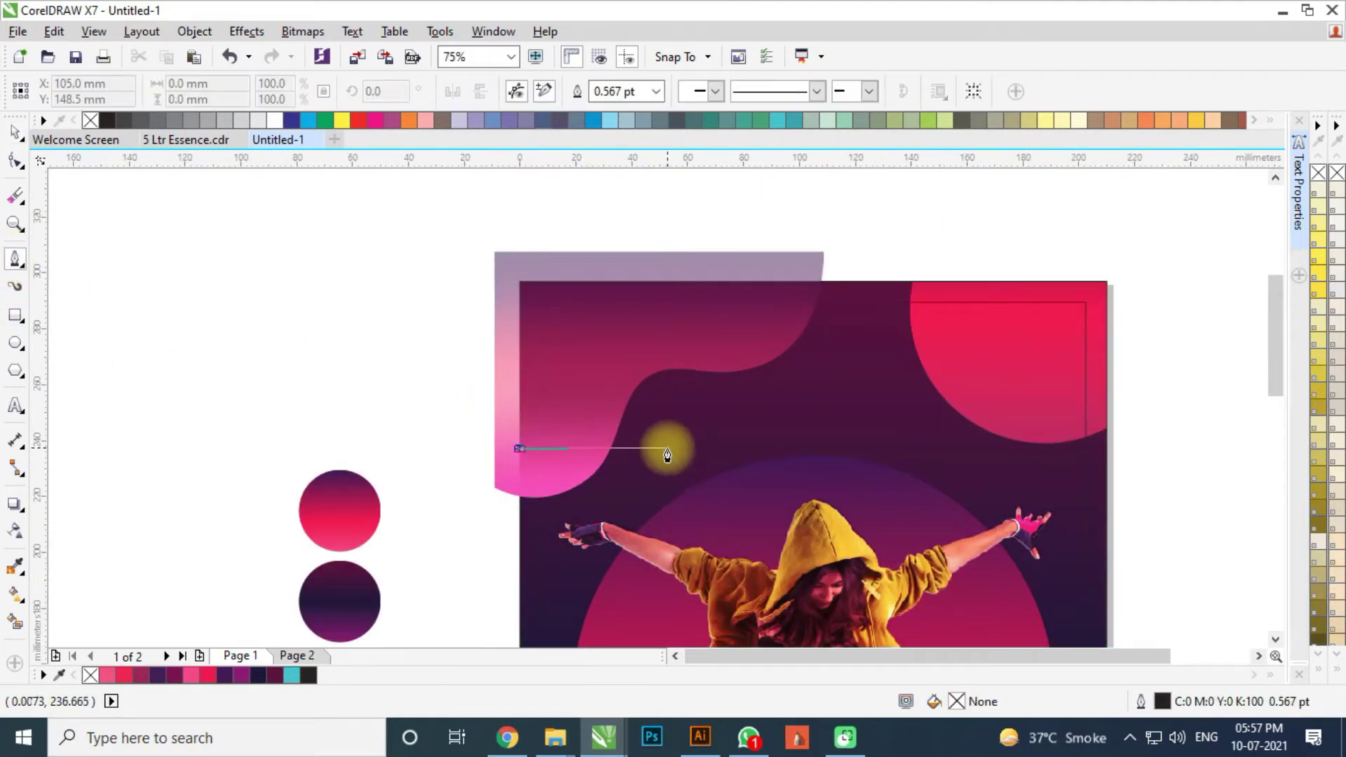
drag(663, 443, 720, 393)
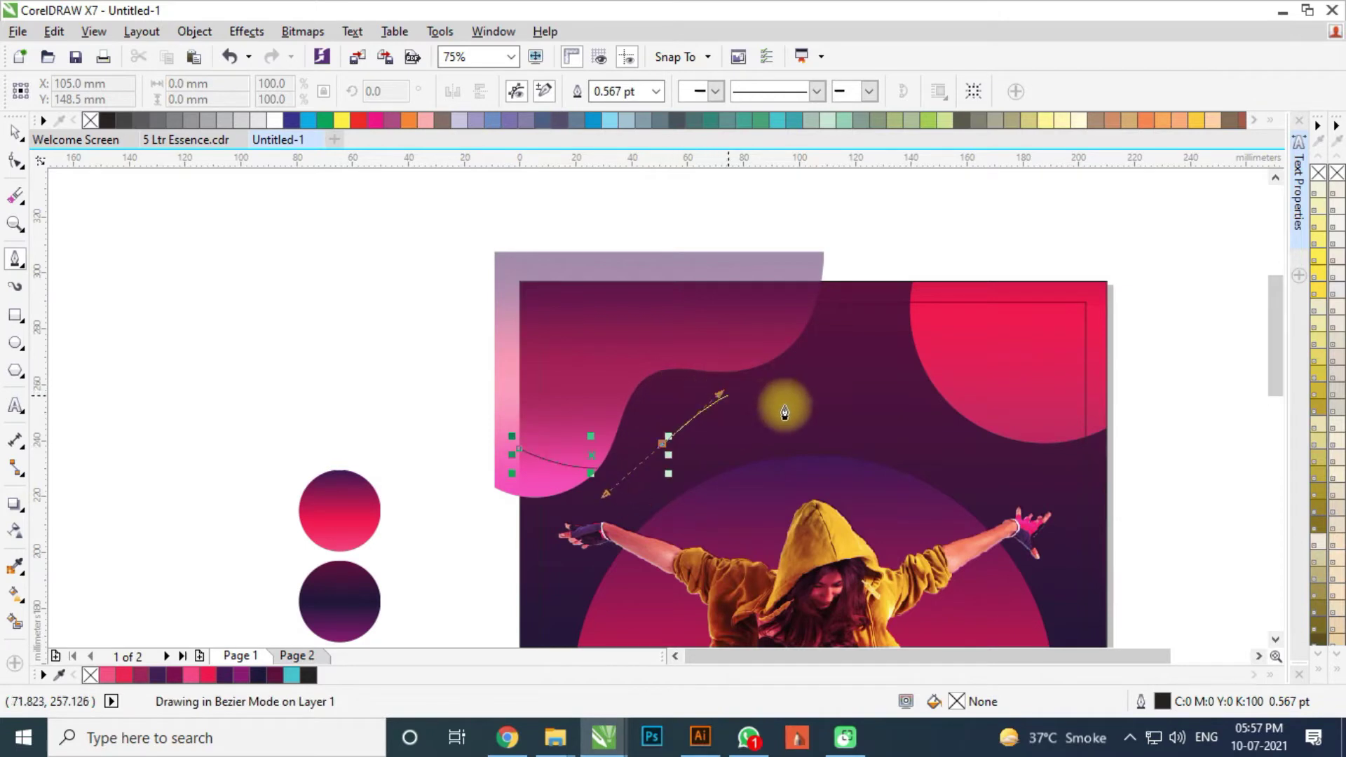
drag(799, 416, 846, 422)
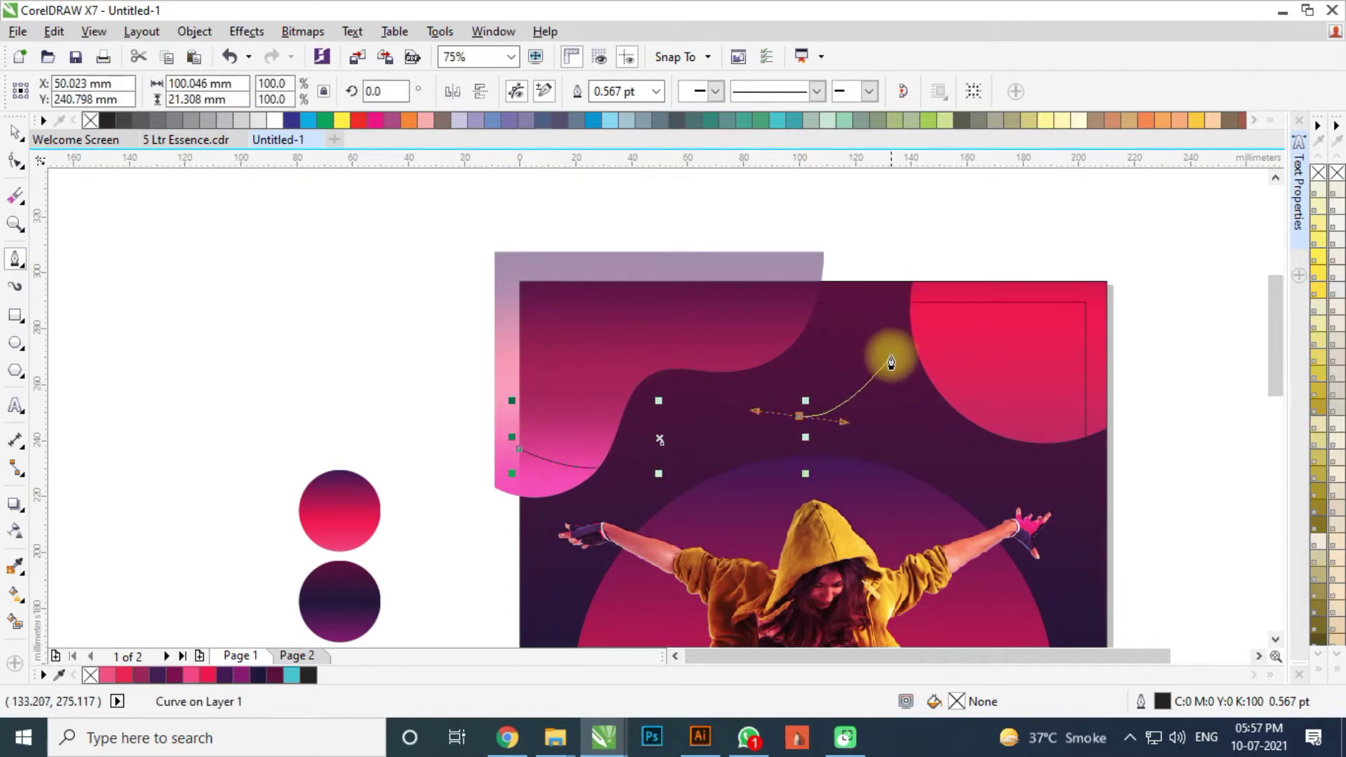
mouse_move(865, 281)
mouse_down()
mouse_move(858, 216)
mouse_move(867, 281)
mouse_up()
click(520, 281)
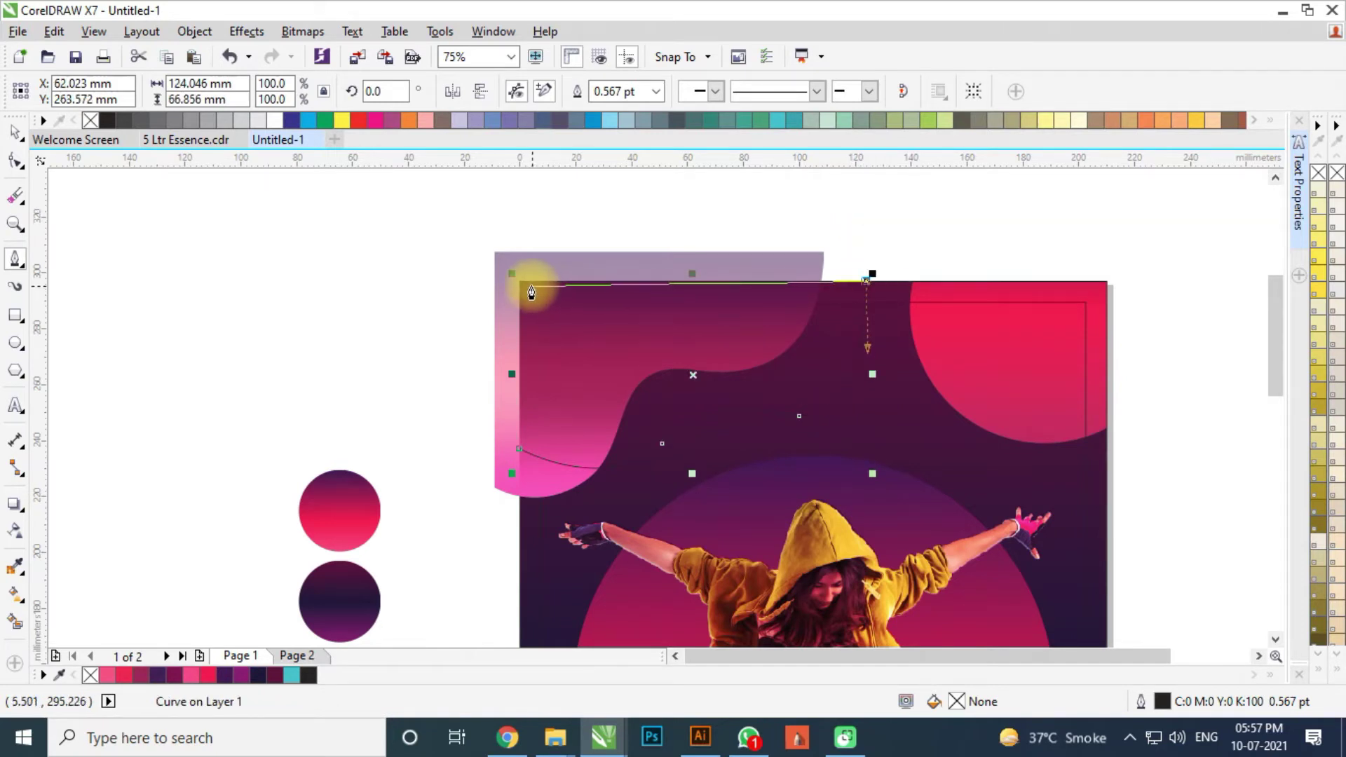
click(519, 449)
click(519, 450)
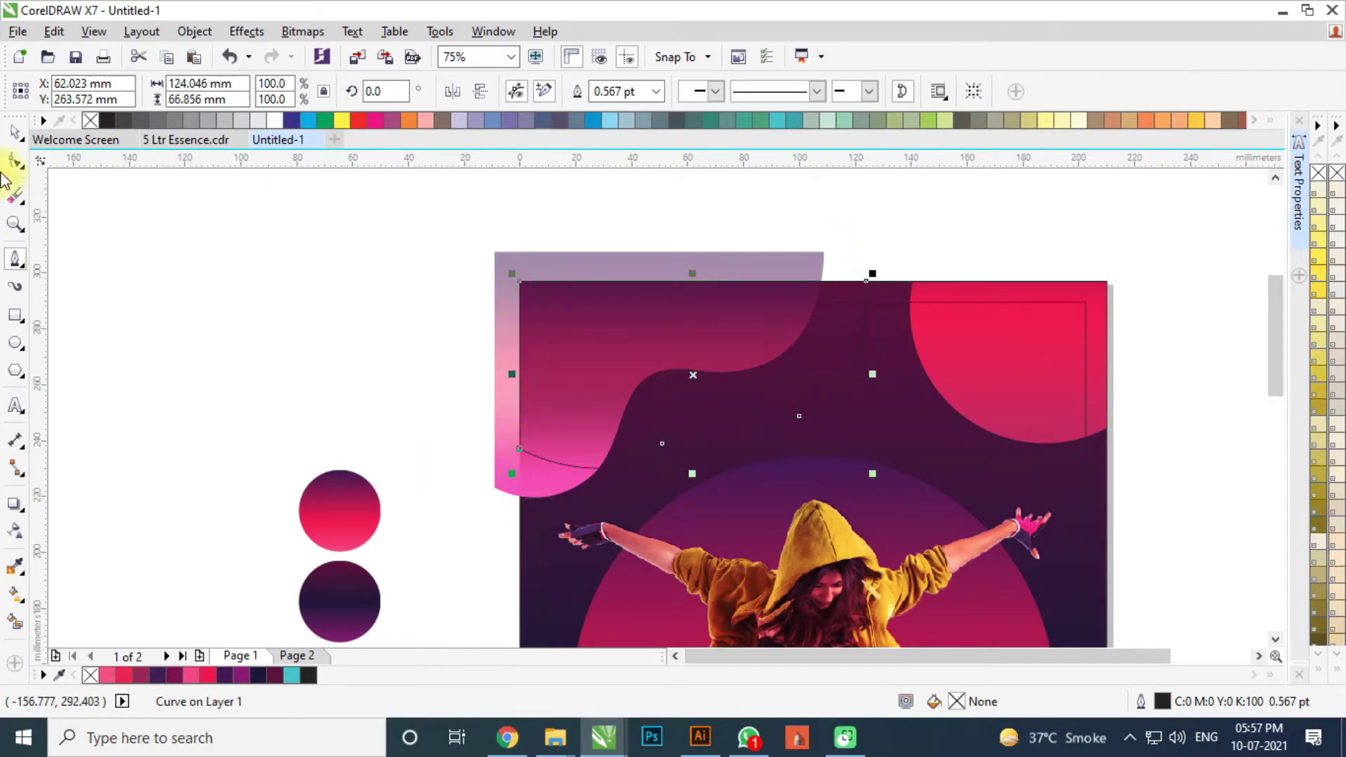
Copy the first wave's semi-transparent fountain fill onto the second wave and remove its outline
click(15, 132)
click(159, 314)
click(494, 369)
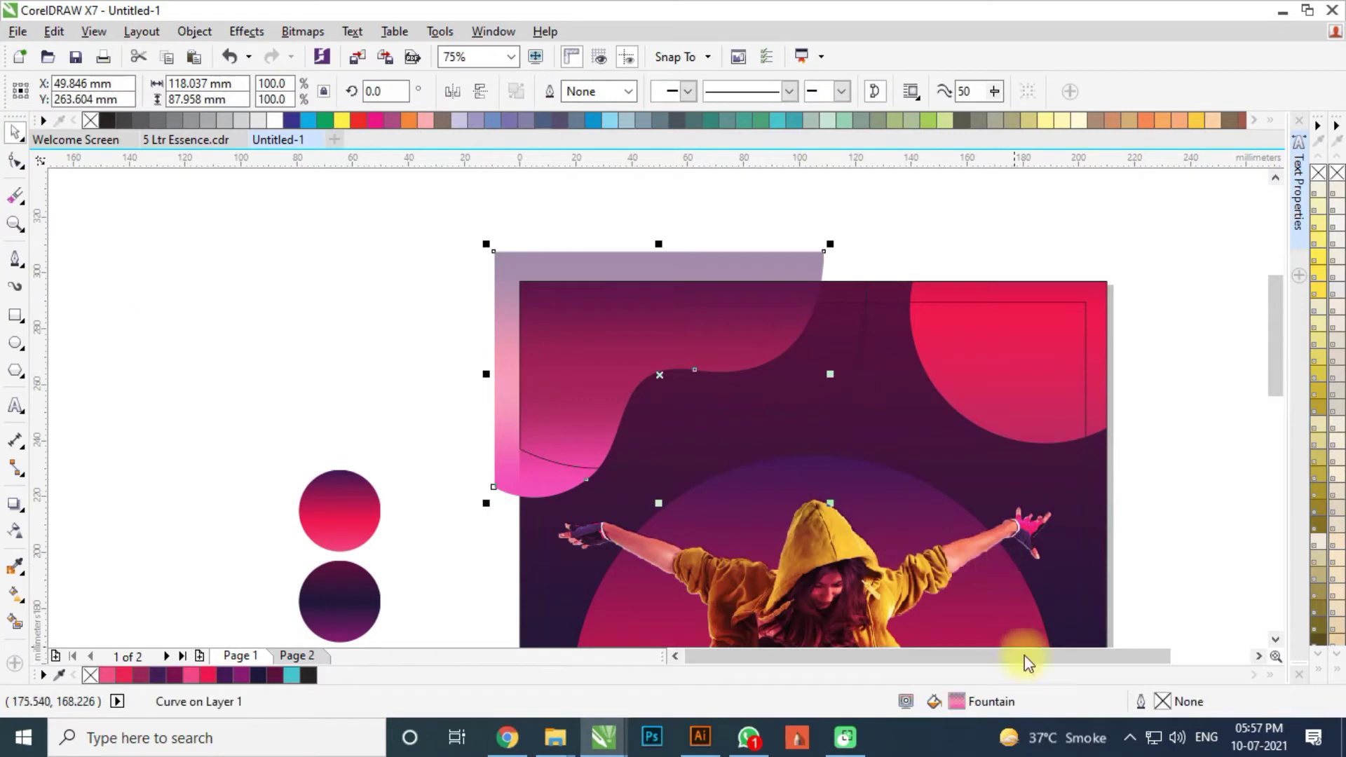
click(381, 375)
click(655, 406)
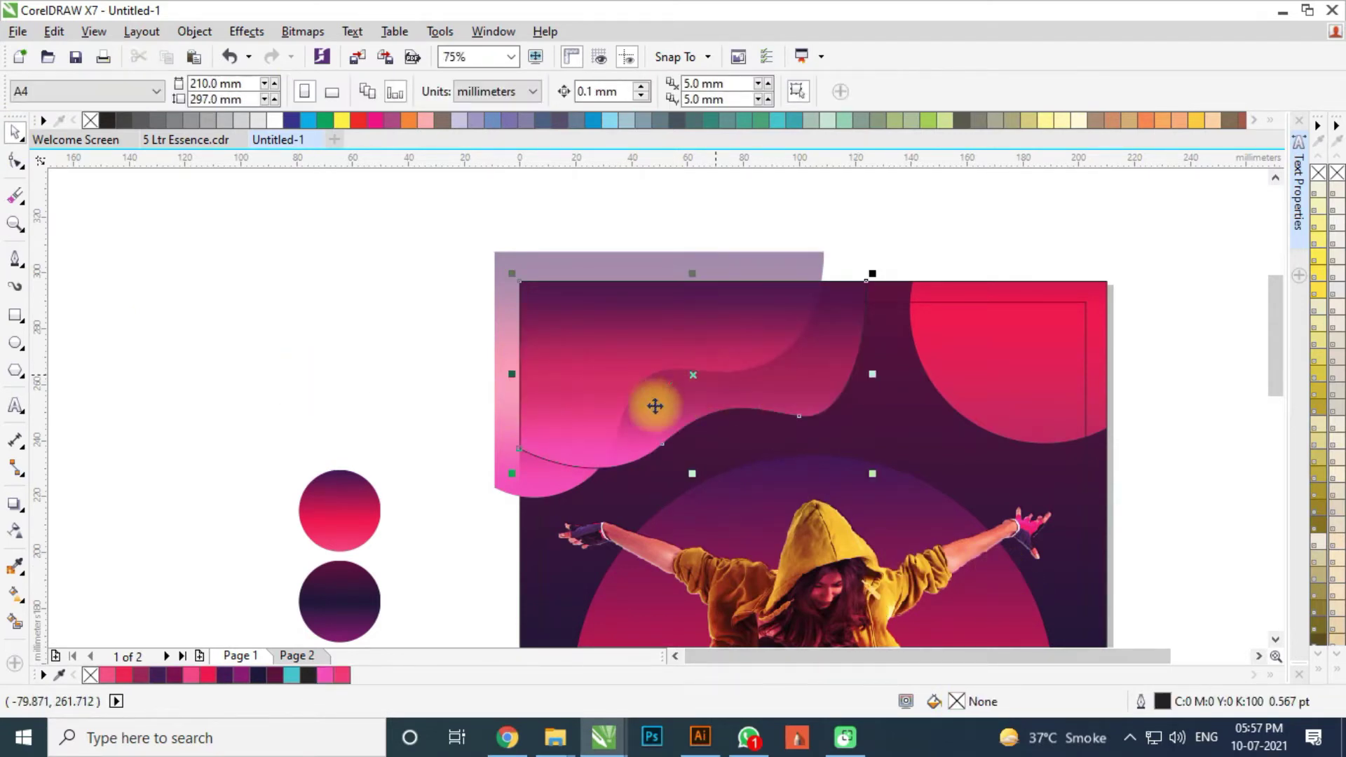
right_click(91, 121)
click(558, 243)
scroll(554, 244, down, 1)
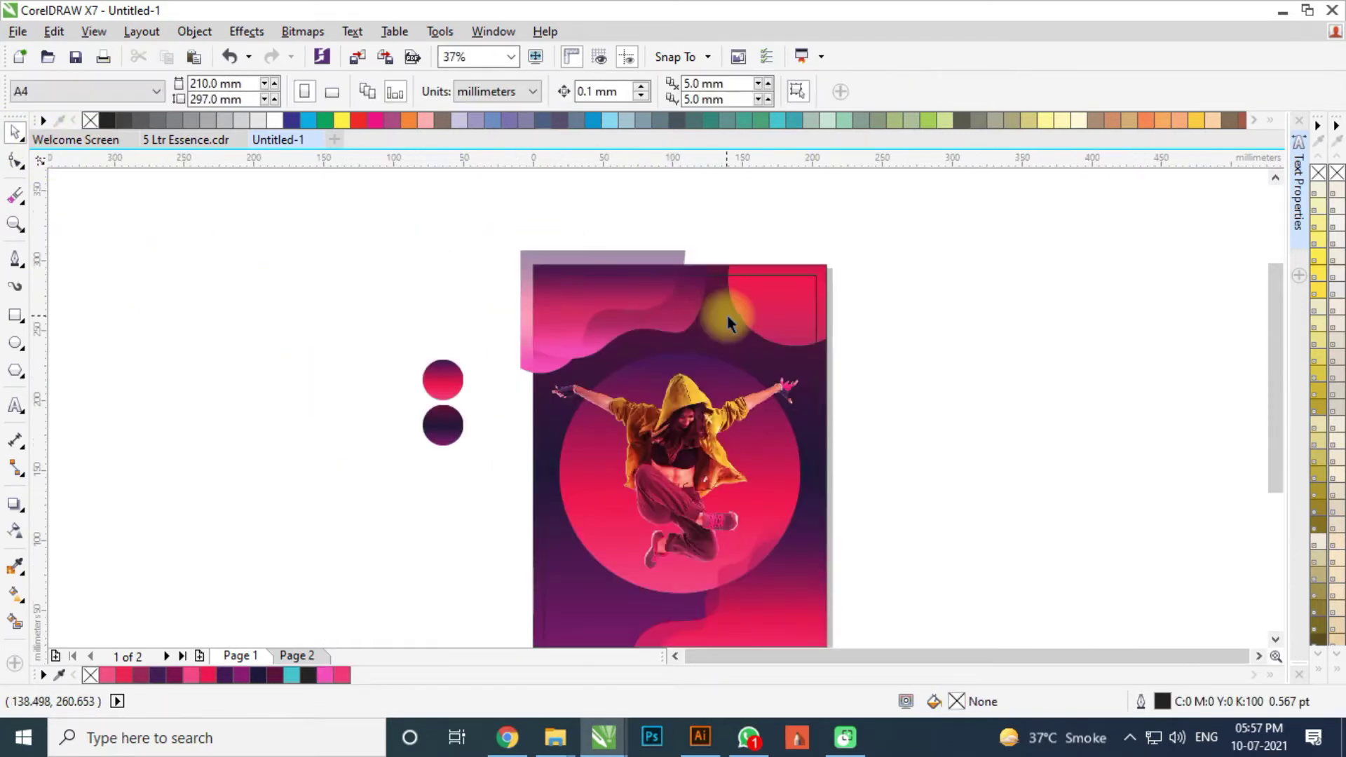
Reshape the second wave's lower edge with the Shape tool, adjusting its lower-right node and curve handles into a smoother bend
scroll(725, 312, up, 1)
click(630, 308)
click(15, 161)
click(628, 363)
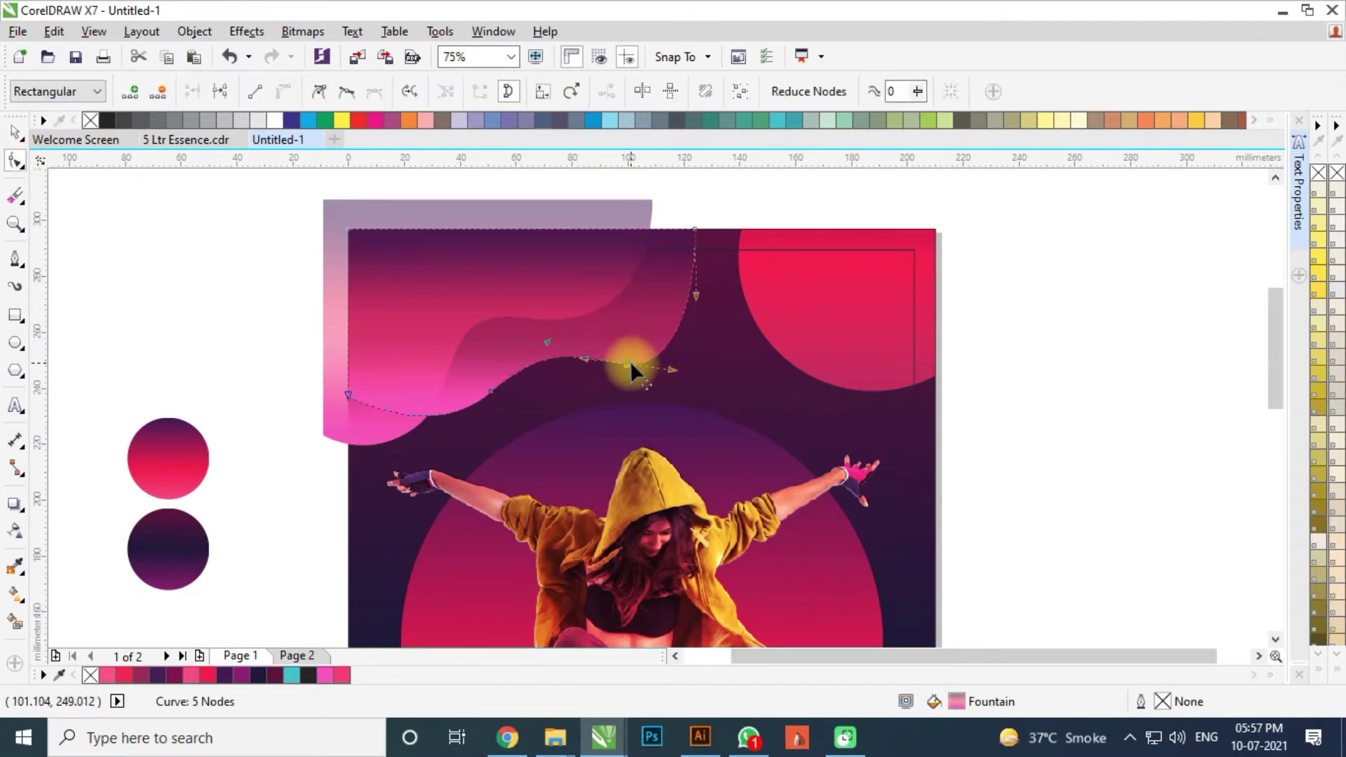
scroll(630, 363, up, 1)
drag(629, 363, 668, 352)
drag(575, 342, 515, 339)
mouse_move(640, 316)
mouse_down()
mouse_move(691, 391)
mouse_move(640, 319)
mouse_up()
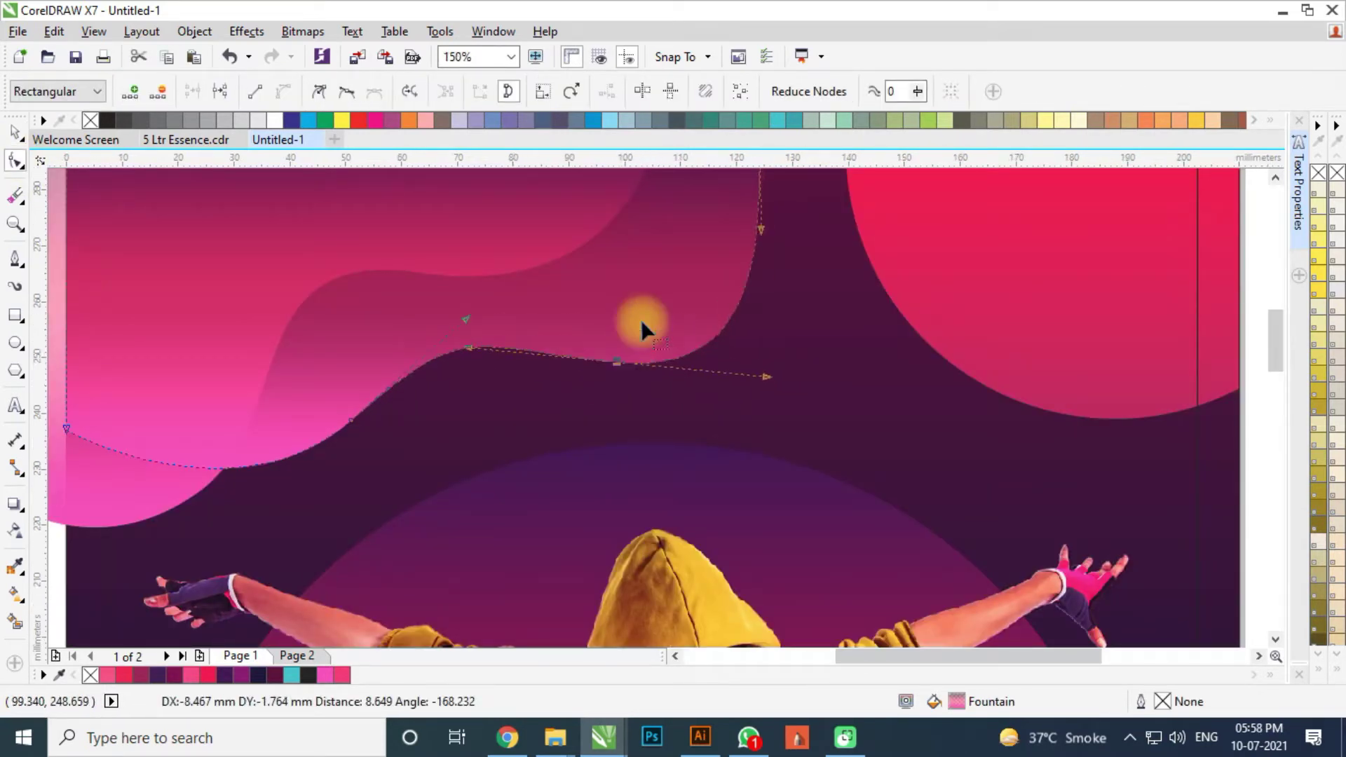
key(space)
Select both upper-left waves and place them inside the background rectangle's PowerClip, clipped to the page
scroll(631, 329, down, 1)
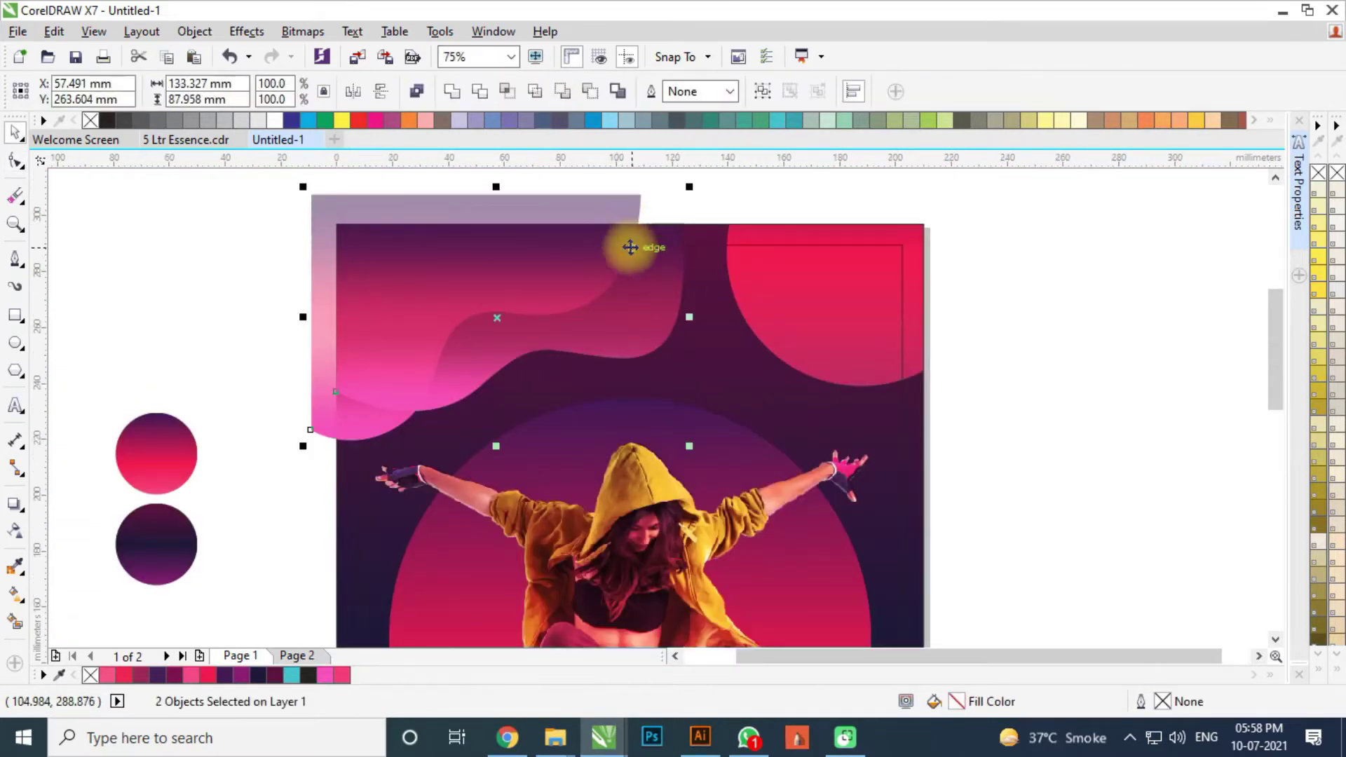
key(Delete)
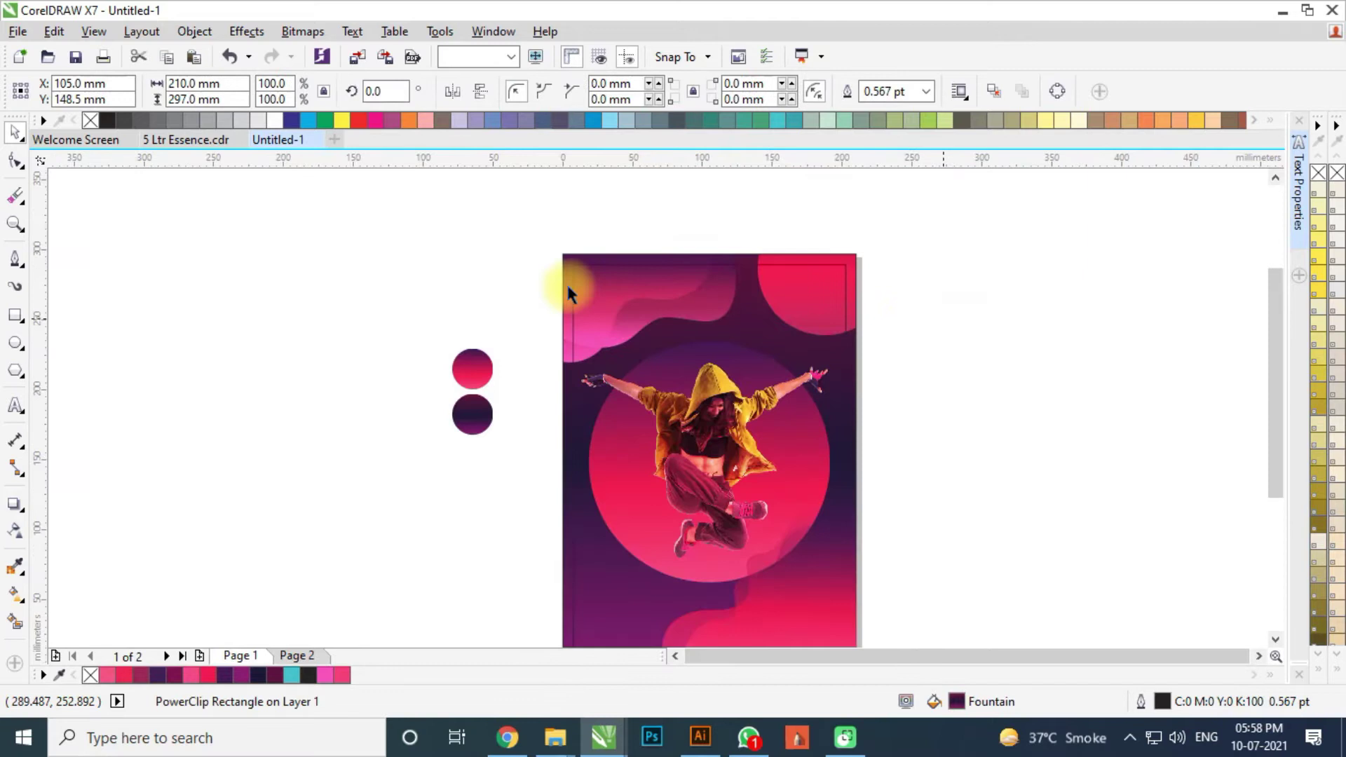
scroll(567, 288, down, 1)
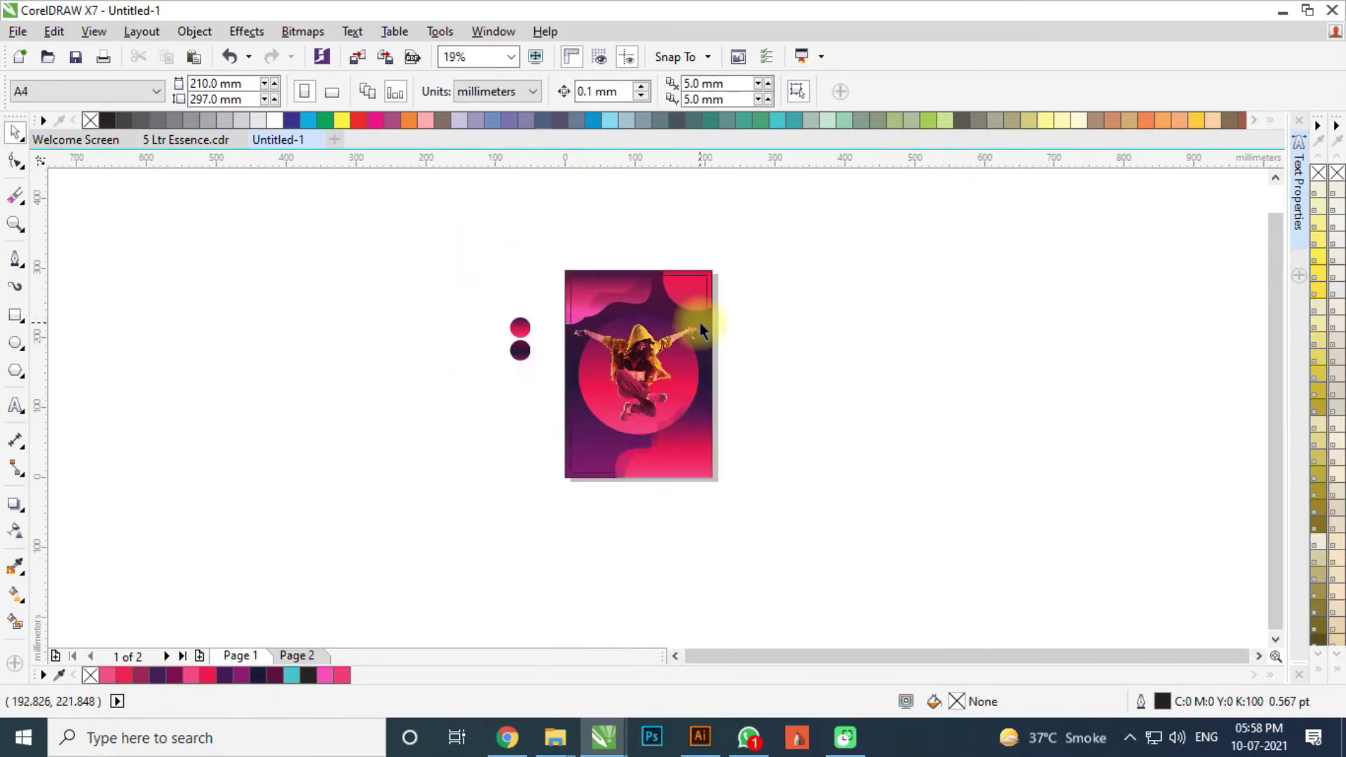
scroll(700, 323, up, 1)
Select the upper-right corner circle inside the PowerClip and place it centred on the page's lower-left corner
click(704, 322)
click(798, 305)
click(724, 245)
ctrl+click(723, 243)
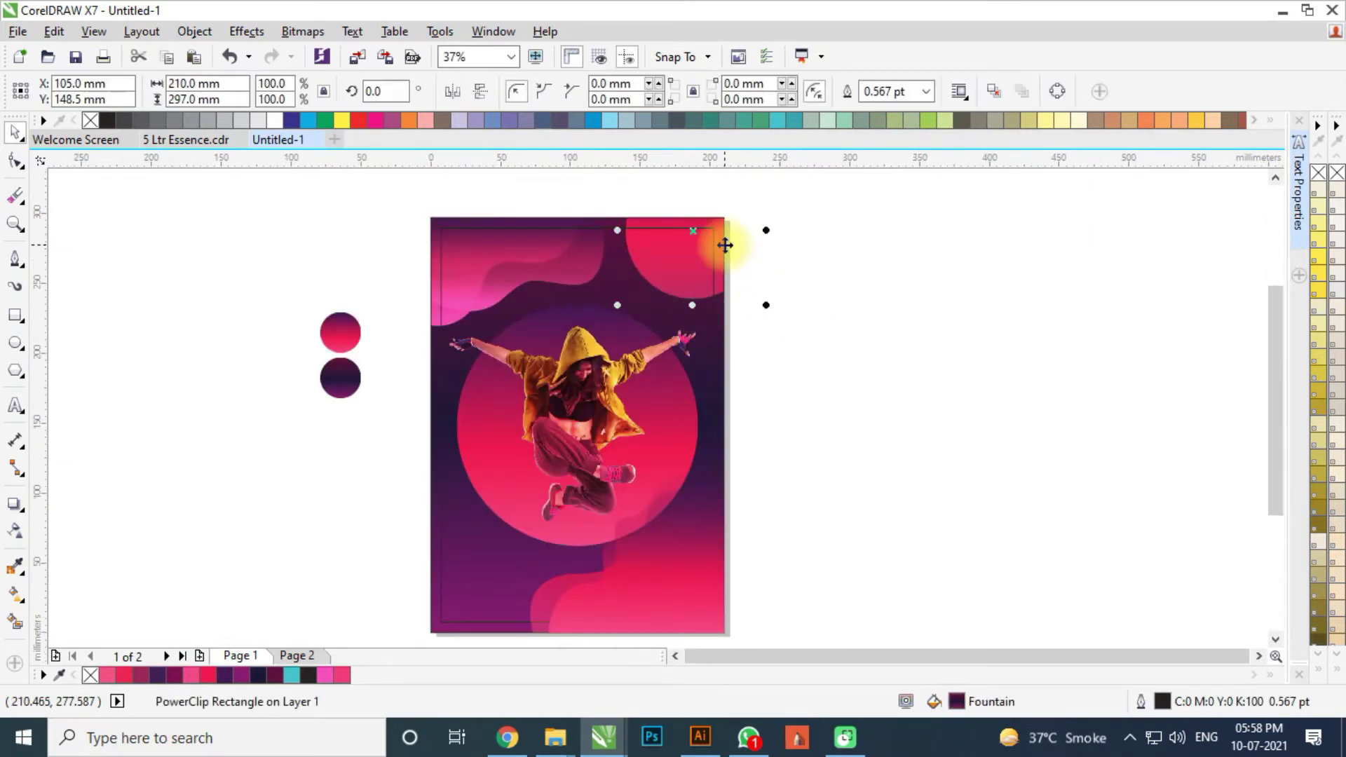
drag(694, 232, 427, 630)
scroll(495, 459, down, 1)
scroll(497, 537, up, 2)
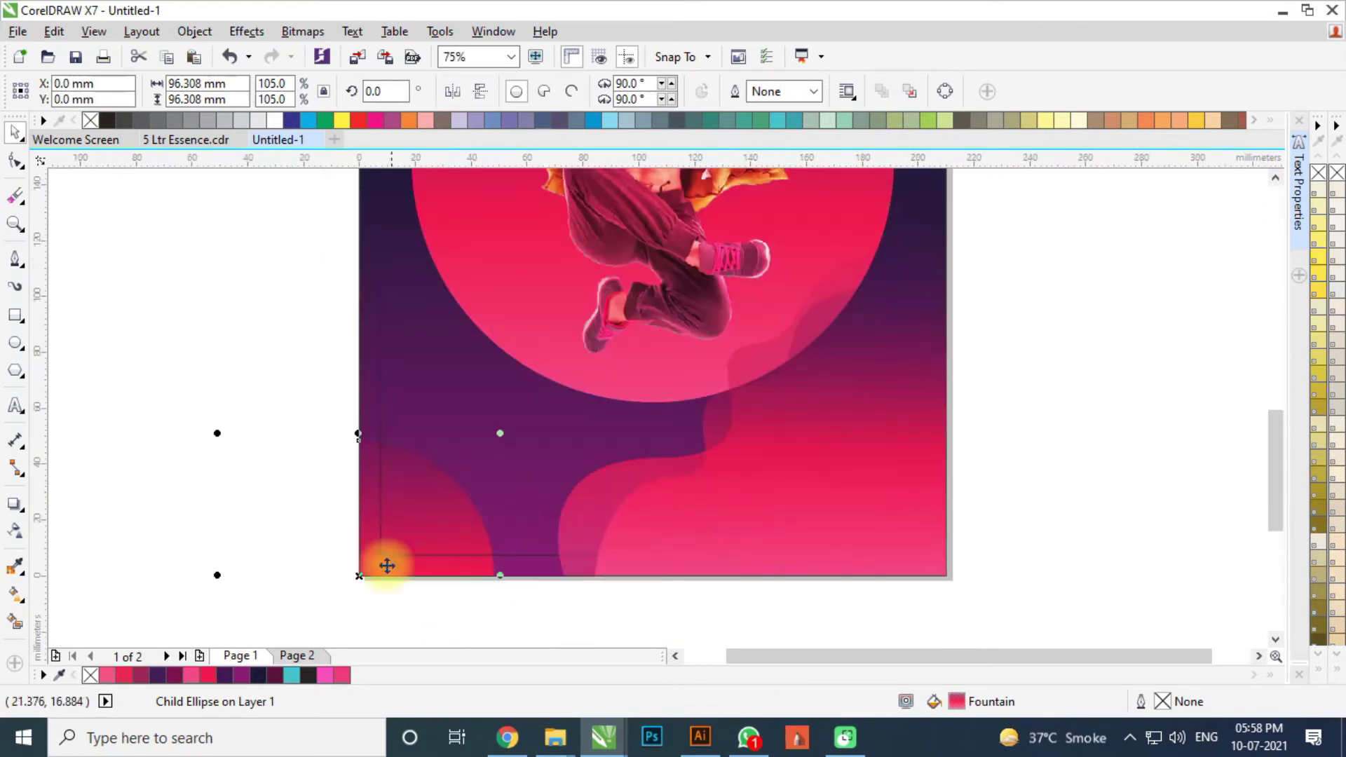
Move the page's lower-left corner circle about 15 mm right and 6 mm up
drag(361, 579, 404, 561)
scroll(447, 508, down, 2)
click(743, 449)
Edit the background's PowerClip contents and move both upper-left waves about 23 mm left and 14 mm up, overhanging the page corner
scroll(478, 325, up, 1)
double_click(527, 310)
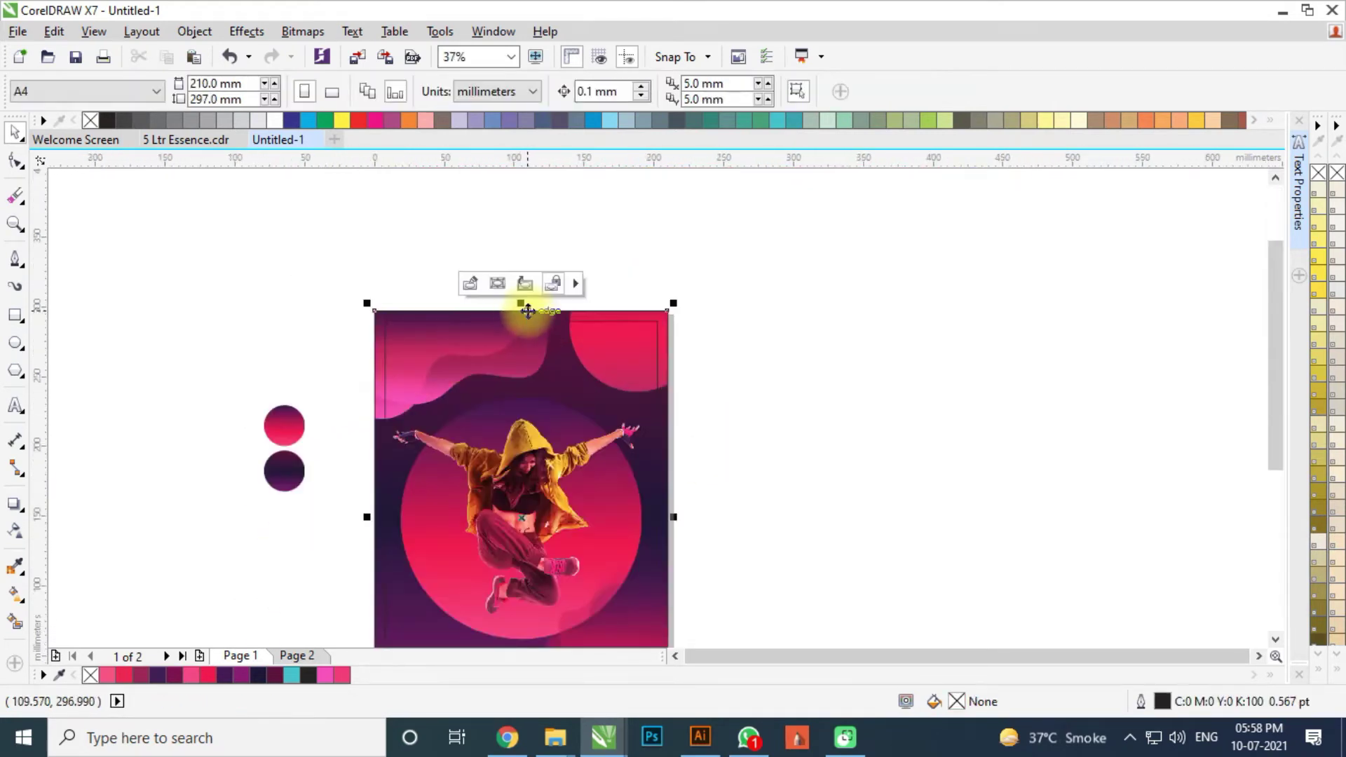
drag(286, 267, 646, 491)
drag(559, 422, 526, 402)
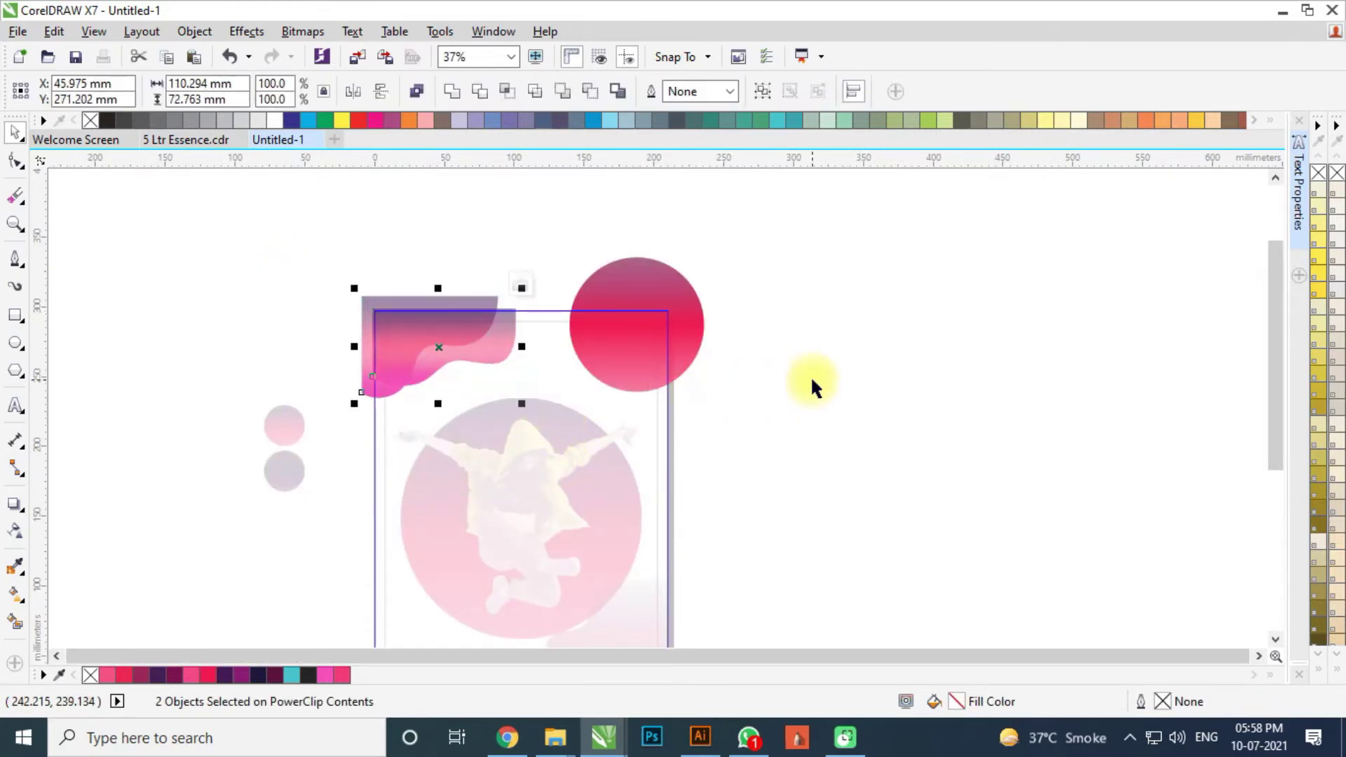
click(693, 324)
scroll(728, 337, down, 1)
click(768, 433)
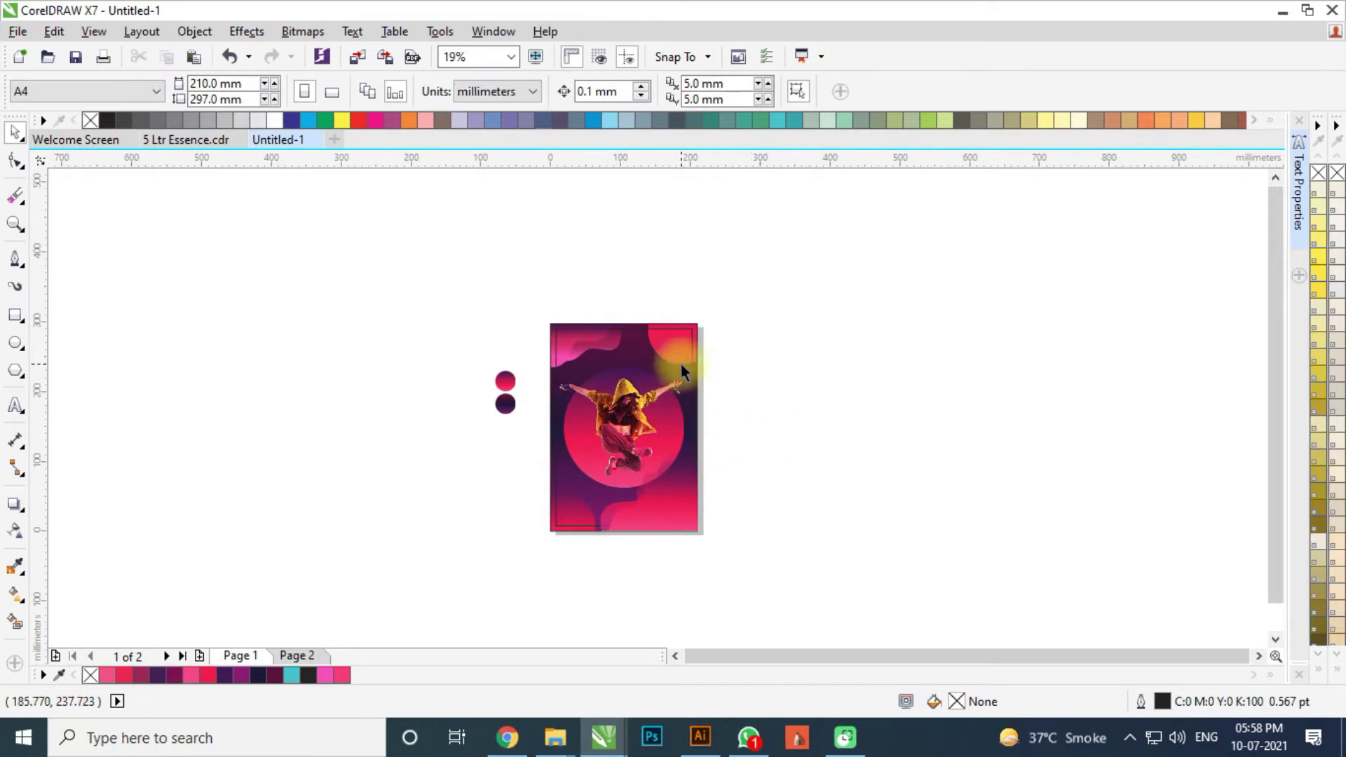
Inside the PowerClip, change the rear upper-left wave's fountain fill start colour to a darker magenta, and finish editing the contents
scroll(680, 363, up, 1)
scroll(729, 442, down, 1)
scroll(691, 519, up, 1)
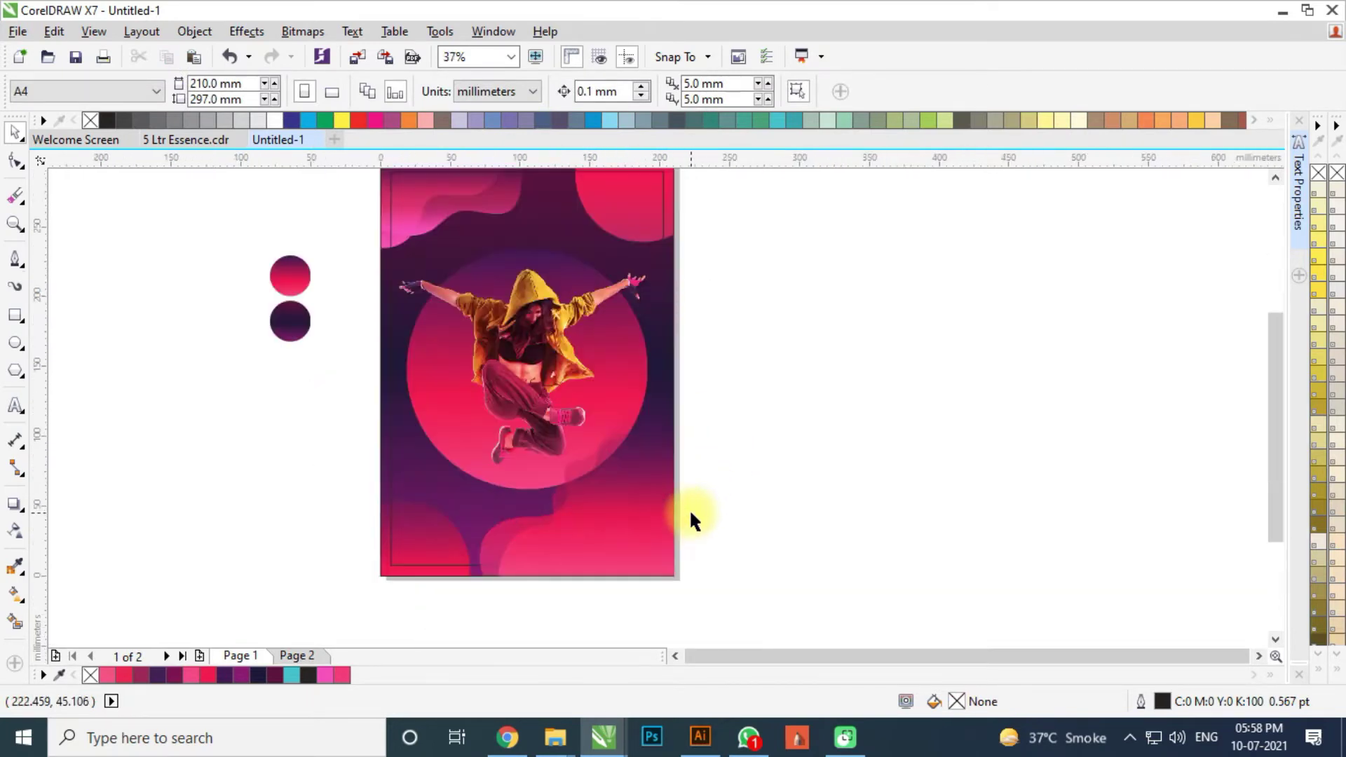
double_click(669, 253)
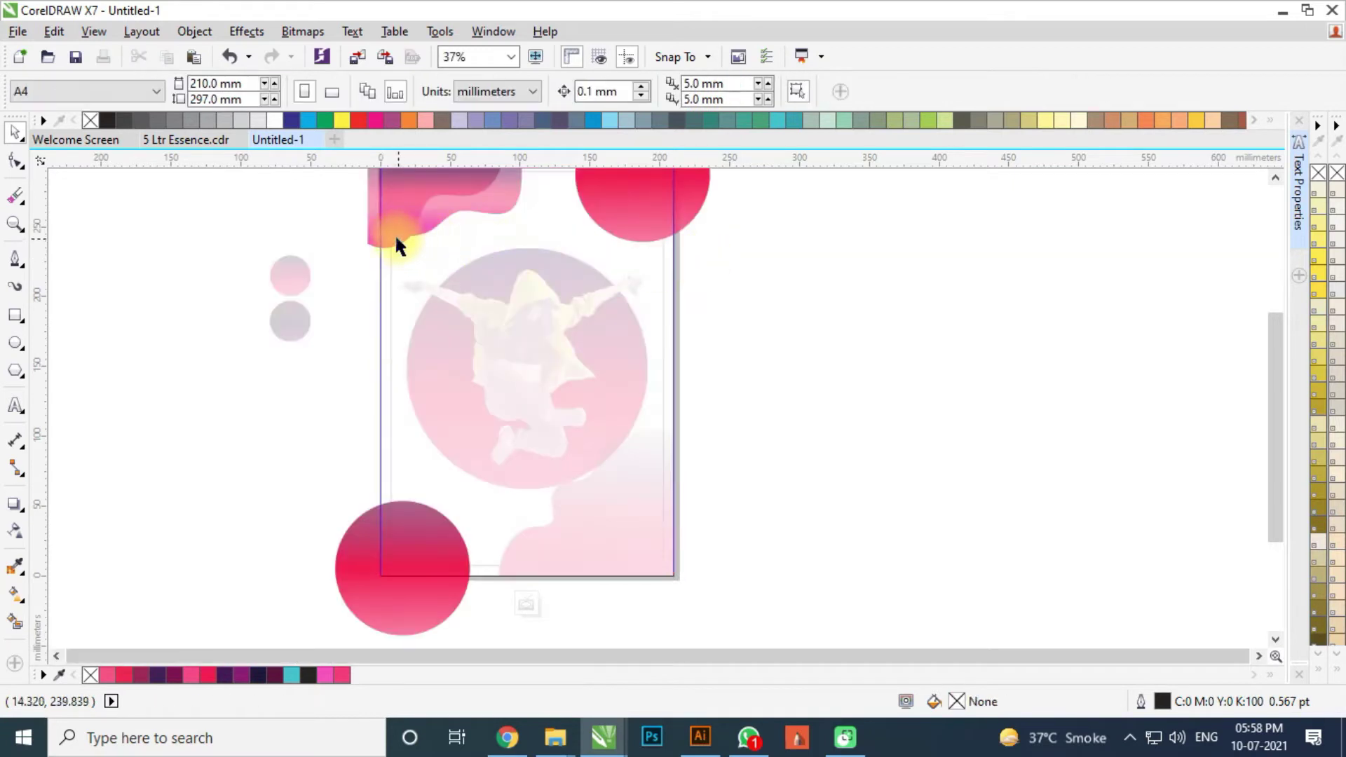
scroll(396, 239, up, 1)
click(396, 240)
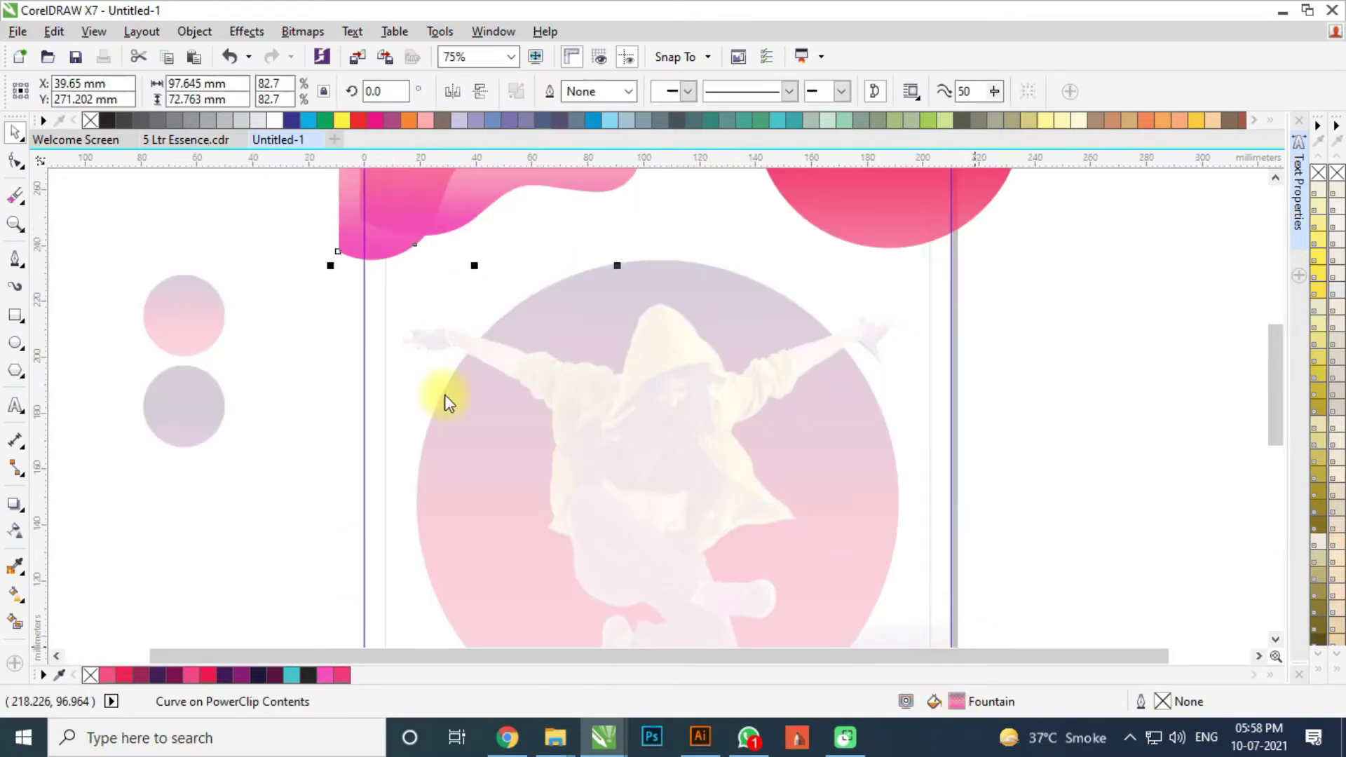
key(F11)
click(619, 364)
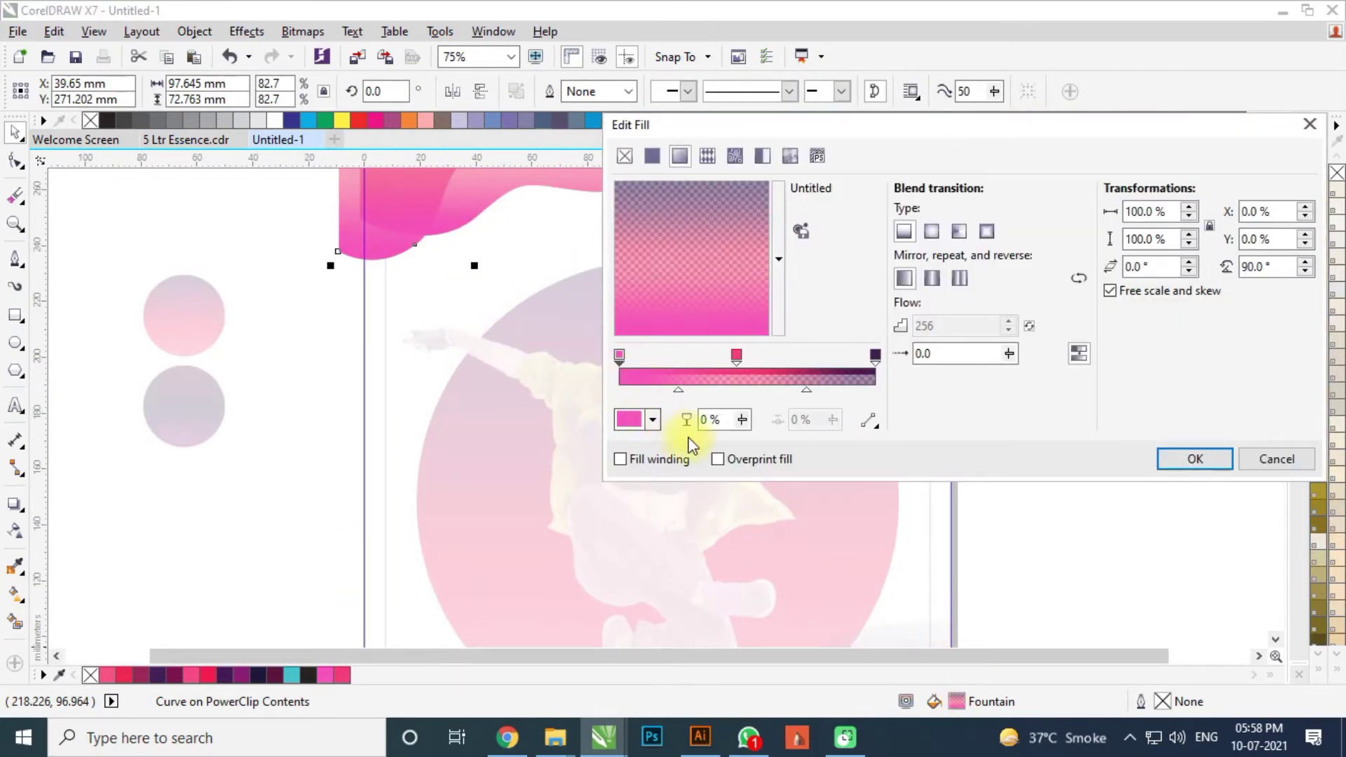
click(652, 419)
drag(709, 515, 712, 534)
click(1196, 462)
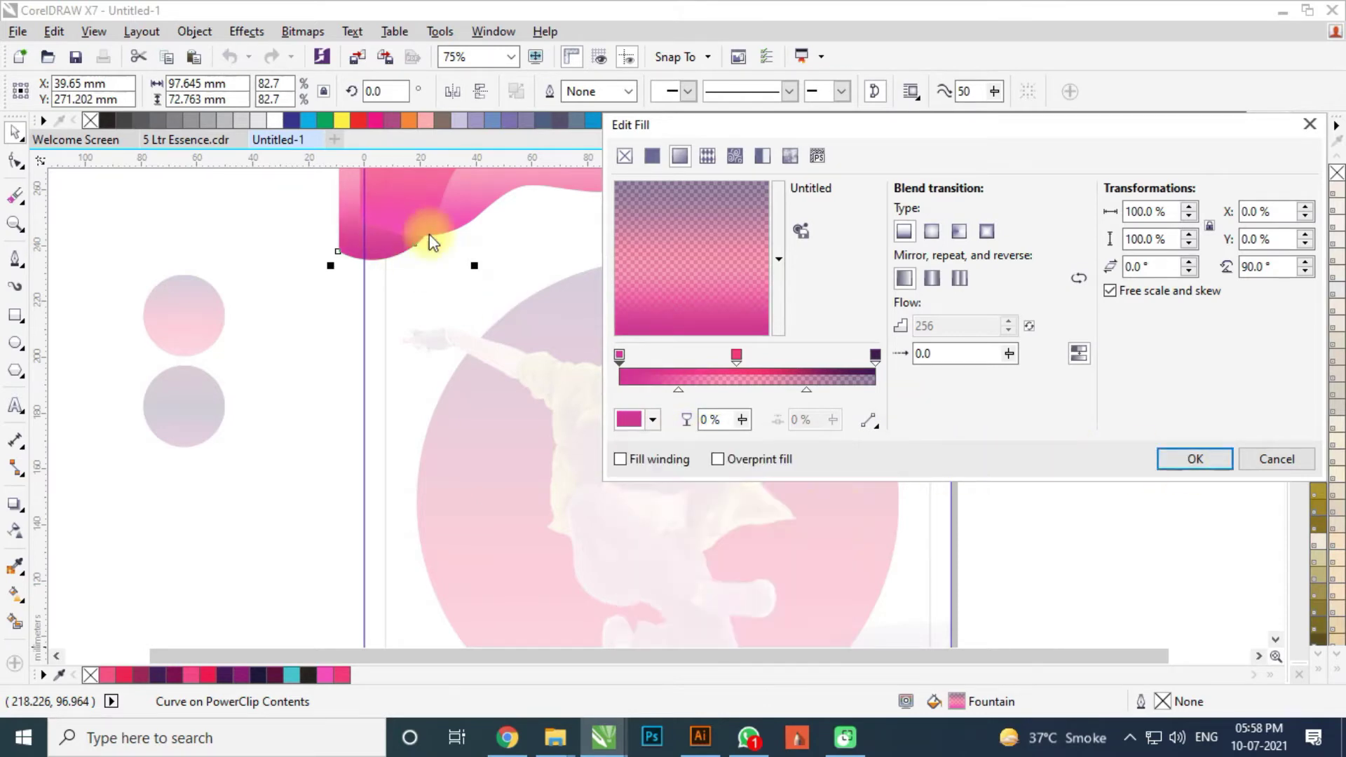
click(1169, 459)
click(484, 211)
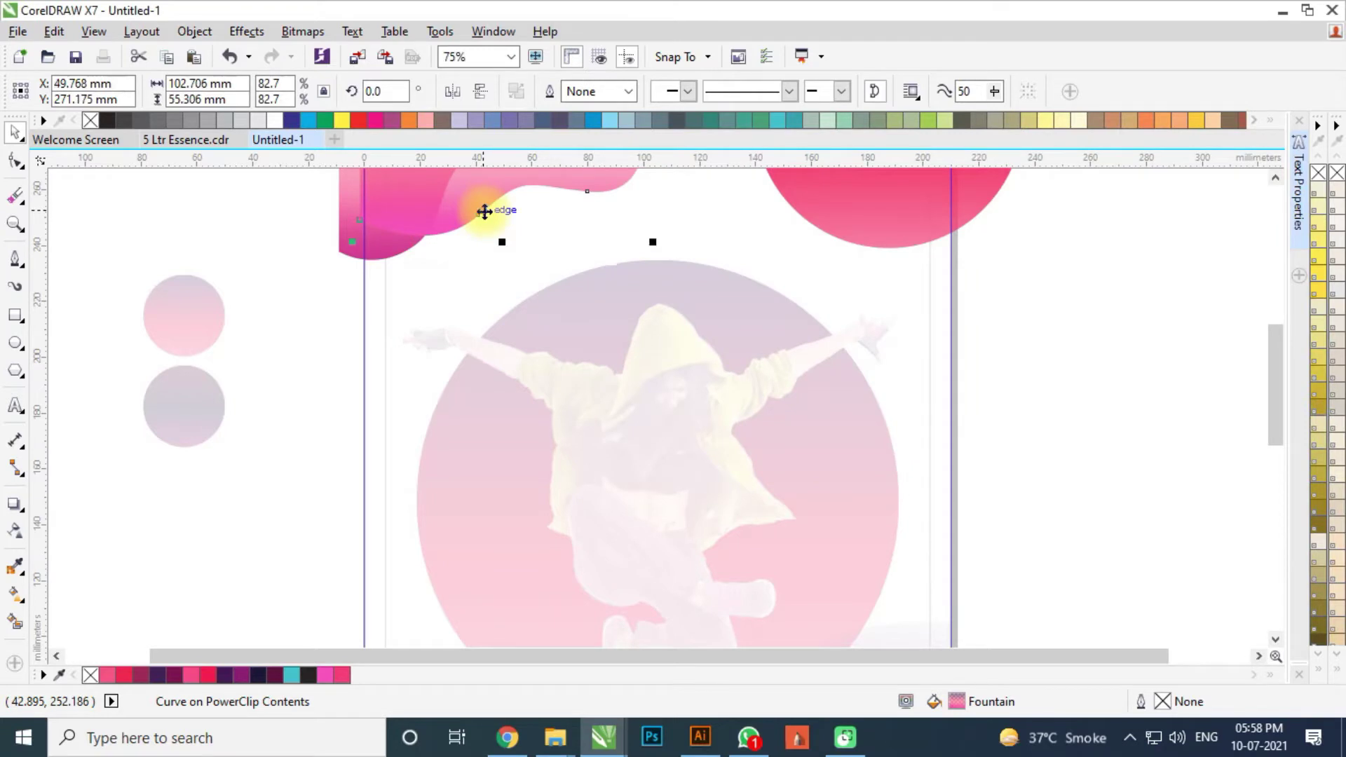
scroll(499, 305, down, 1)
ctrl+click(888, 278)
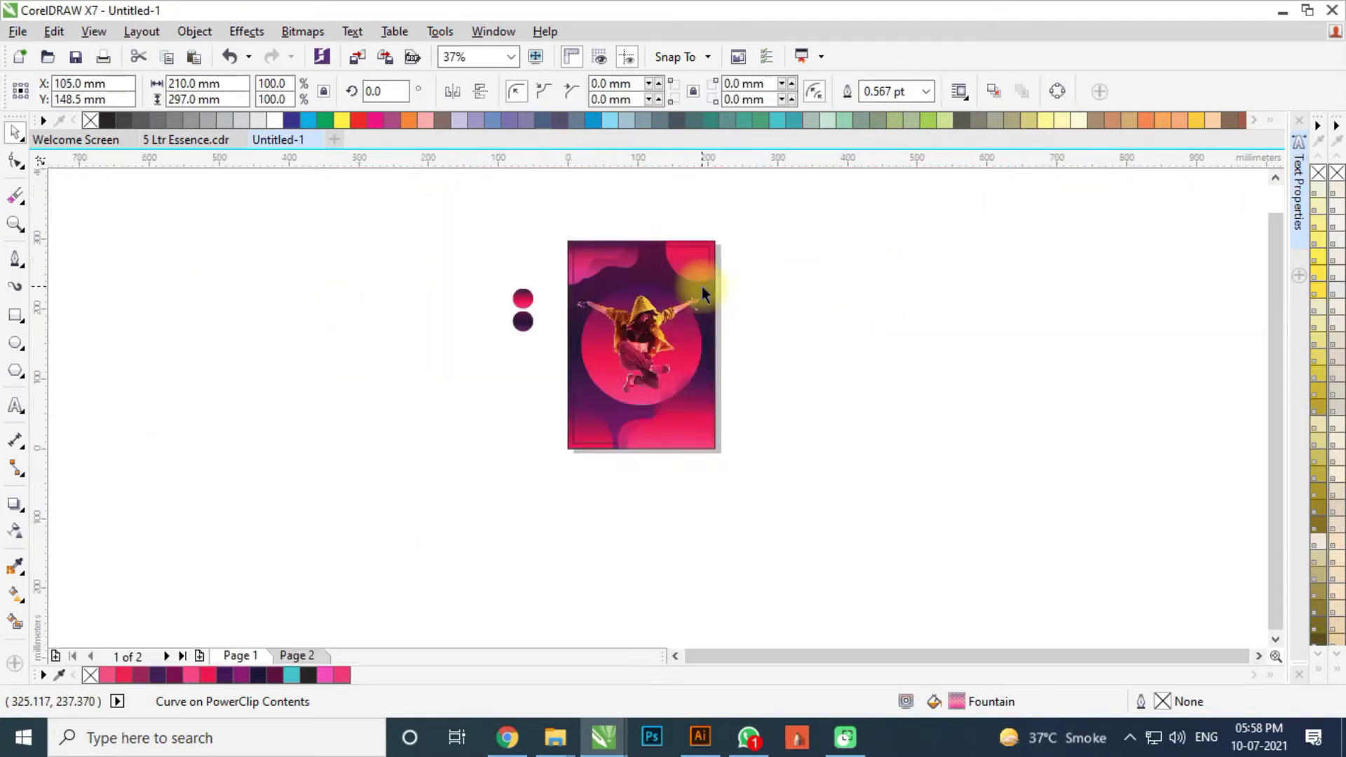
Try a white outline on the inner margin rectangle, and remove its outline
click(700, 281)
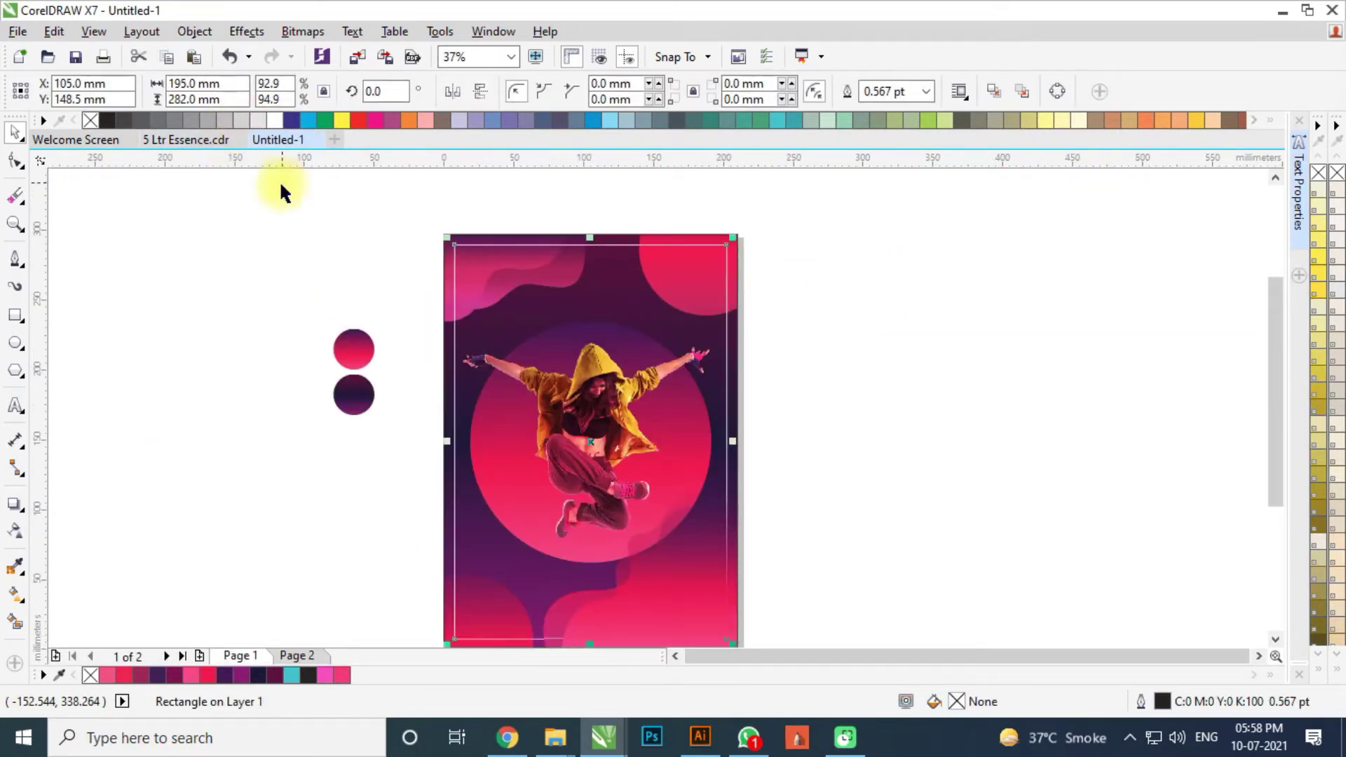
click(833, 305)
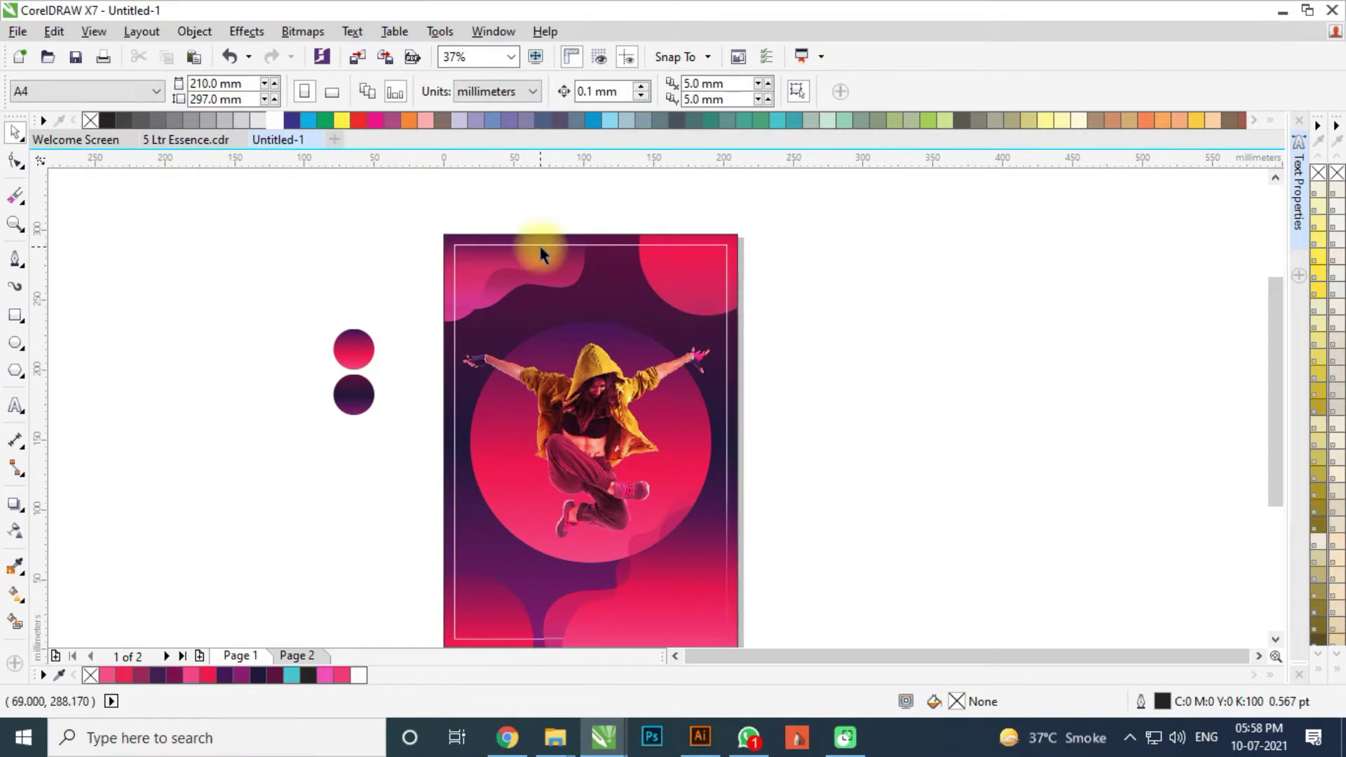
scroll(539, 243, down, 1)
scroll(568, 270, up, 1)
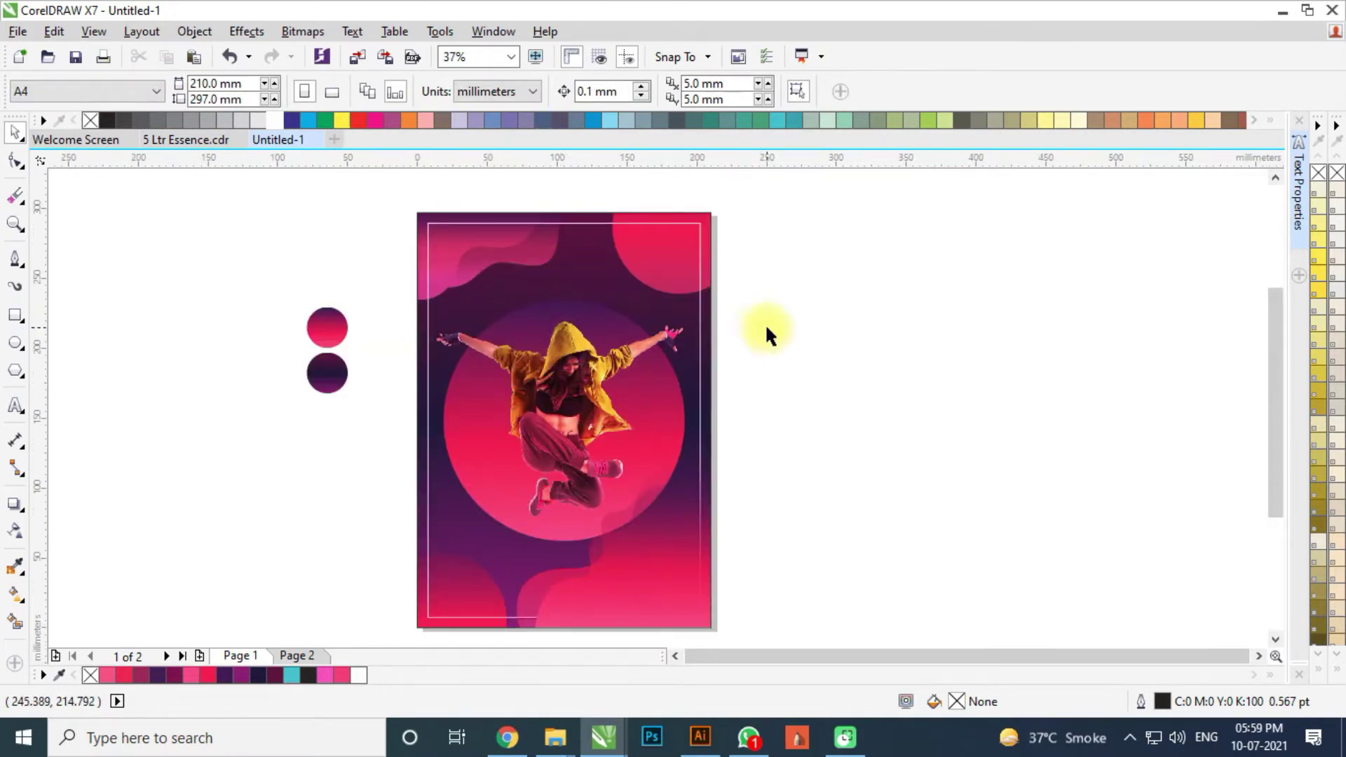
click(486, 269)
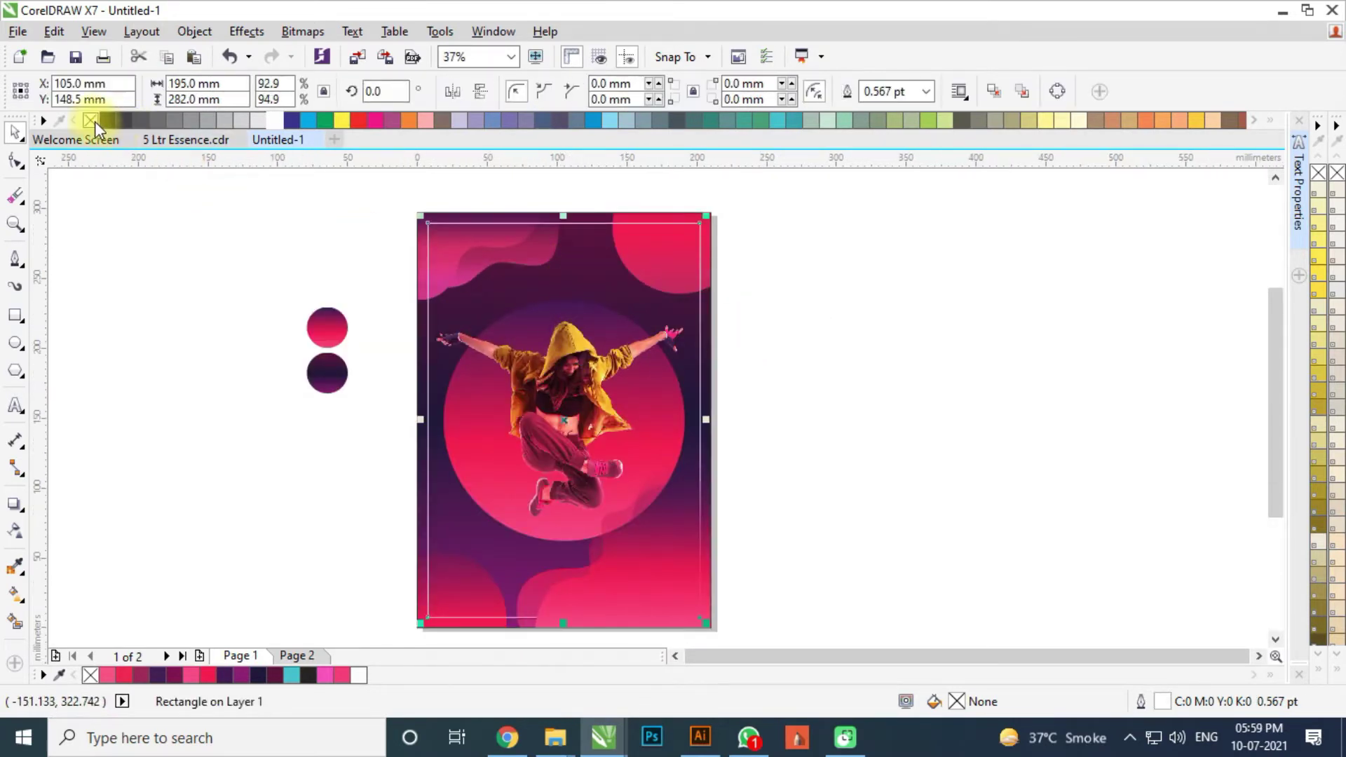
click(849, 402)
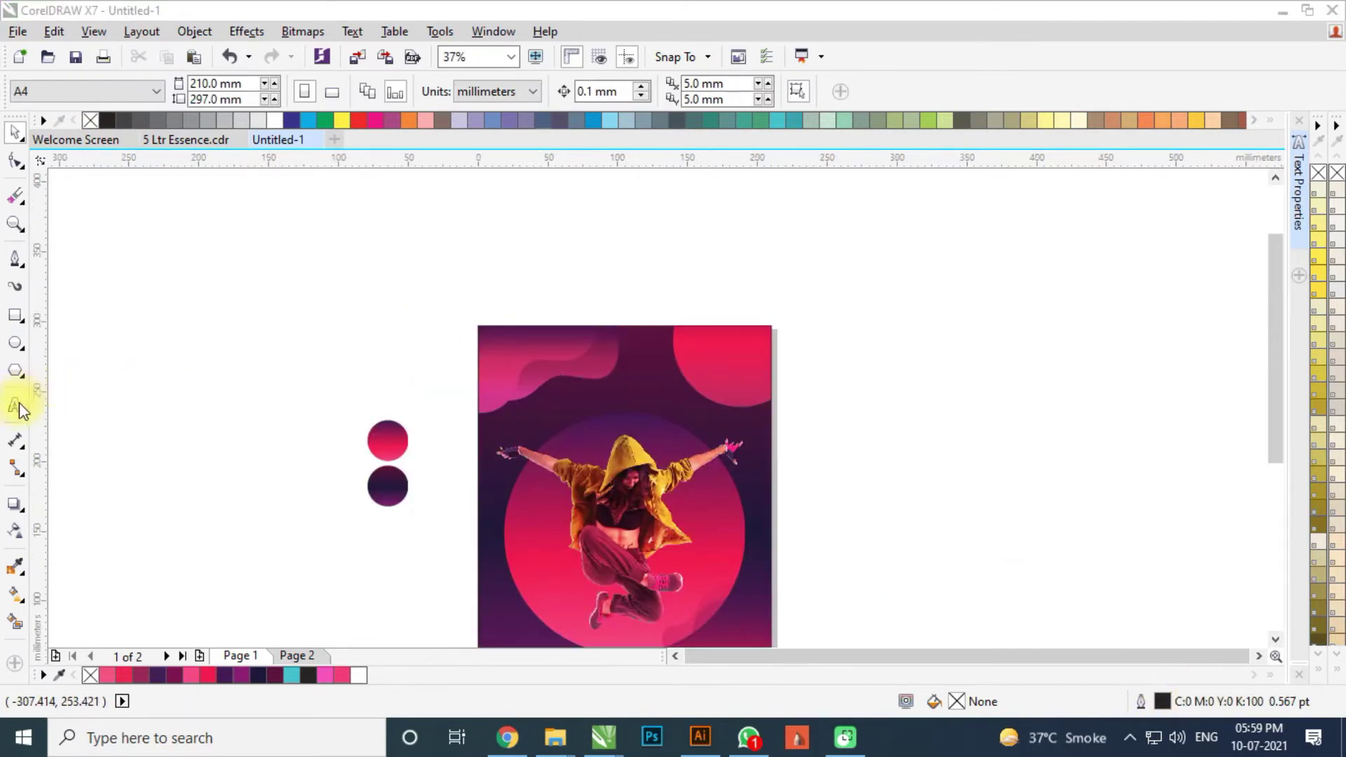
Add artistic text with "20" on the first line and "21" on the second near the poster's upper edge
click(19, 405)
scroll(735, 328, up, 1)
click(647, 297)
text(20)
key(Return)
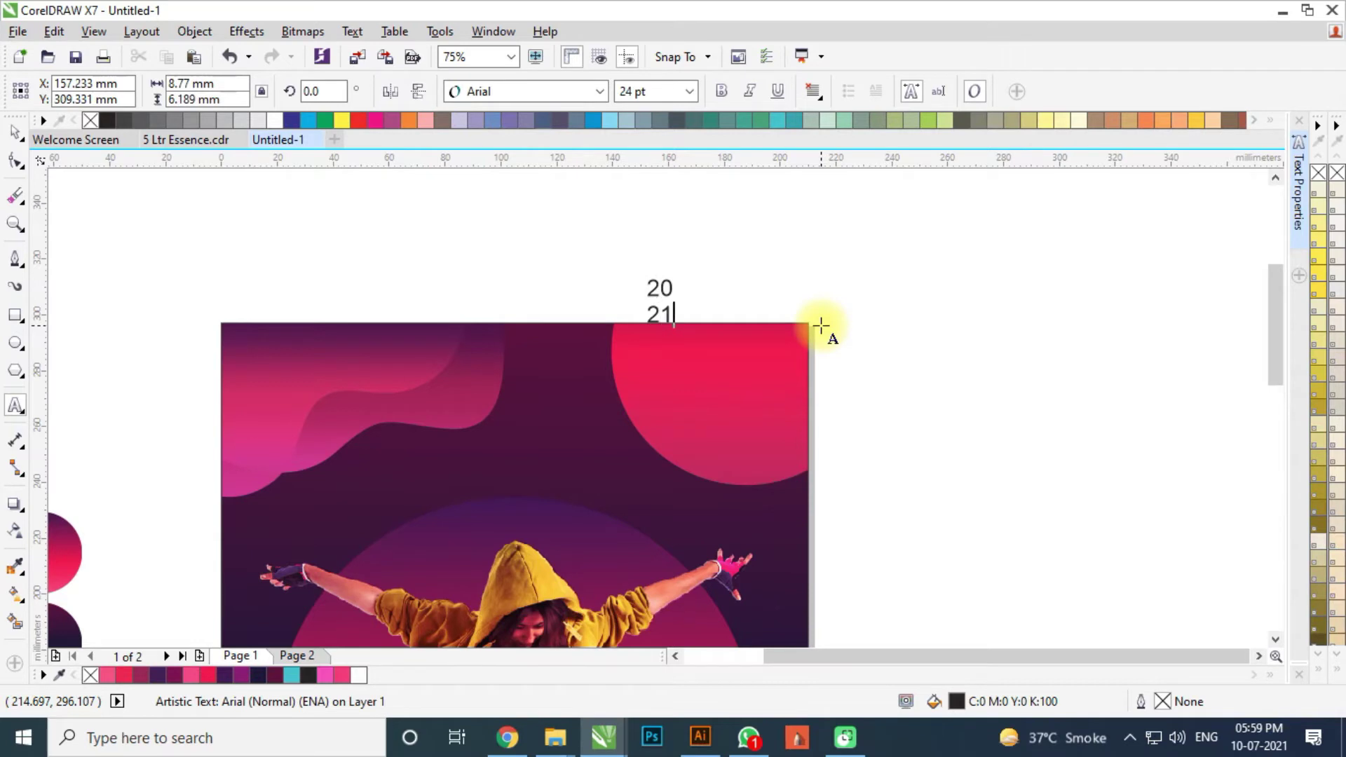
Set the year text in bold Poppins and break it apart into separate 20 and 21 text objects
click(582, 92)
mouse_move(575, 168)
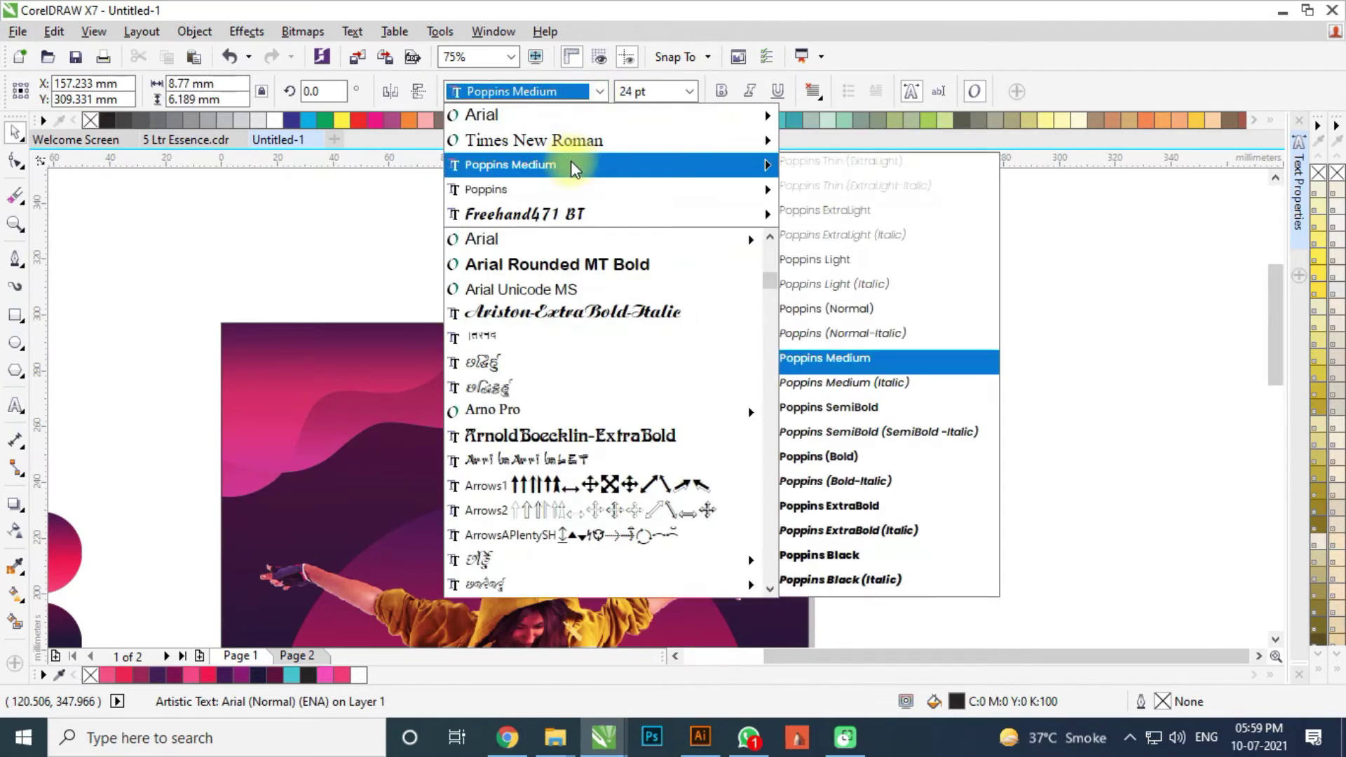
click(859, 439)
scroll(676, 311, up, 1)
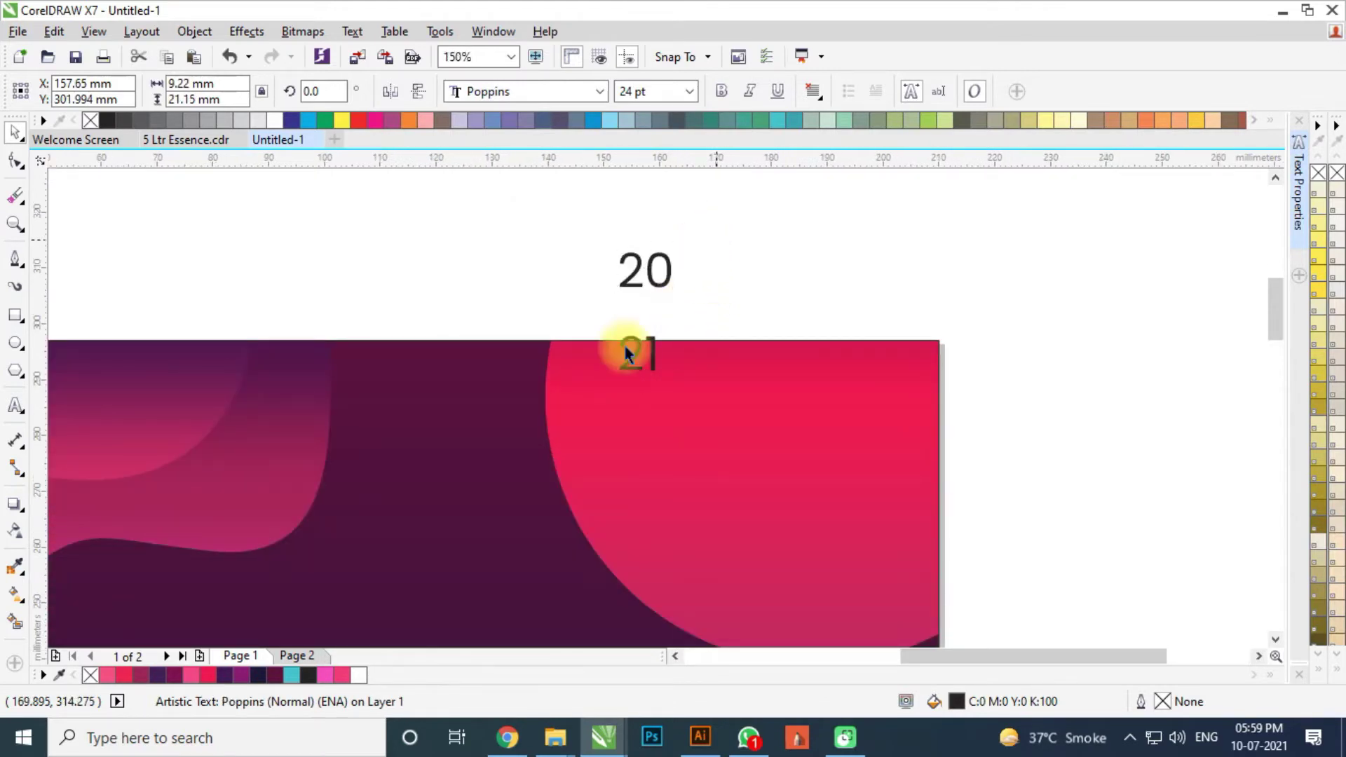
shift+click(645, 270)
click(722, 91)
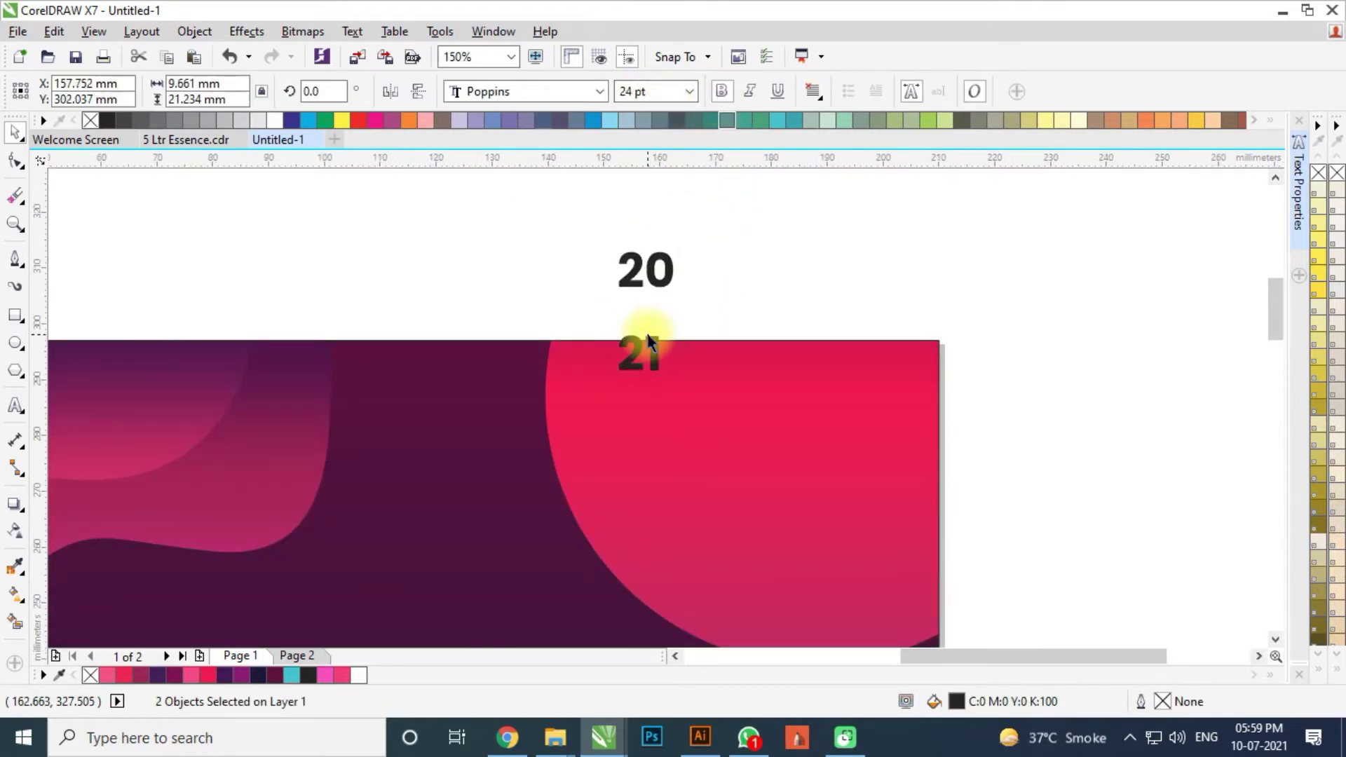
Enlarge the 21 just beneath the 20 and set its width to 9.661 mm, matching the 20
scroll(648, 341, up, 1)
drag(662, 360, 689, 333)
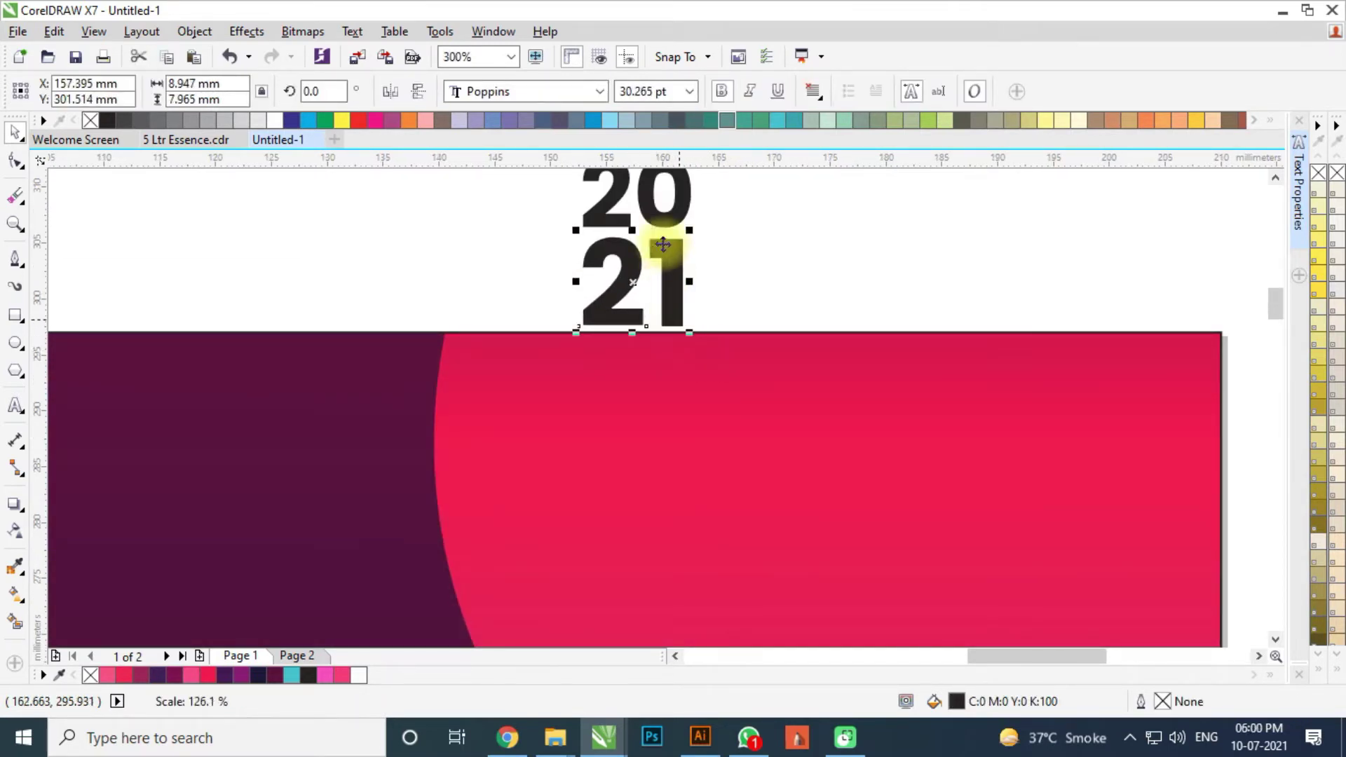
click(665, 218)
drag(229, 84, 105, 100)
key(ctrl+c)
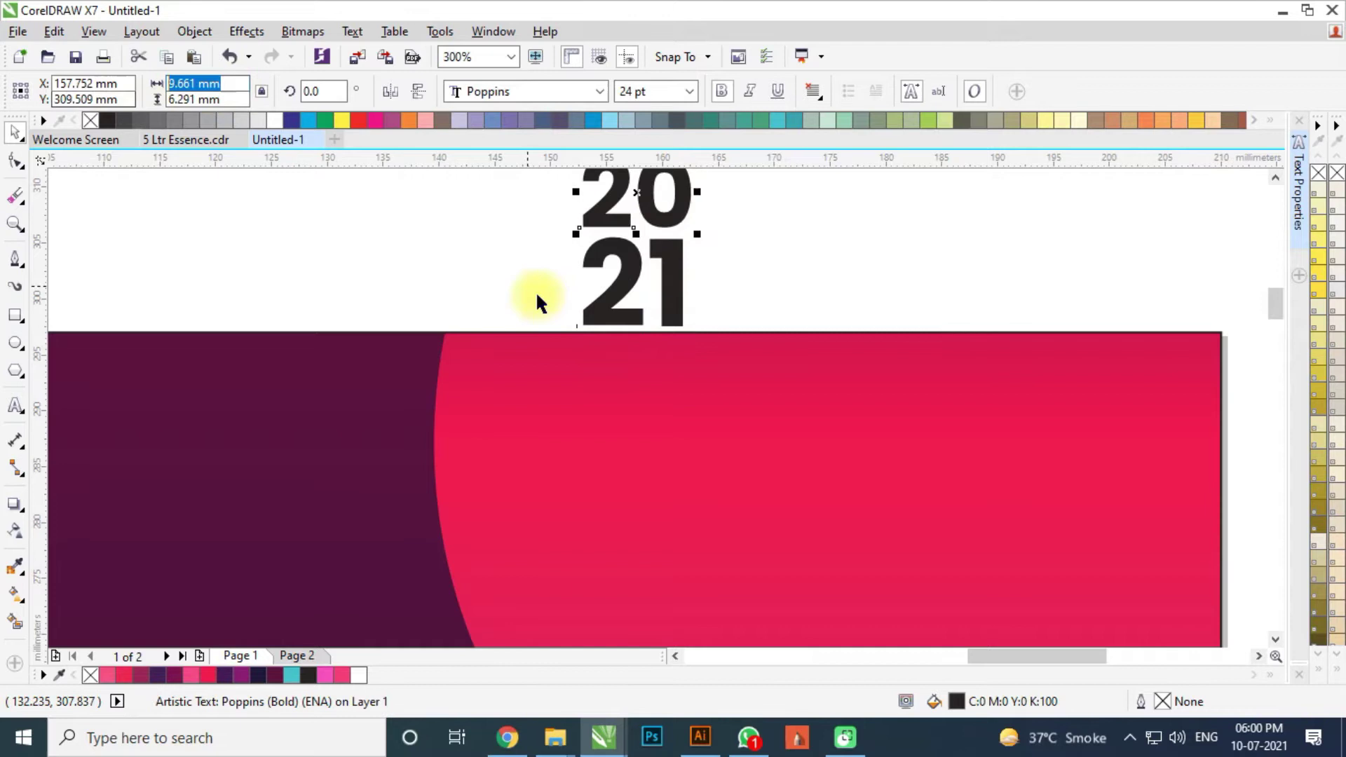
click(604, 321)
drag(230, 84, 76, 91)
key(ctrl+v)
key(Return)
Centre-align the 20 and the 21 on the same vertical axis
scroll(585, 303, down, 1)
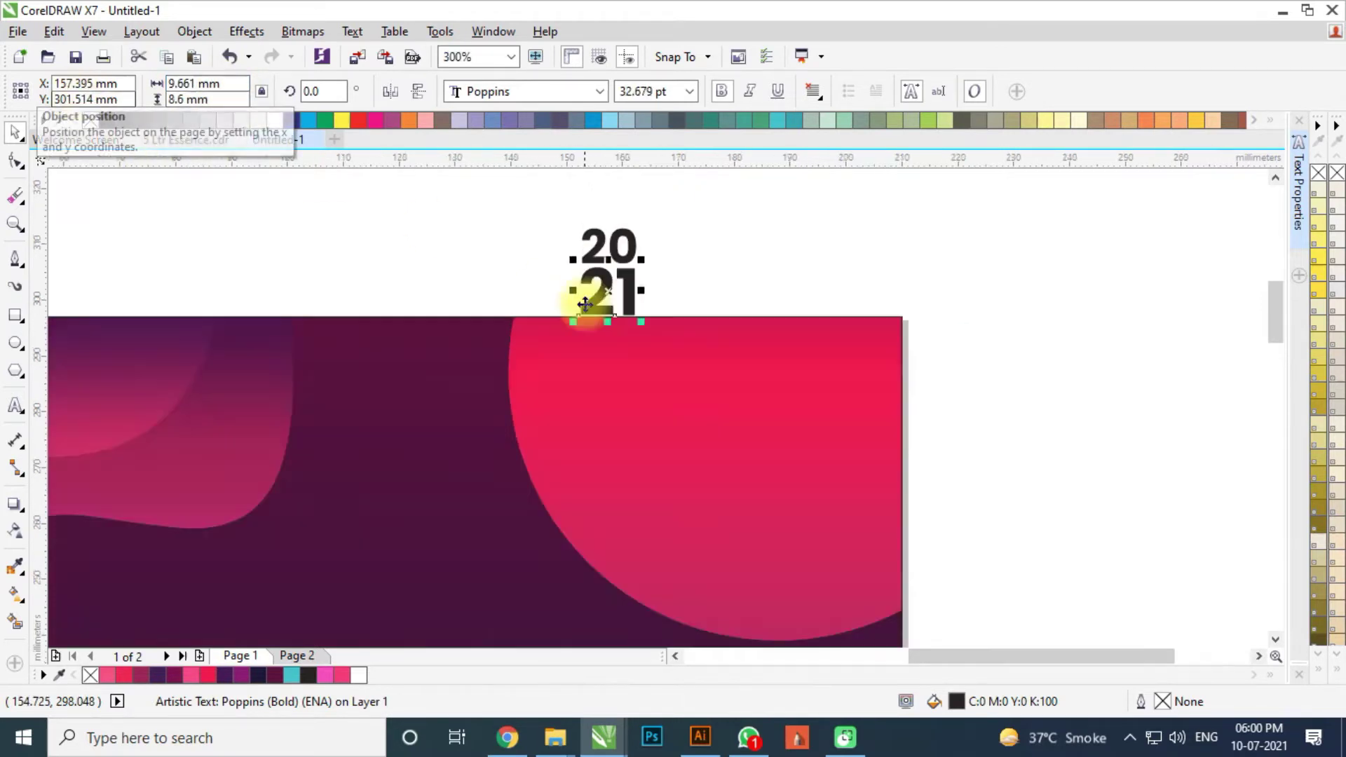
shift+click(595, 254)
key(c)
Enlarge the stacked 20 and 21 to about 51 mm wide and place them over the upper-right circle
drag(697, 201, 493, 372)
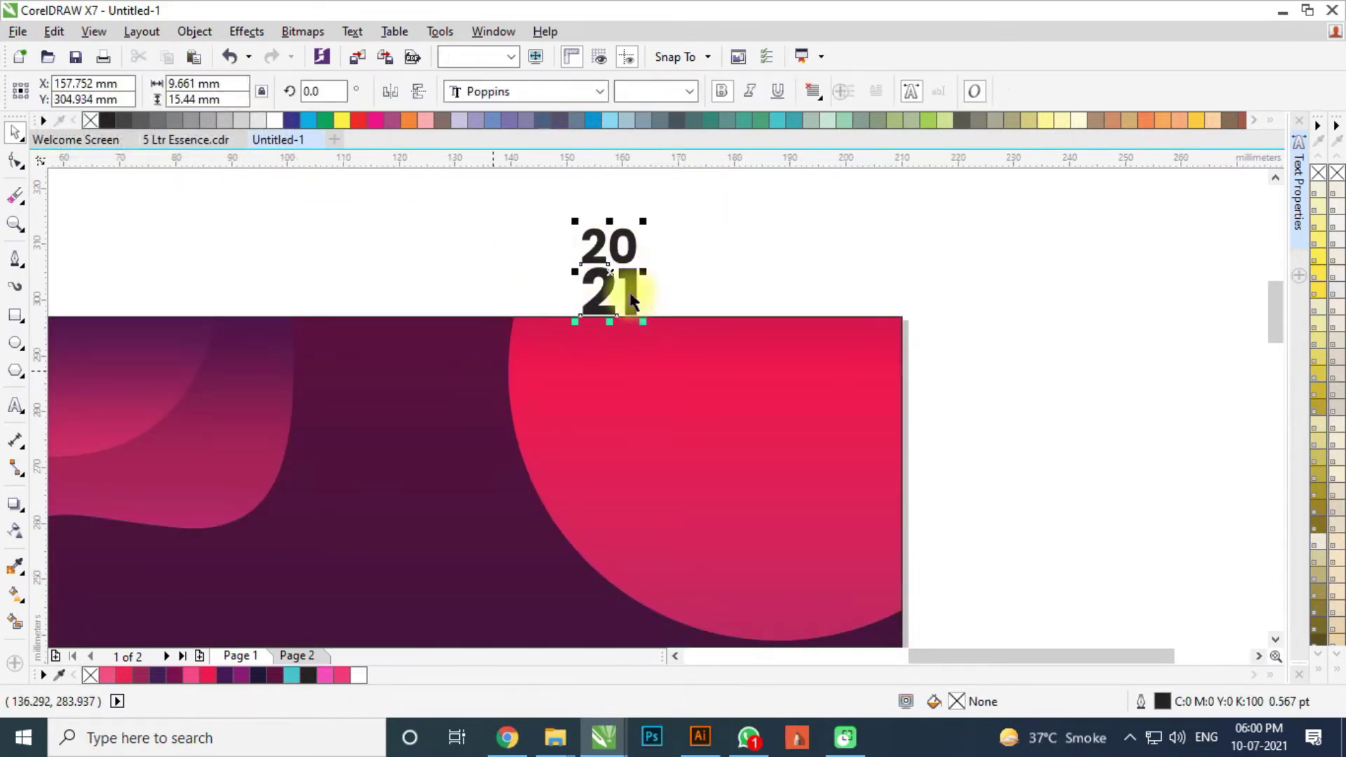
drag(630, 296, 907, 544)
drag(865, 394, 860, 516)
scroll(730, 366, down, 2)
click(781, 397)
scroll(781, 399, up, 1)
drag(838, 246, 577, 525)
click(827, 410)
Fill the 20 with white and give the 21 a white hairline outline with no fill
click(713, 366)
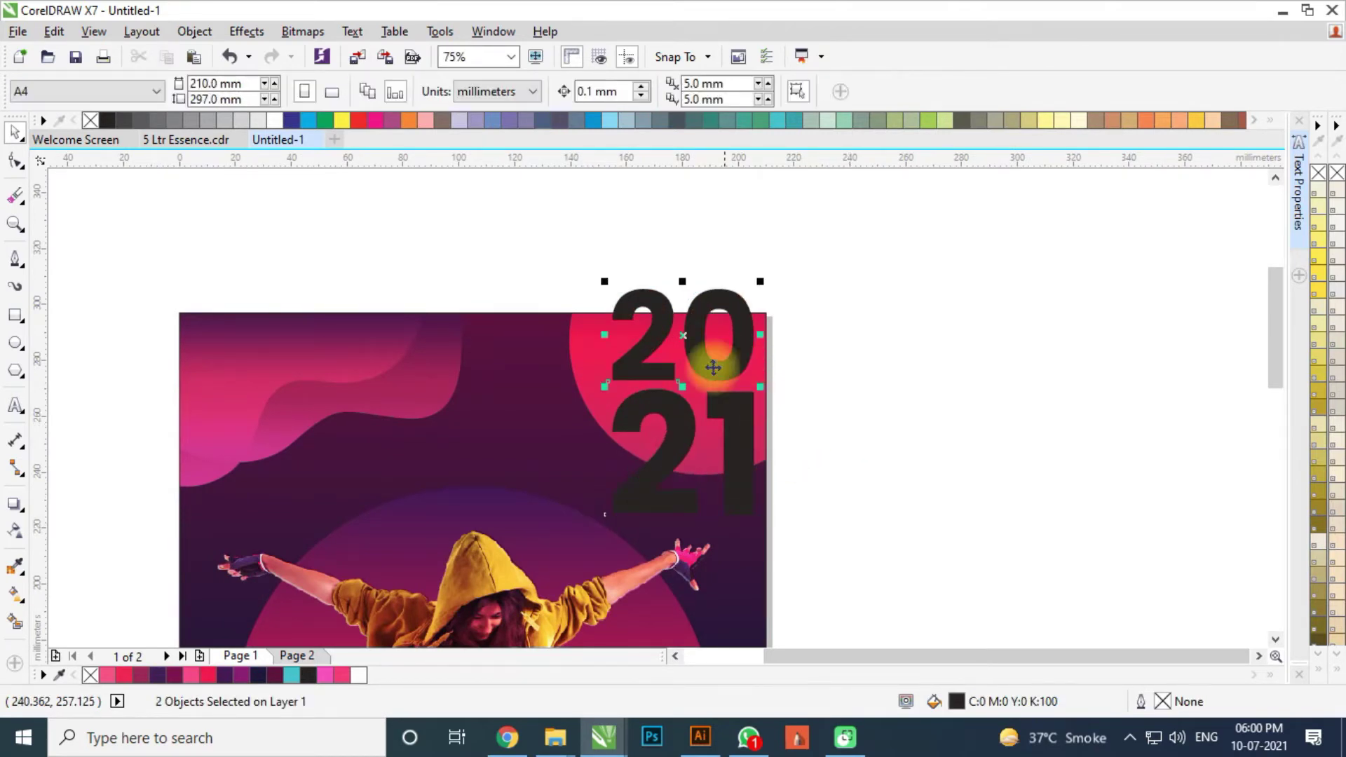
click(275, 121)
click(876, 284)
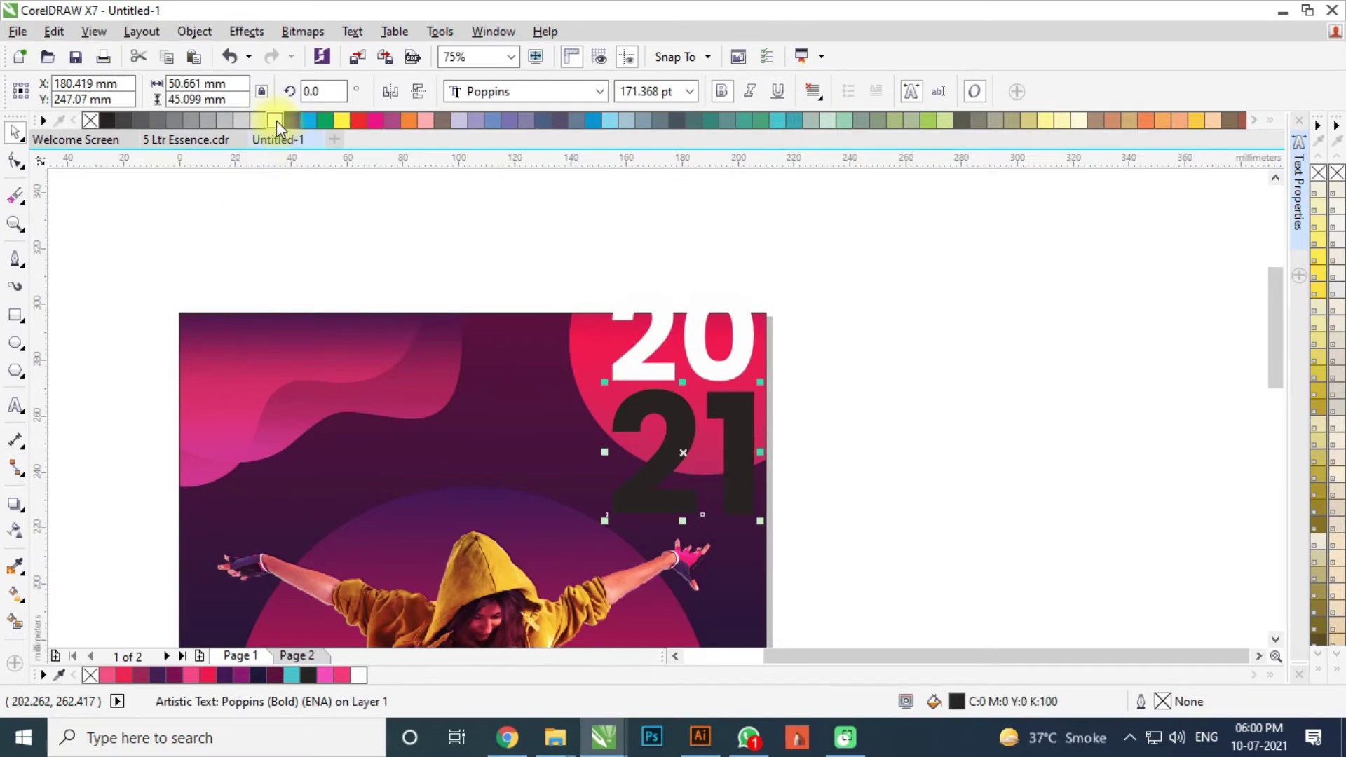
click(815, 297)
Scale the 20 and 21 down slightly together, and scale the 21 alone to about 46 mm wide
drag(839, 274, 563, 539)
drag(760, 282, 749, 295)
click(847, 334)
scroll(740, 408, up, 1)
click(741, 408)
mouse_move(754, 628)
mouse_down()
mouse_move(721, 616)
mouse_move(735, 626)
mouse_up()
scroll(612, 390, down, 1)
click(633, 367)
drag(782, 233, 533, 512)
click(735, 427)
Set the 21's outline width to 1.5 pt and make the outline scale with the object
click(658, 414)
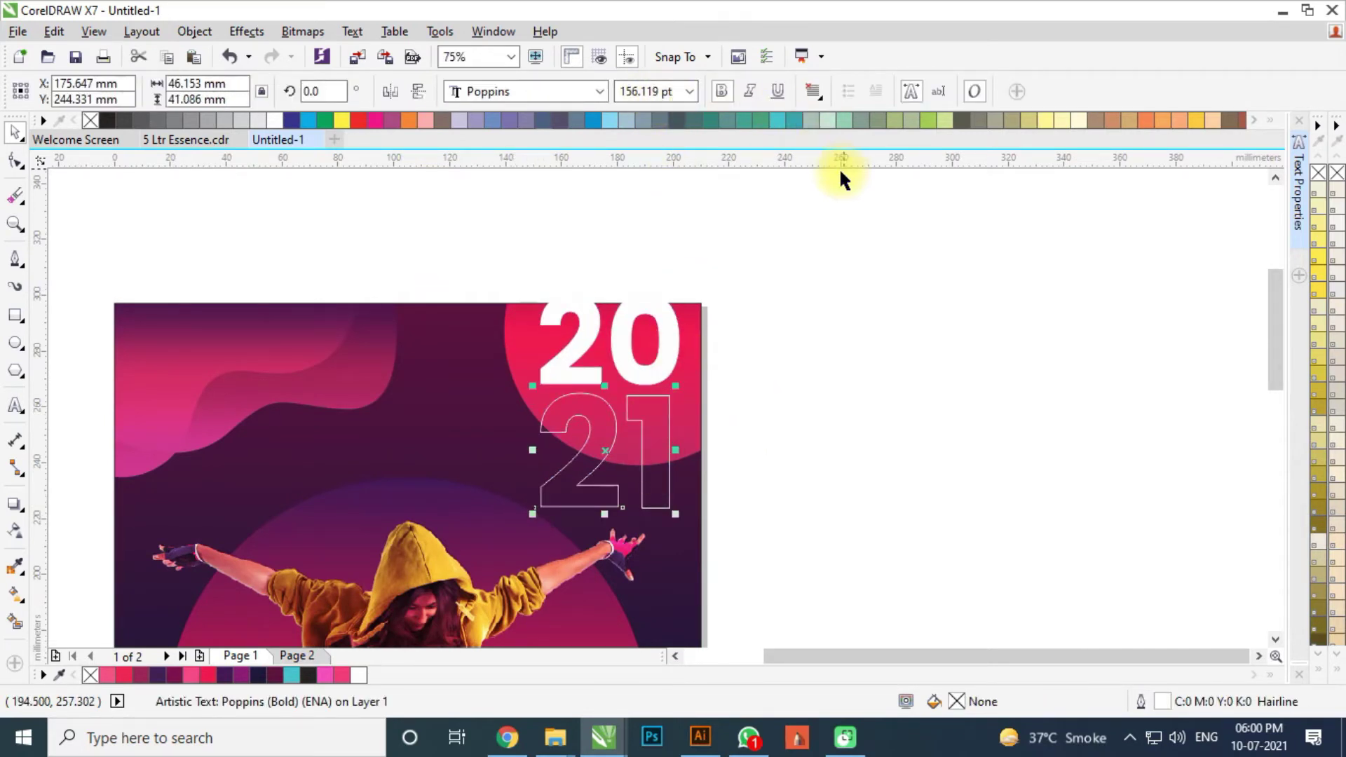
key(F12)
click(548, 240)
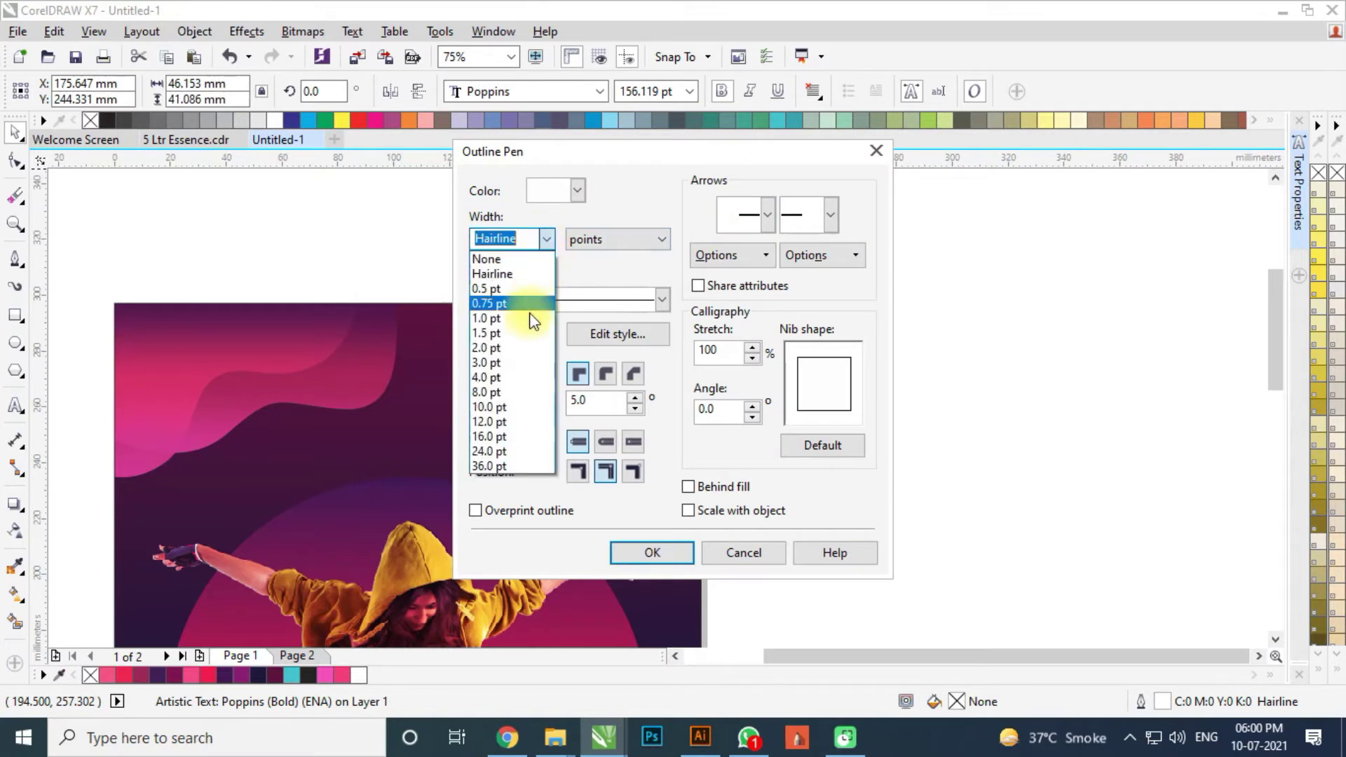
click(530, 336)
click(684, 556)
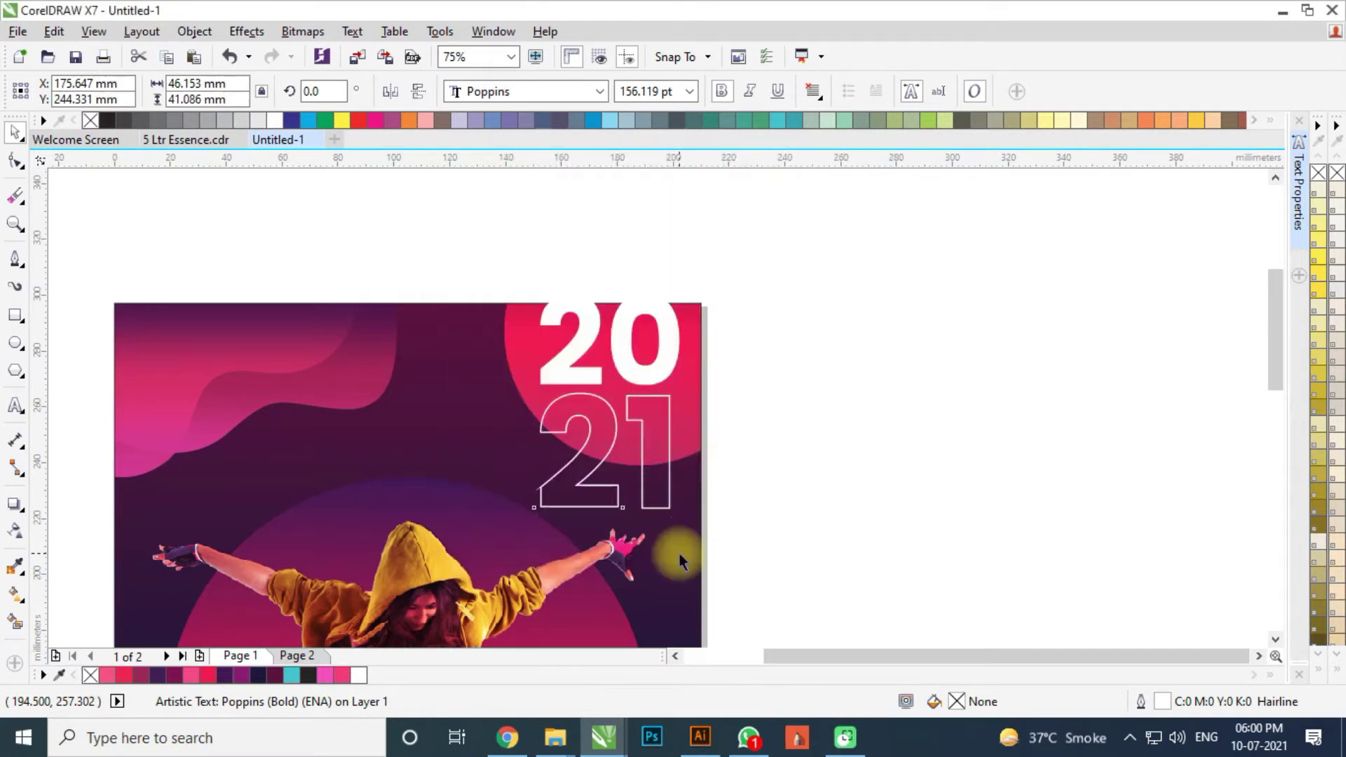
Reduce the 21's outline width to 0.75 pt
drag(797, 249, 522, 525)
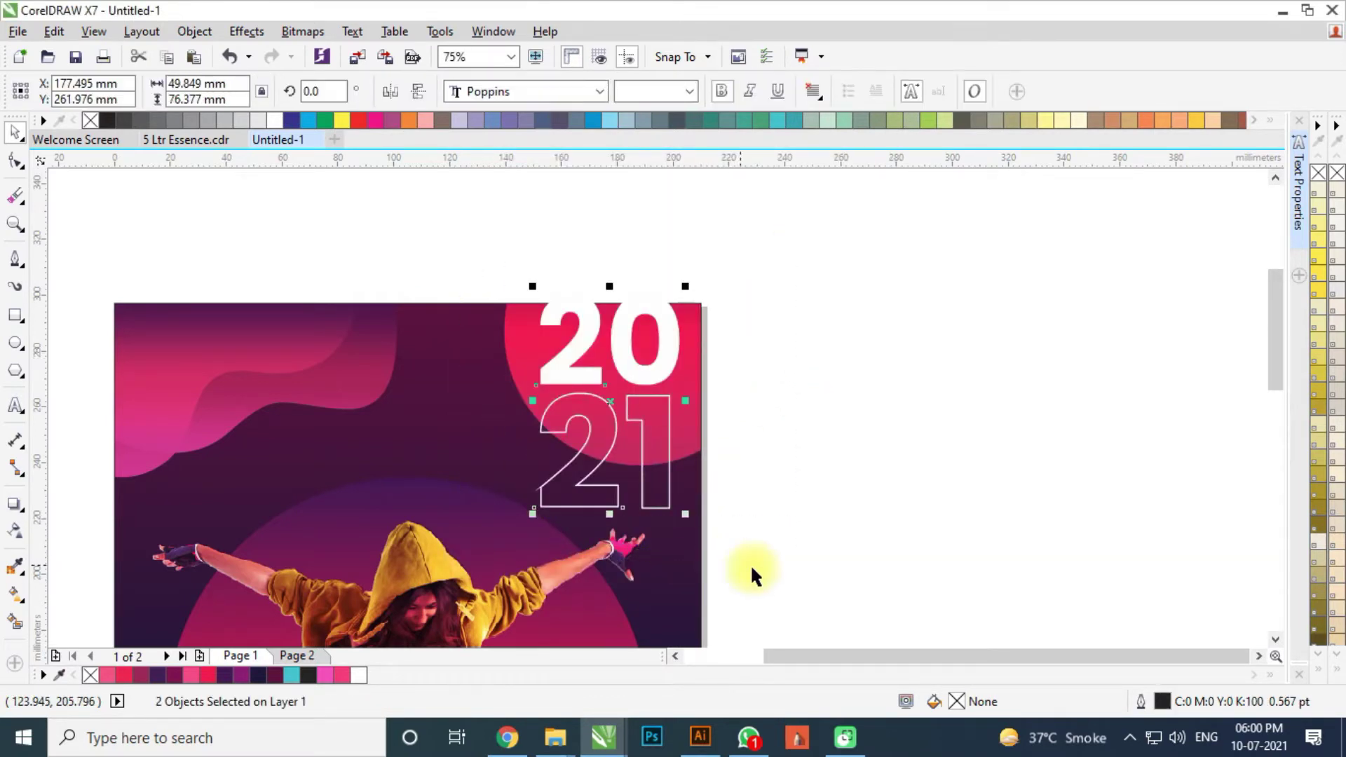
click(711, 486)
click(668, 450)
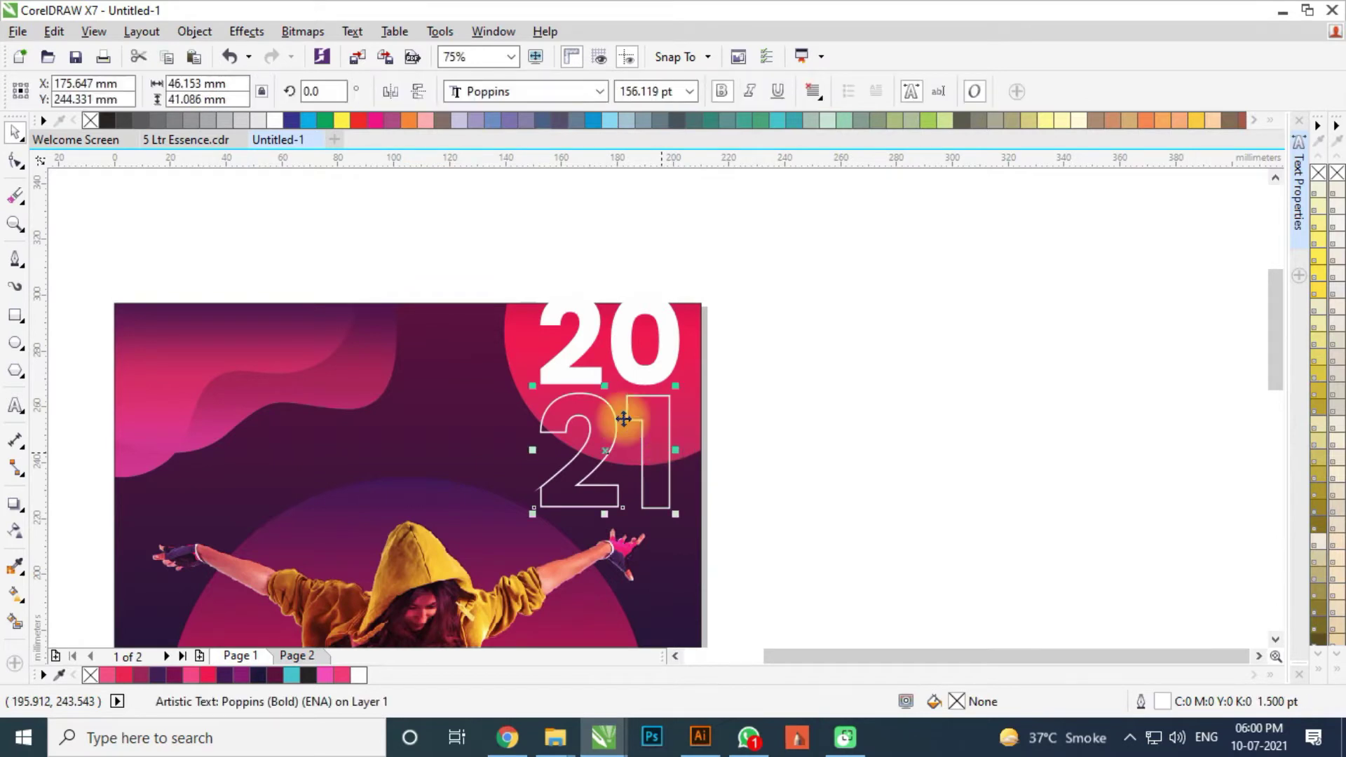
key(F12)
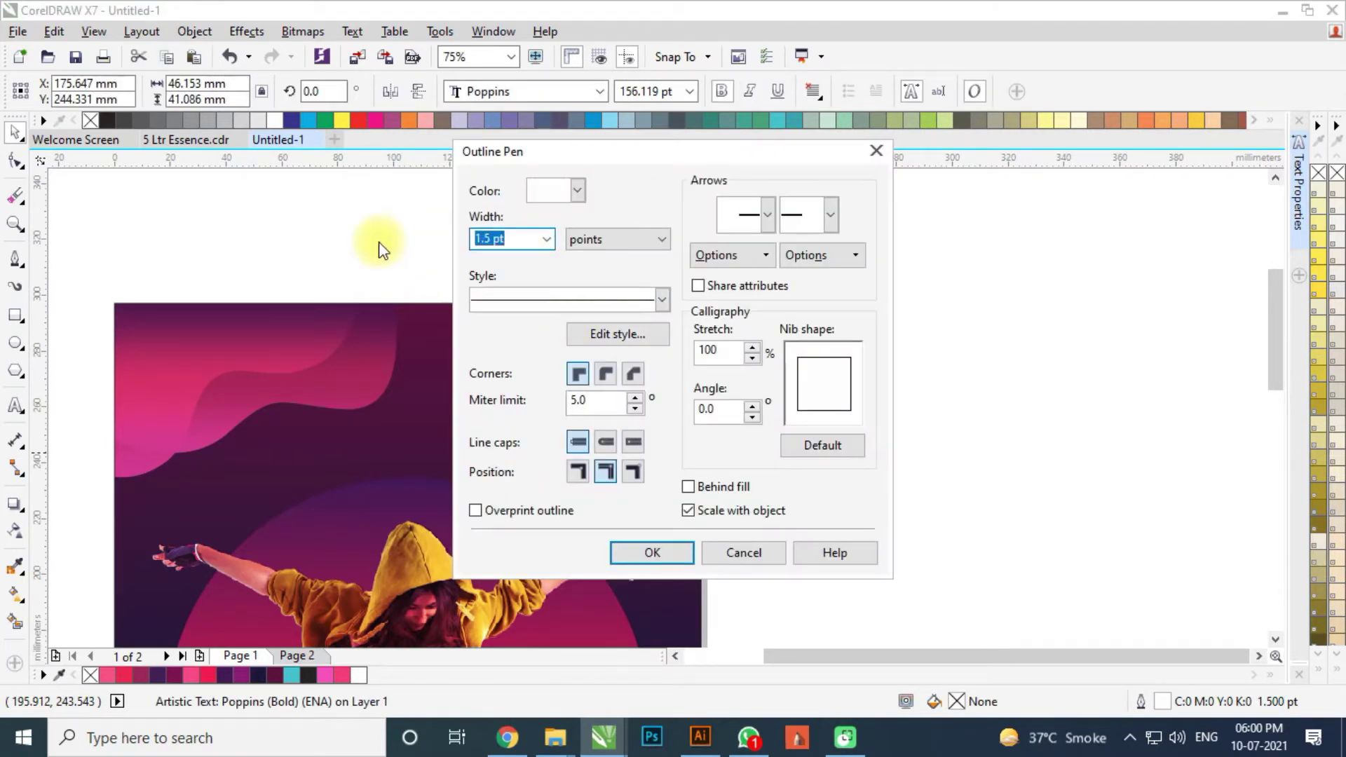
key(Return)
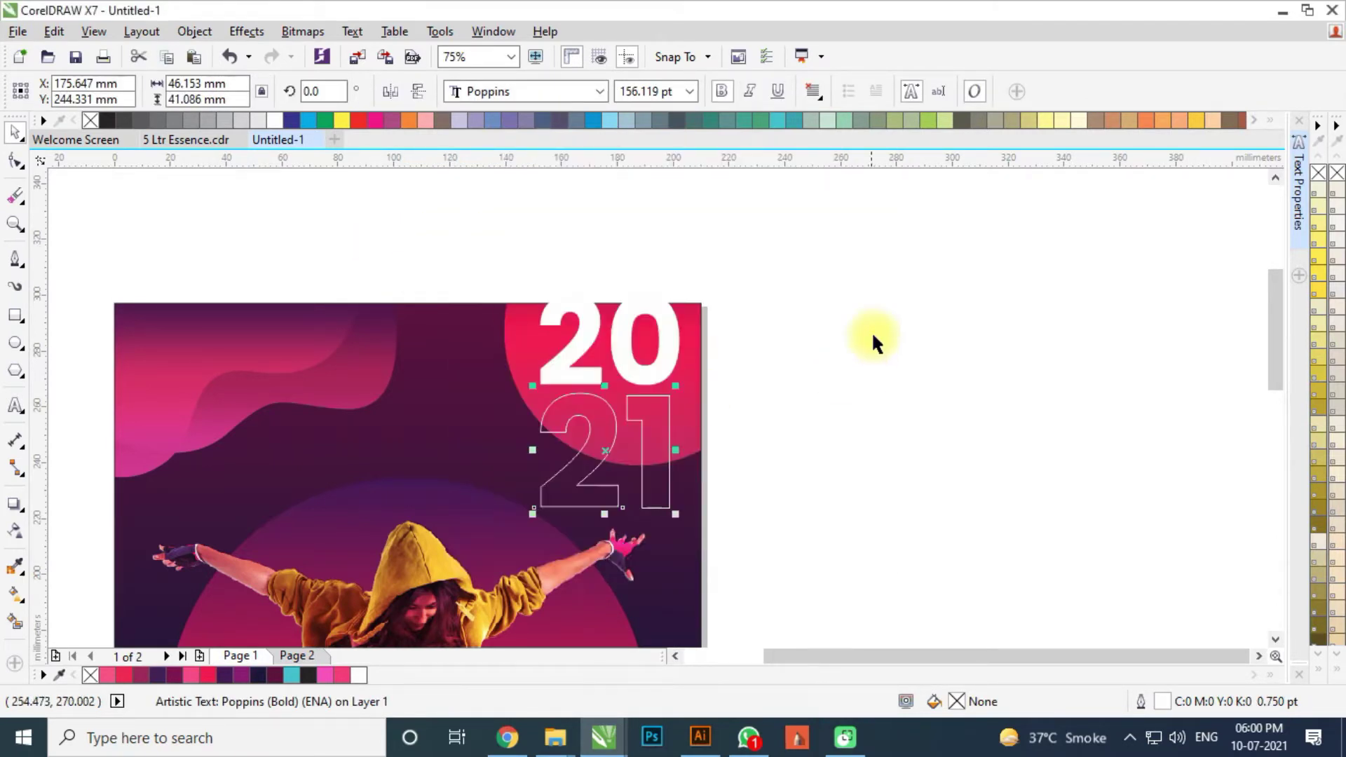
Group the 20 and the 21 and move the group about 5 mm horizontally towards the page's right edge
drag(727, 240, 489, 565)
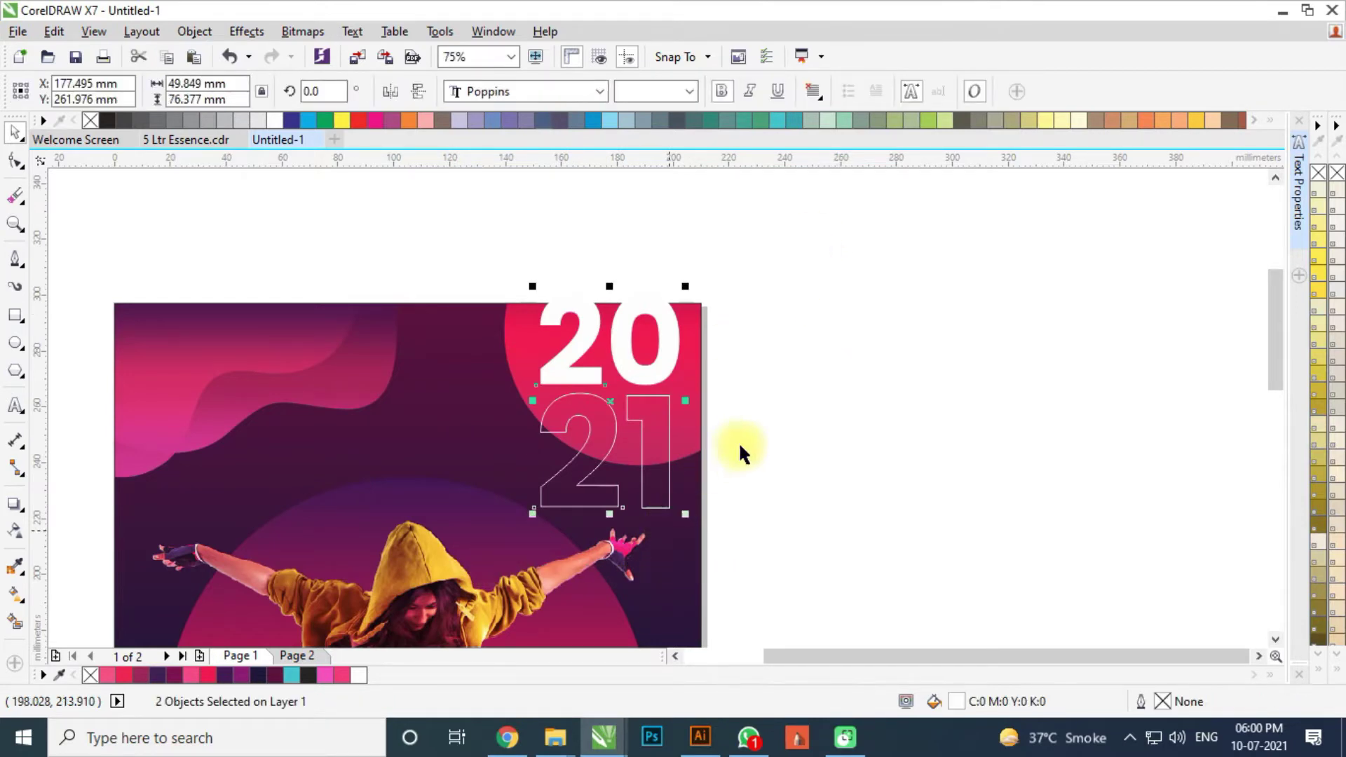
key(ctrl+g)
drag(655, 365, 712, 352)
scroll(661, 367, up, 2)
scroll(709, 349, down, 2)
click(755, 365)
Cut the grouped year text, paste it inside the background rectangle's PowerClip, and finish editing the contents
click(707, 356)
key(ctrl+x)
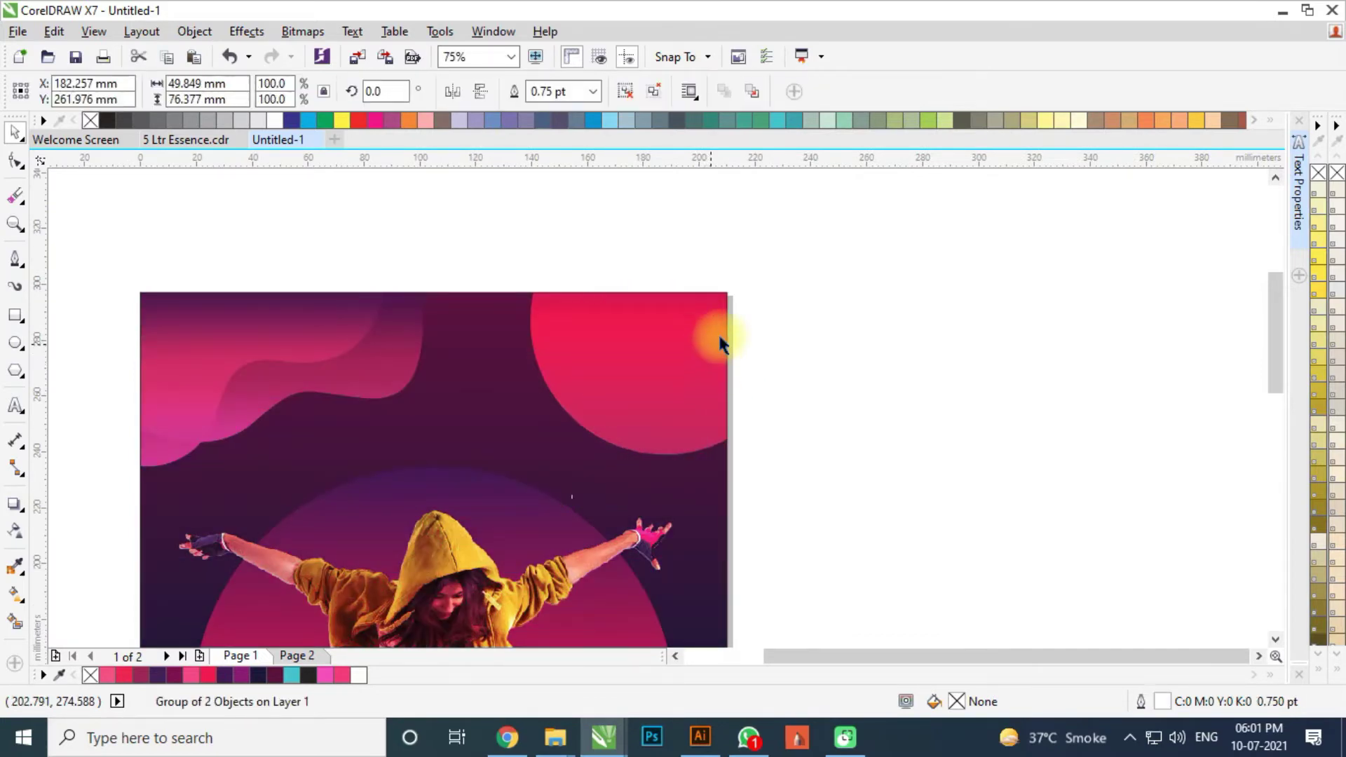
click(720, 337)
key(ctrl+v)
ctrl+click(890, 317)
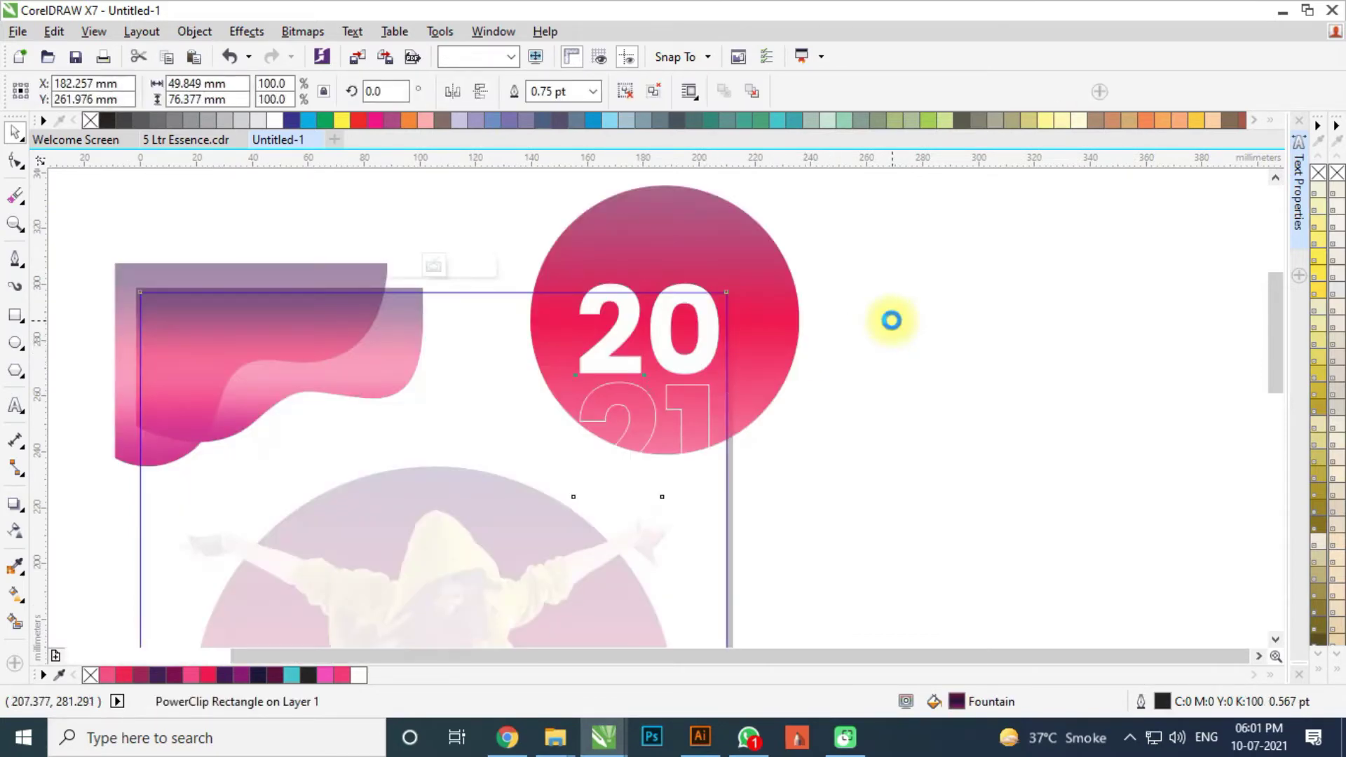
Remove the outline from the PowerClip background rectangle
click(167, 318)
click(181, 243)
click(193, 296)
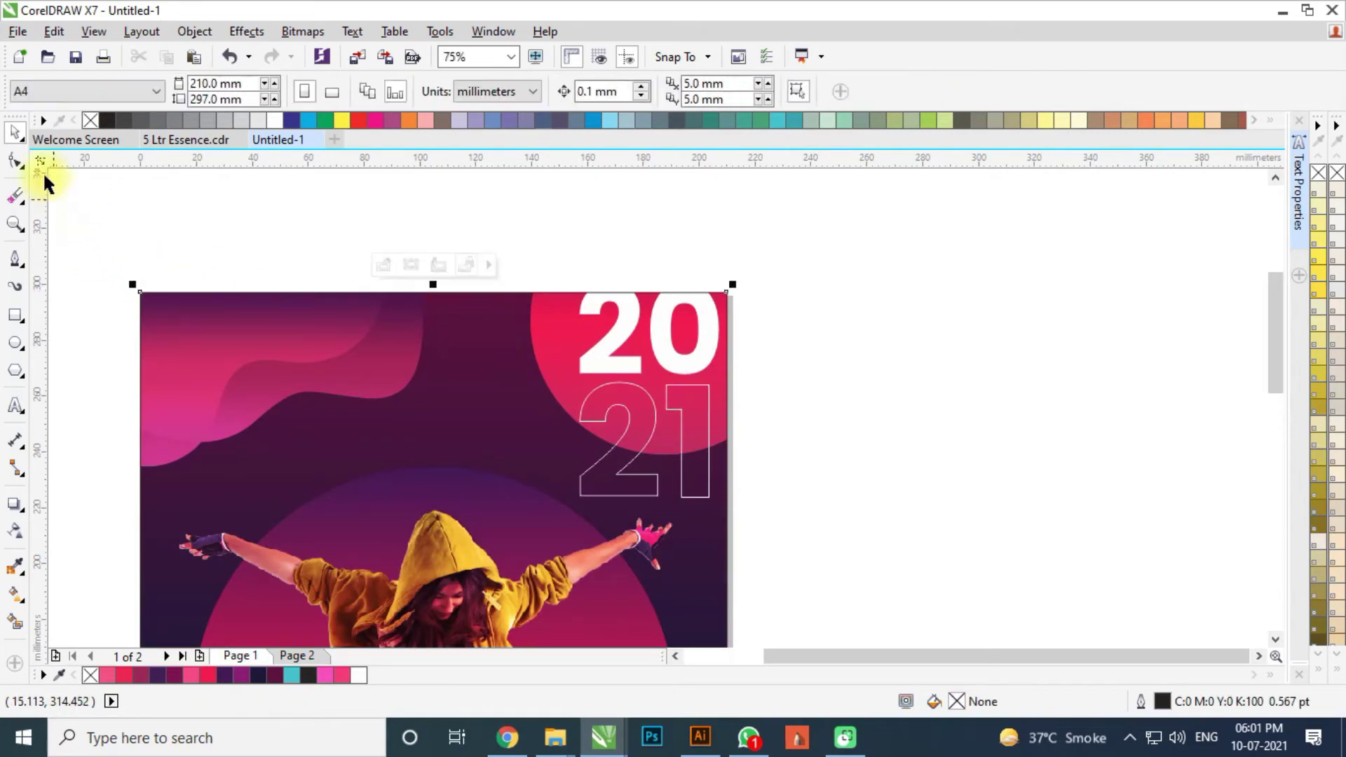
right_click(89, 121)
click(814, 291)
scroll(815, 291, down, 1)
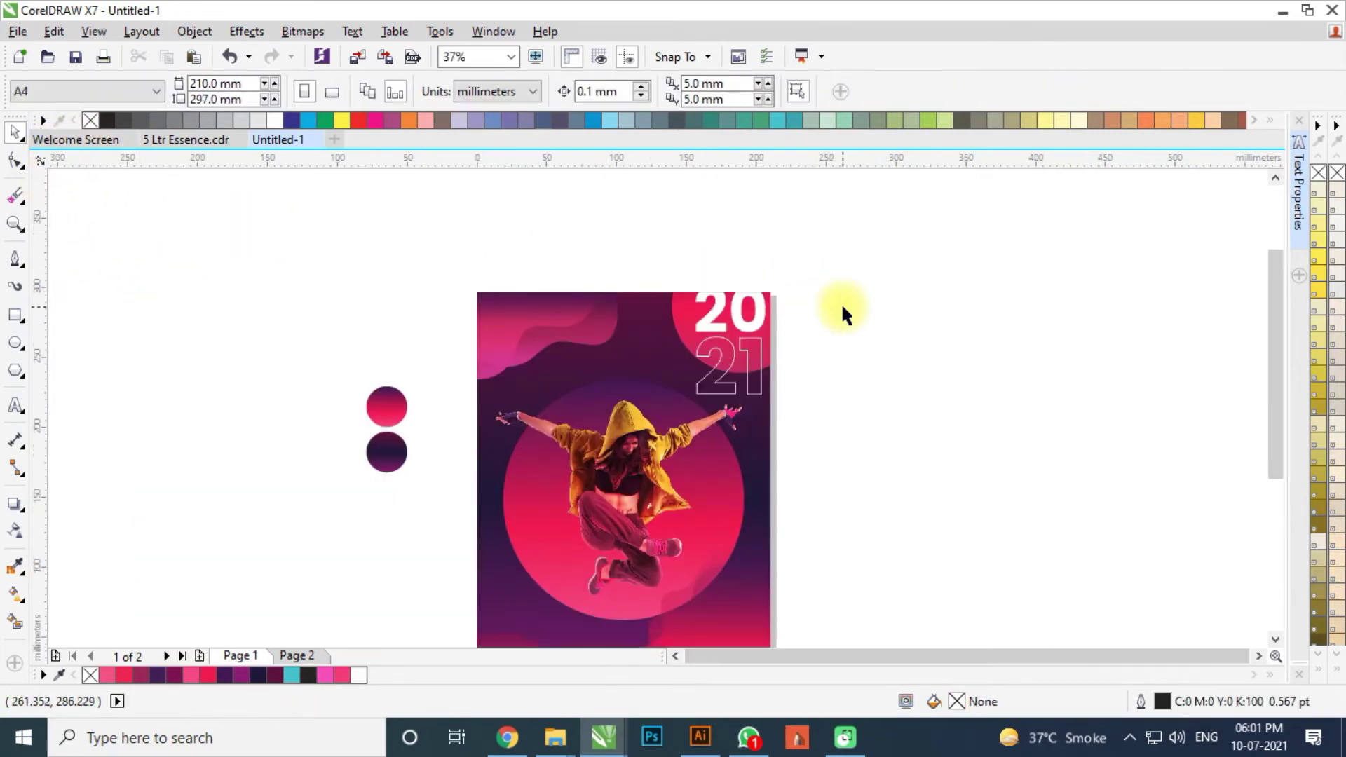
Add the artistic text "Club Name" over the waves in the poster's upper-left area
scroll(558, 322, up, 2)
click(16, 405)
click(335, 351)
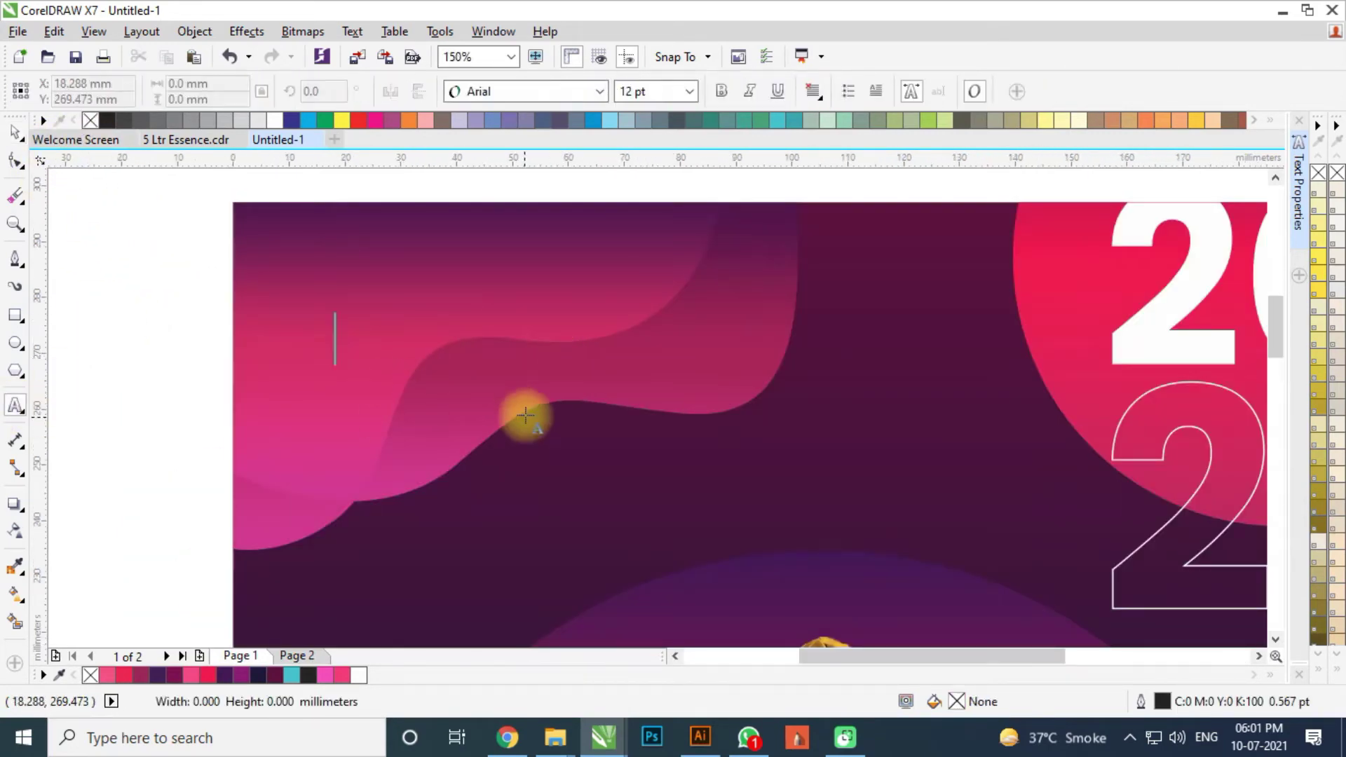
text(cL;U)
key(ctrl+a)
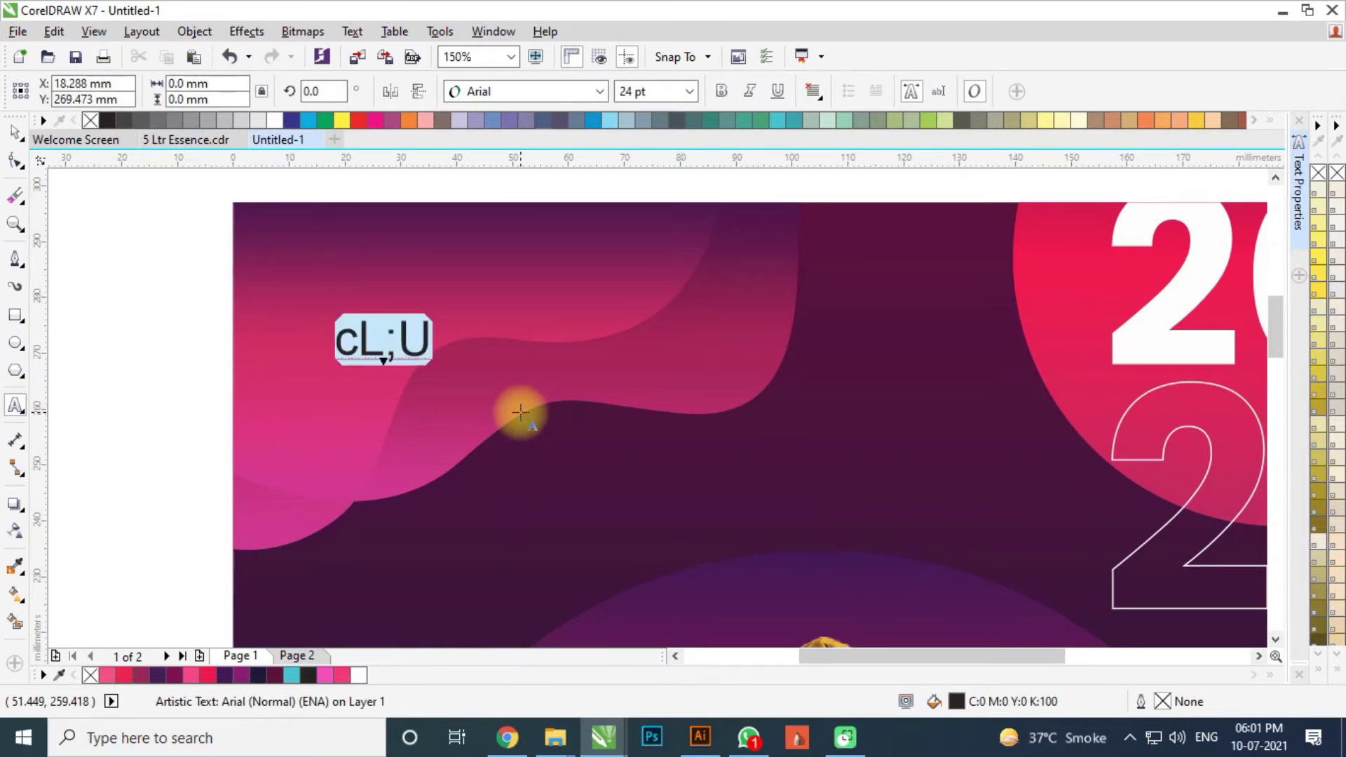
text(Club Name)
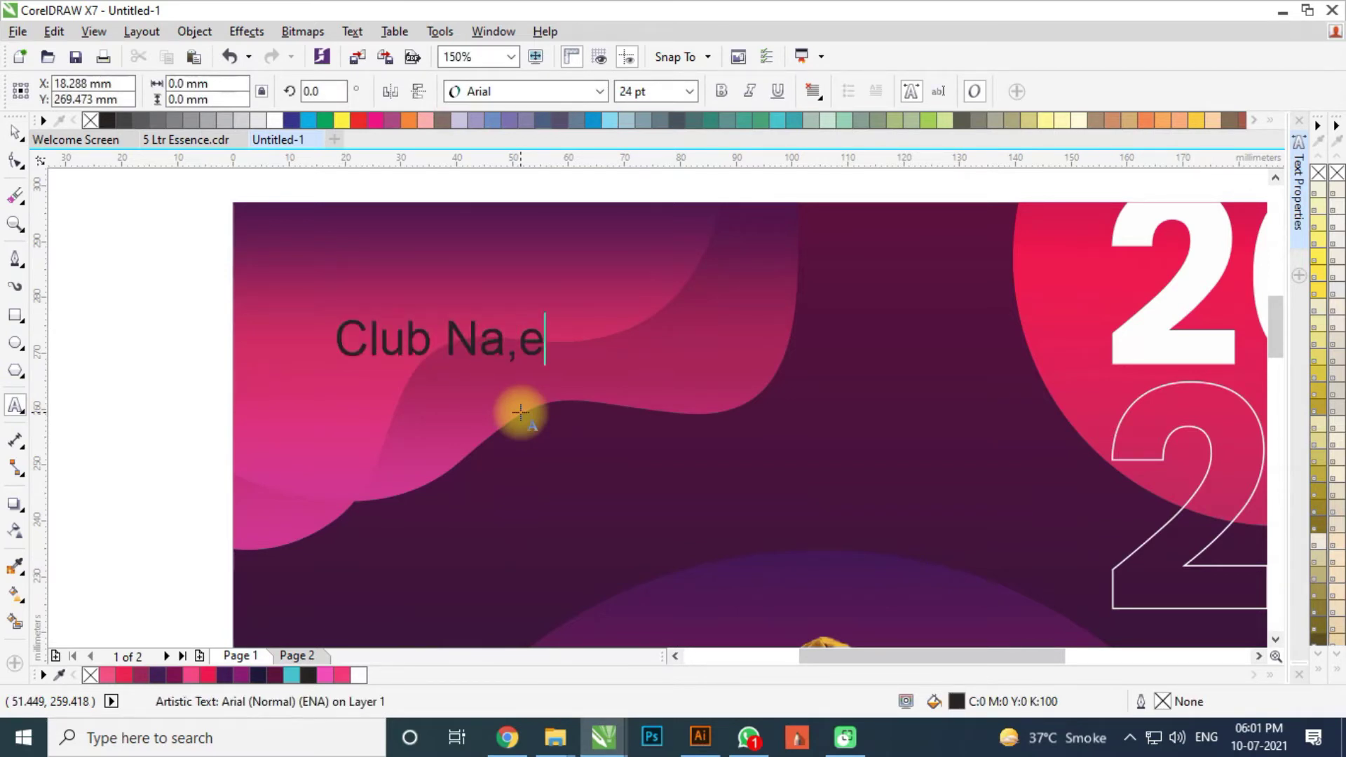
Set the Club Name text's font to Poppins and convert it to uppercase
key(ctrl+space)
click(600, 92)
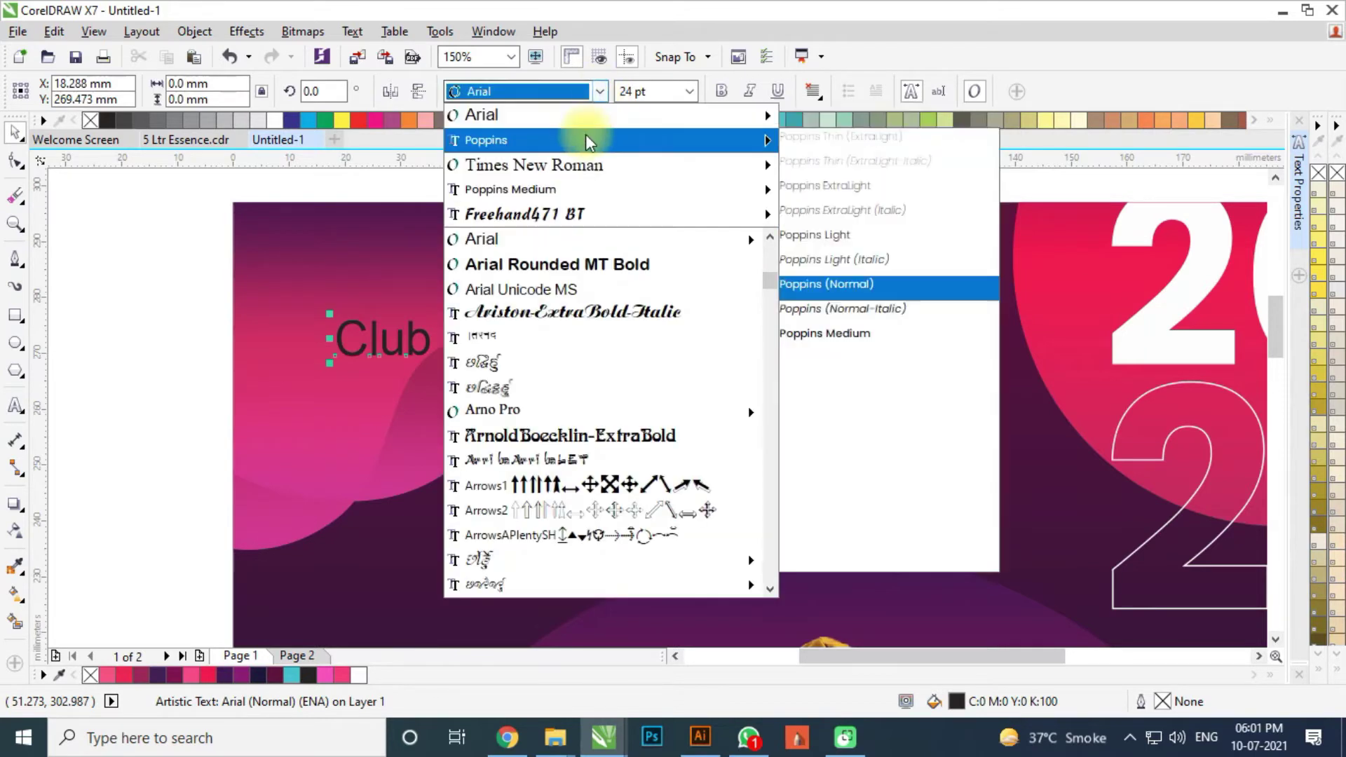
click(586, 140)
double_click(556, 321)
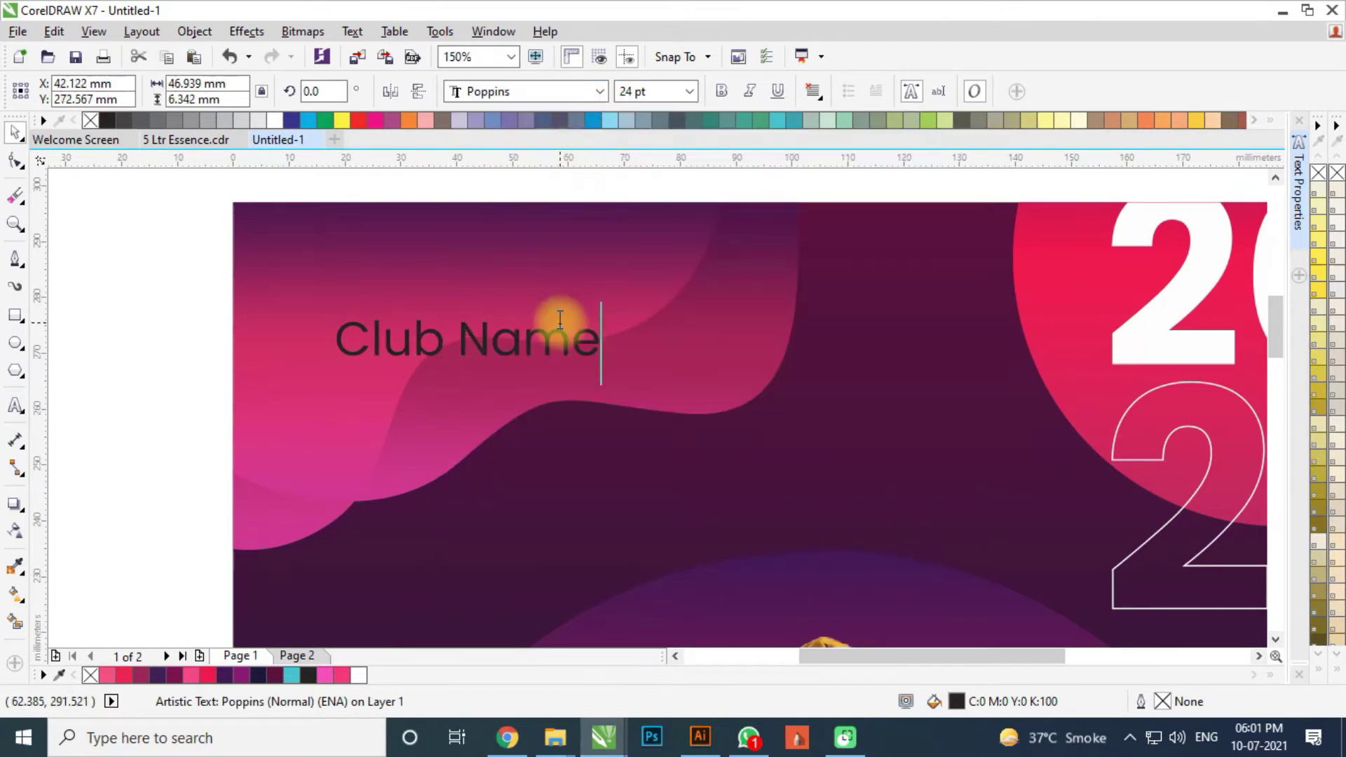
key(ctrl+a)
key(shift+F3)
key(ctrl+space)
Align CLUB NAME with the top-left corner of the invisible margin rectangle and fill the text white
shift+click(555, 298)
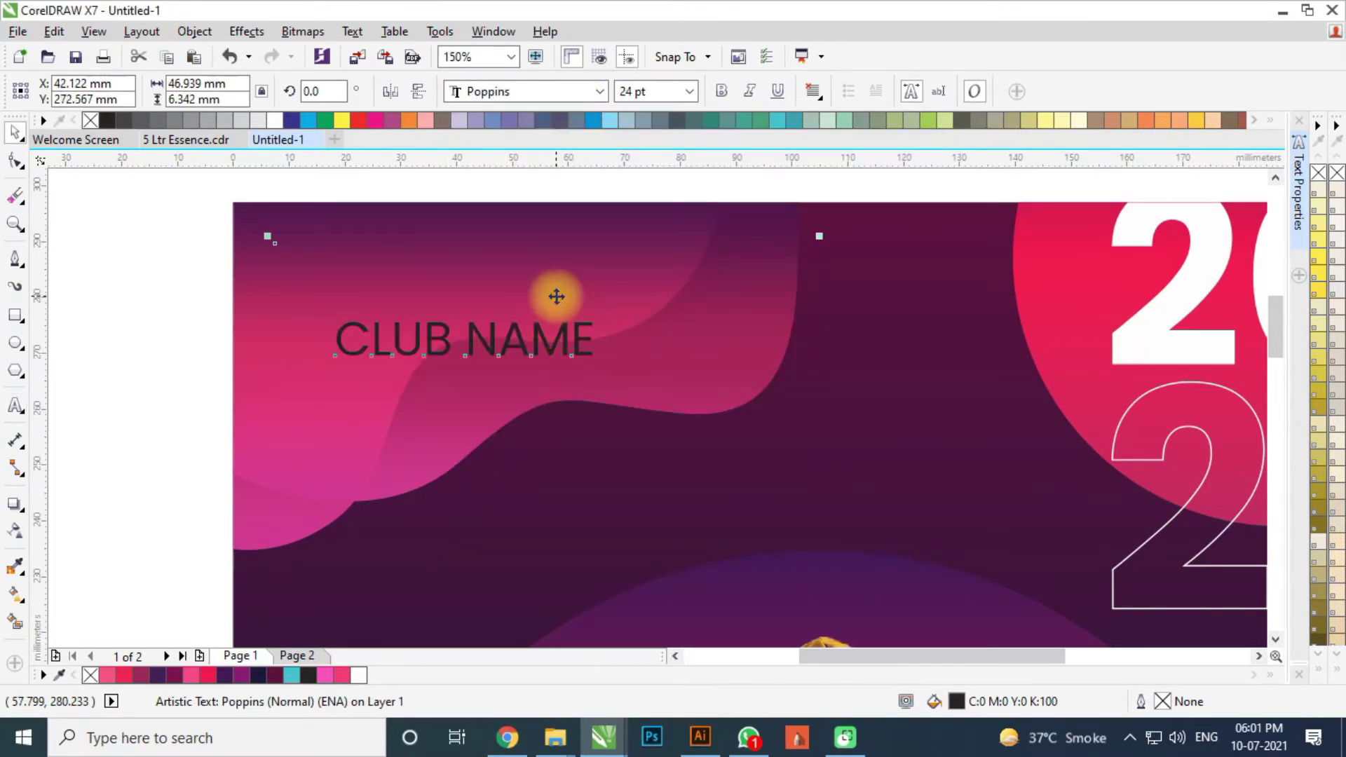
key(t)
key(l)
click(375, 272)
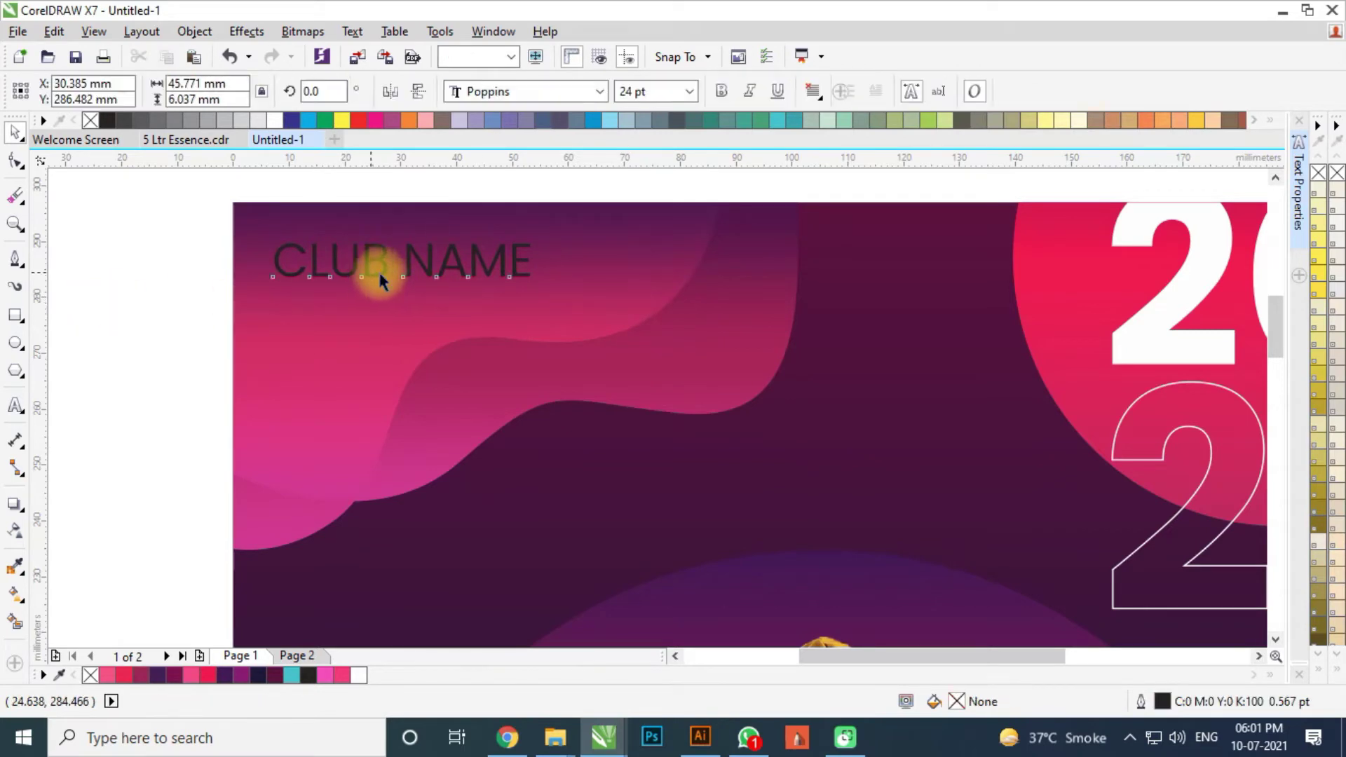
click(277, 120)
key(Escape)
scroll(526, 267, down, 2)
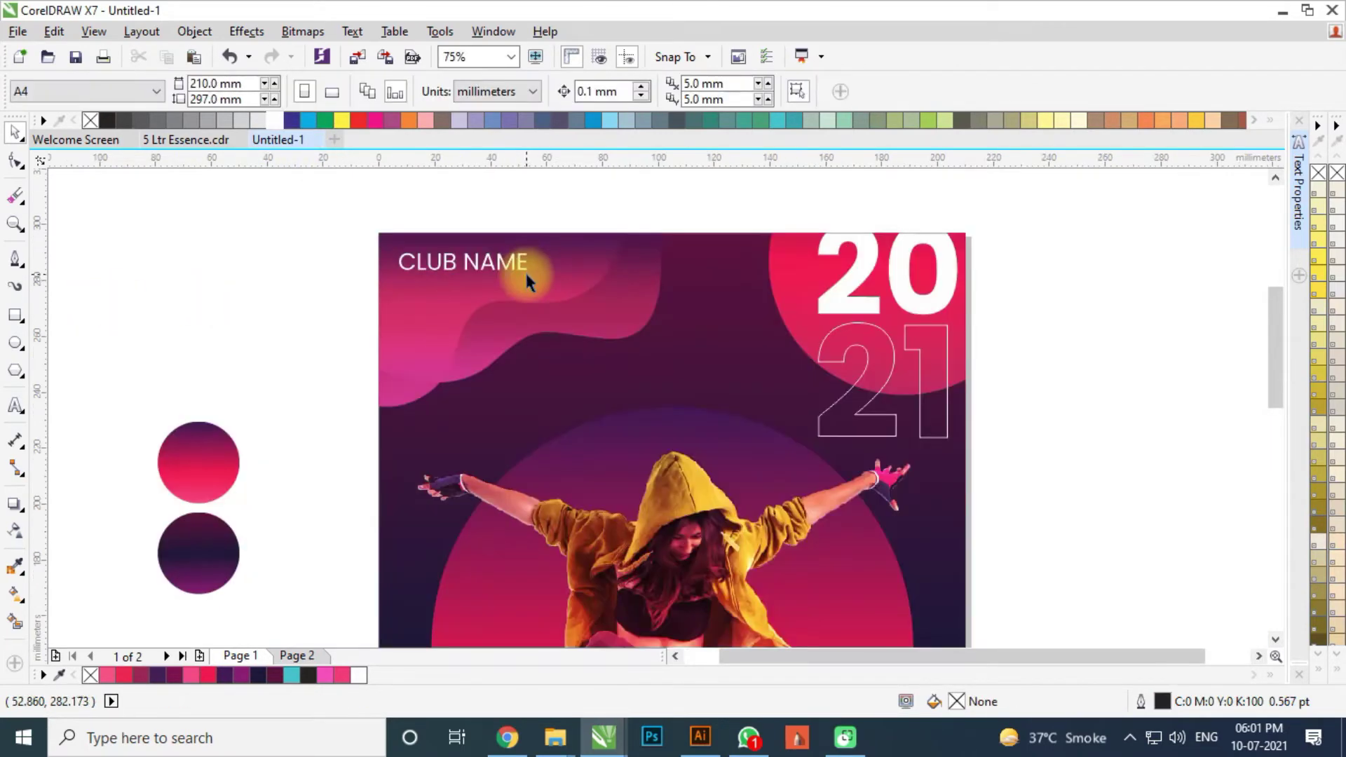
Reduce the invisible margin rectangle's width and height by 5 mm and realign CLUB NAME with its top-left corner
scroll(533, 302, up, 1)
click(537, 319)
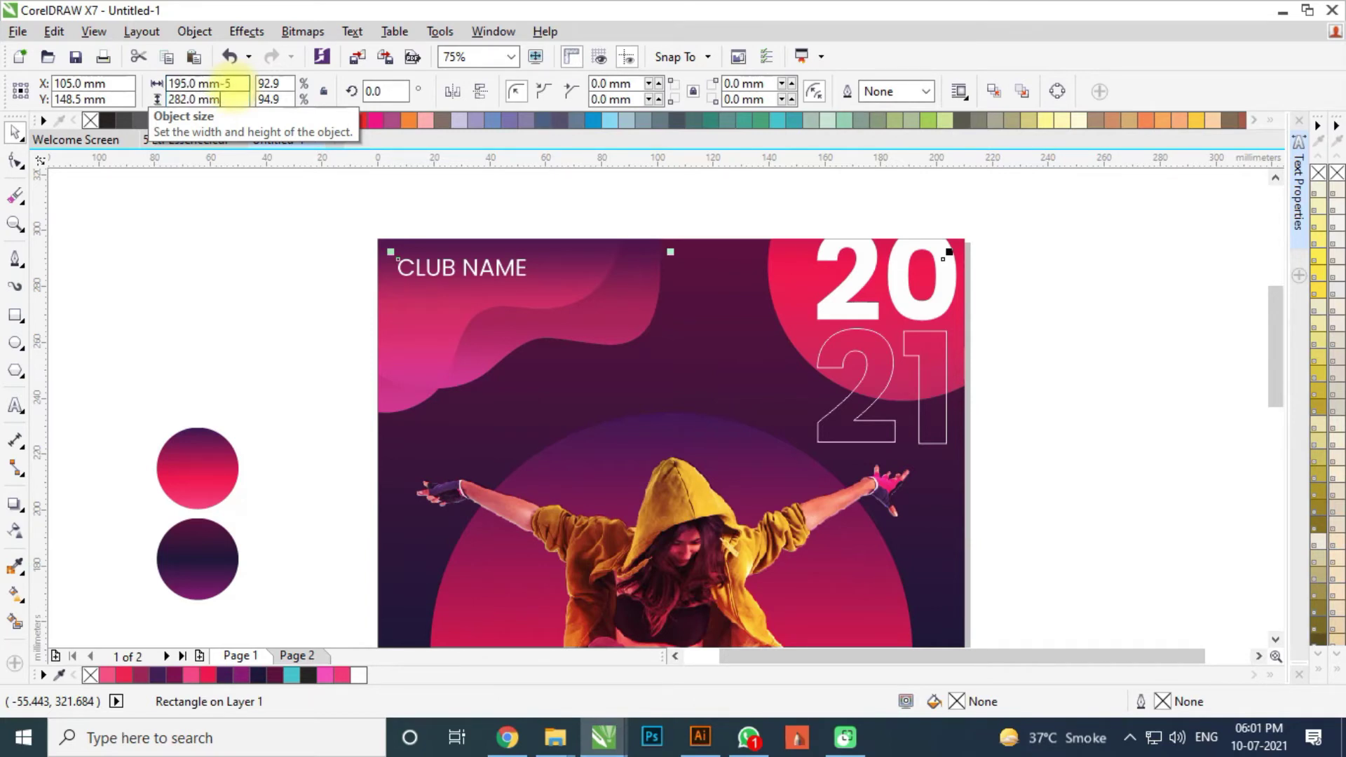
drag(250, 221, 575, 346)
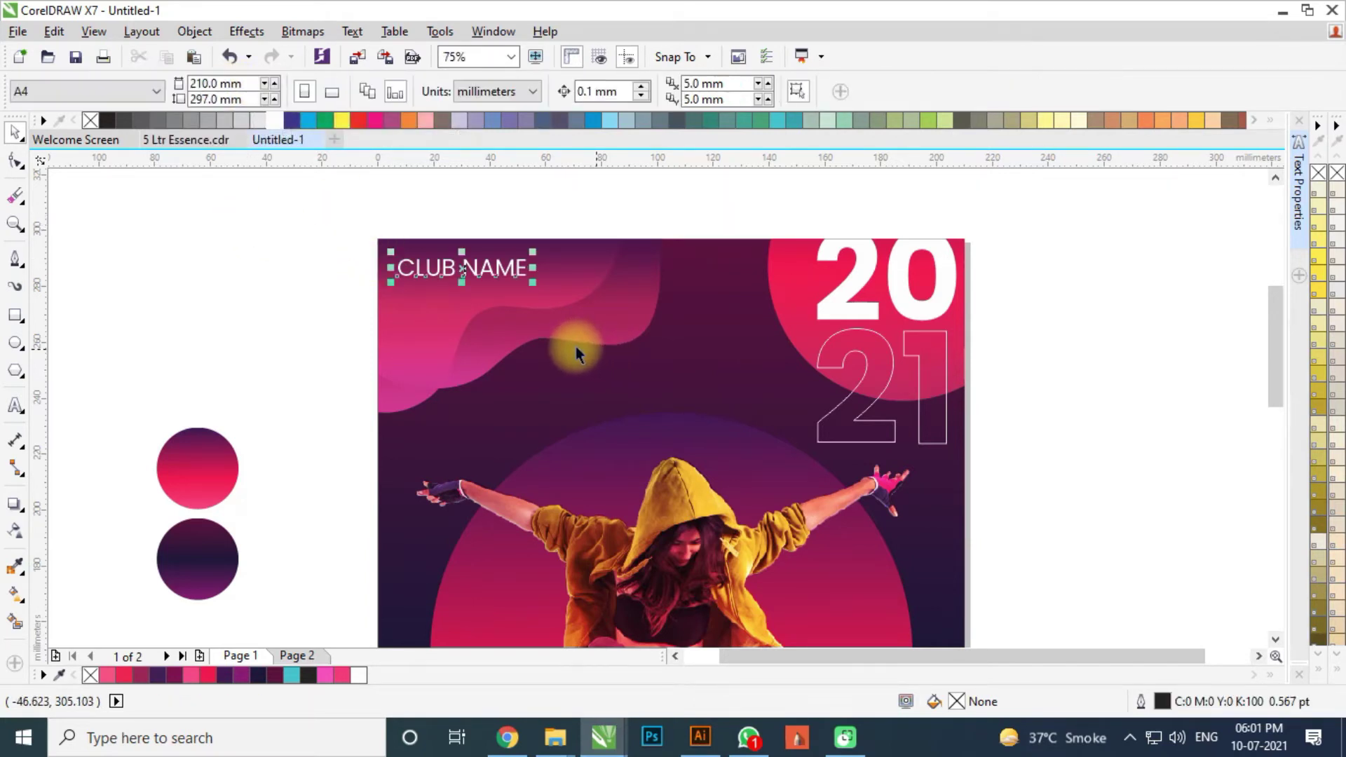
shift+click(571, 345)
key(l)
key(t)
scroll(484, 287, up, 2)
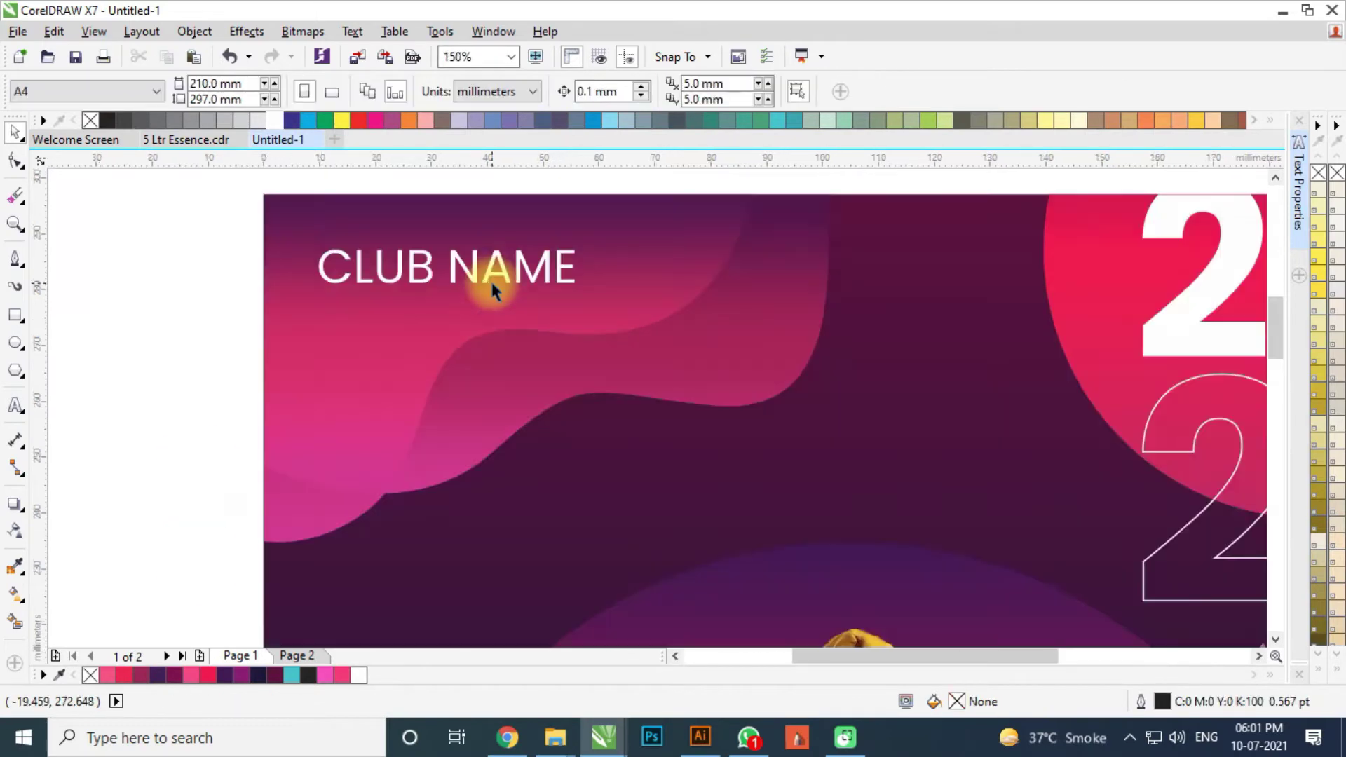
Duplicate CLUB NAME directly below itself and change the copy's text to "DJ"
click(491, 270)
drag(495, 261, 494, 337)
double_click(495, 337)
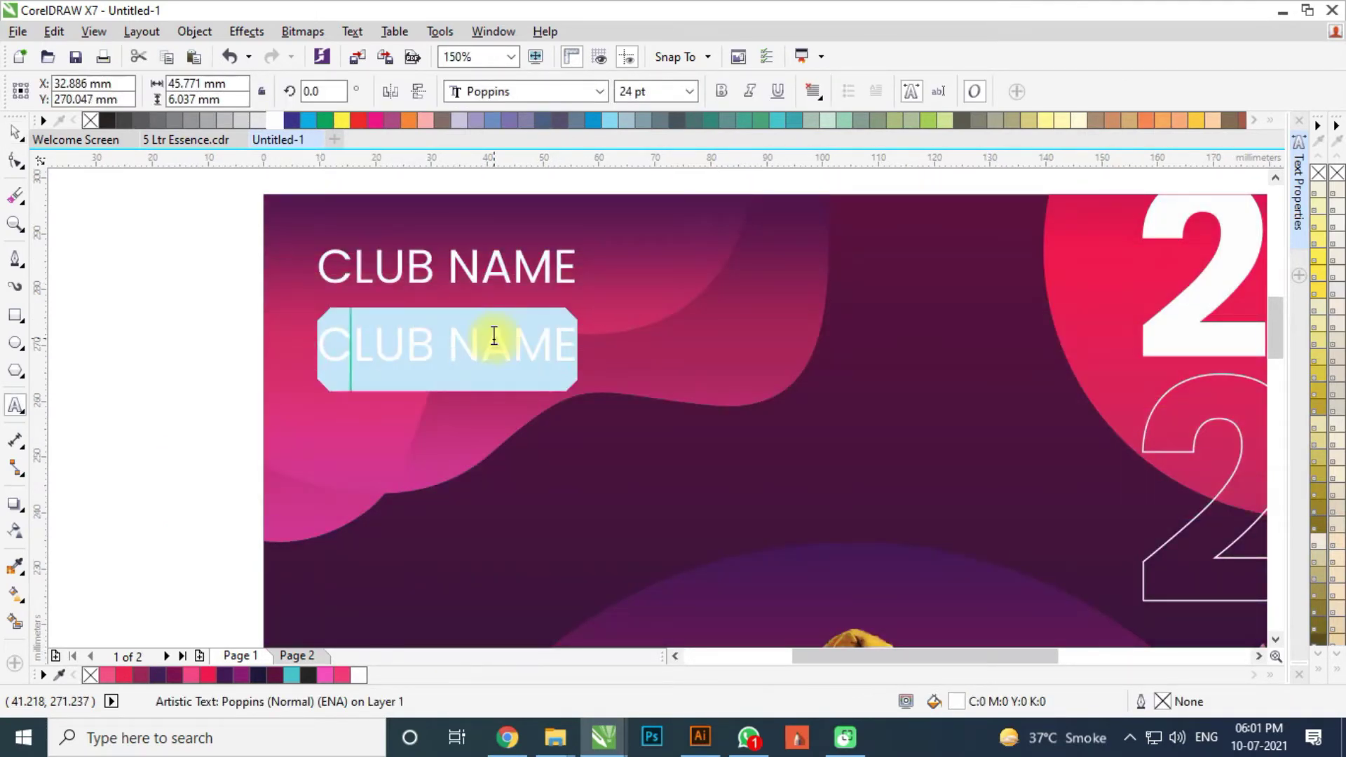
text(DJ)
Make the DJ text bold, enlarge it to about 89 pt and place it just under CLUB NAME
click(600, 92)
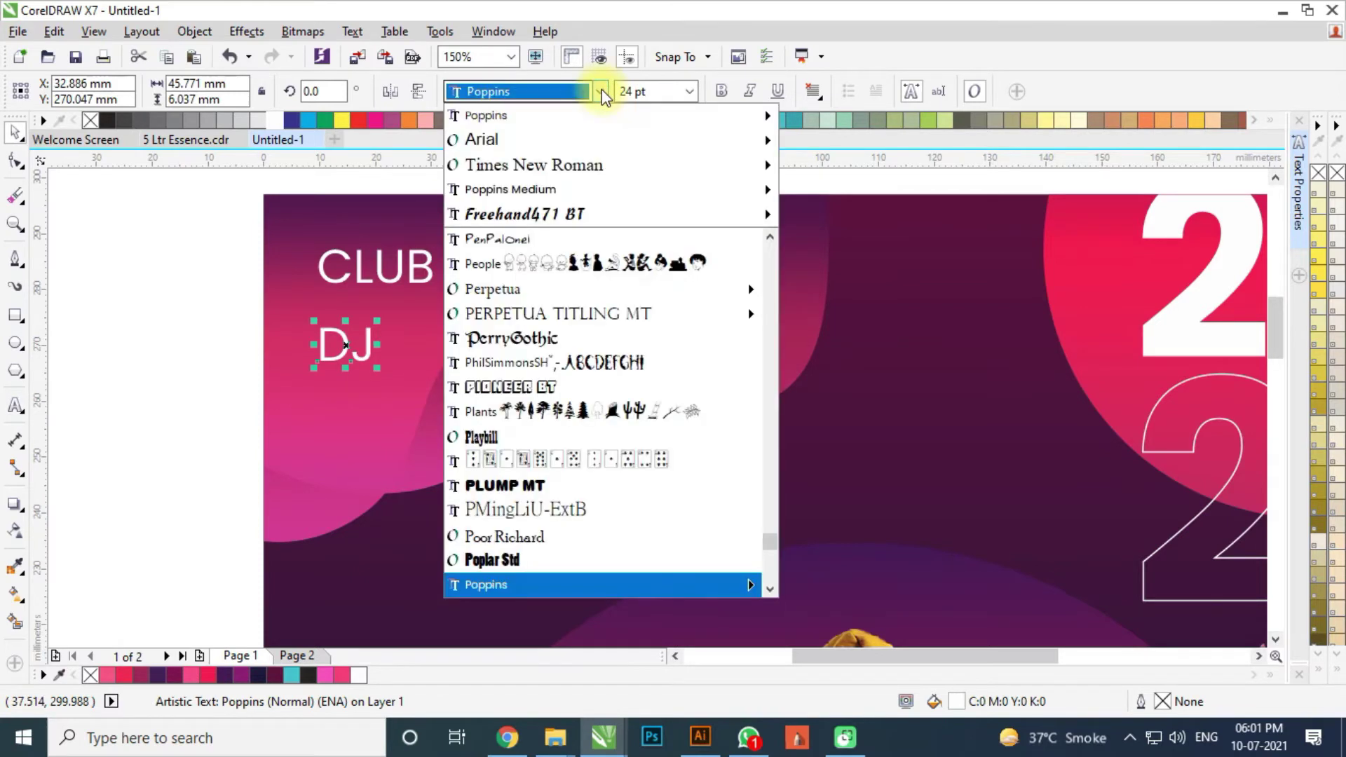
click(602, 90)
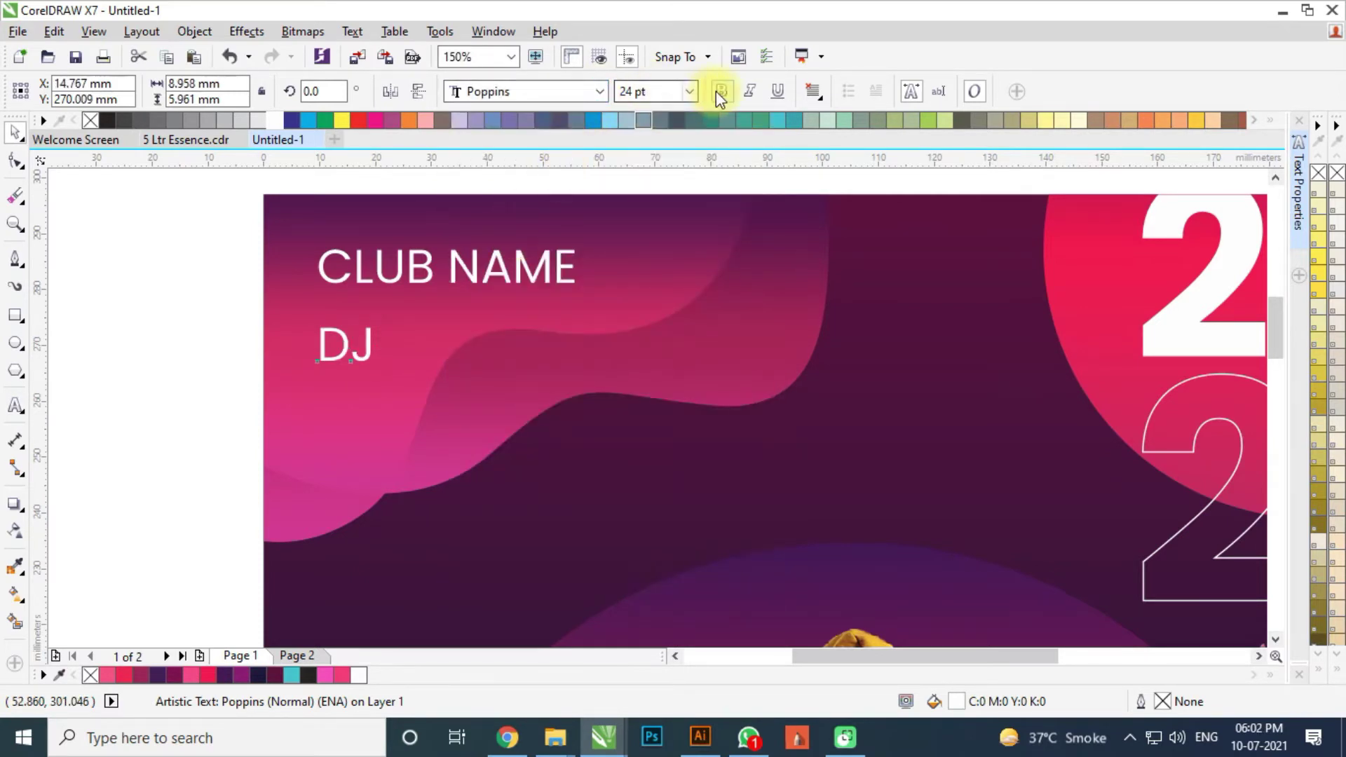
drag(383, 365, 527, 470)
scroll(527, 469, up, 2)
drag(515, 354, 513, 291)
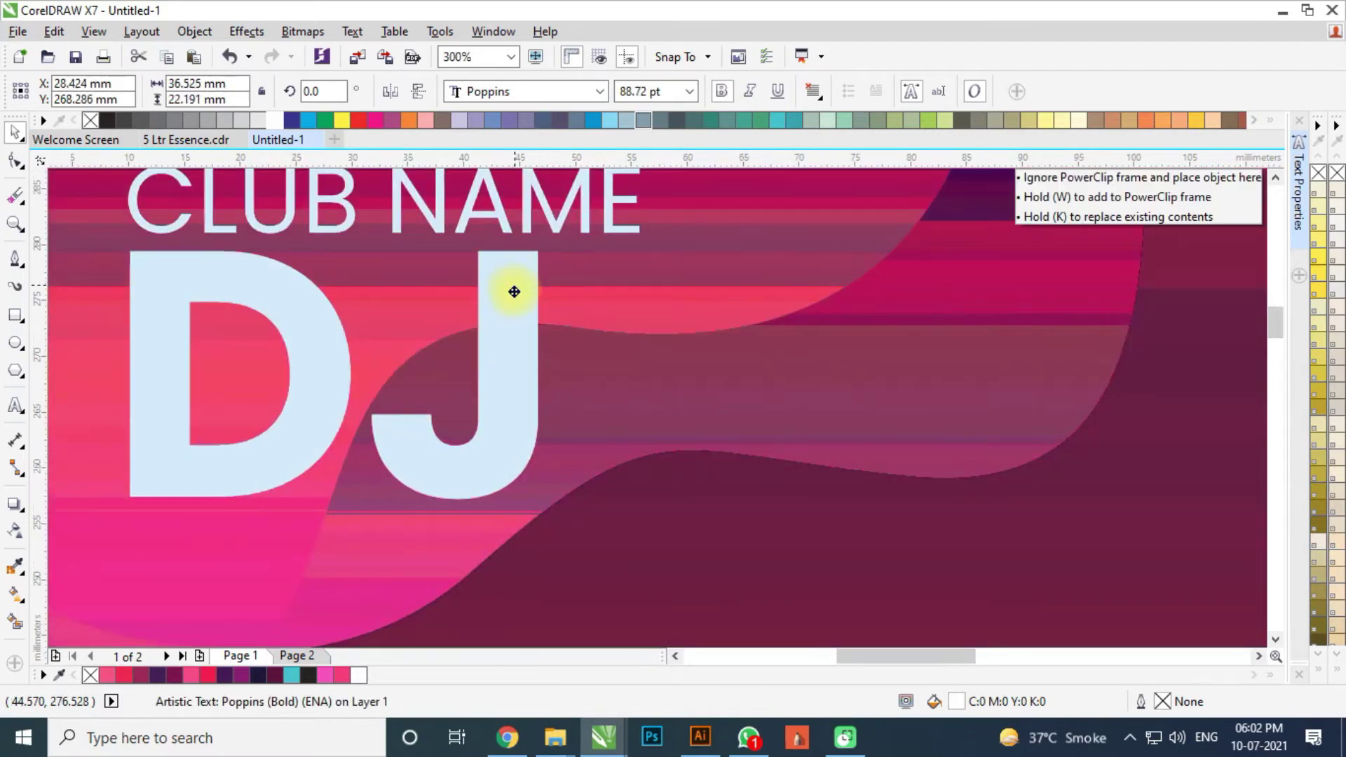
Remove the DJ text's fill and give it a white 0.75 pt outline
click(89, 120)
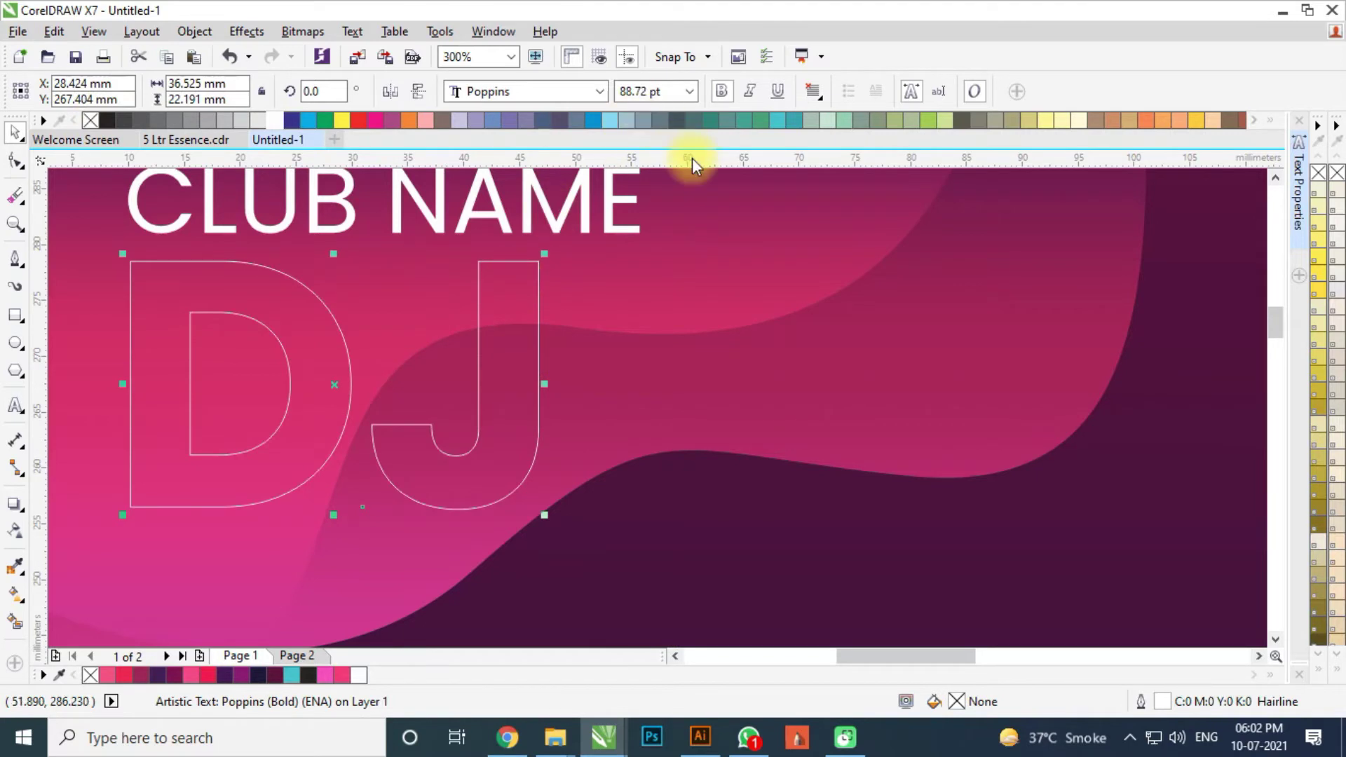
double_click(1245, 702)
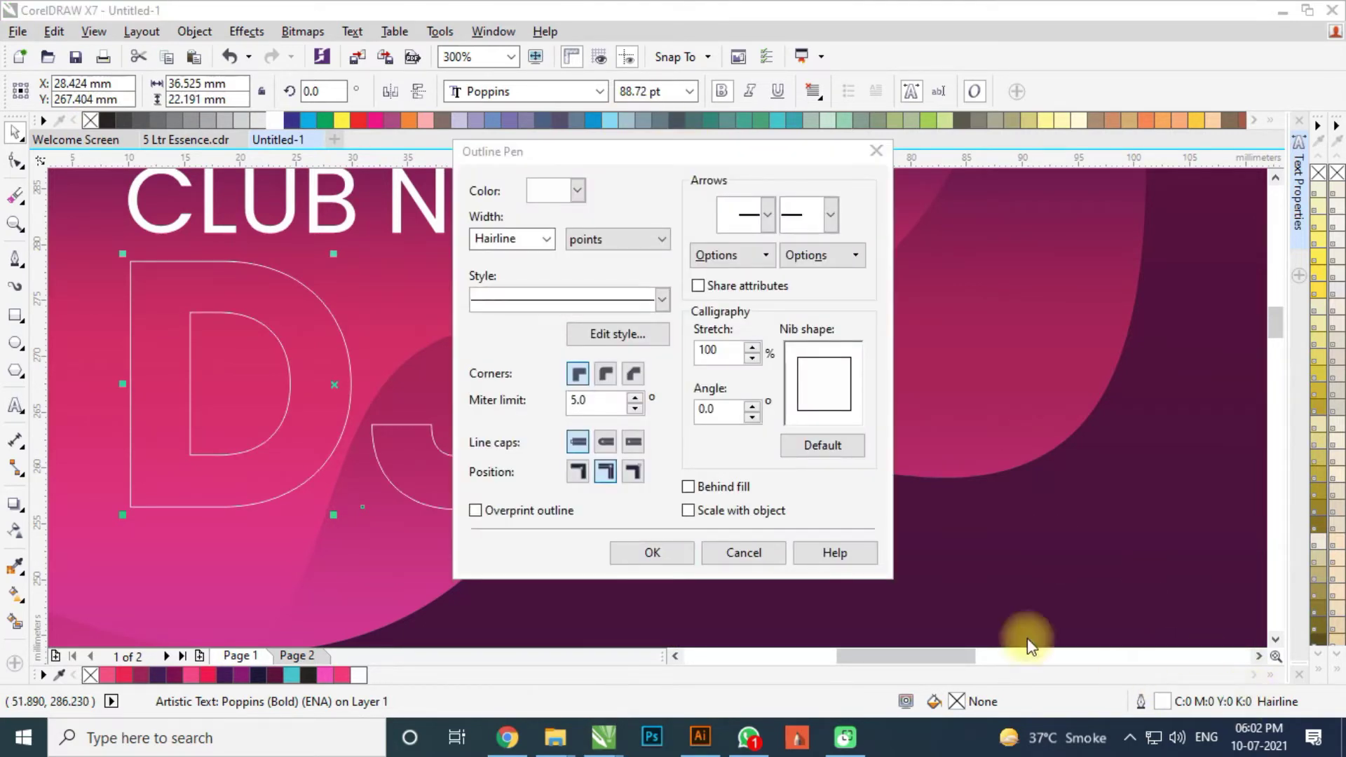
text(0.75)
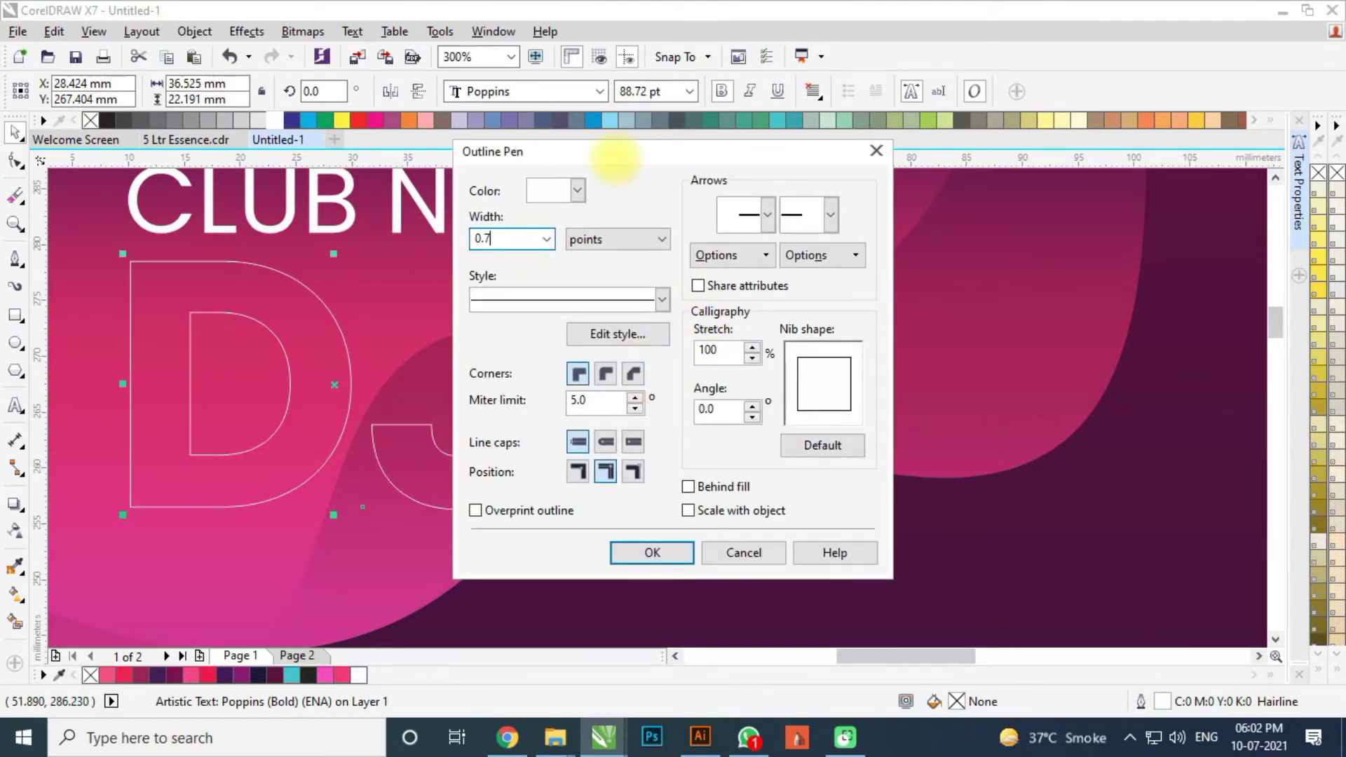
key(Return)
scroll(606, 303, down, 3)
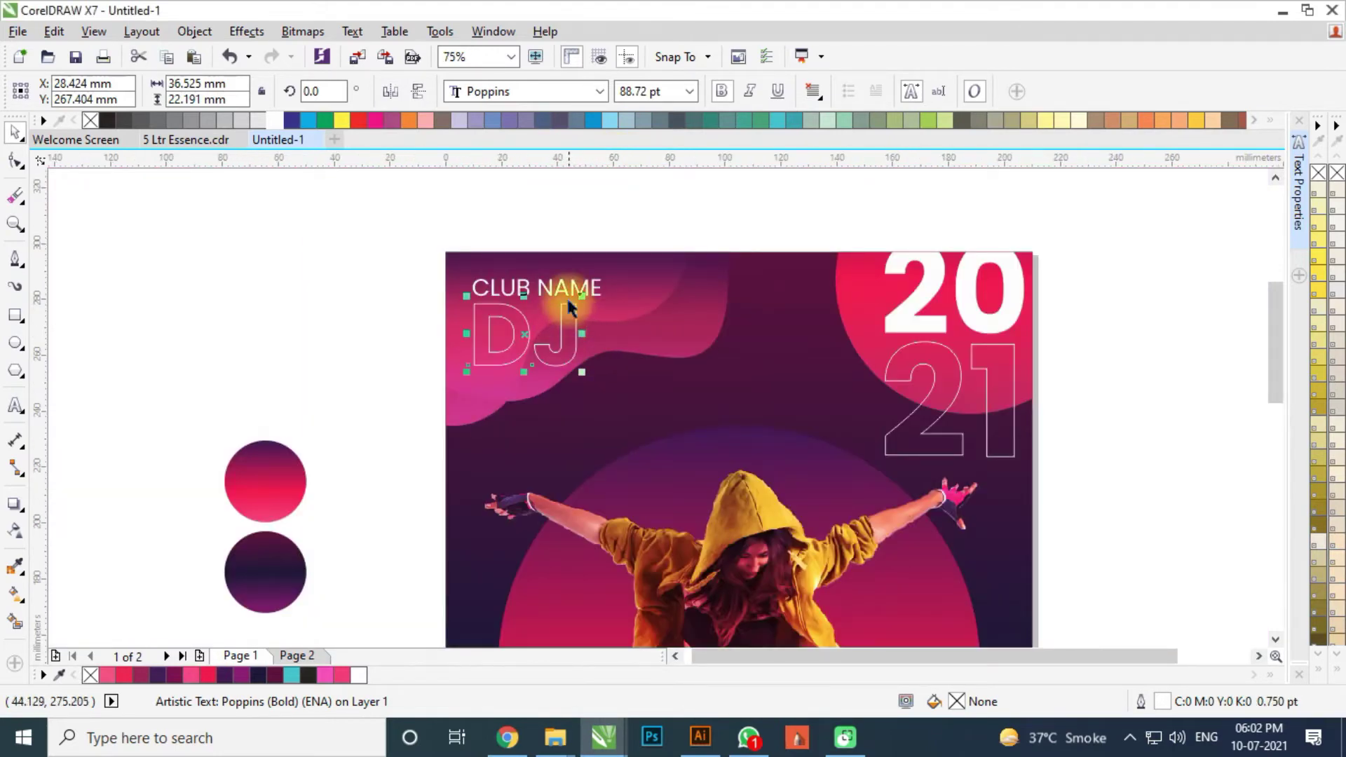
Move the DJ text down about 1.7 mm to widen the gap below CLUB NAME
scroll(569, 306, up, 2)
click(567, 354)
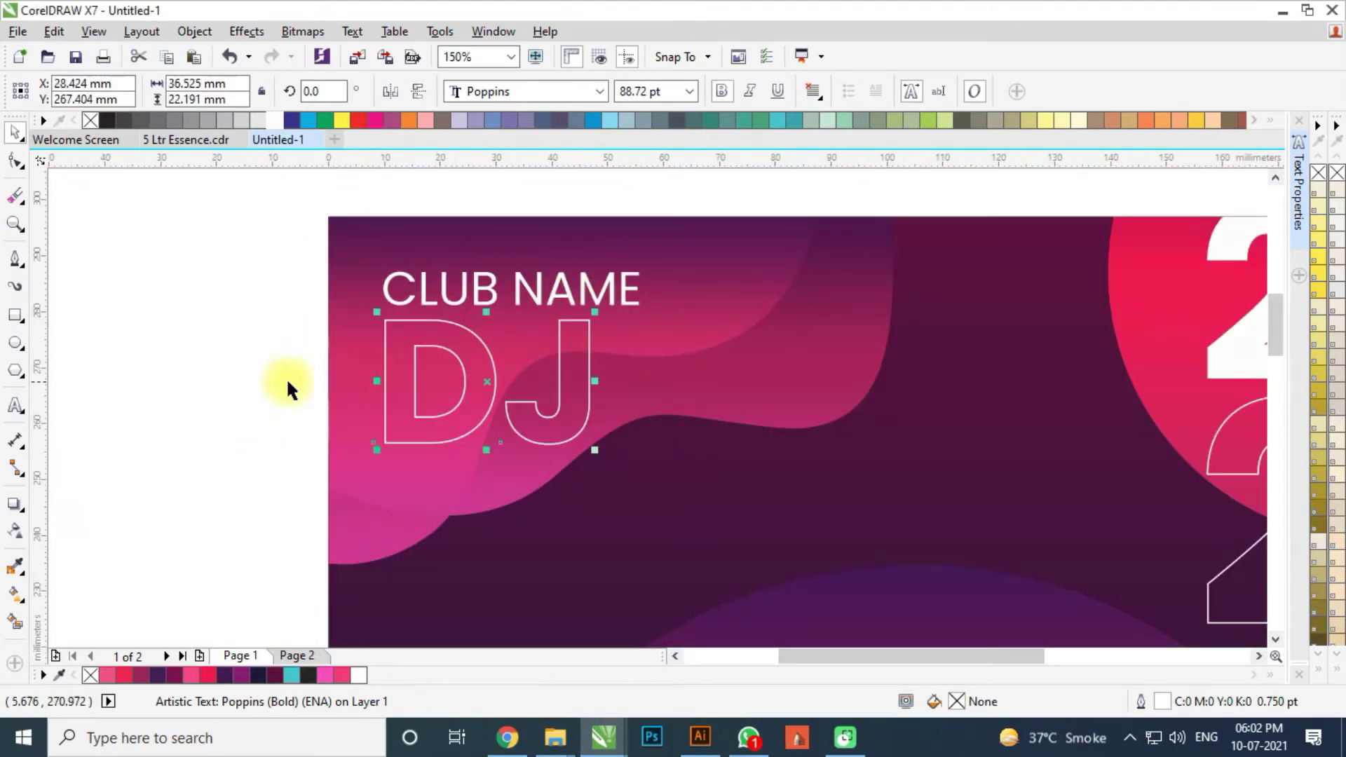
scroll(477, 362, up, 2)
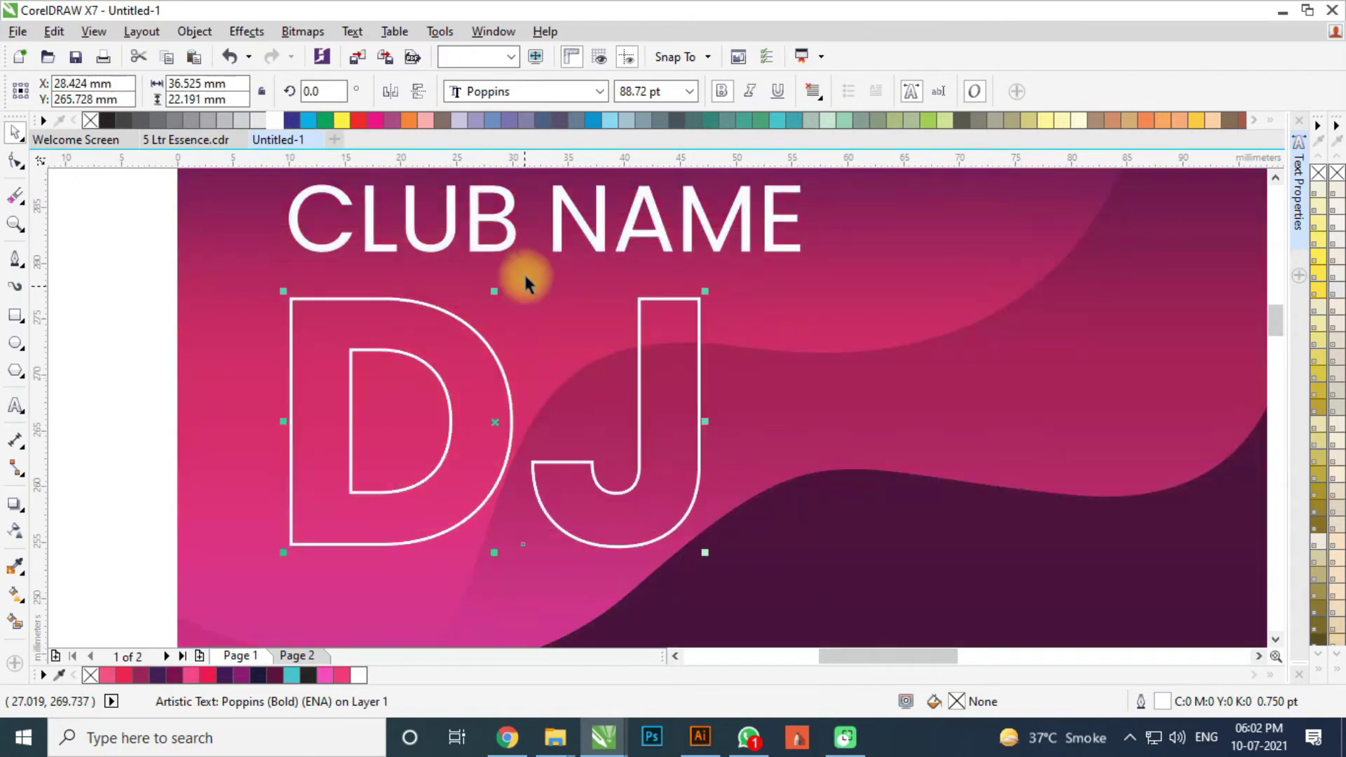
Make the CLUB NAME text bold
scroll(523, 281, down, 2)
click(495, 255)
click(685, 99)
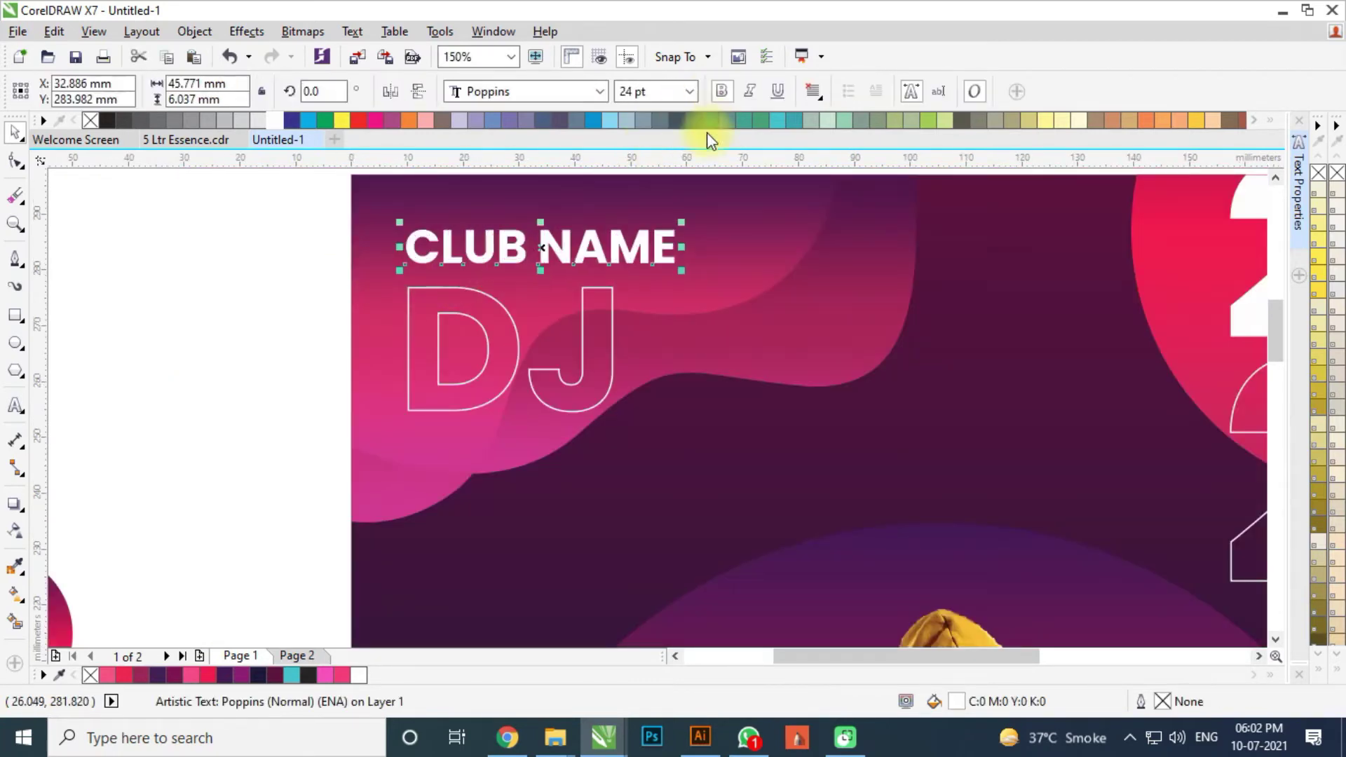
scroll(599, 241, down, 2)
scroll(599, 241, up, 2)
Duplicate CLUB NAME below the DJ text and change the copy's text to "Lorem Ipsum"
drag(599, 241, 612, 438)
double_click(612, 438)
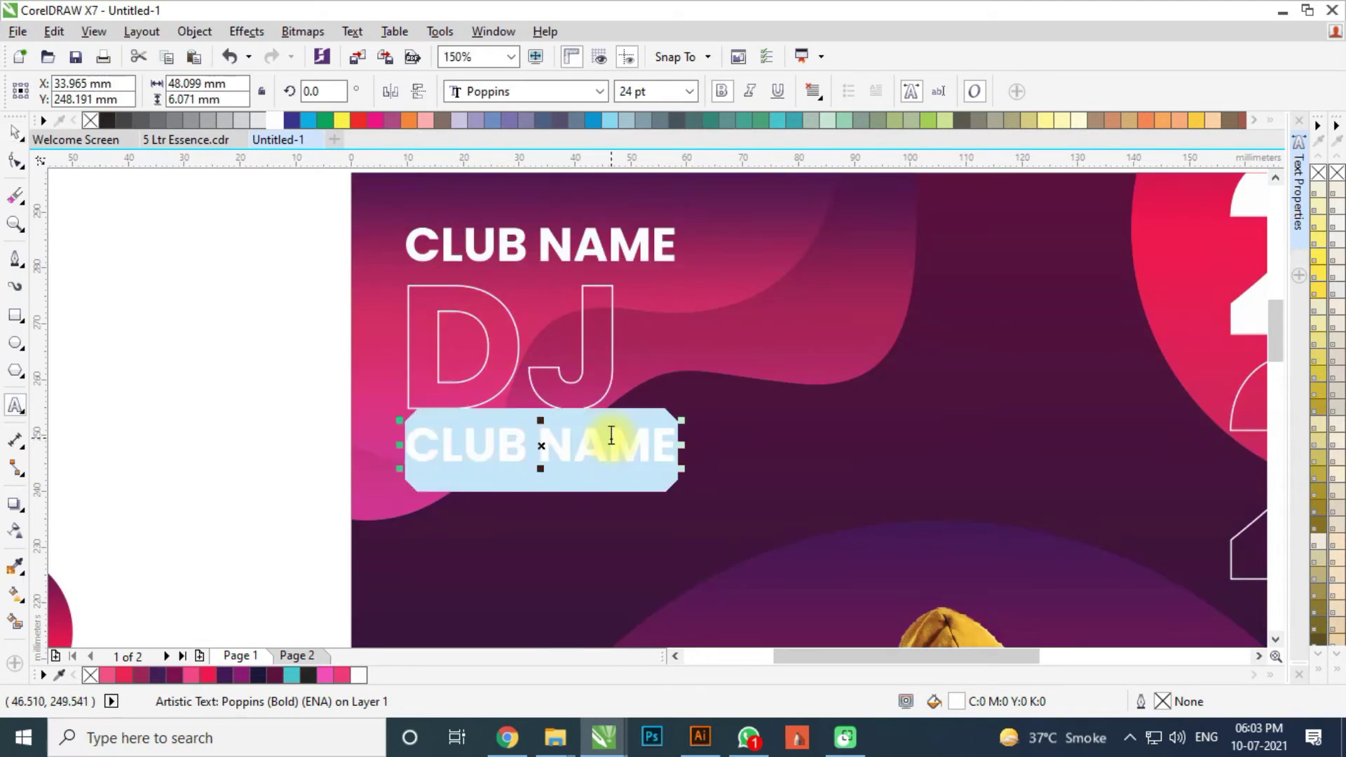
text(Lorem Ipsum)
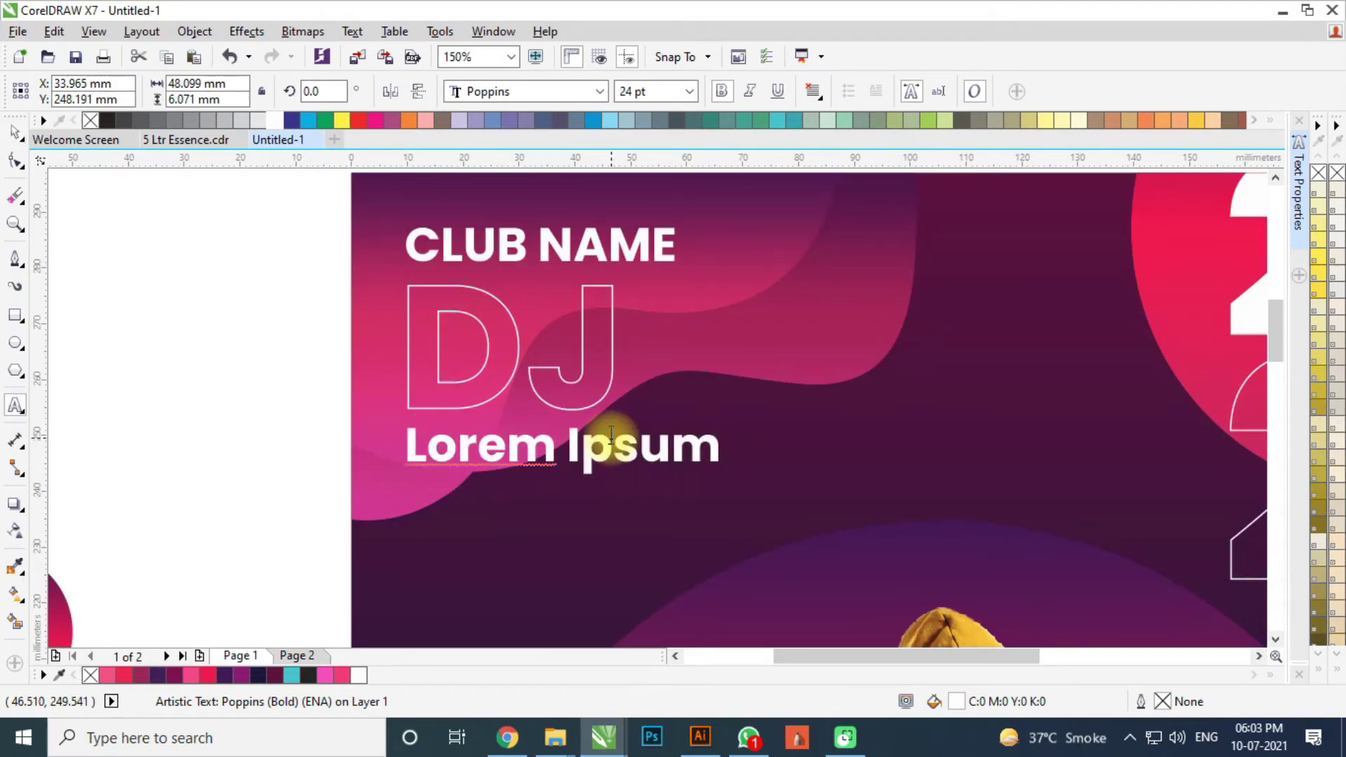
Remove the bold style from the word Ipsum, keeping Lorem bold
double_click(611, 436)
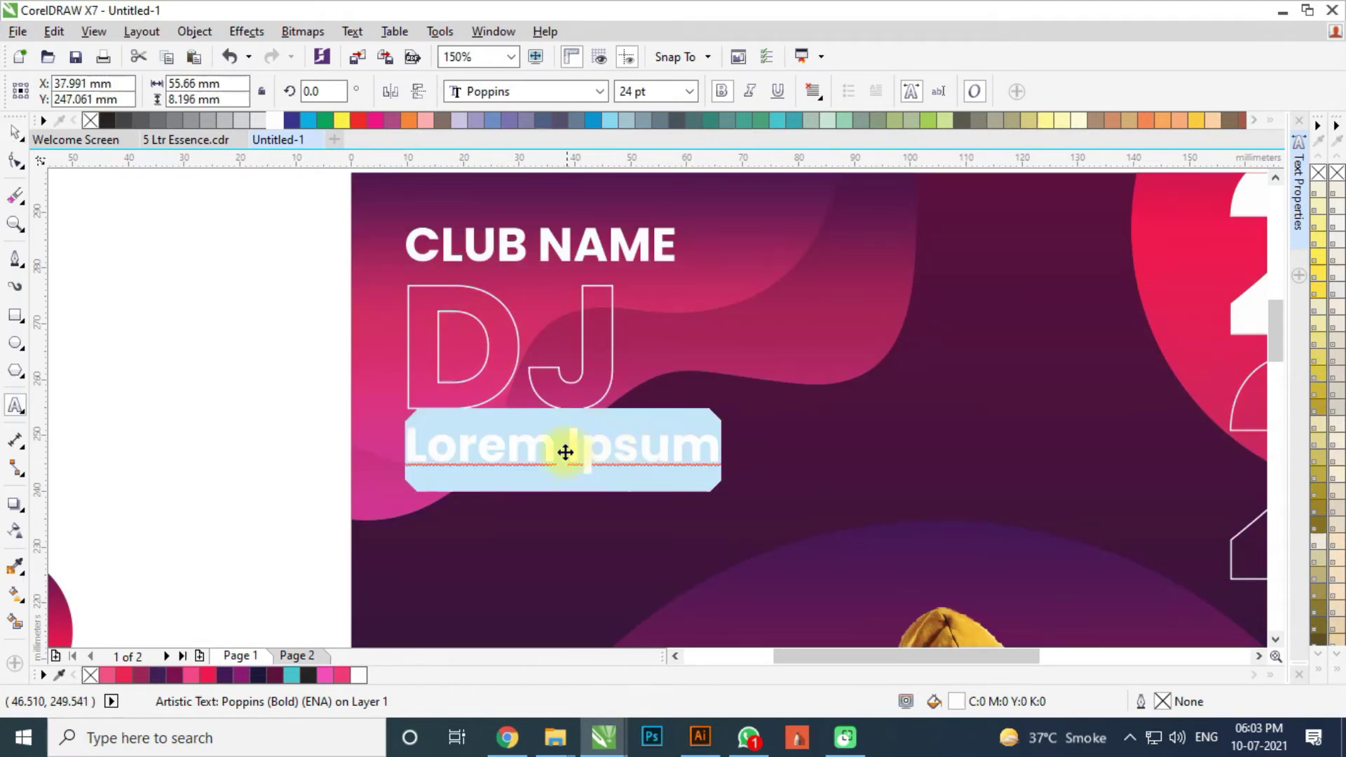
drag(566, 450, 670, 462)
key(ctrl+b)
key(ctrl+space)
Set the Lorem Ipsum text's width proportionally to 36.525 mm and centre it horizontally on the DJ text
scroll(582, 384, up, 1)
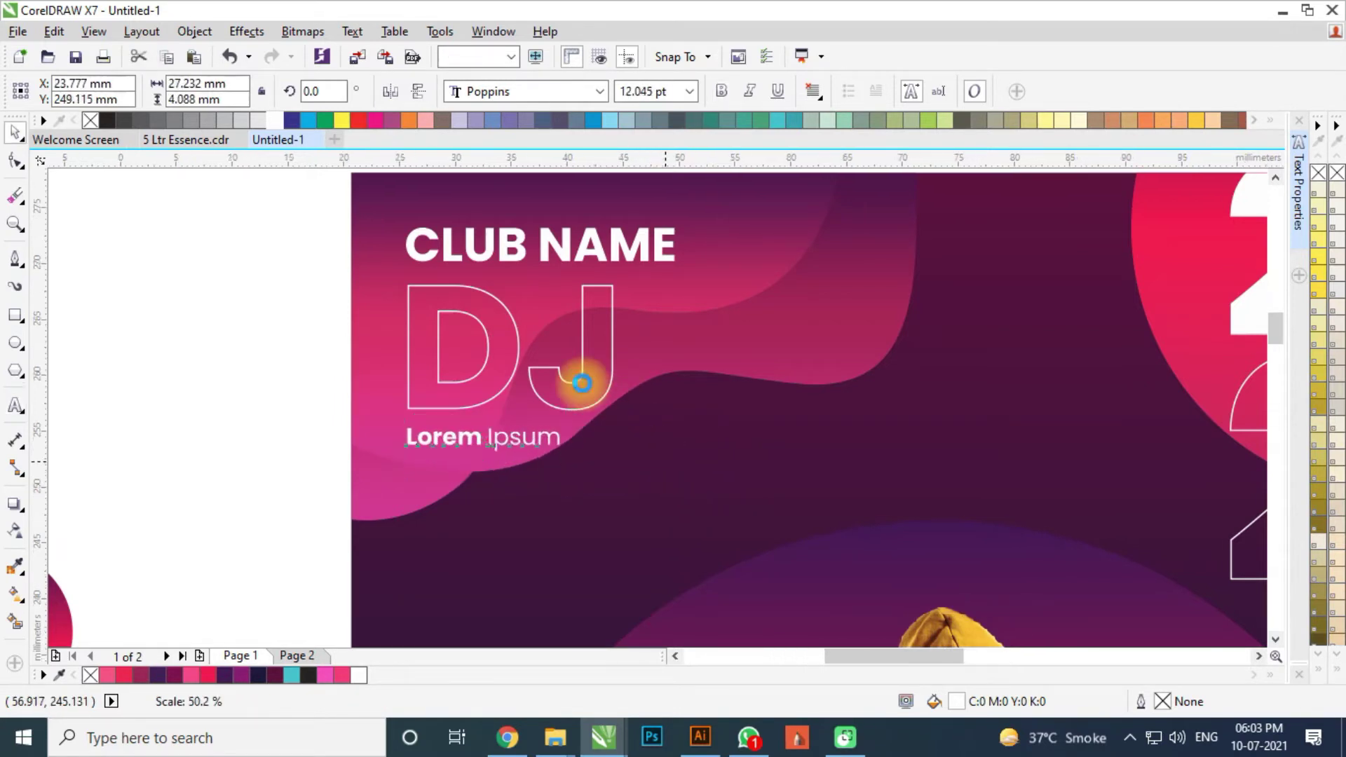
click(581, 383)
click(385, 490)
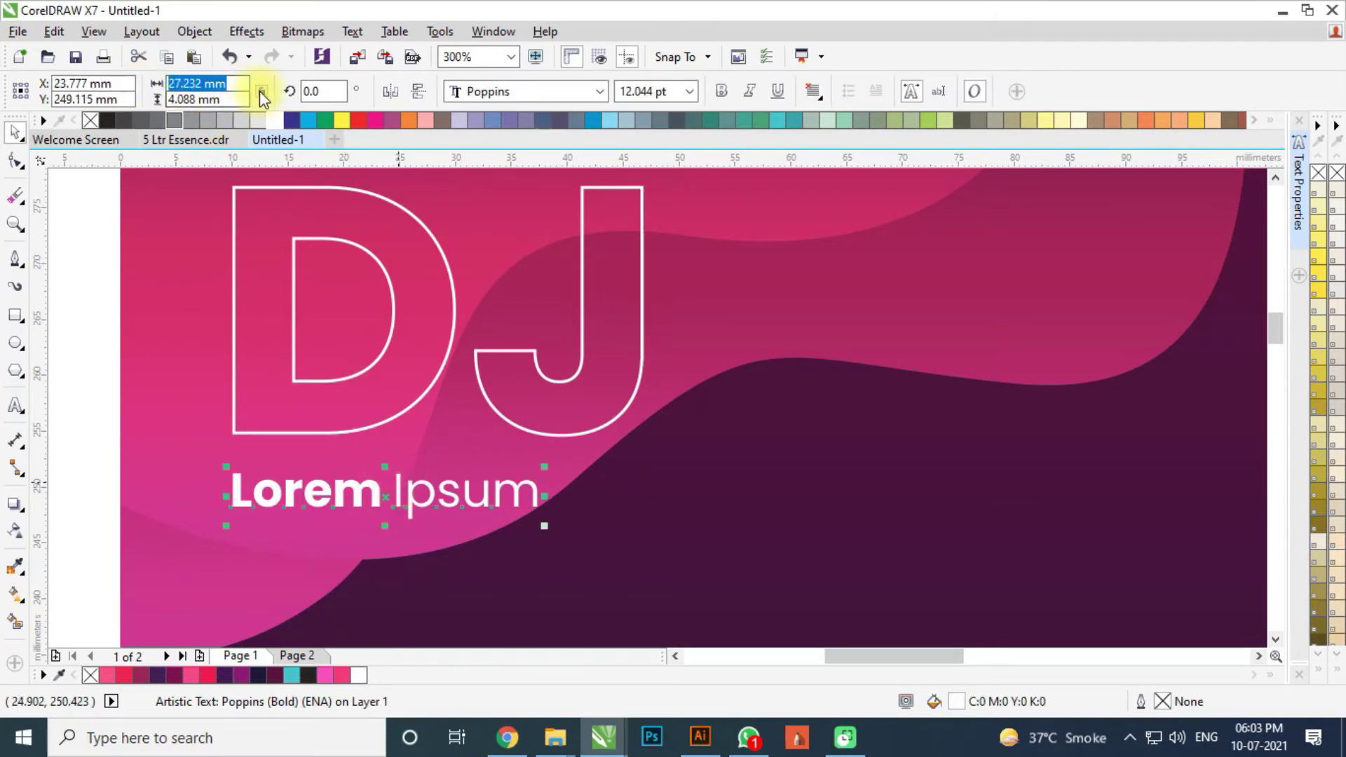
text(36.525 mm)
key(Return)
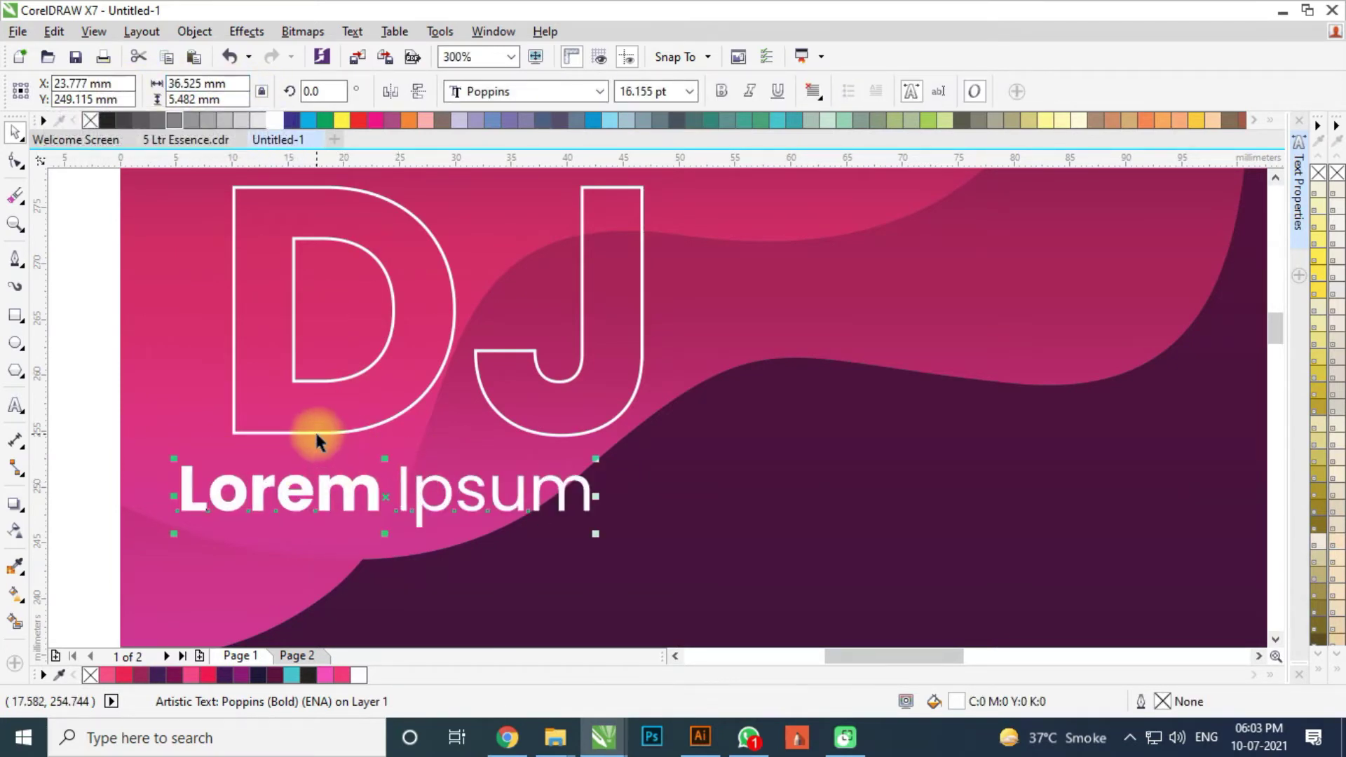
shift+click(315, 430)
key(c)
Move the Lorem Ipsum text up about 1 mm, closer to the DJ text
scroll(499, 389, down, 2)
click(402, 382)
scroll(451, 393, up, 1)
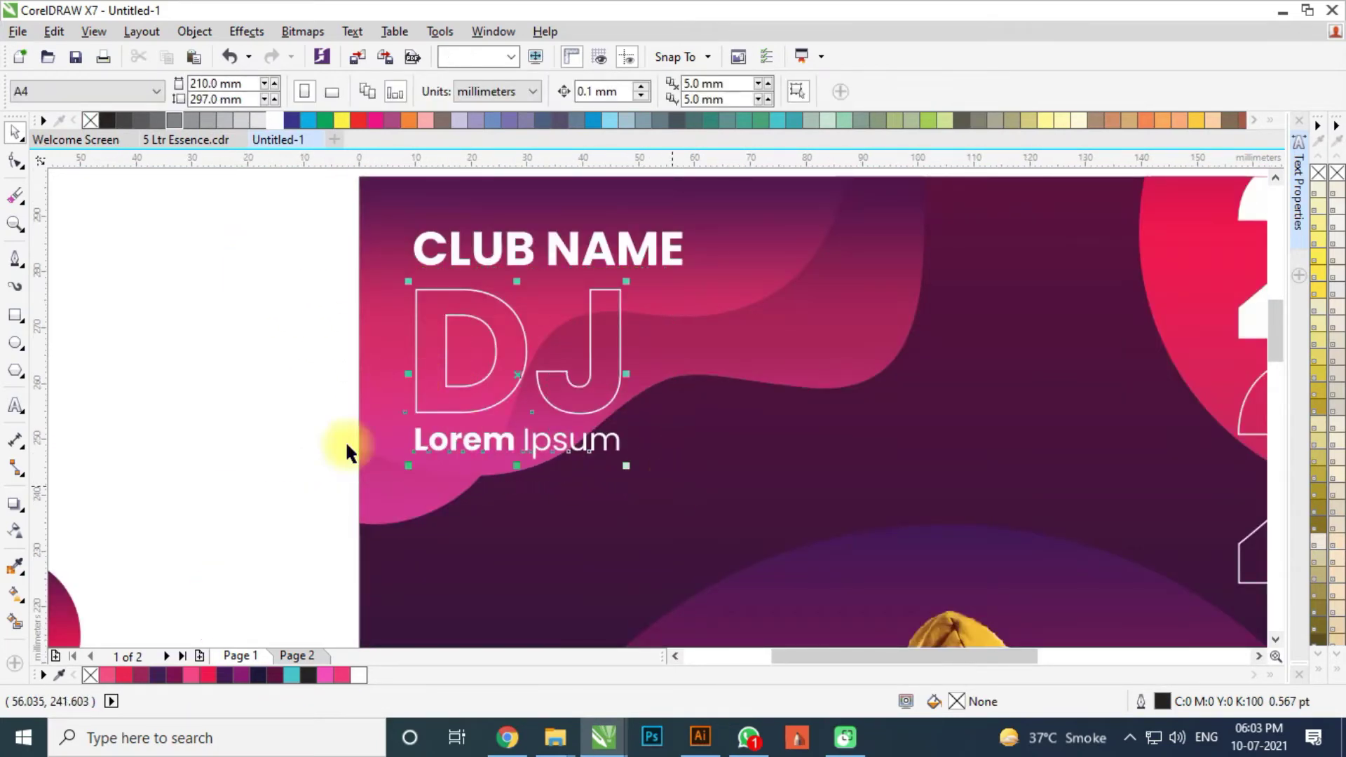
click(247, 531)
click(452, 439)
scroll(455, 440, up, 1)
drag(455, 440, 452, 425)
scroll(463, 490, down, 1)
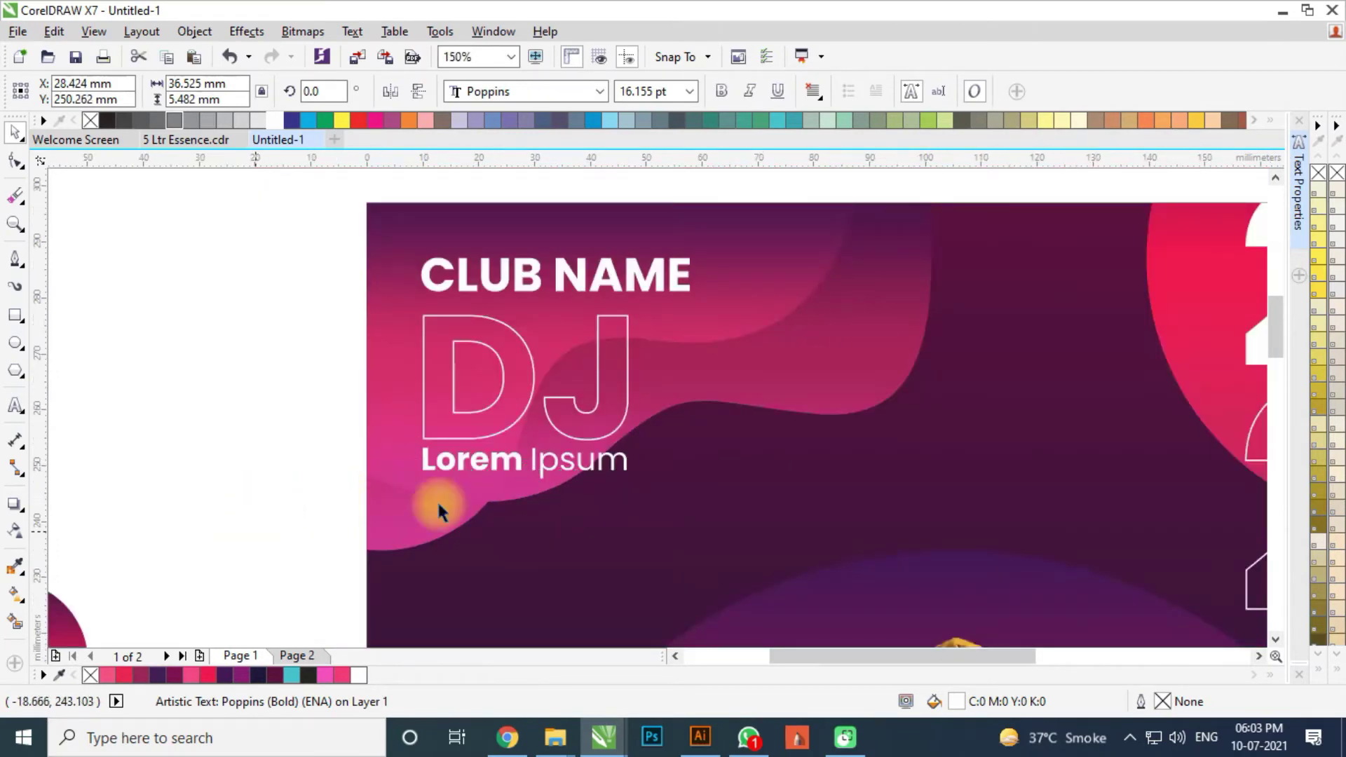
Group the DJ and Lorem Ipsum texts and move the group slightly down from CLUB NAME
drag(242, 541, 711, 297)
key(ctrl+g)
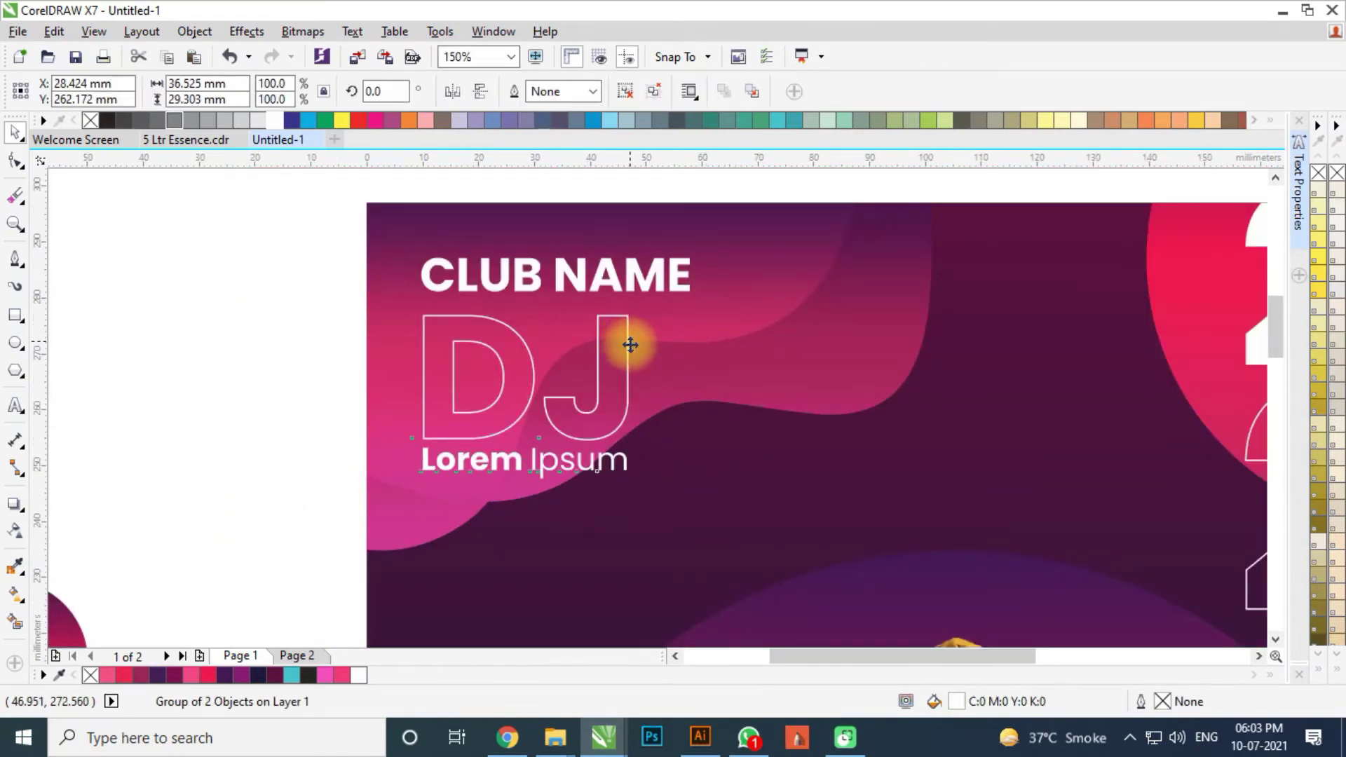
drag(630, 345, 630, 354)
scroll(632, 340, down, 3)
click(496, 338)
scroll(673, 334, up, 1)
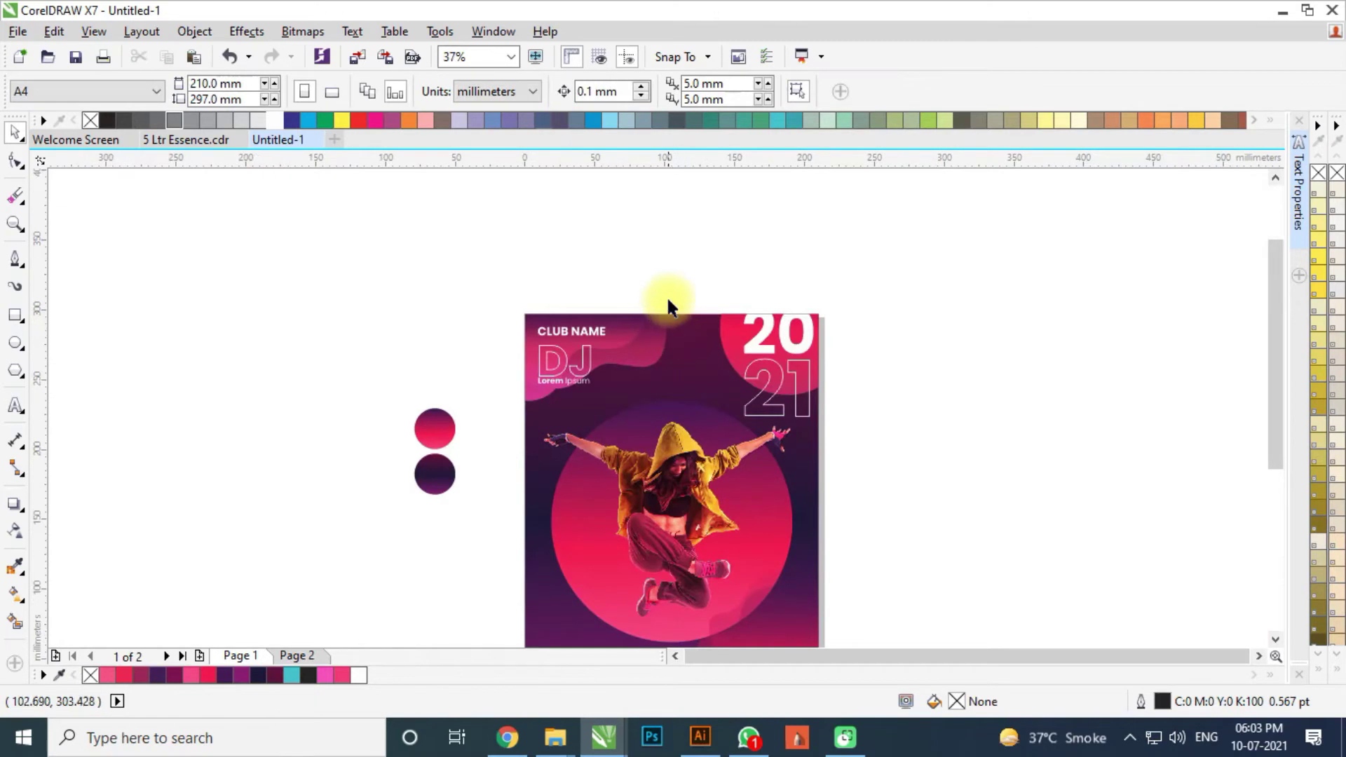
Draw a narrow rectangle about 17.5 mm long right of the DJ text and add a copy rotated 90° across it
click(27, 317)
scroll(673, 347, up, 3)
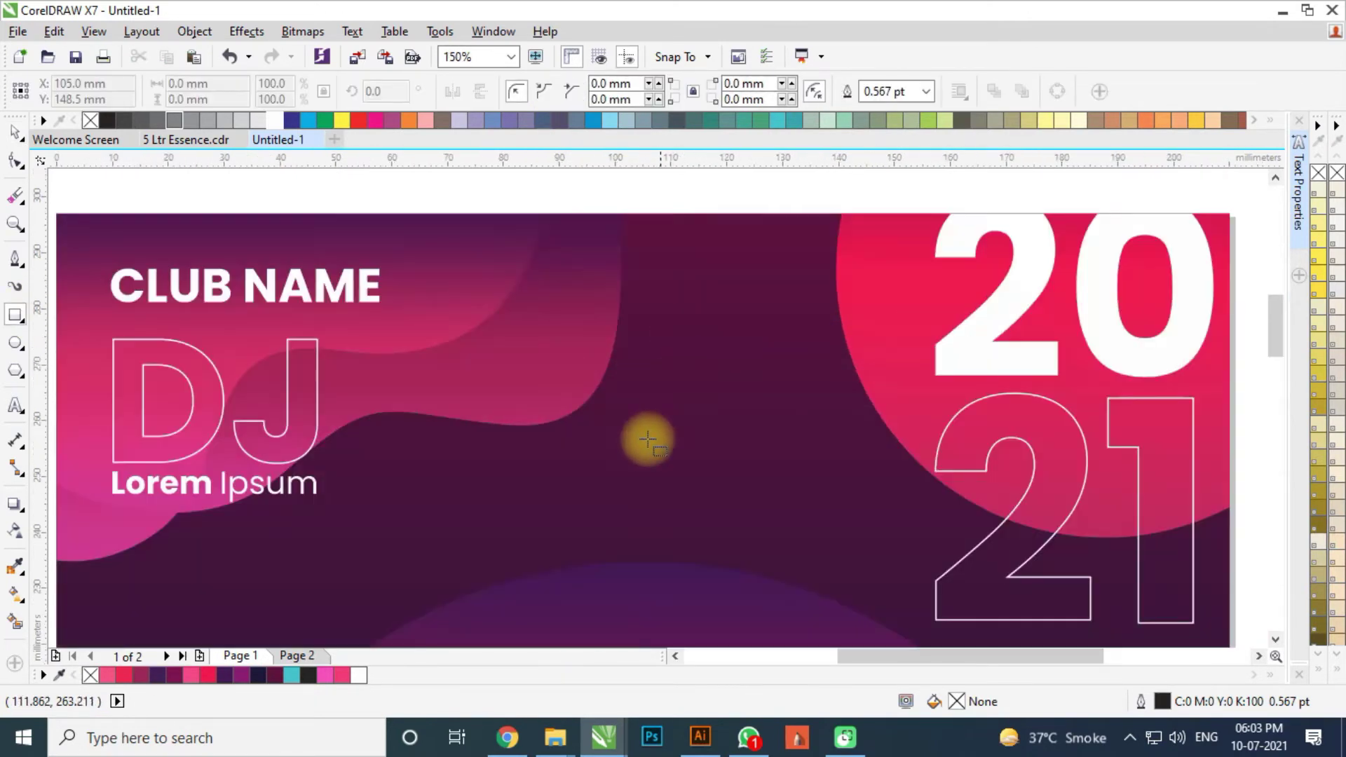
drag(520, 441, 544, 529)
scroll(570, 455, up, 1)
key(space)
click(571, 456)
right_click(544, 529)
Weld the two crossed rectangles into one cross shape with a white fill and no outline
shift+click(529, 456)
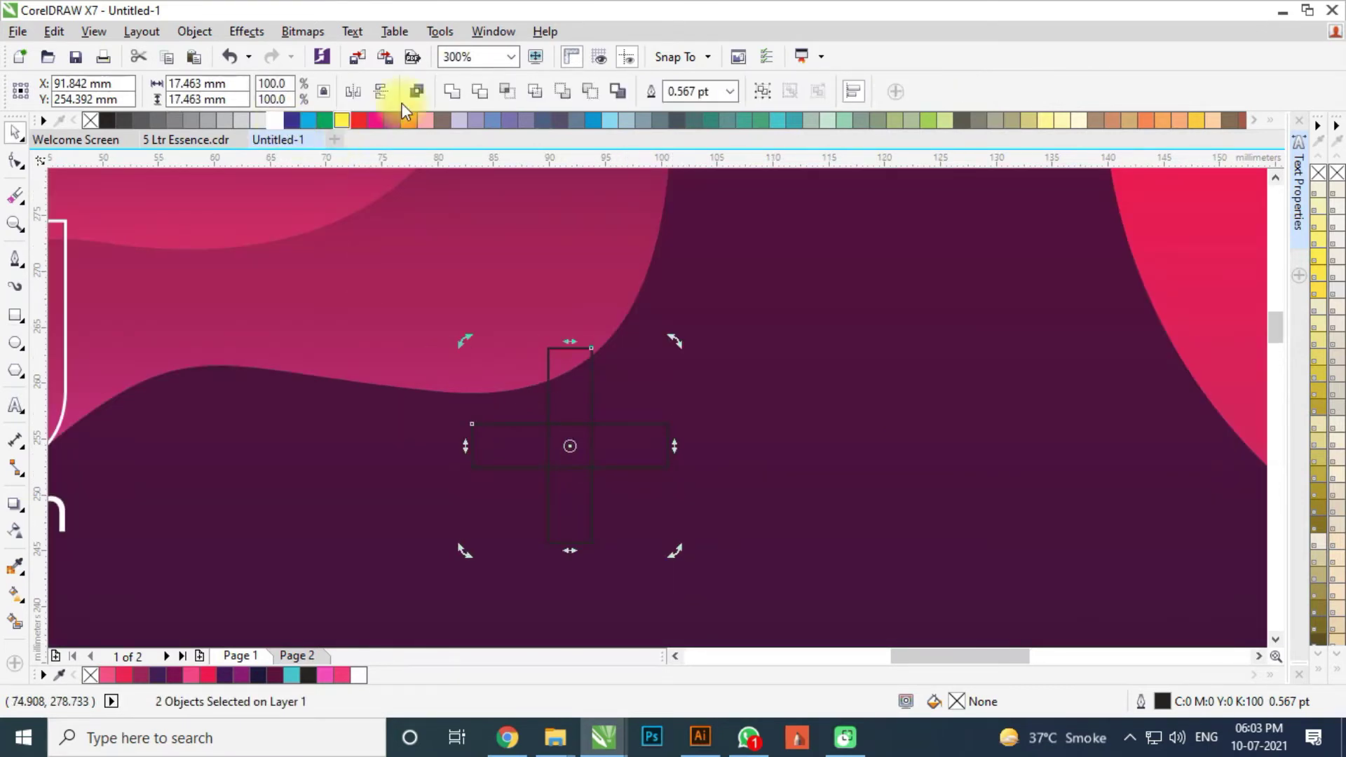
key(ctrl+w)
click(274, 121)
right_click(91, 121)
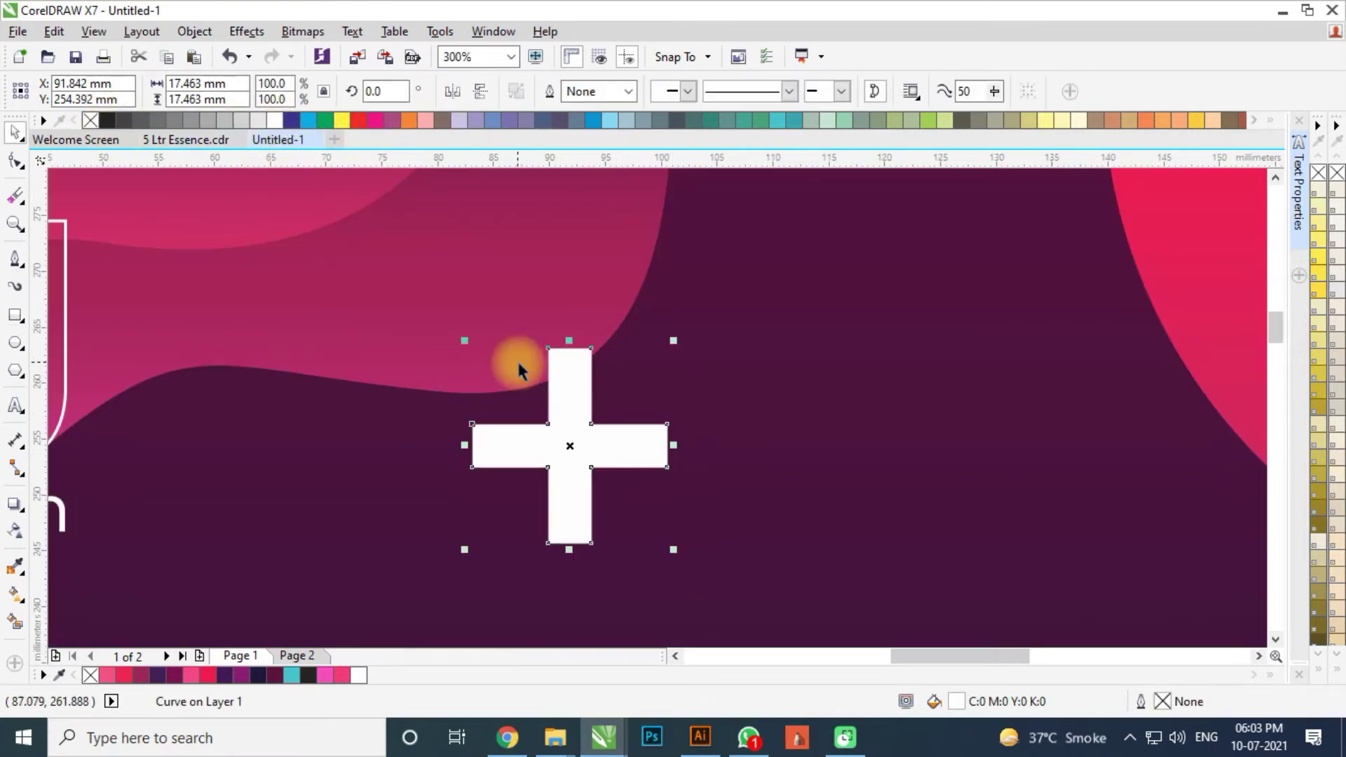
Shrink the white cross to about 9.5 mm and rotate it 45° clockwise into an X centred on the page width
scroll(521, 370, down, 2)
click(532, 387)
scroll(532, 386, up, 1)
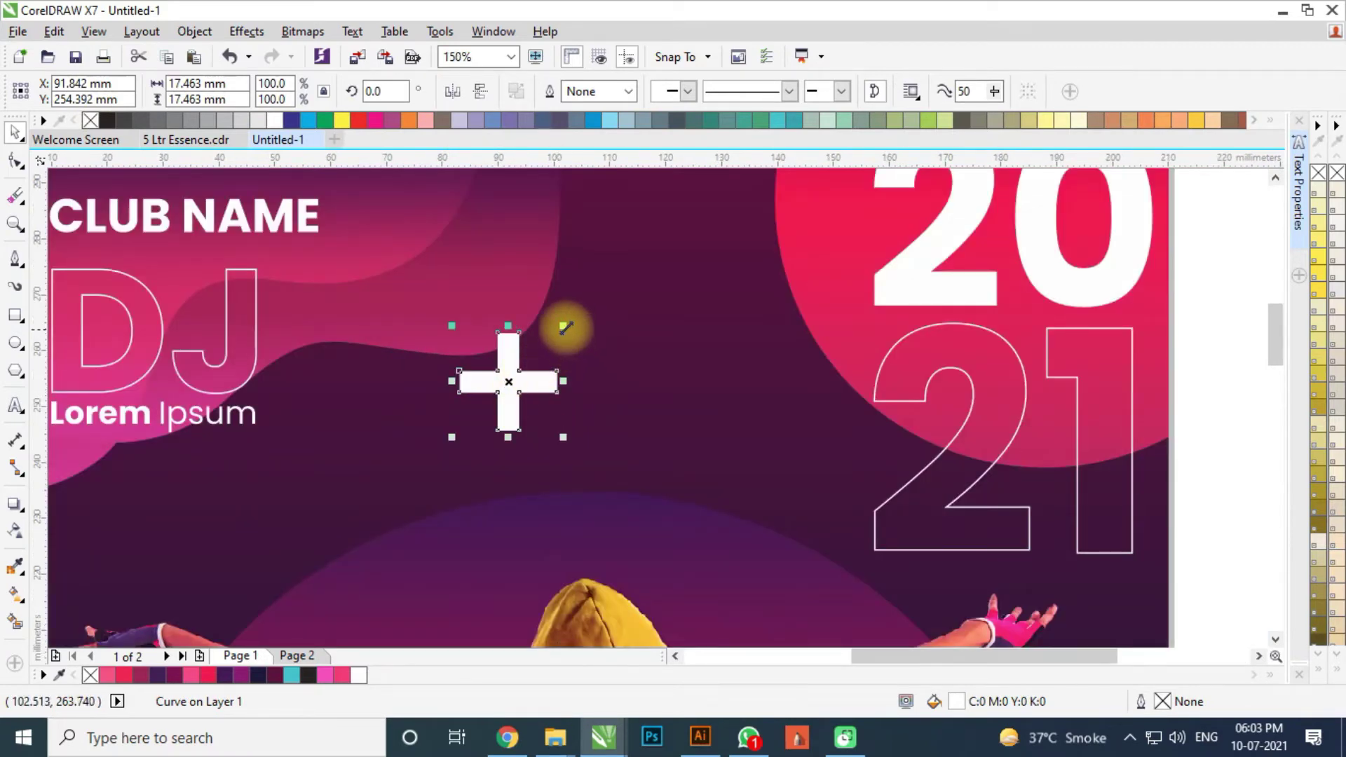
drag(565, 328, 555, 346)
click(528, 383)
drag(547, 420, 508, 445)
scroll(562, 417, down, 1)
click(631, 242)
scroll(623, 255, down, 1)
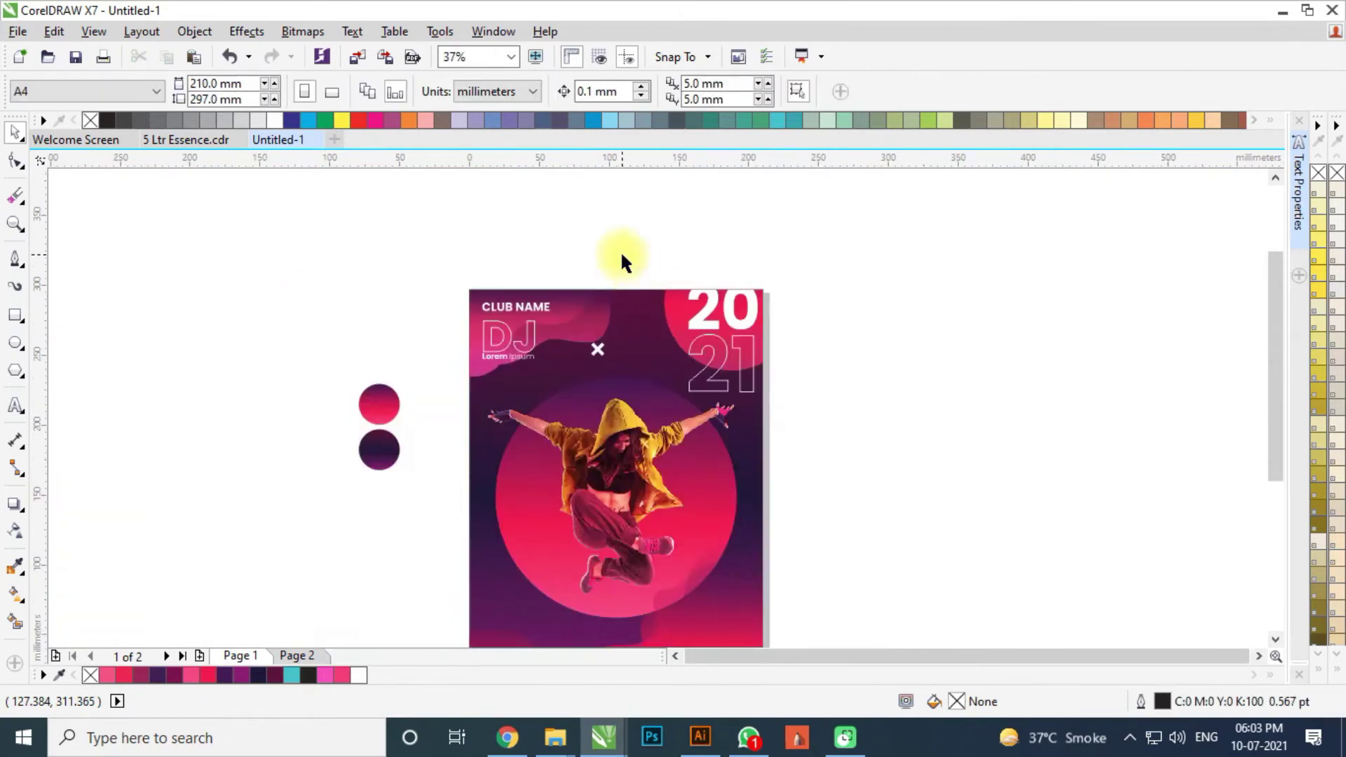
scroll(598, 356, up, 1)
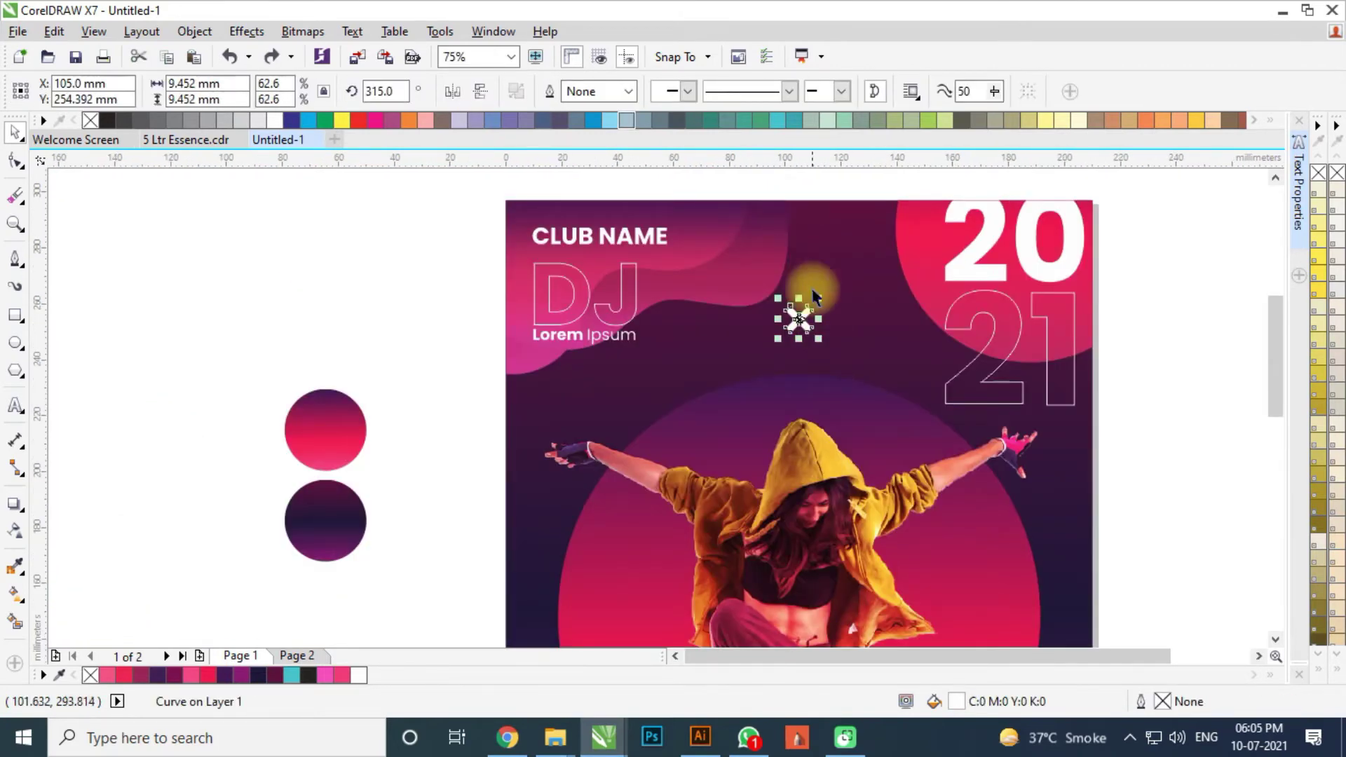
Copy the white X to the big circle's left edge and to the area right of the dancer's lower shoe
drag(800, 316, 565, 546)
key(Escape)
scroll(603, 318, down, 2)
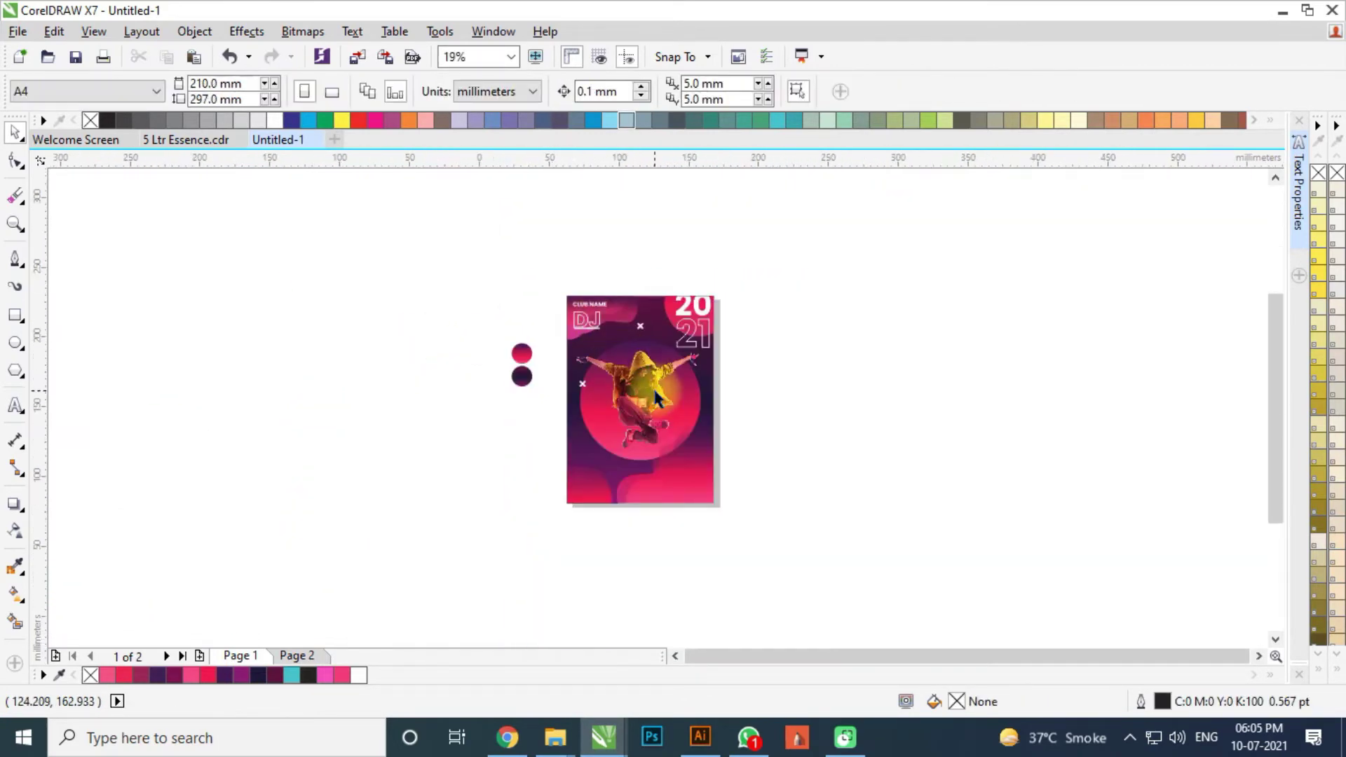
drag(509, 373, 706, 462)
scroll(466, 386, up, 2)
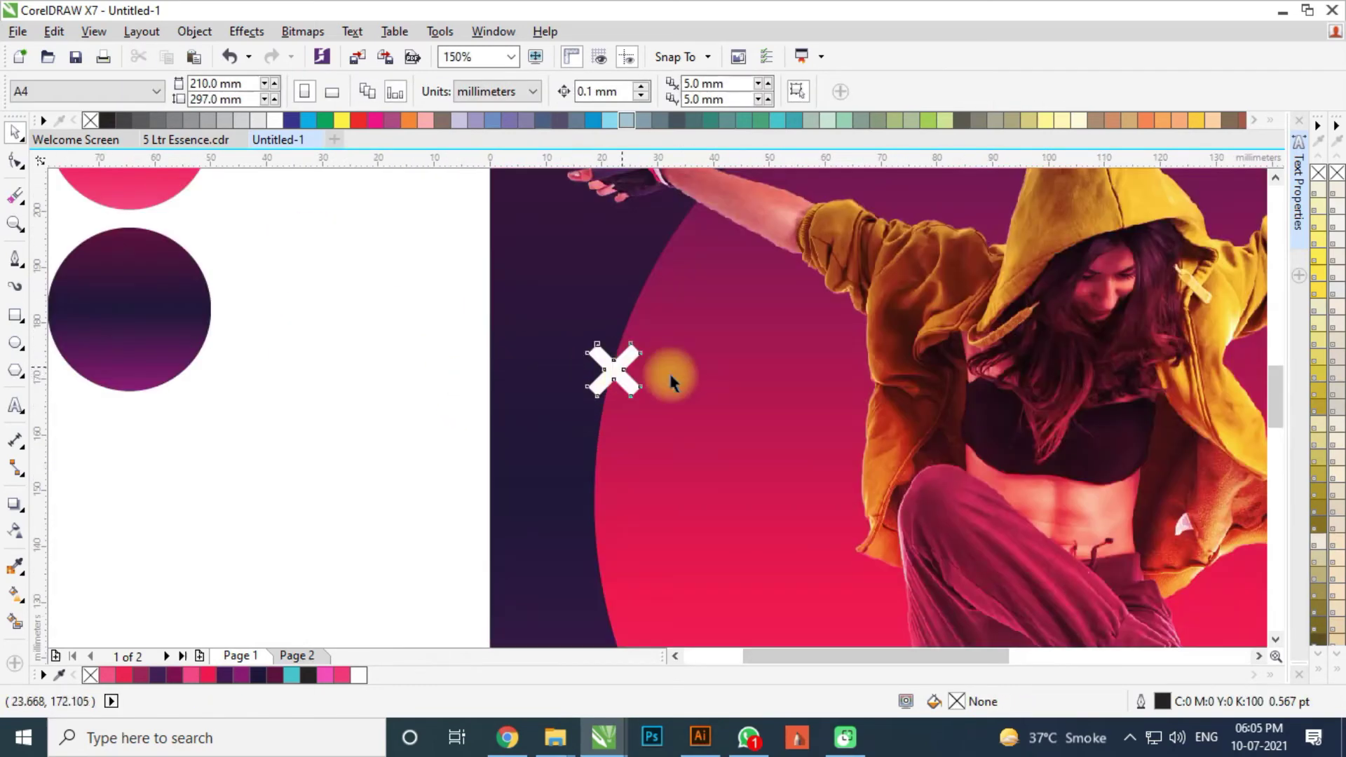
Move the X at the circle's left edge further inside the circle, to about X 40.4 mm, Y 176.3 mm
click(614, 377)
drag(613, 377, 715, 351)
scroll(541, 385, down, 2)
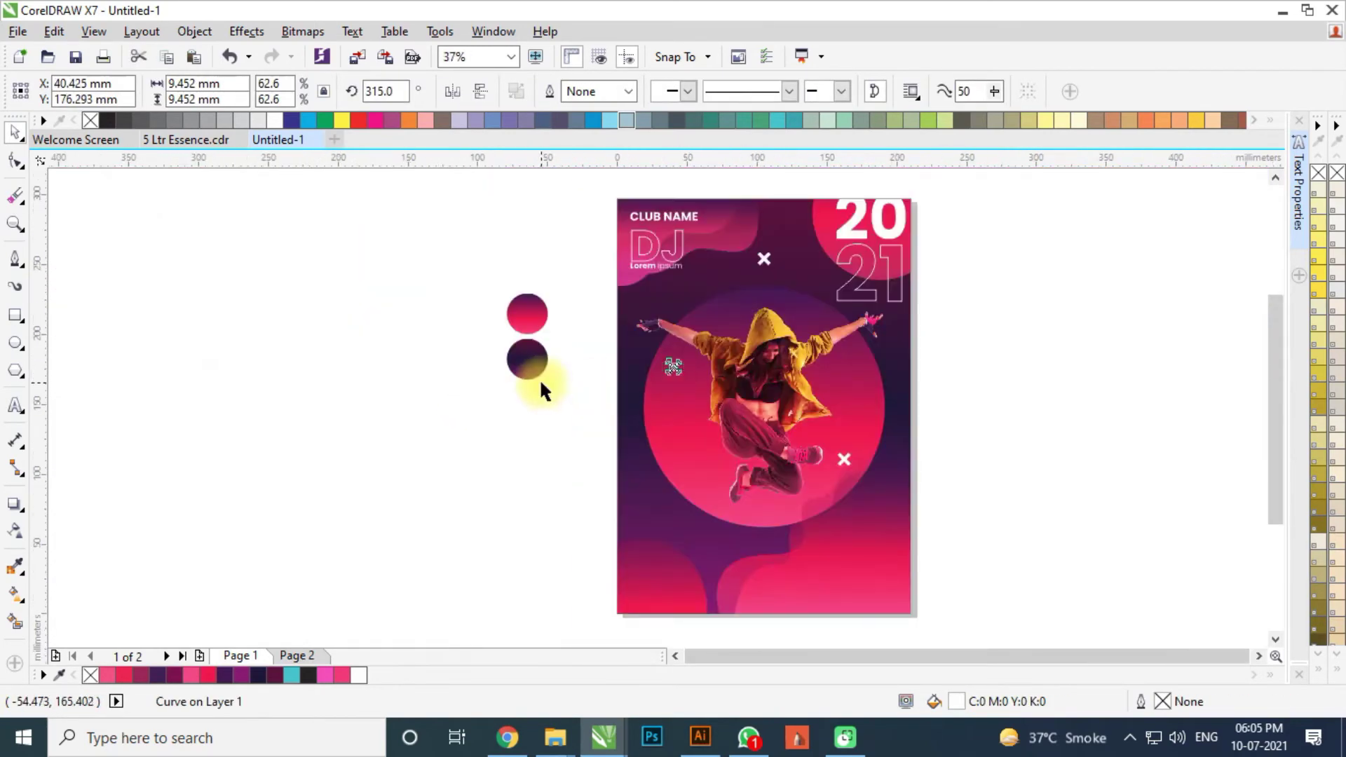
key(Escape)
Copy the CLUB NAME text to the poster's lower left and replace its wording with LIVE MUSIC FESTIVAL on three lines
drag(670, 217, 665, 541)
scroll(665, 541, up, 1)
key(F8)
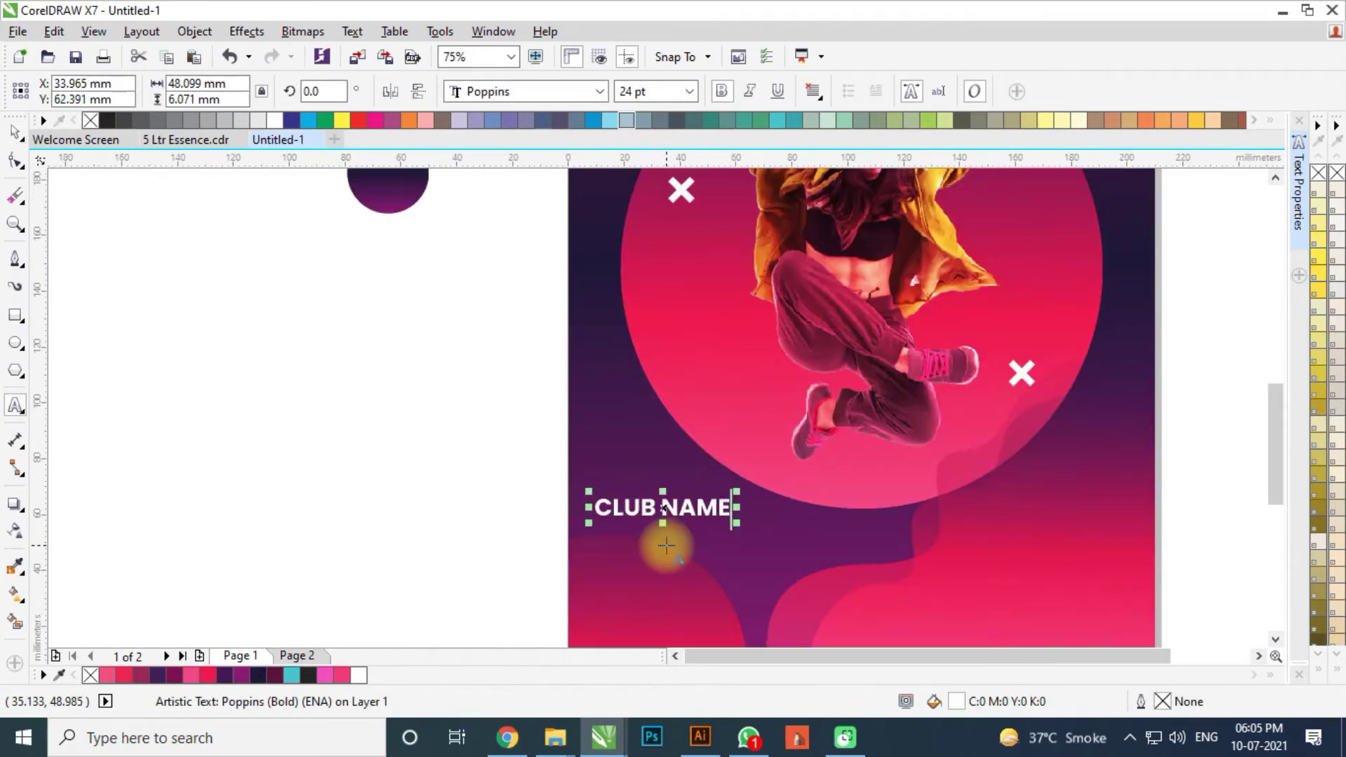
key(ctrl+a)
text(L)
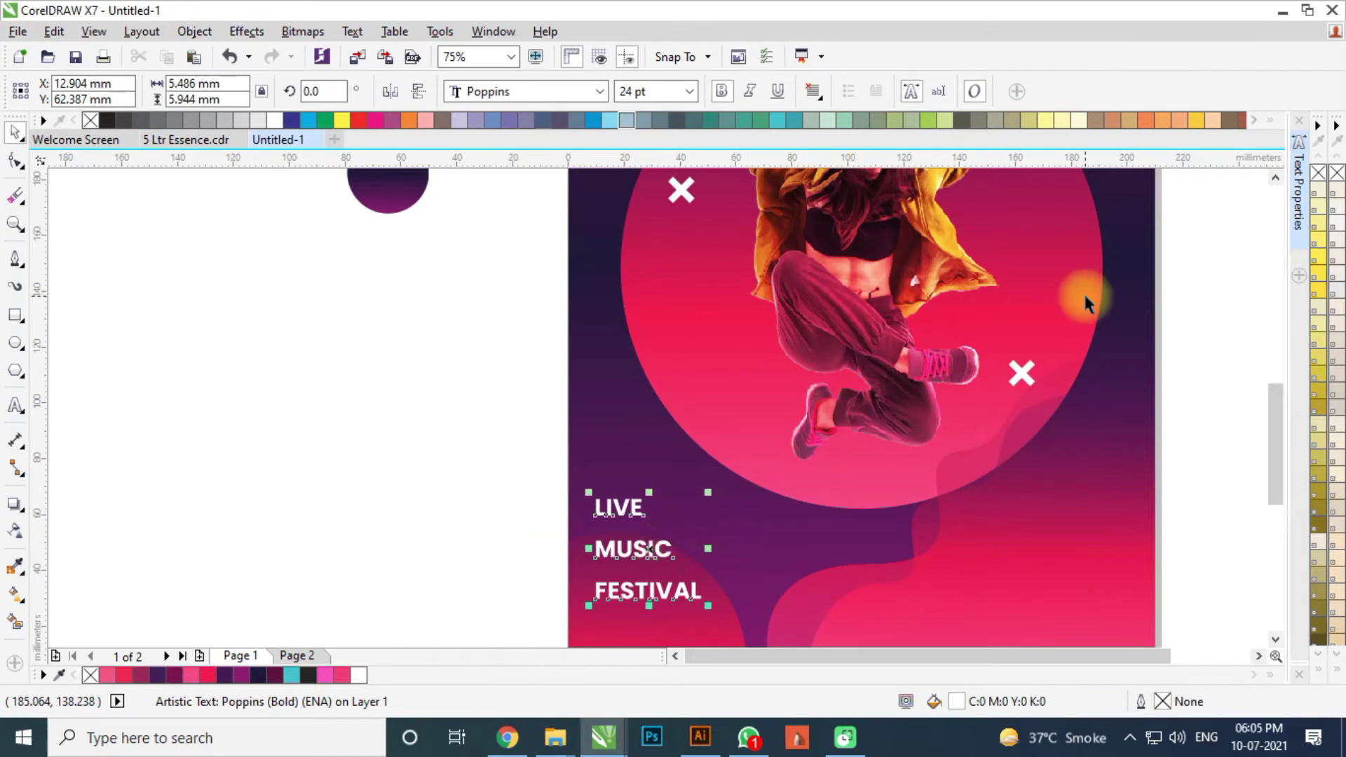
Set the line spacing of the LIVE MUSIC FESTIVAL text to 75%
click(1298, 186)
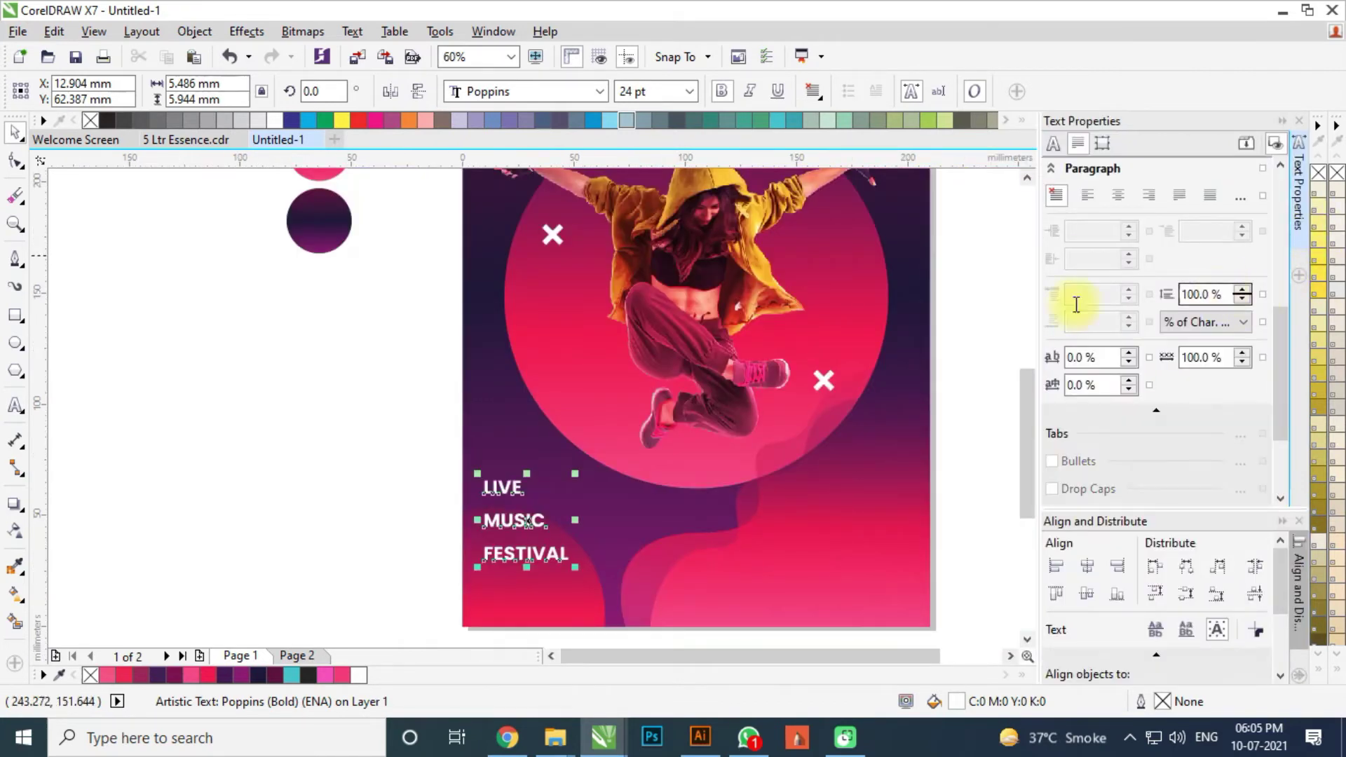
text(75)
key(Return)
click(352, 550)
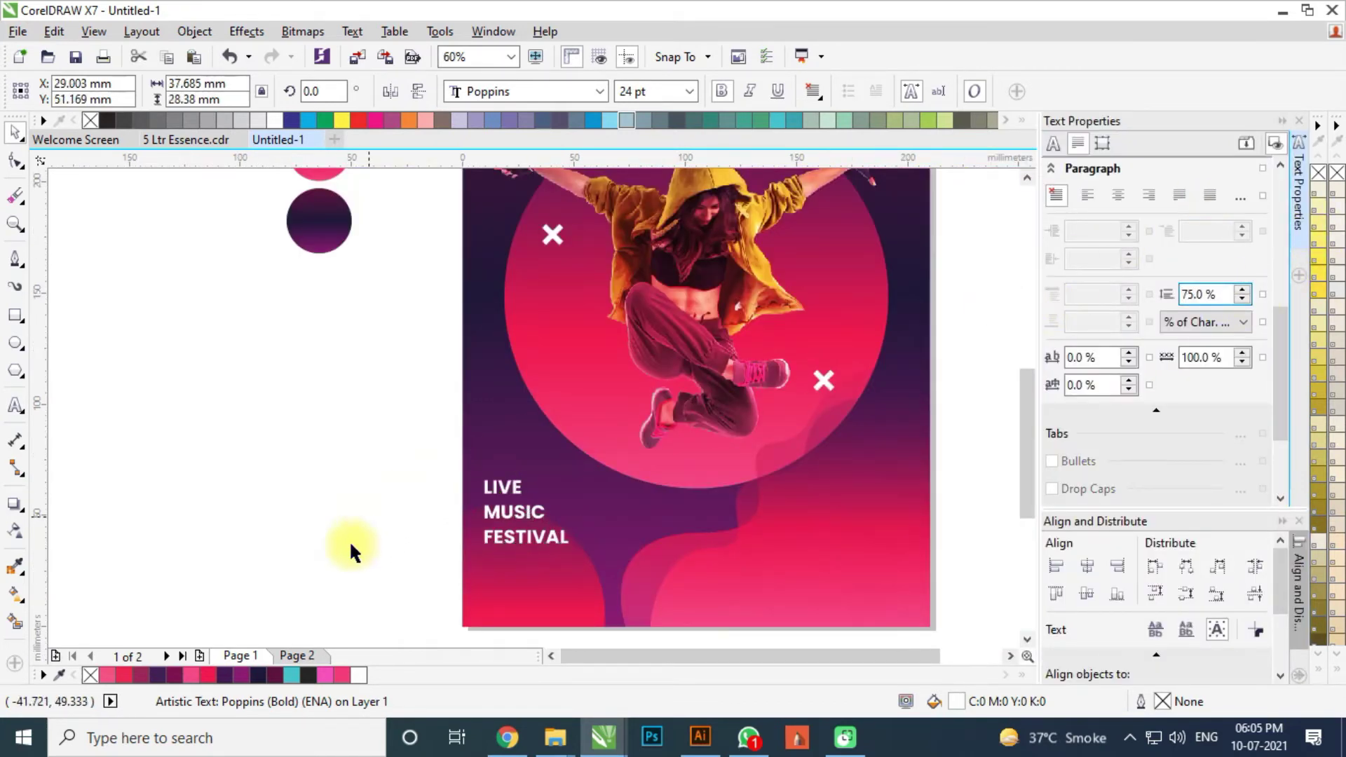
Tighten the line spacing of the LIVE MUSIC FESTIVAL text interactively to about 53%
drag(418, 456, 600, 591)
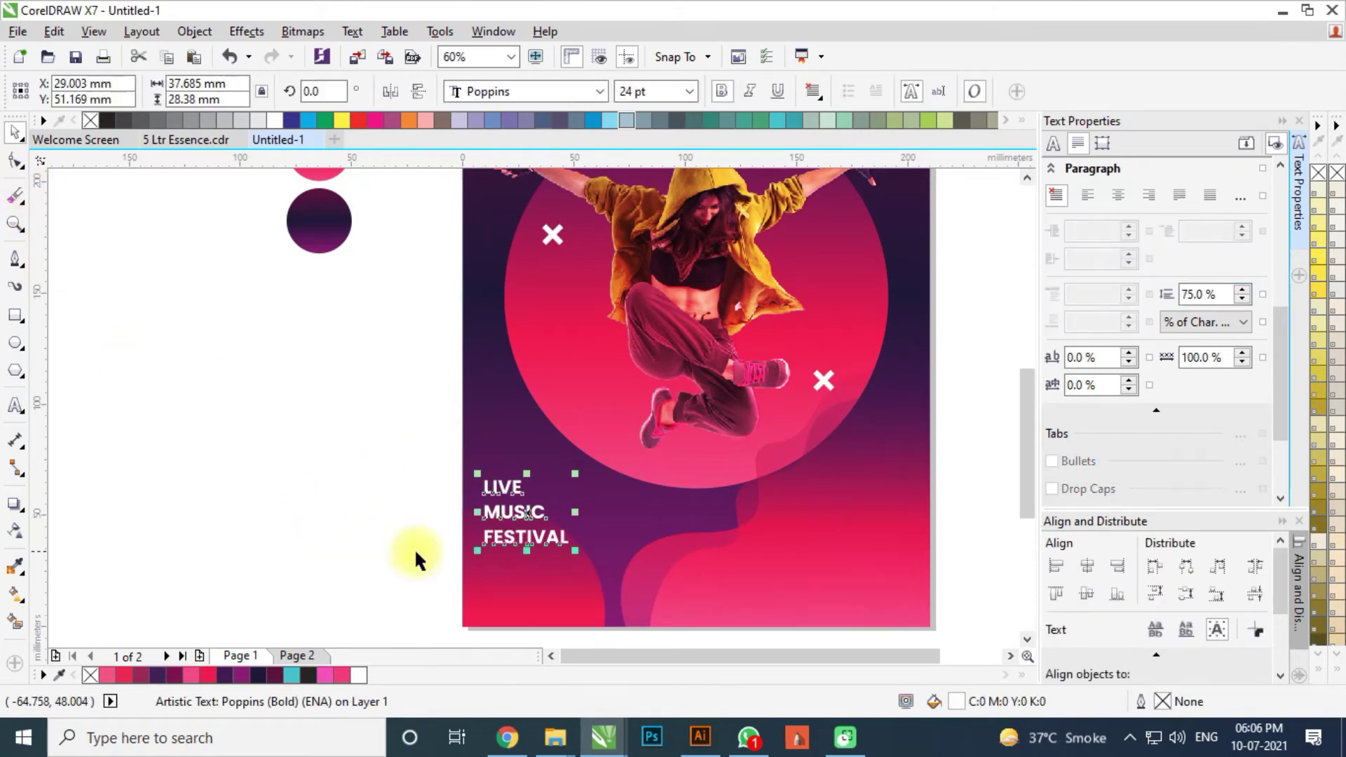
key(F10)
drag(477, 554, 475, 525)
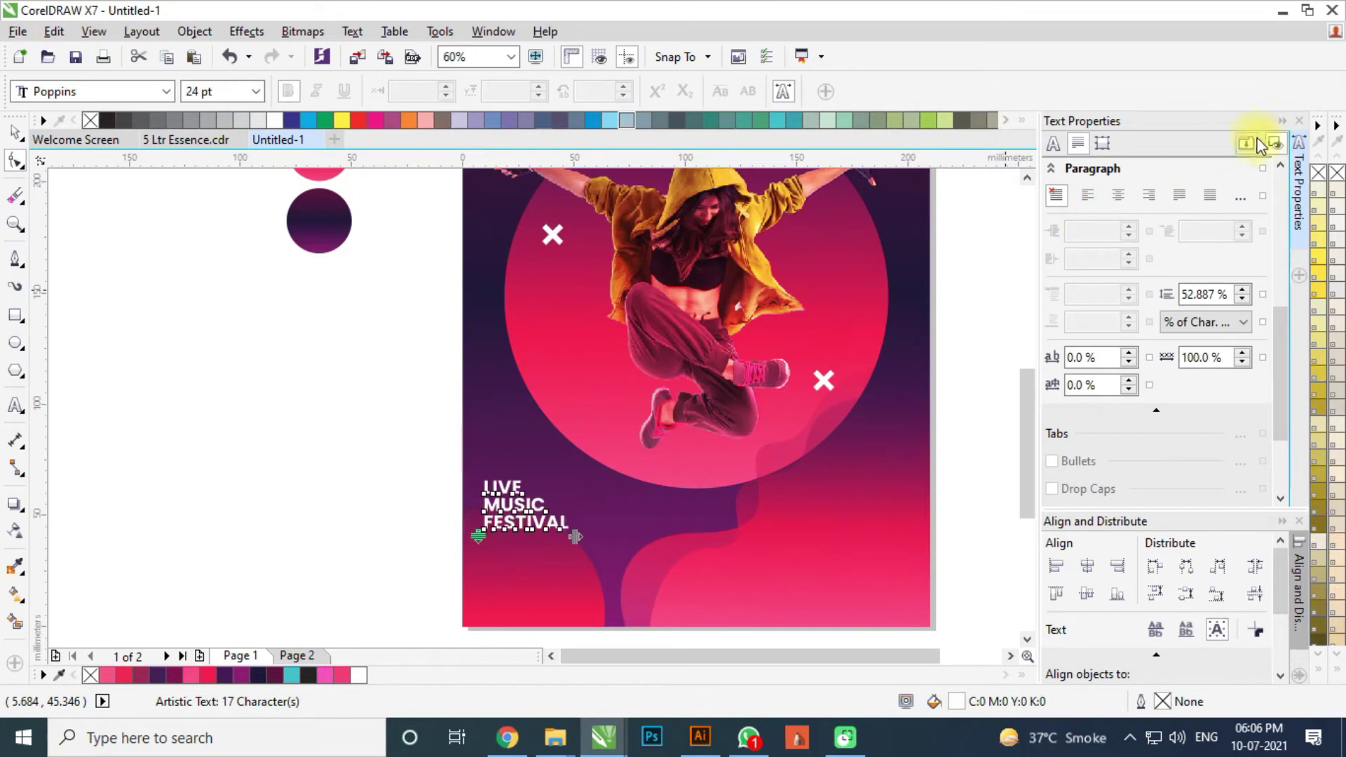
click(1282, 122)
key(space)
click(514, 497)
click(622, 519)
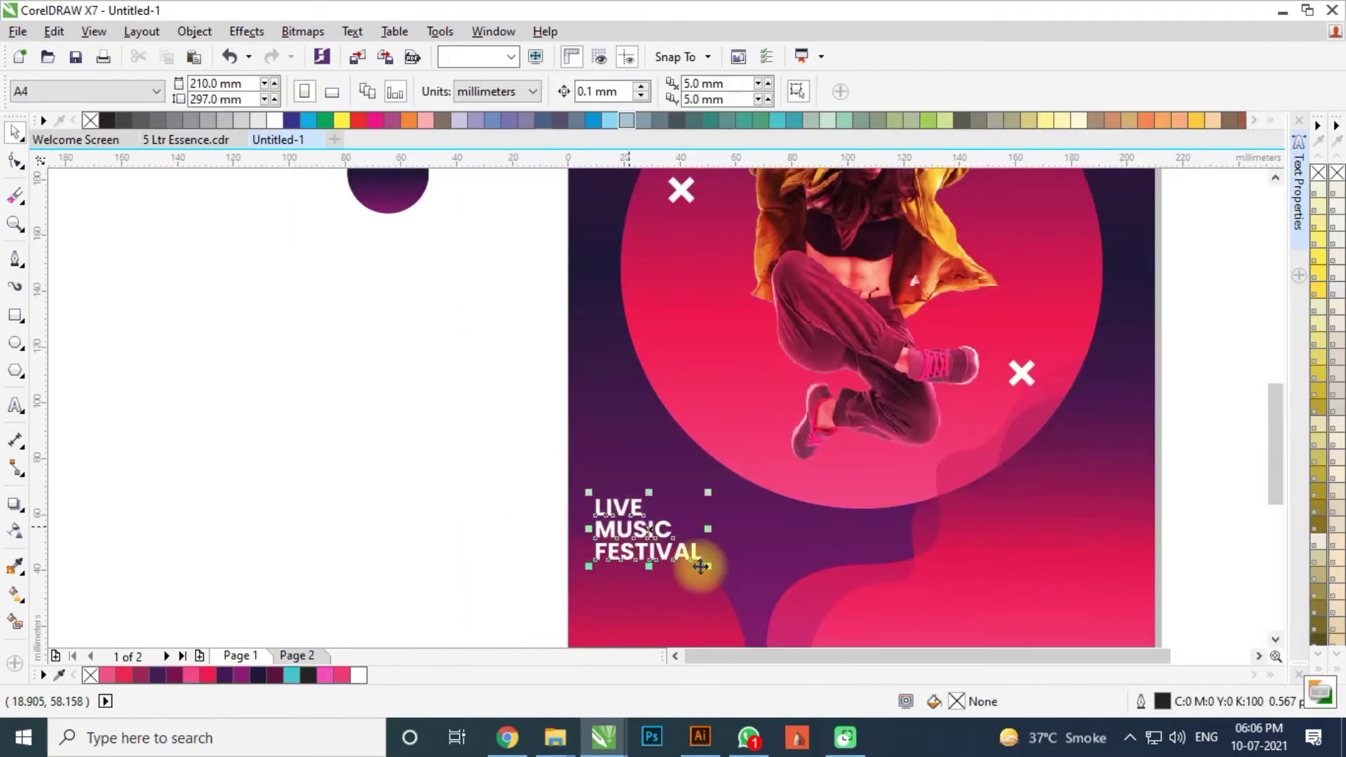
Enlarge the LIVE MUSIC FESTIVAL text proportionally to about 61.5 pt
drag(708, 567, 872, 615)
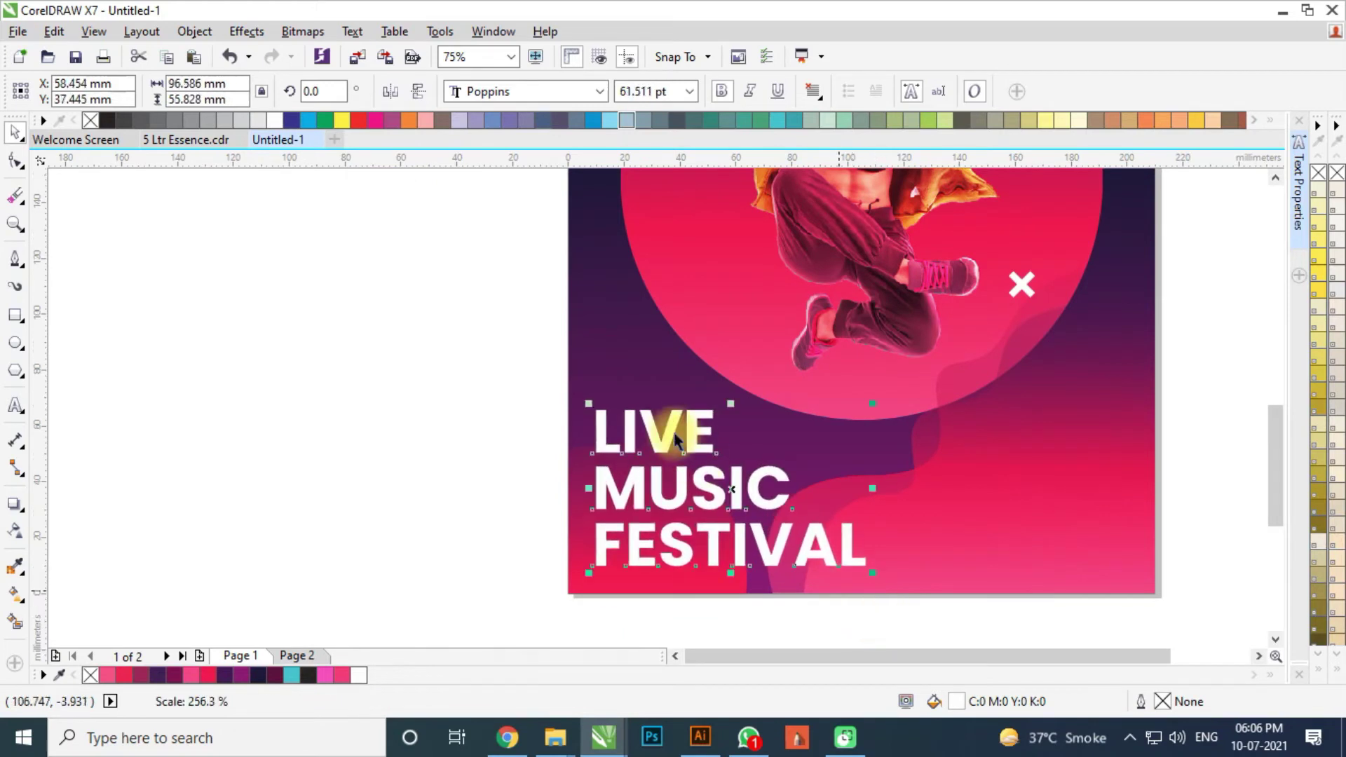
scroll(675, 435, down, 1)
click(525, 439)
scroll(630, 530, down, 1)
scroll(686, 470, up, 1)
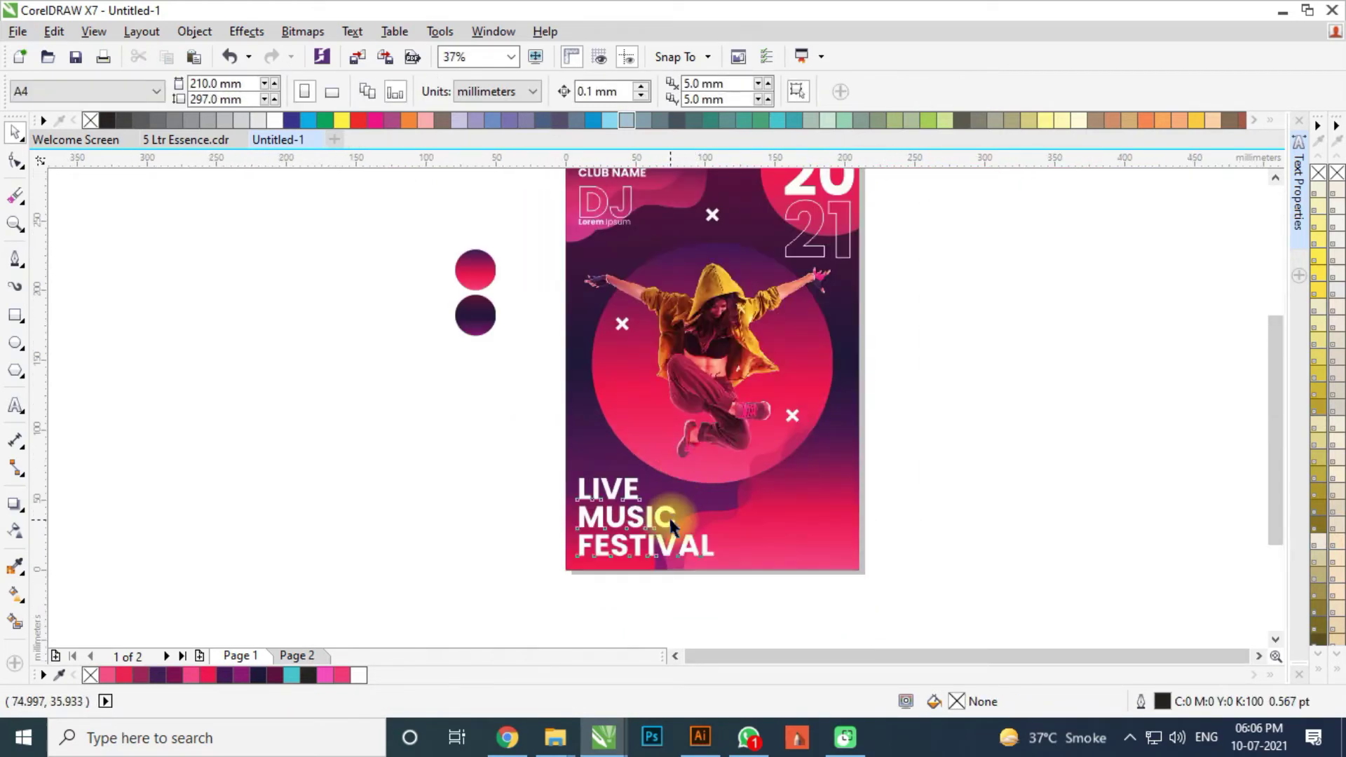
Align the LIVE MUSIC FESTIVAL text to the bottom edge of the 190 × 277 mm margin frame
click(670, 518)
shift+click(714, 519)
click(534, 518)
click(601, 487)
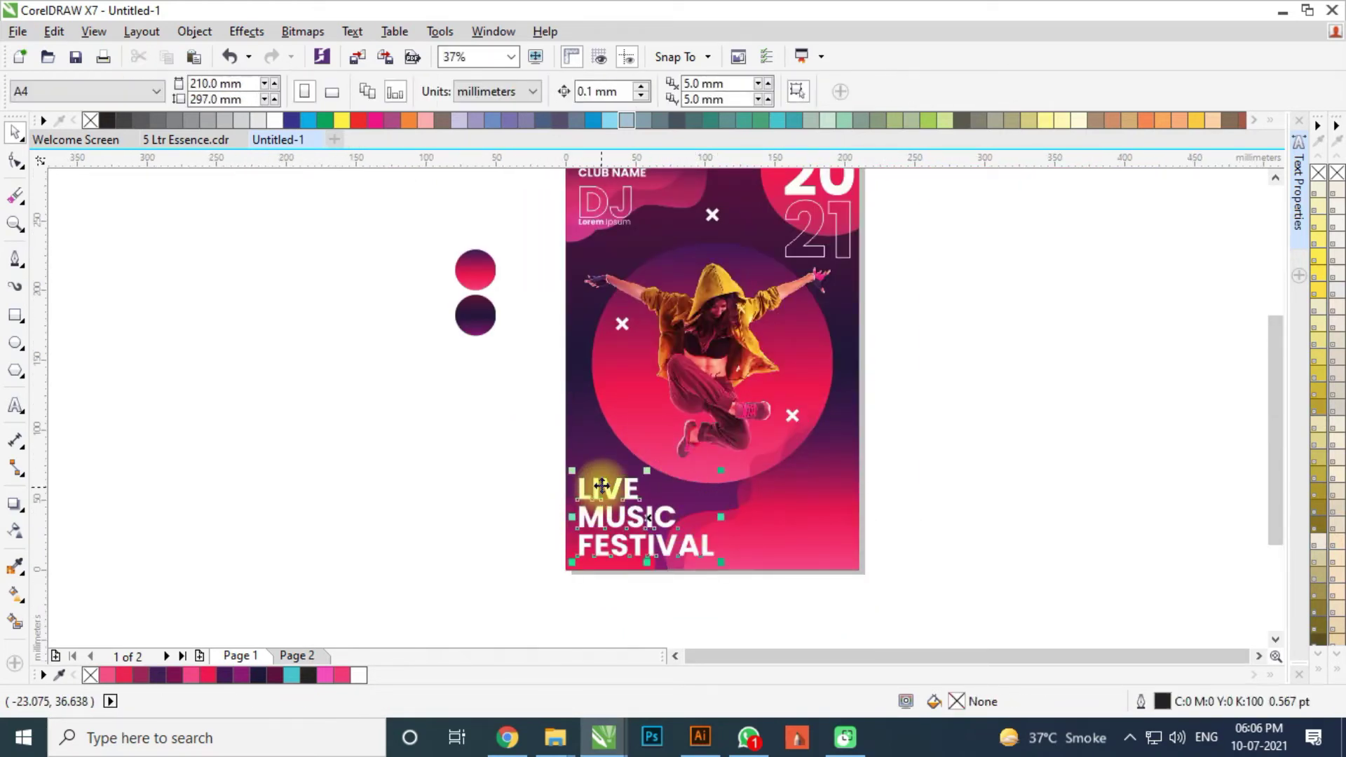
shift+click(603, 460)
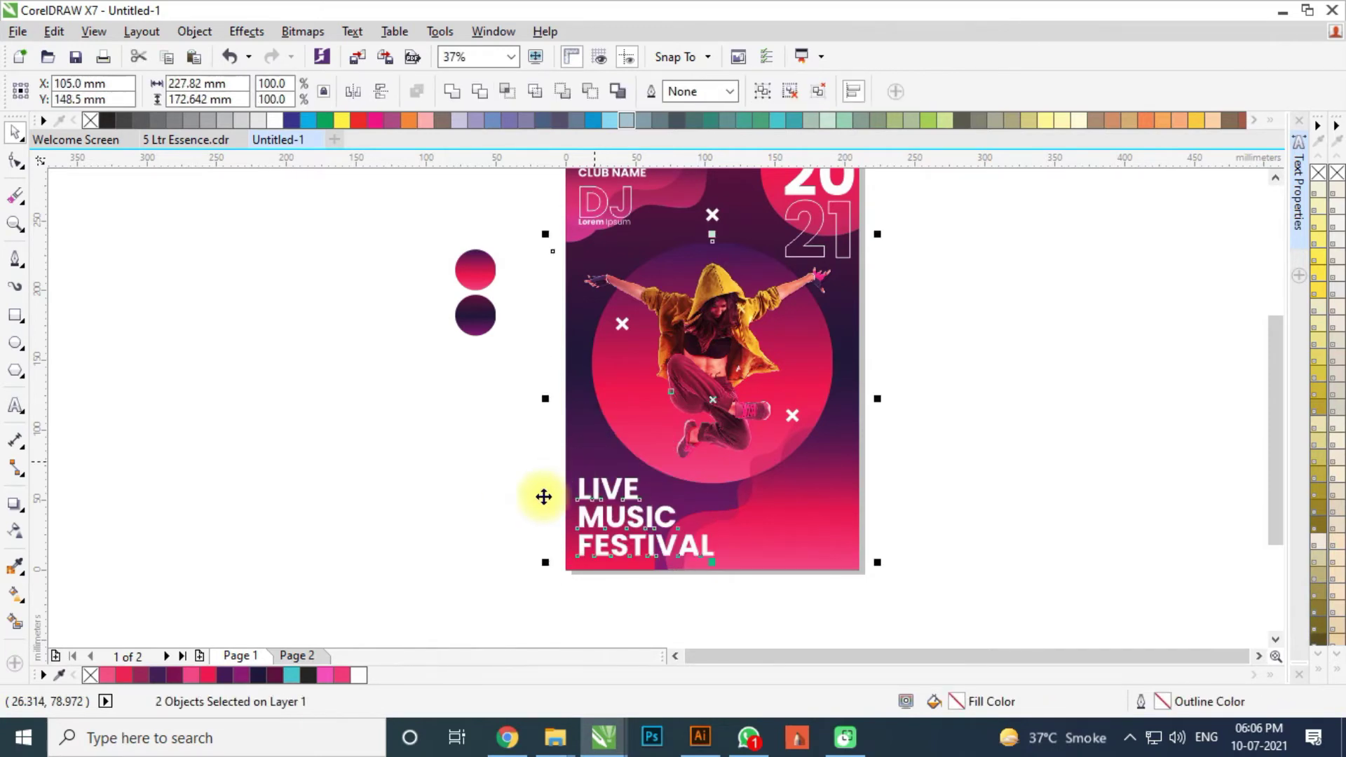
click(541, 496)
click(630, 505)
shift+click(749, 197)
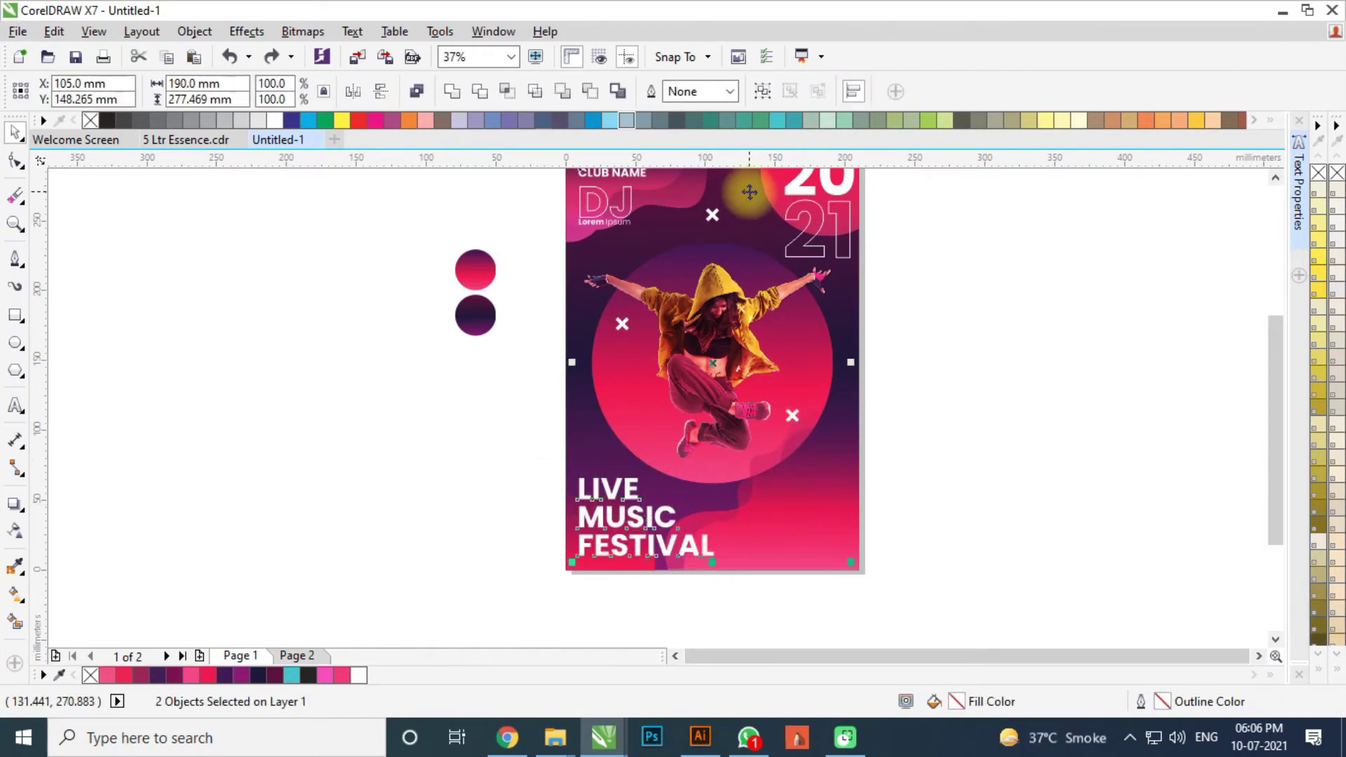
key(r)
key(ctrl+z)
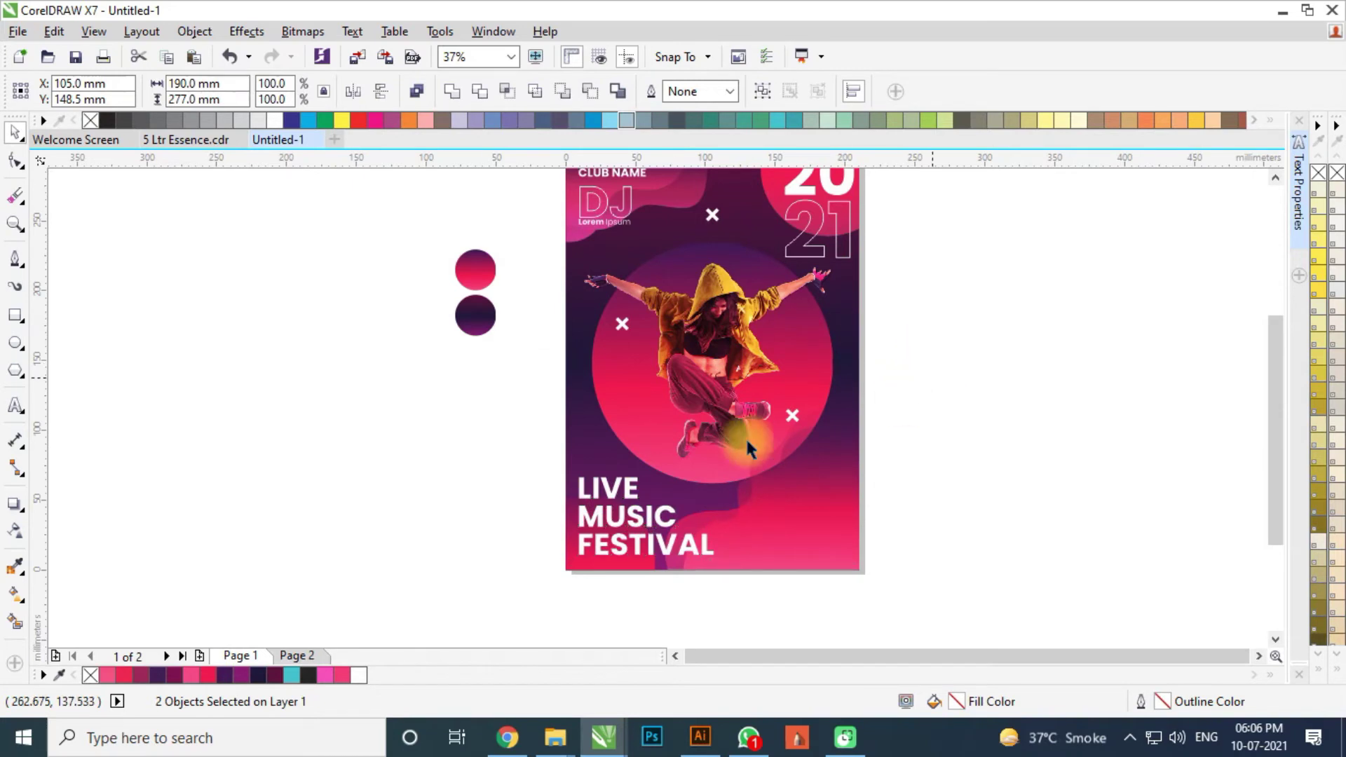
click(536, 471)
Copy an X beside the word MUSIC, enlarge it to about 14.7 mm and add a slightly offset duplicate
drag(634, 327, 638, 531)
right_click(696, 518)
scroll(717, 507, up, 1)
scroll(682, 522, up, 2)
drag(654, 514, 656, 507)
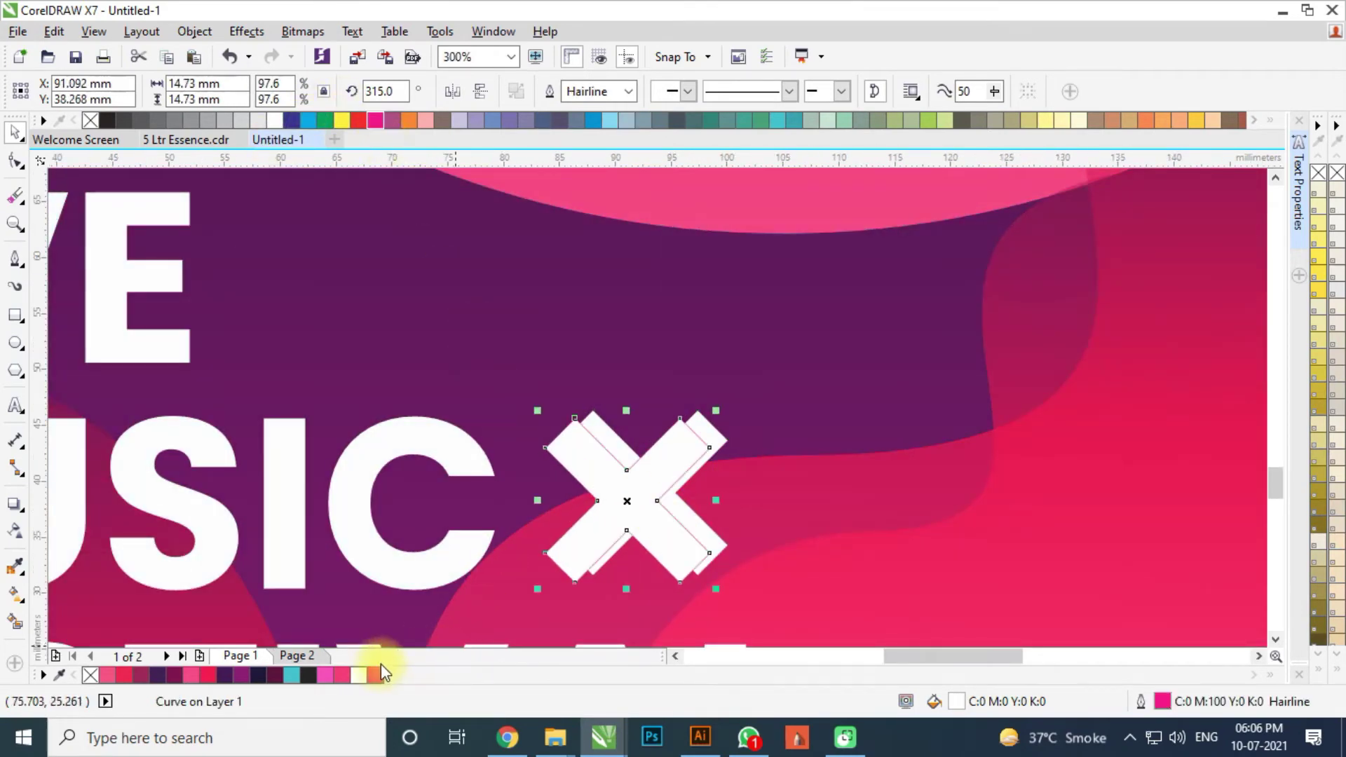
Give the offset duplicate X a pink #FF45C1 outline of 0.754 pt and no fill
right_click(326, 675)
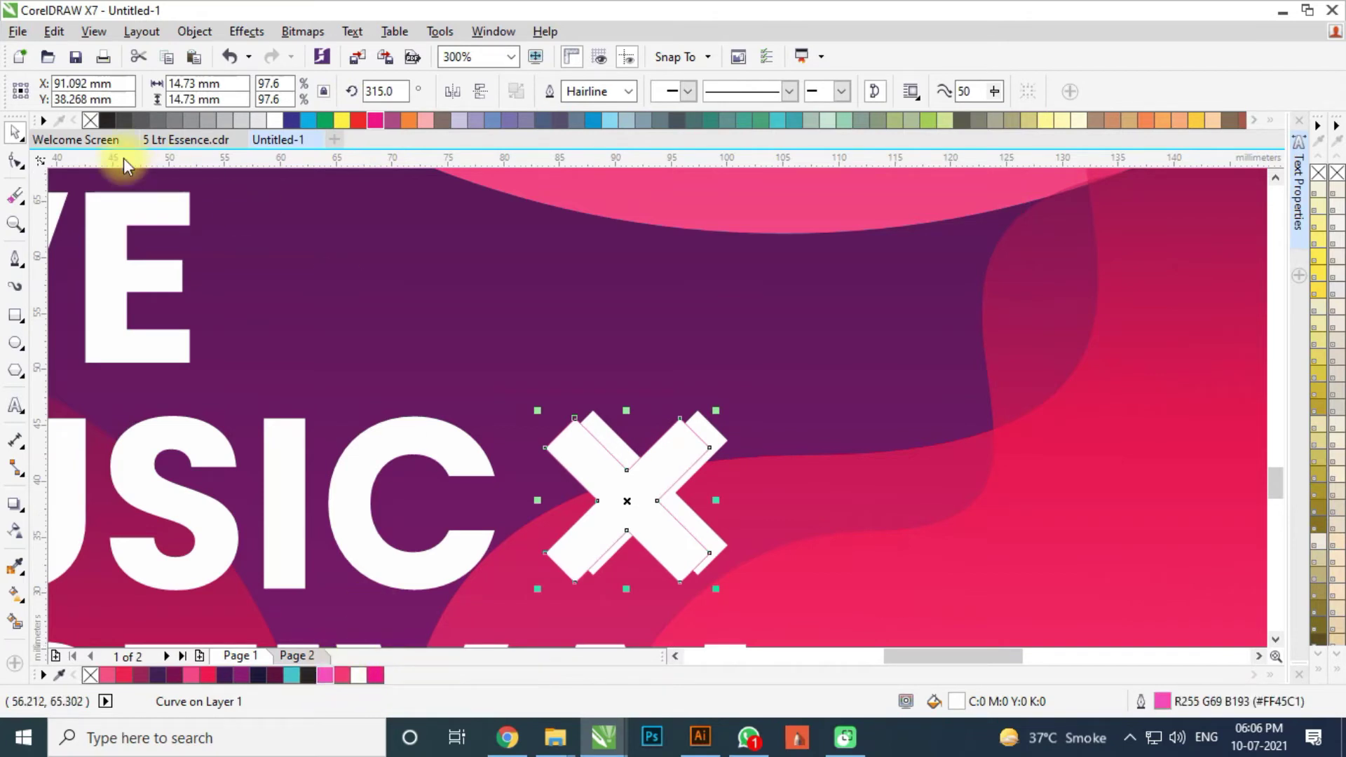
click(90, 120)
click(614, 91)
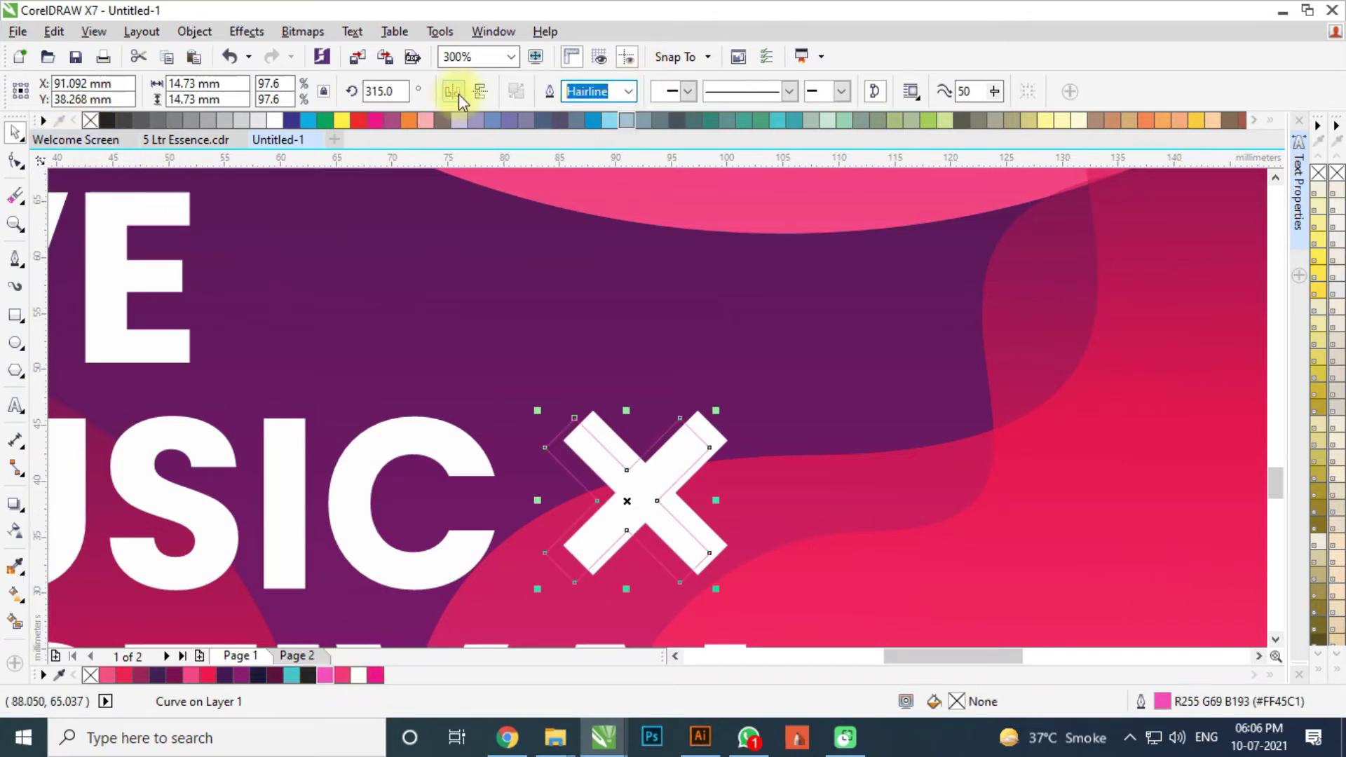
text(0.7)
key(Return)
scroll(582, 313, down, 5)
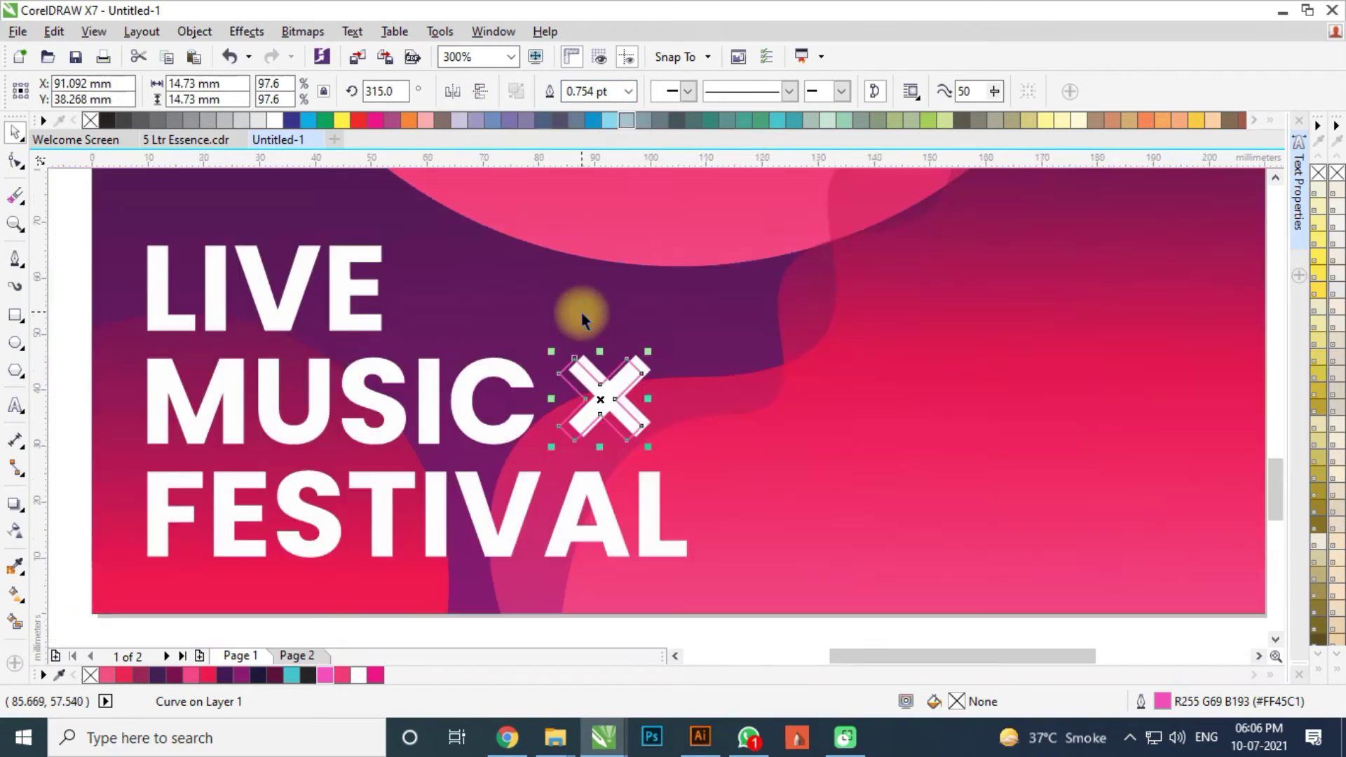
Group the white X and its pink outline duplicate beside MUSIC
drag(674, 603, 555, 325)
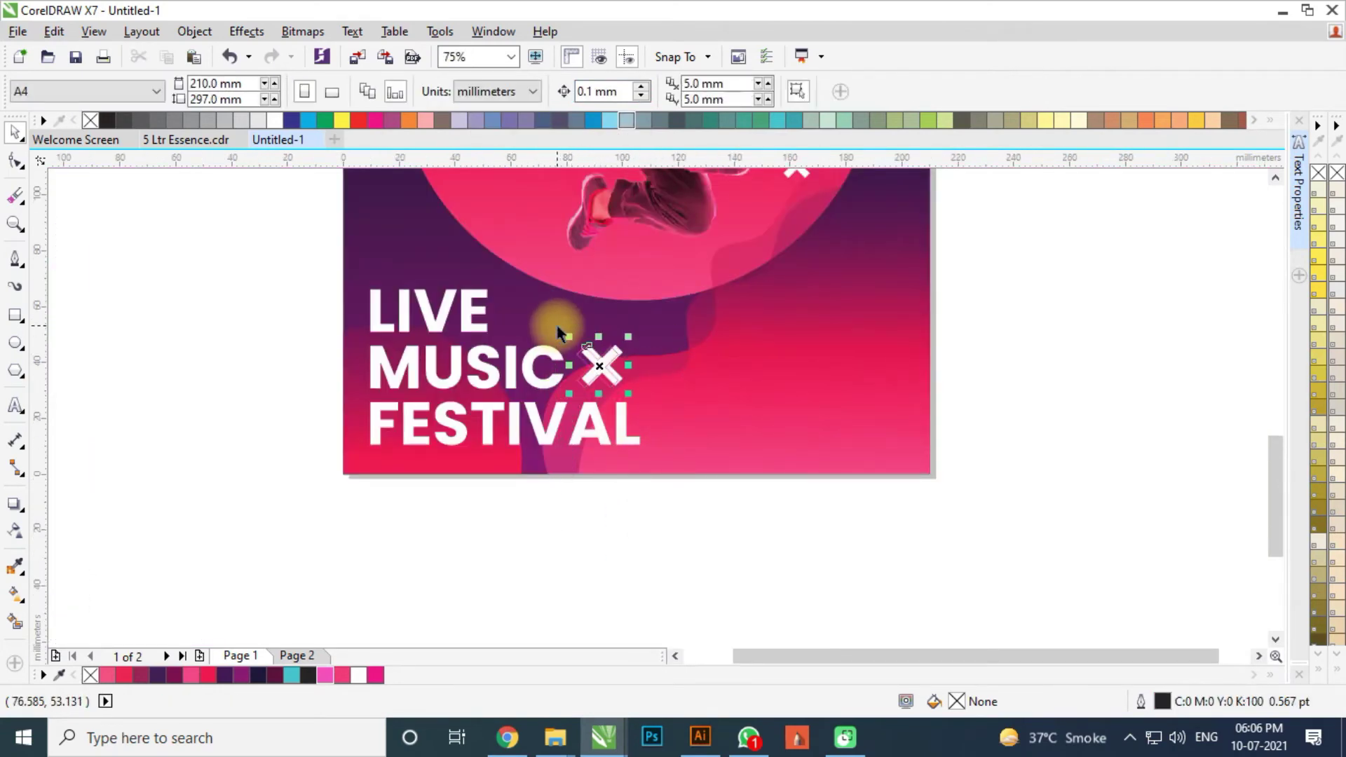
key(ctrl+g)
scroll(623, 421, down, 1)
click(705, 487)
scroll(666, 496, down, 1)
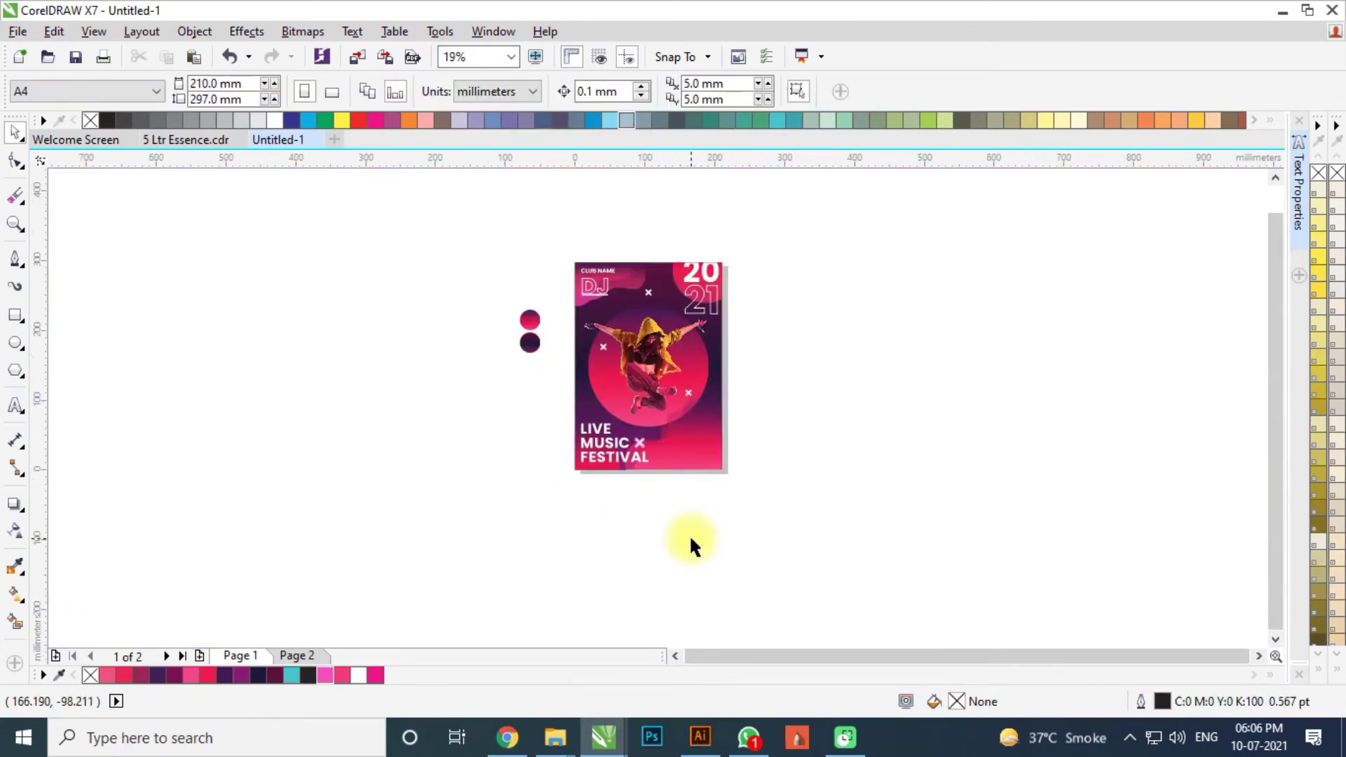
Copy the CLUB NAME text to the big circle's left side and rotate the copy 90°
scroll(629, 338, up, 1)
drag(574, 362, 556, 399)
scroll(574, 363, up, 1)
scroll(473, 390, down, 1)
click(477, 395)
drag(593, 204, 598, 297)
click(577, 396)
scroll(576, 396, up, 1)
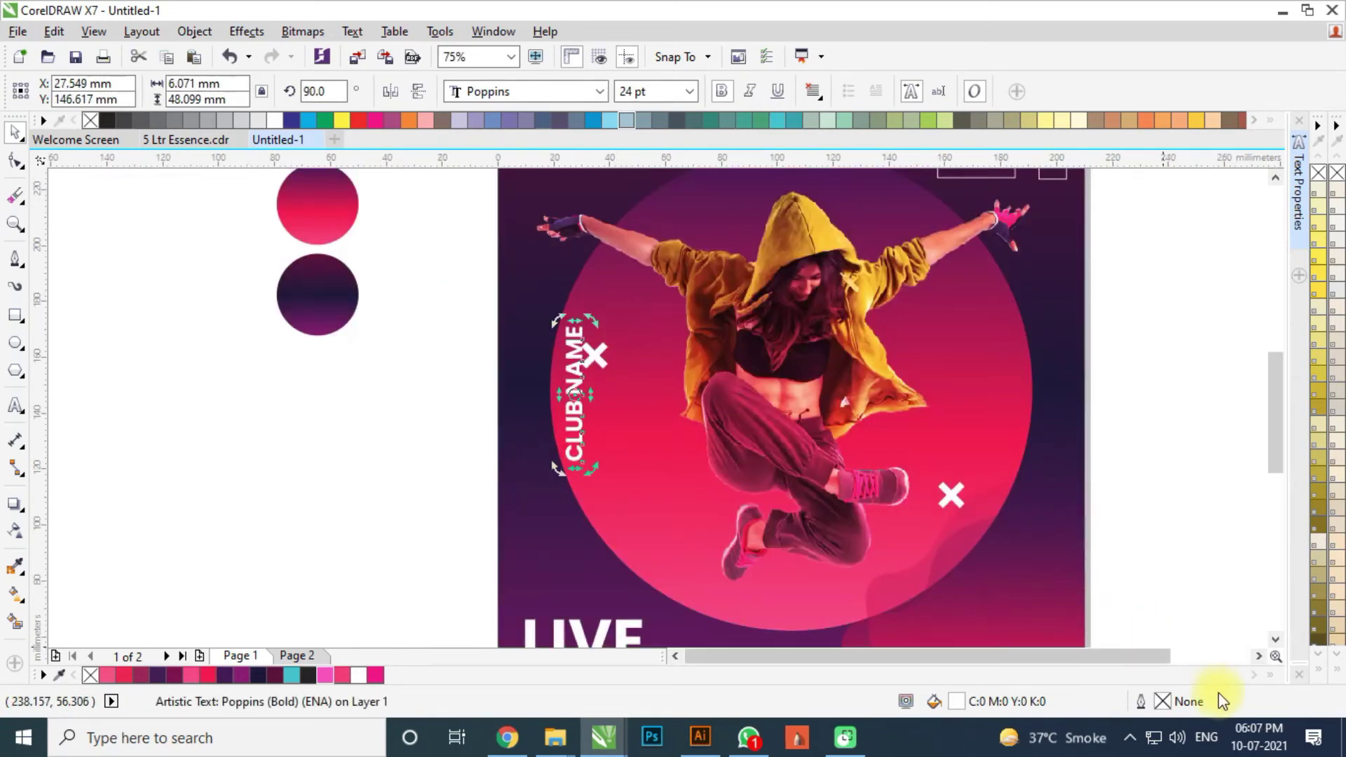
key(Escape)
click(576, 378)
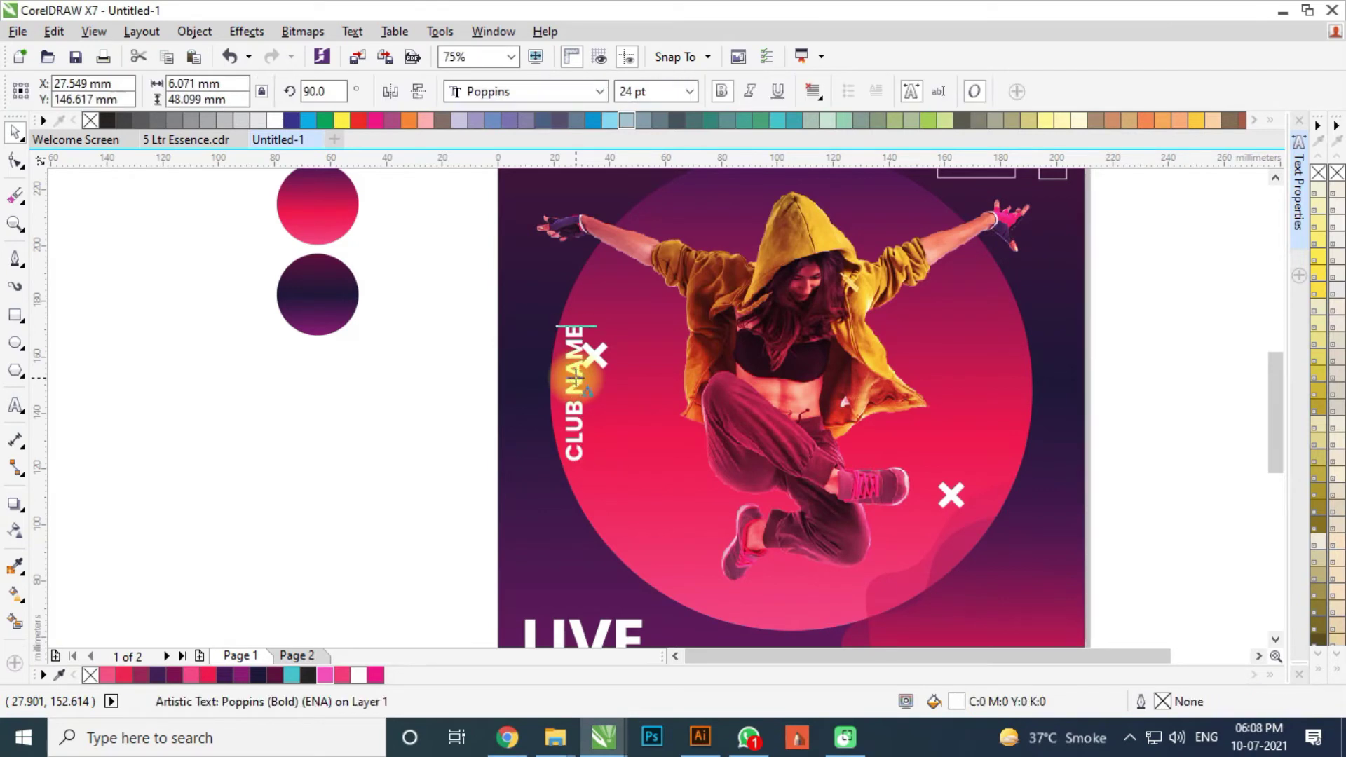
triple_click(576, 375)
text(www.ursite.com)
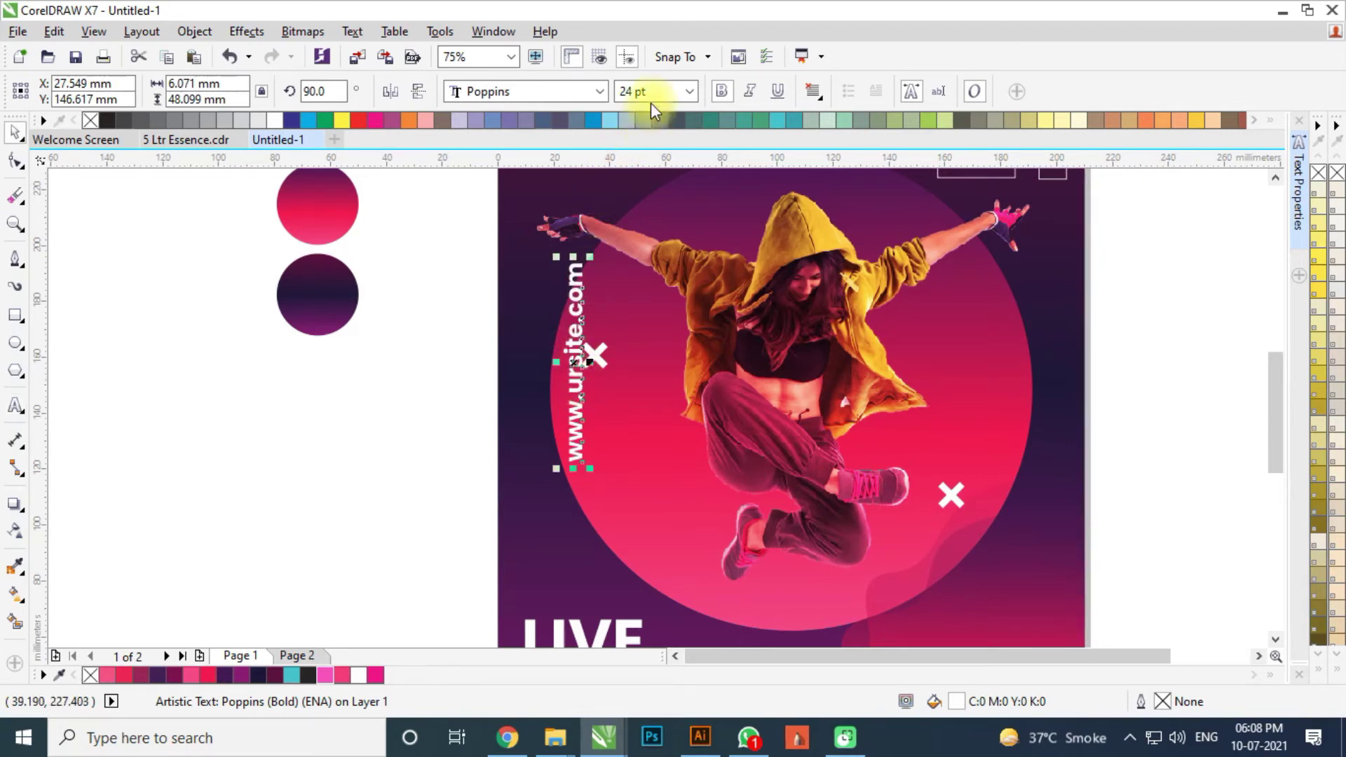
Remove the bold style from the vertical website text and set its font size to 18 pt
click(656, 91)
click(726, 92)
drag(649, 92, 558, 93)
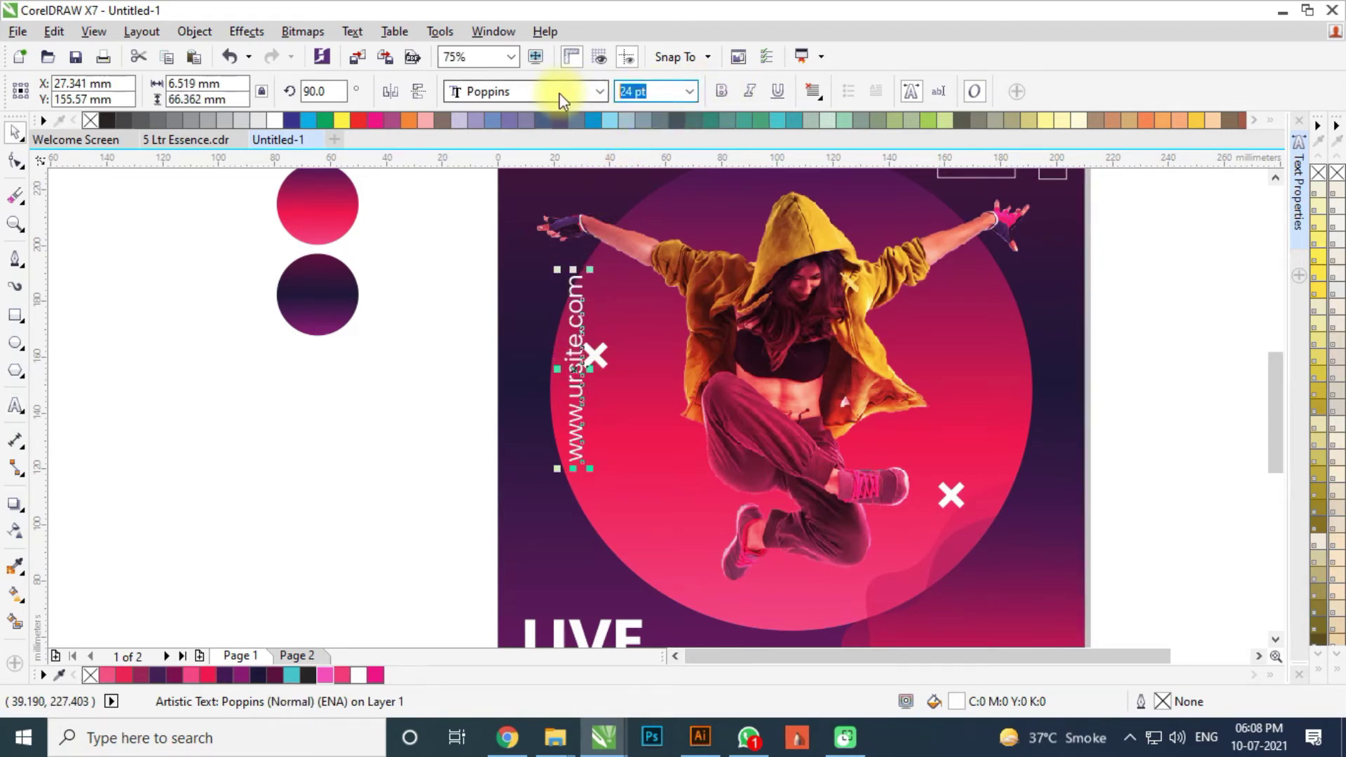
text(18)
key(Return)
scroll(633, 265, down, 1)
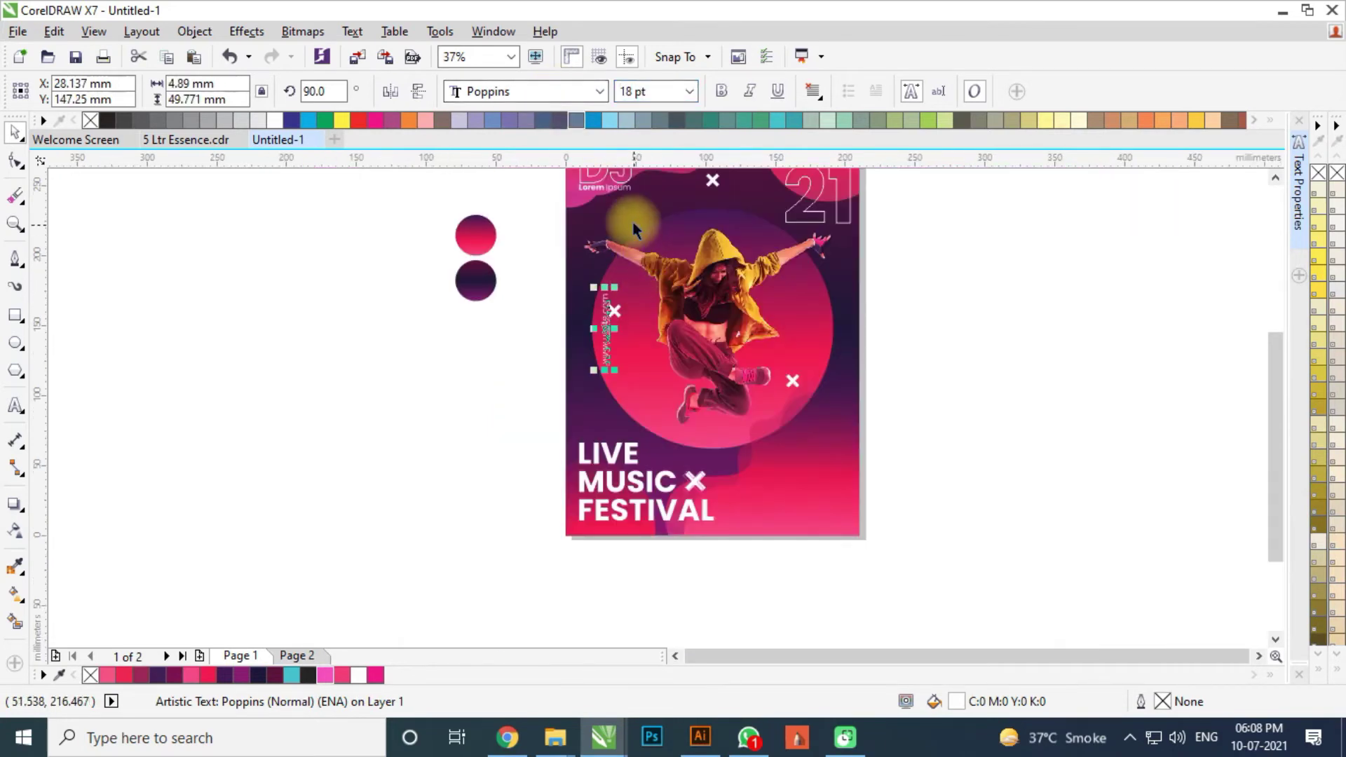
shift+click(632, 224)
key(Escape)
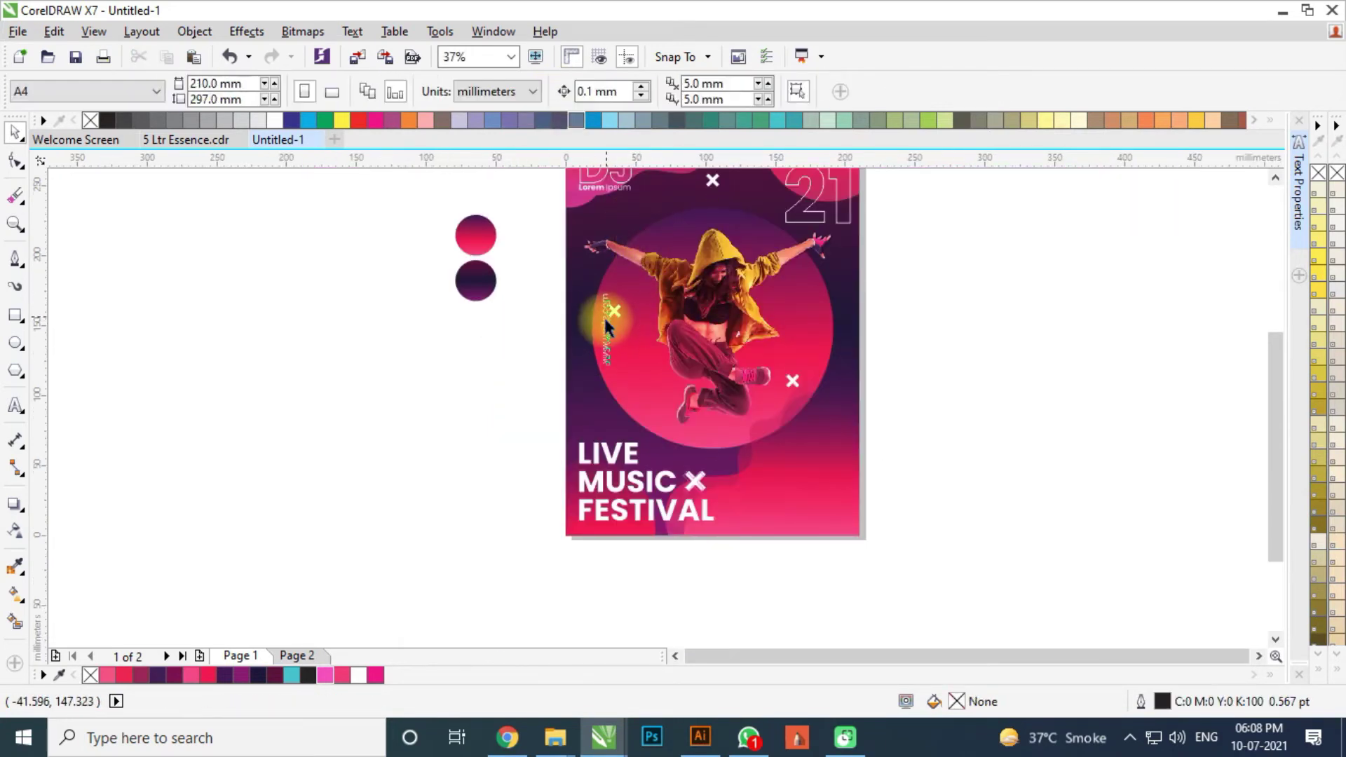
click(605, 319)
scroll(607, 338, down, 1)
scroll(621, 278, up, 1)
shift+click(637, 257)
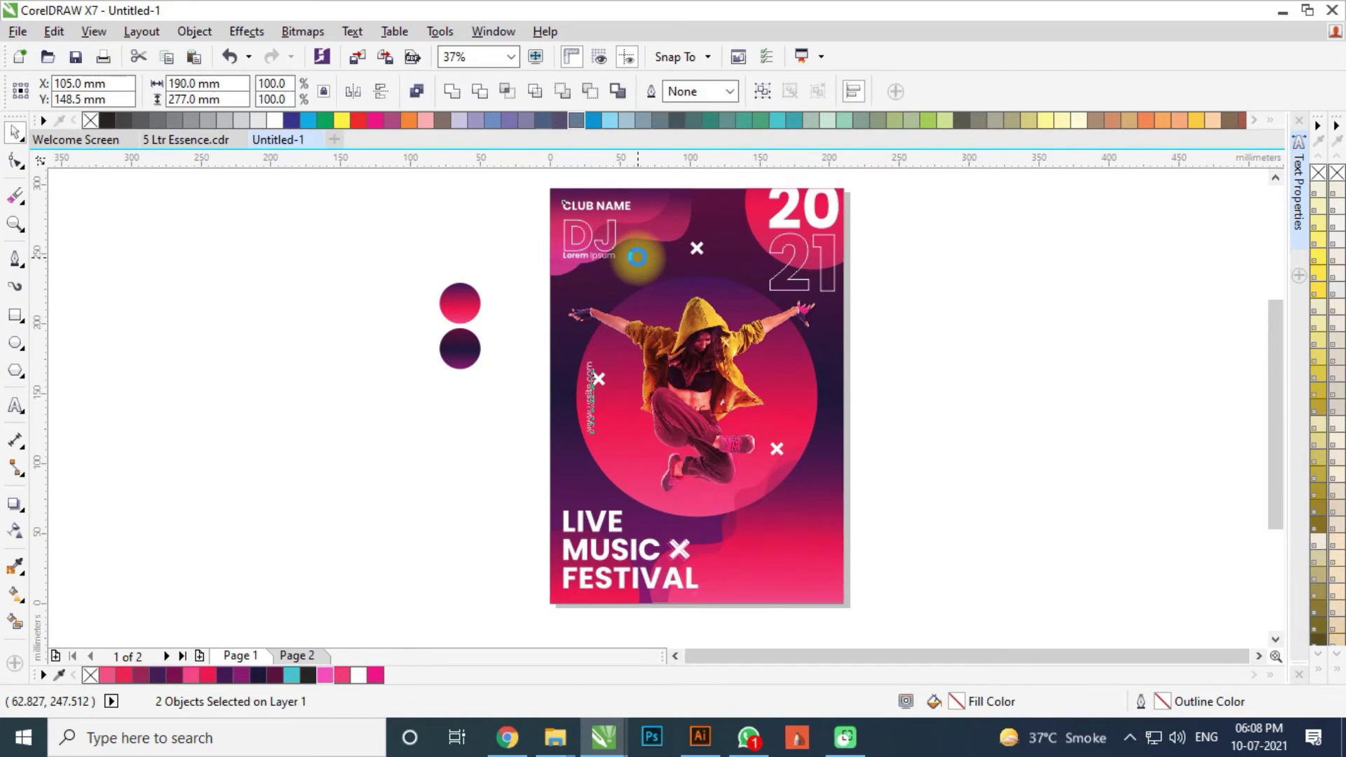
key(Escape)
scroll(567, 384, up, 1)
click(568, 387)
scroll(572, 390, down, 2)
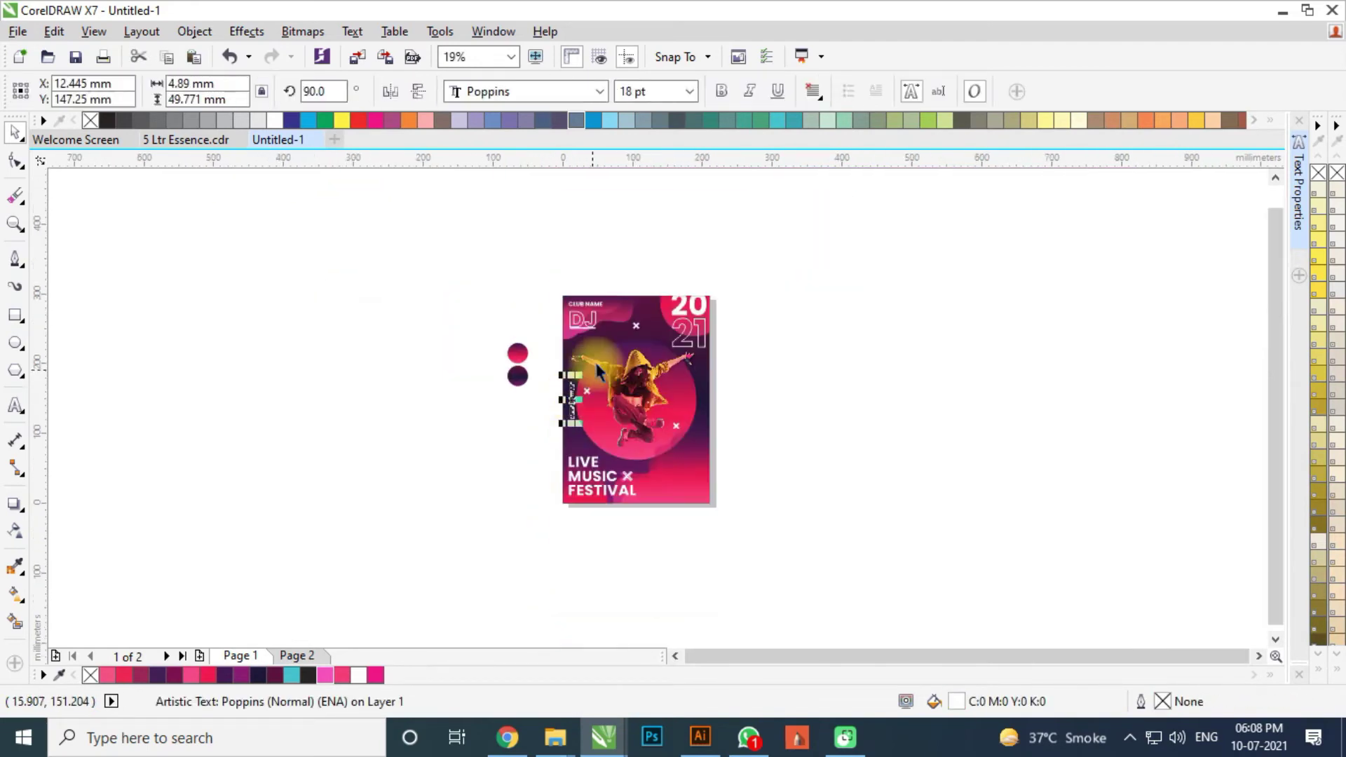
shift+click(609, 342)
key(Escape)
scroll(769, 367, up, 1)
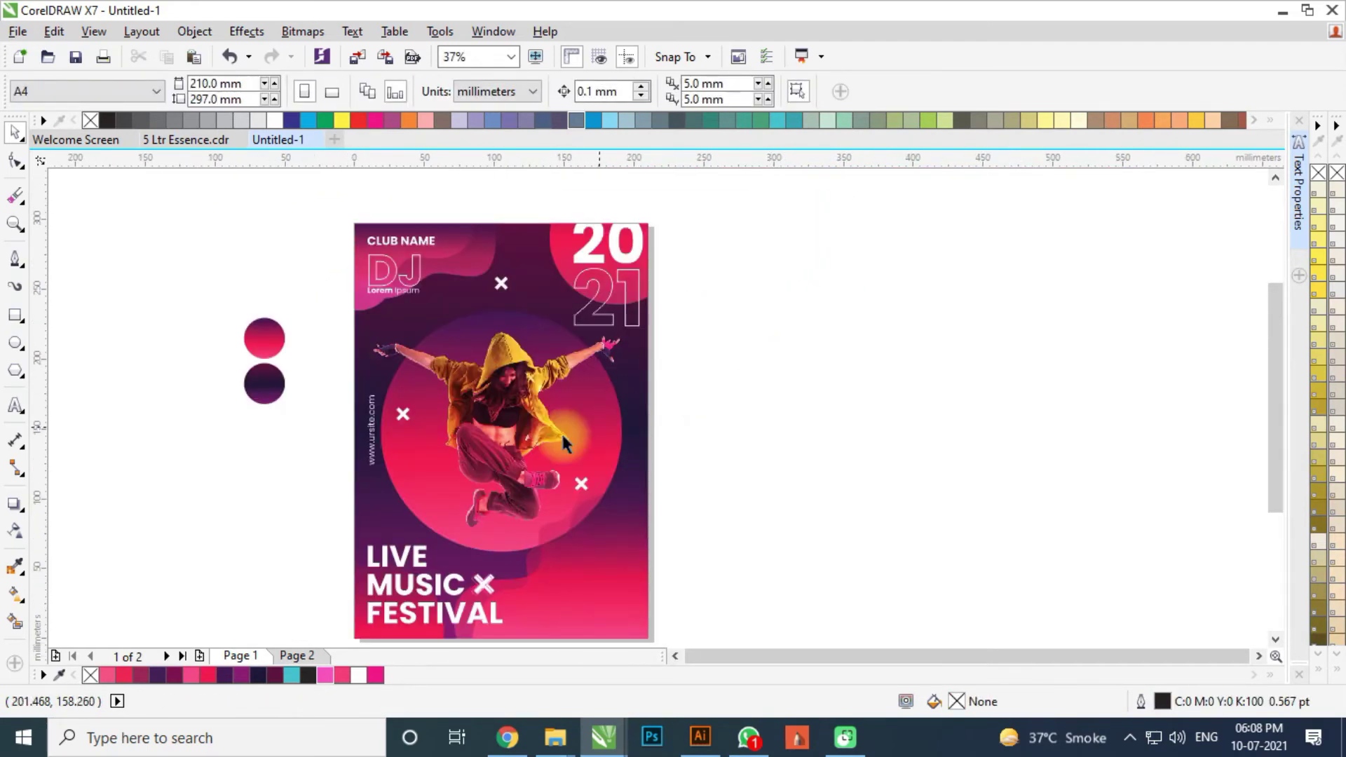
drag(371, 424, 634, 434)
right_click(633, 433)
click(738, 372)
scroll(736, 370, down, 1)
scroll(692, 422, up, 2)
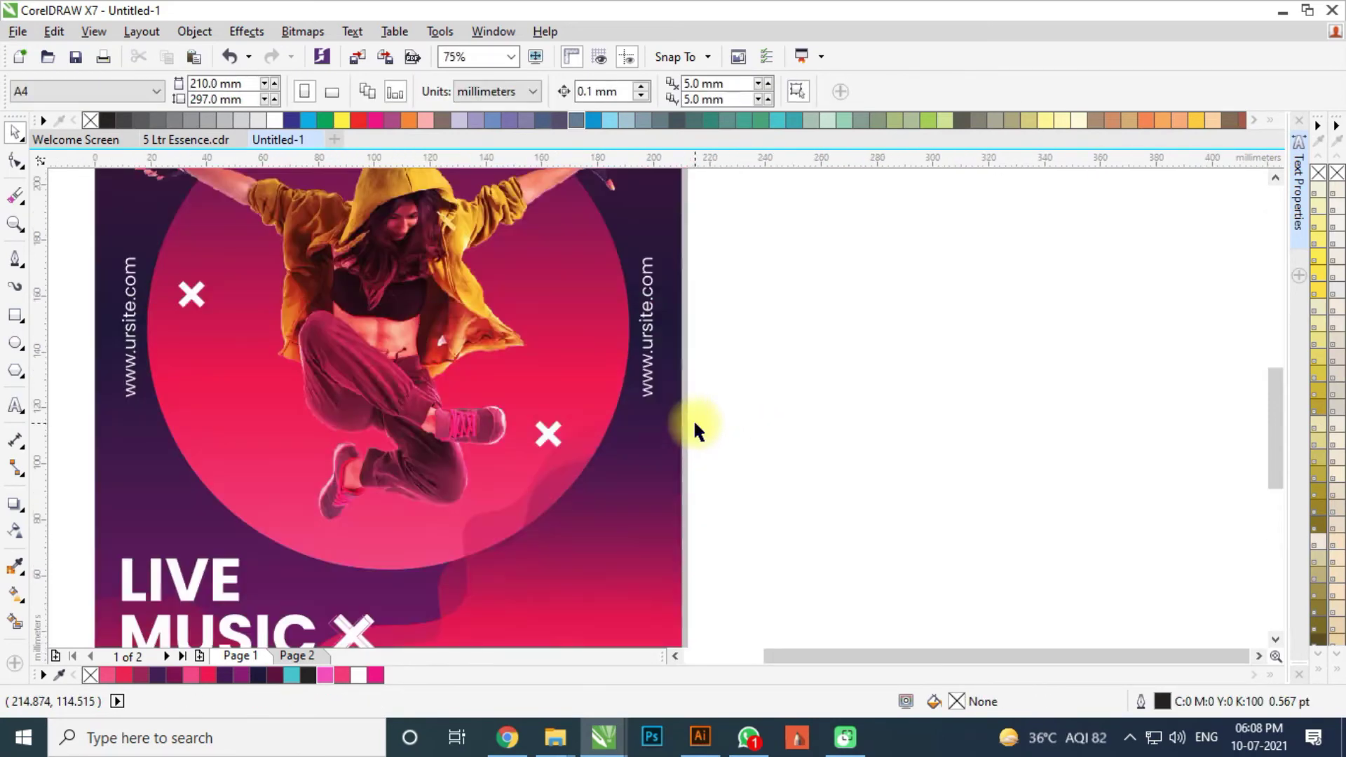
scroll(753, 330, down, 1)
drag(675, 414, 675, 415)
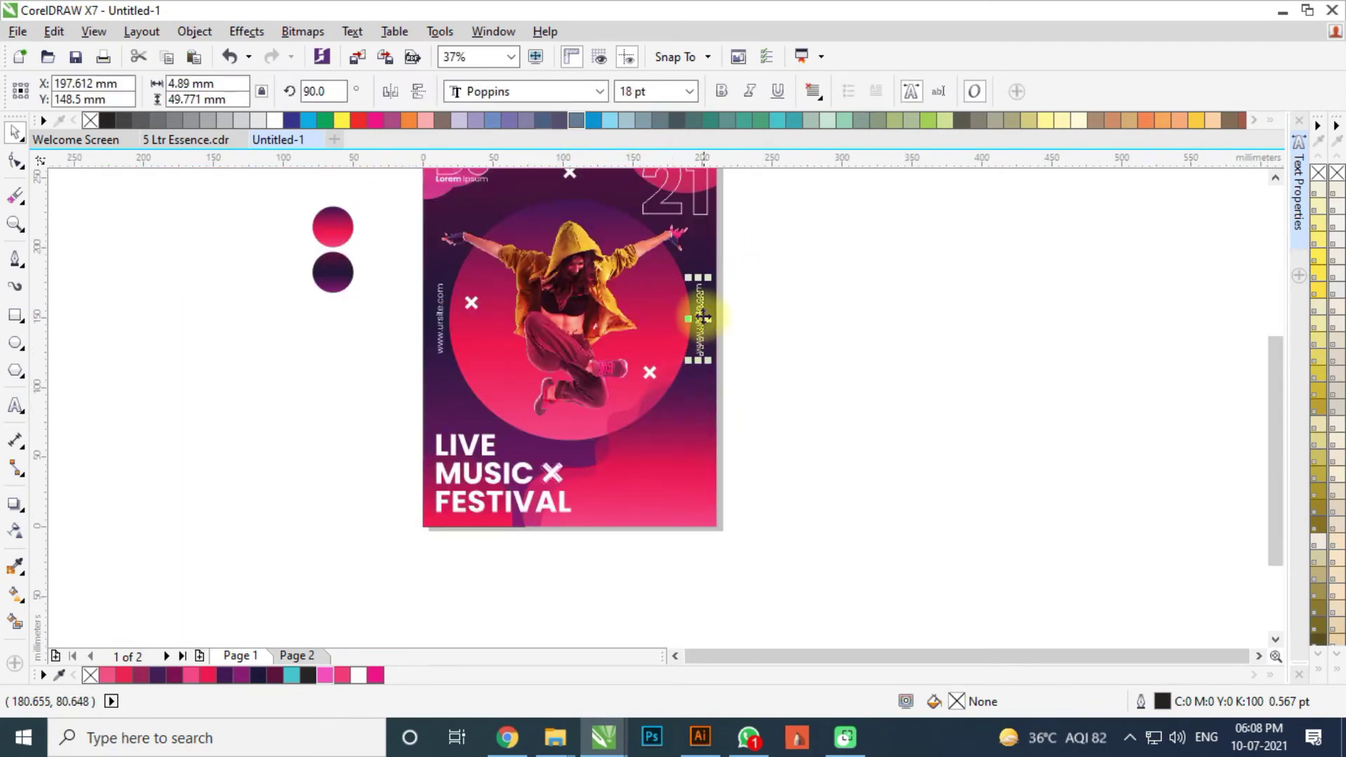
Copy the right-hand website text into the lower right area beside the festival title and rotate the copy to 0°
drag(702, 314, 721, 481)
right_click(656, 462)
click(656, 462)
key(Escape)
scroll(653, 469, up, 1)
click(655, 472)
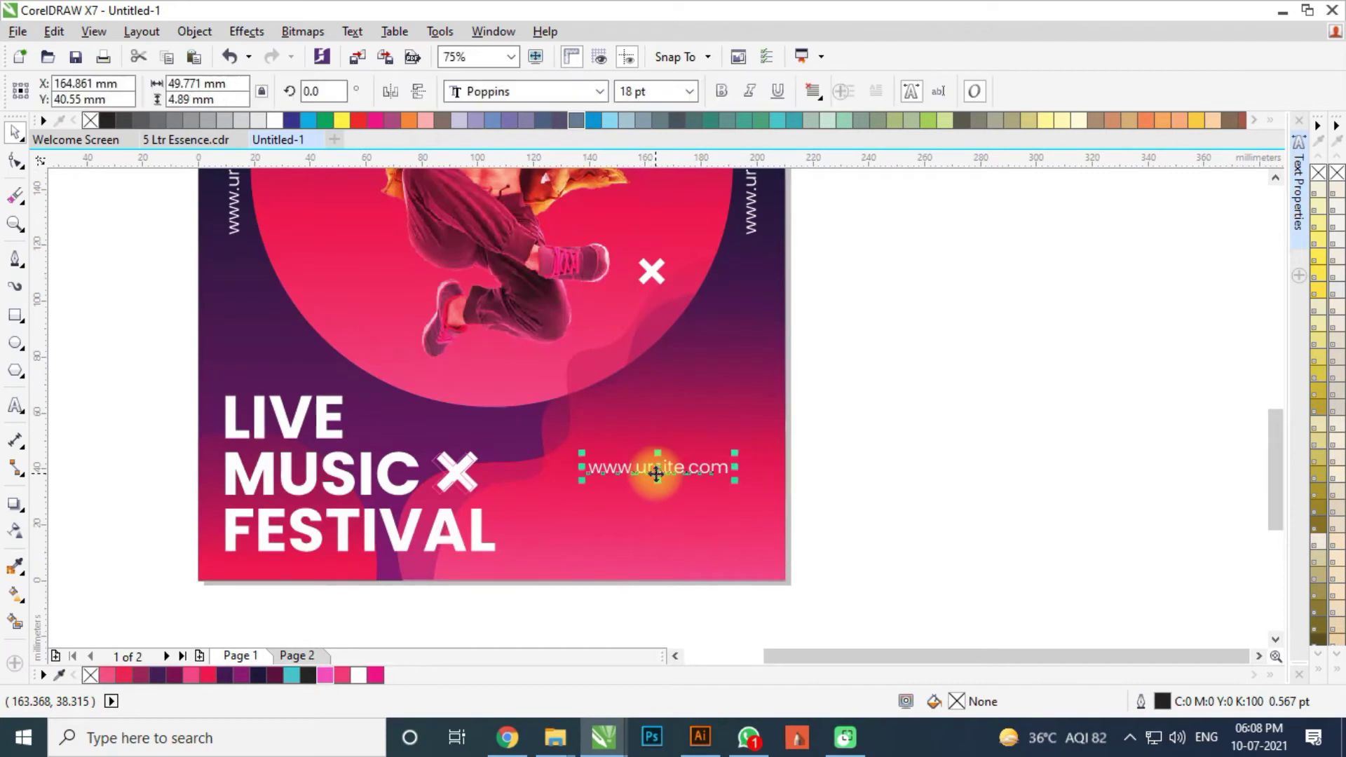
Replace the wording of the horizontal website copy with 2-5 and make it bold
scroll(656, 474, up, 1)
key(F8)
key(ctrl+a)
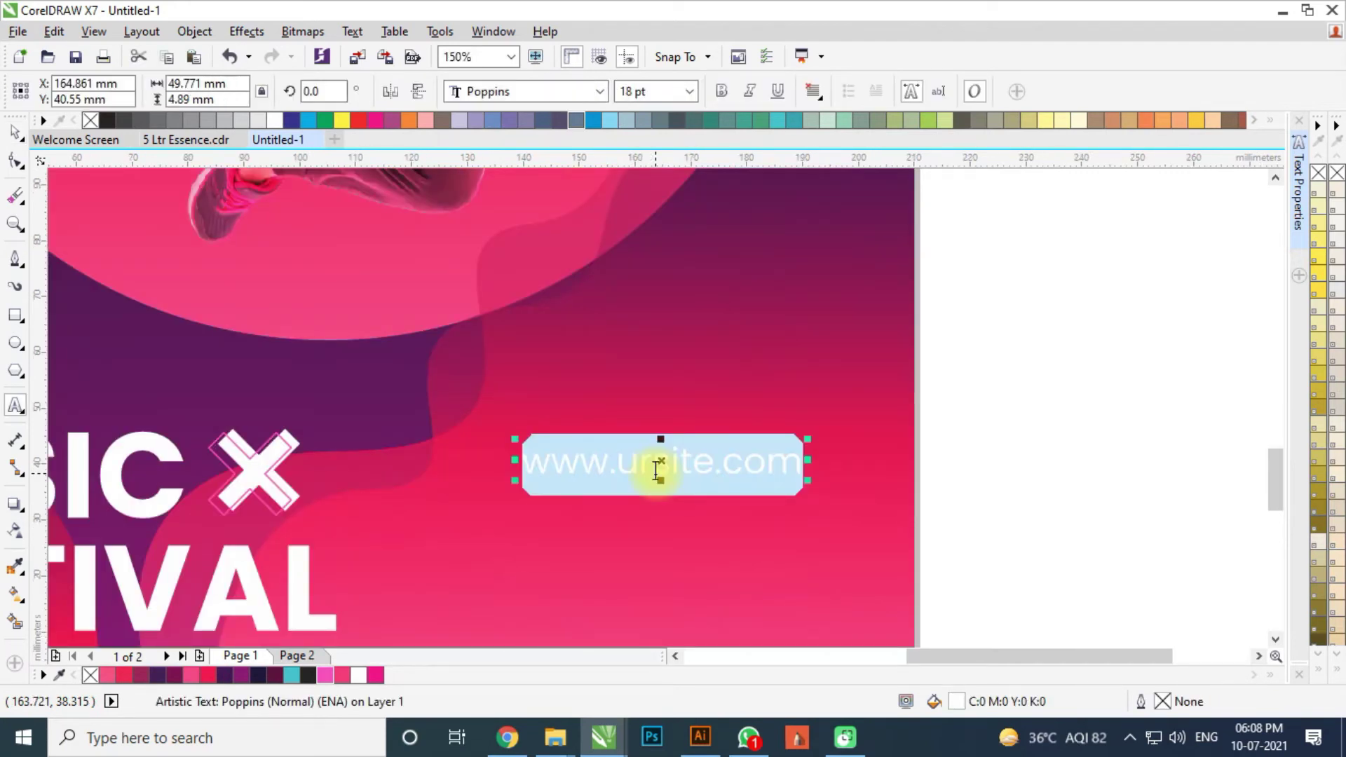
text(2-5)
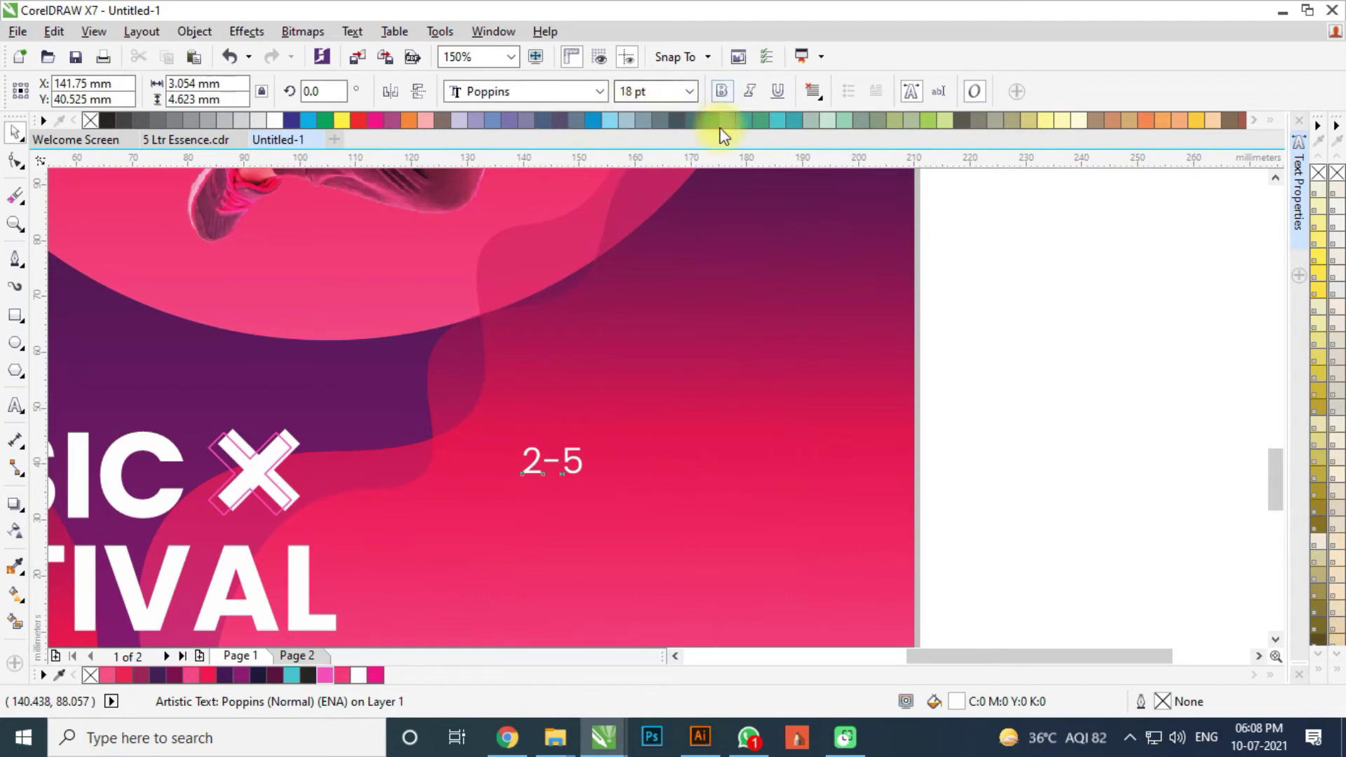
scroll(607, 362, down, 1)
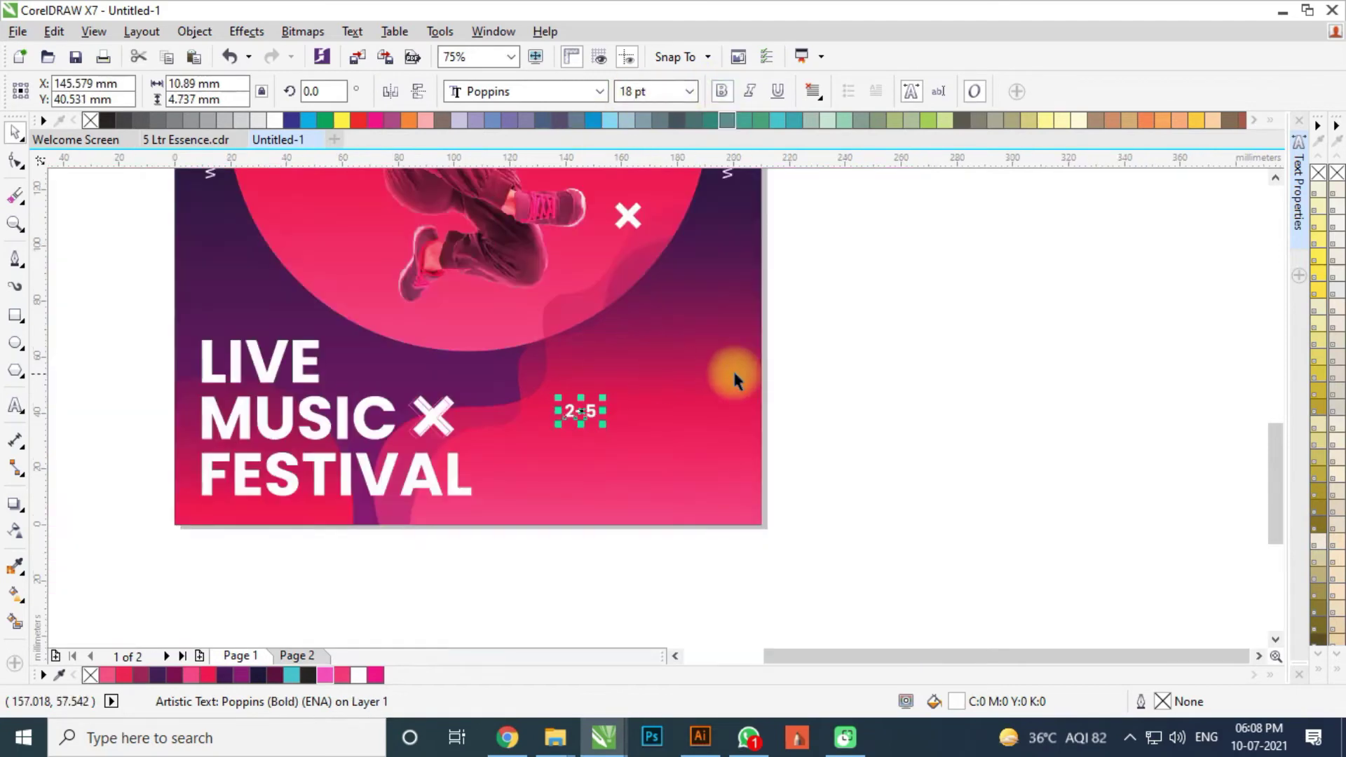
click(809, 340)
Enlarge the 2-5 text to about 77 pt and place it in the poster's lower right area, beside the festival title
click(591, 414)
drag(601, 421, 704, 347)
scroll(746, 394, down, 1)
scroll(669, 373, down, 1)
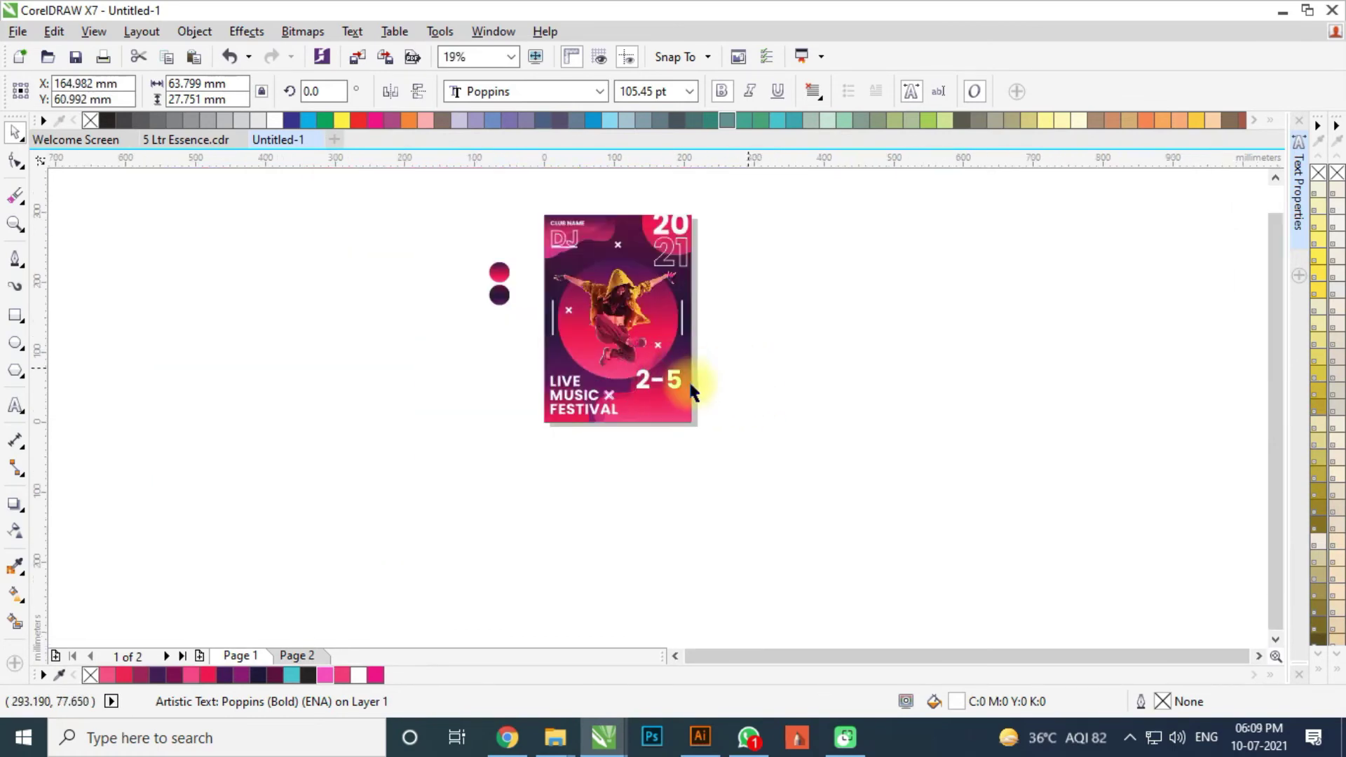
scroll(640, 263, up, 1)
shift+click(642, 254)
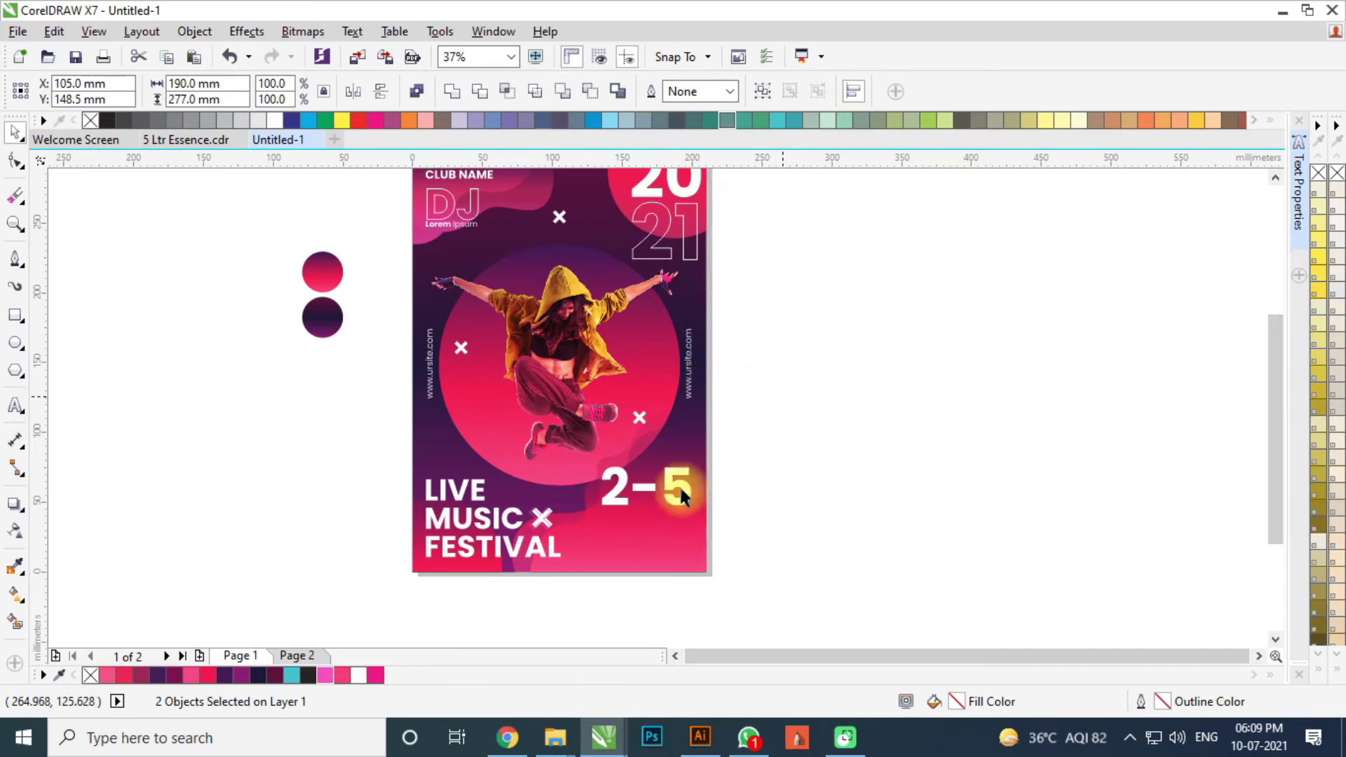
scroll(679, 485, up, 1)
click(533, 512)
drag(541, 527, 592, 548)
Duplicate the 2-5 text directly below the original and change the copy's wording to AUG
double_click(592, 548)
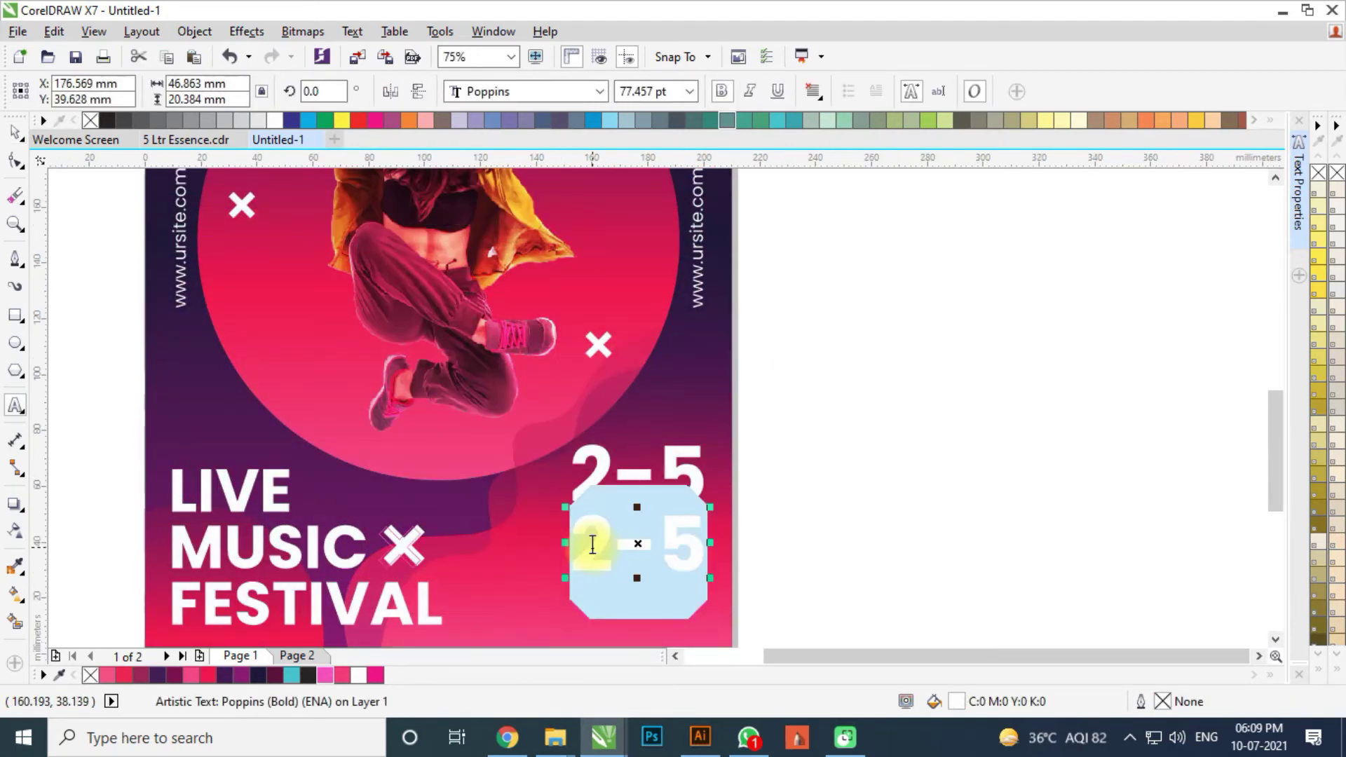
scroll(702, 561, up, 1)
text(AUG)
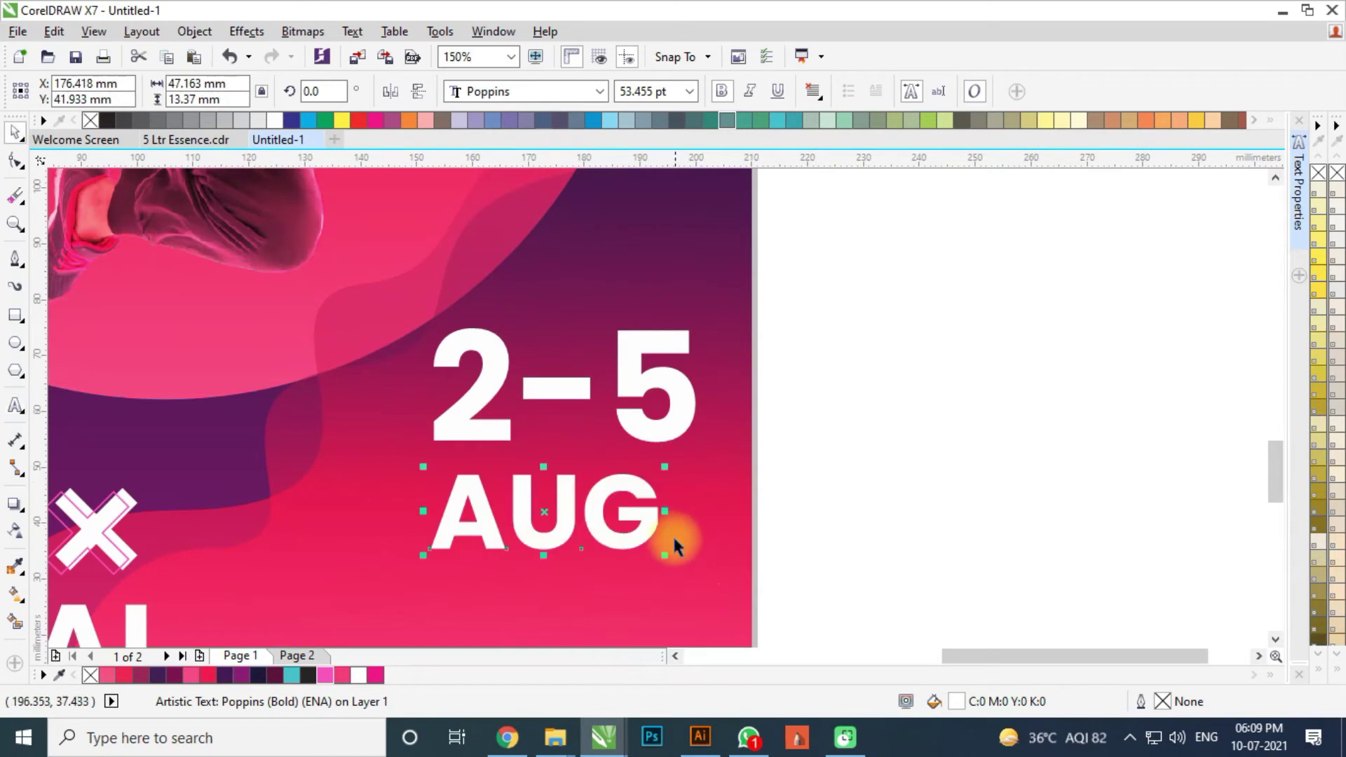
Enlarge the AUG text and set its width to match the 2-5 text at 46.863 mm
drag(669, 557, 709, 570)
click(673, 445)
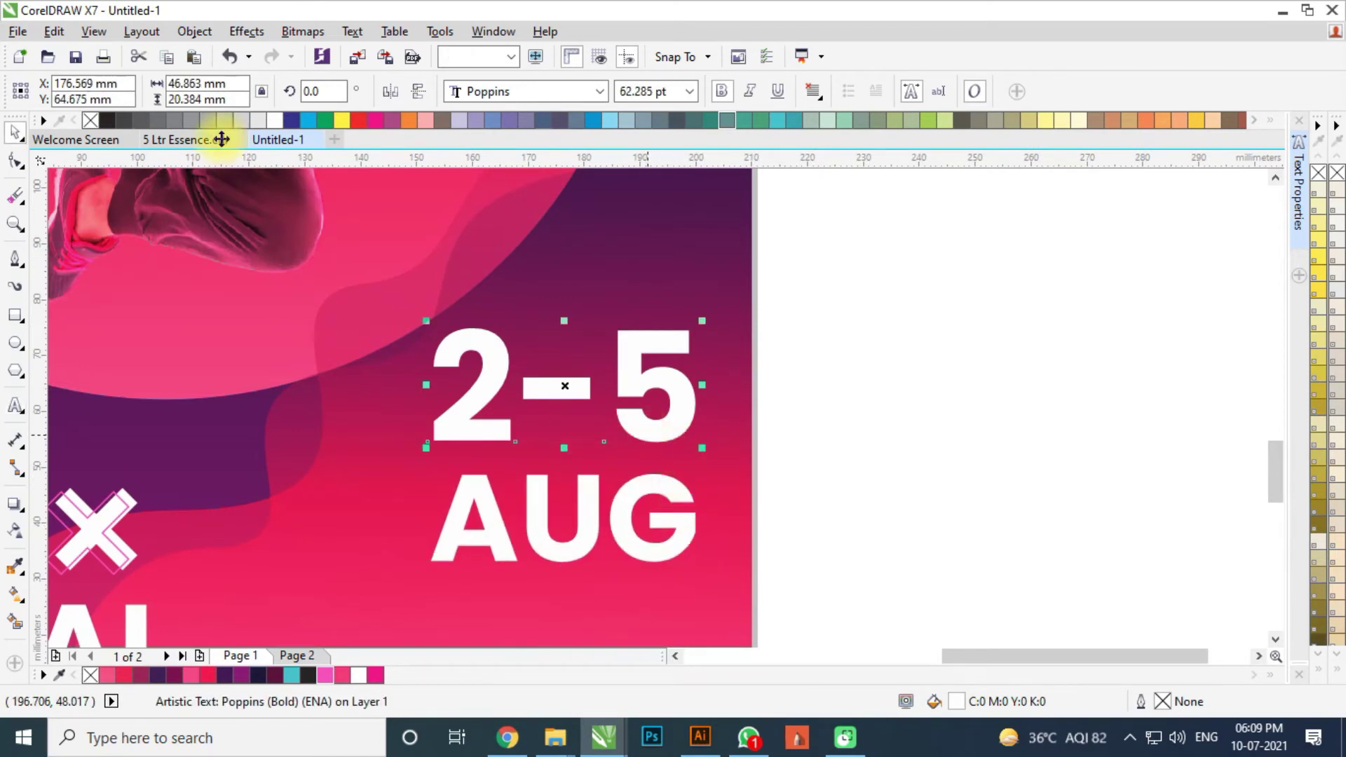
drag(226, 83, 337, 427)
click(460, 501)
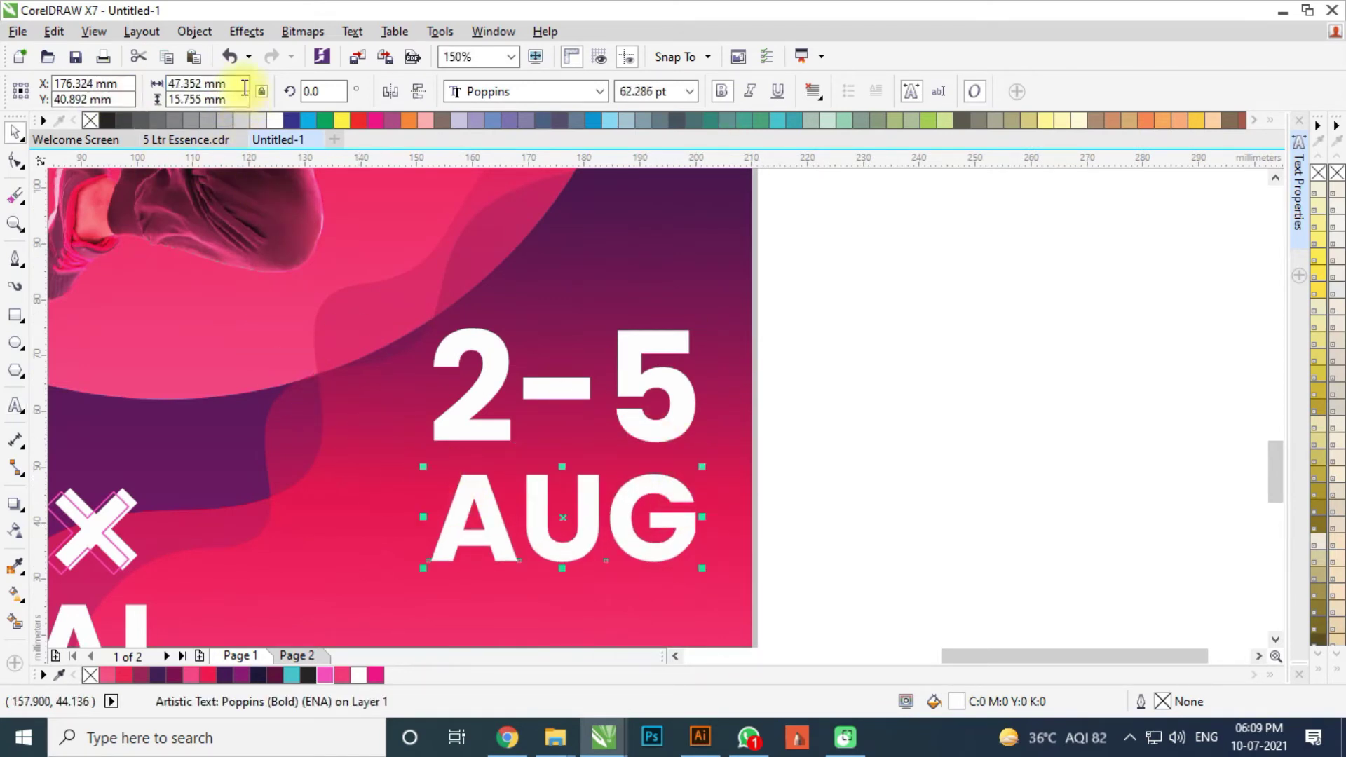
drag(245, 84, 119, 97)
key(ctrl+v)
key(Return)
Centre the AUG and 2-5 texts on each other horizontally and move 2-5 down closer to AUG
shift+click(484, 437)
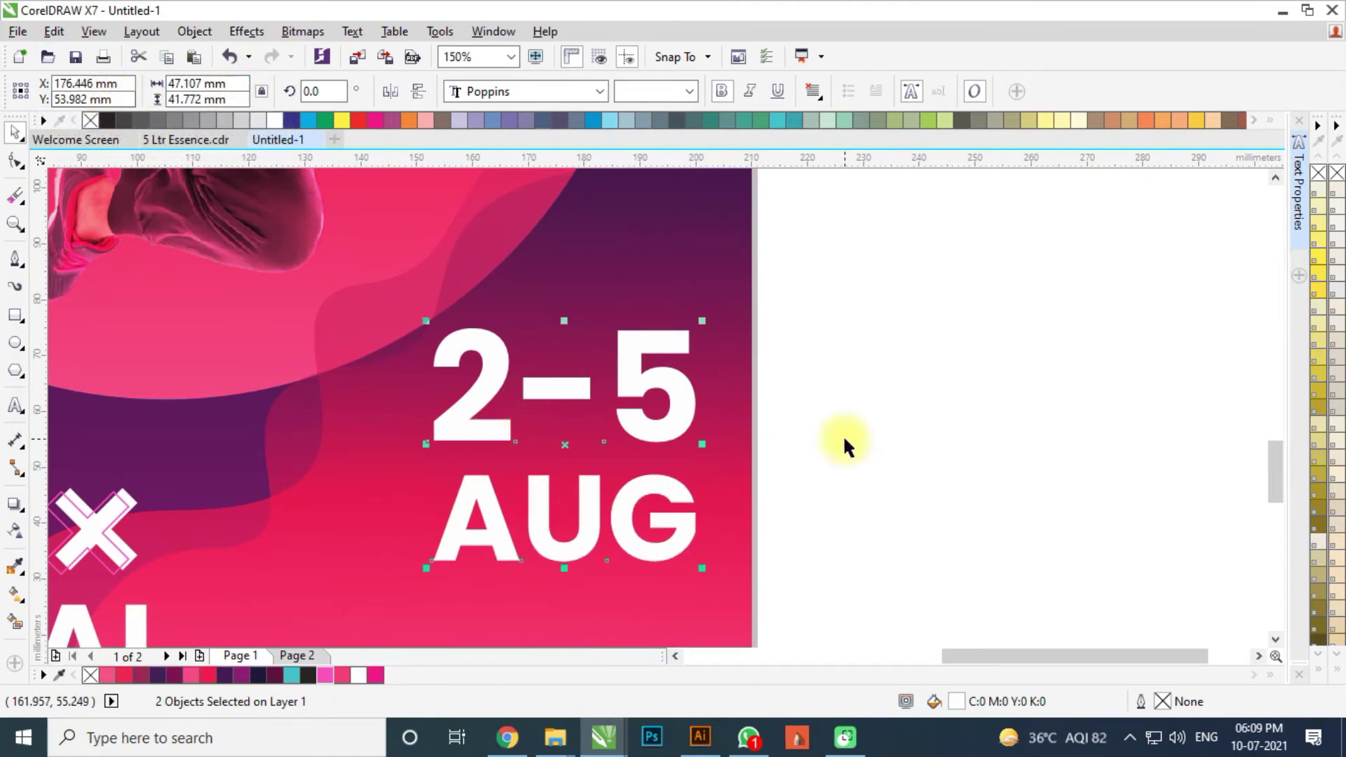
key(c)
click(844, 440)
click(673, 429)
scroll(676, 430, up, 1)
drag(677, 430, 682, 463)
Group the 2-5 and AUG texts, and scale the group down to about 36 mm wide beside the festival title
scroll(683, 462, down, 4)
drag(750, 390, 529, 550)
key(ctrl+g)
drag(703, 523, 675, 502)
scroll(675, 502, down, 4)
scroll(652, 495, up, 2)
scroll(652, 494, up, 2)
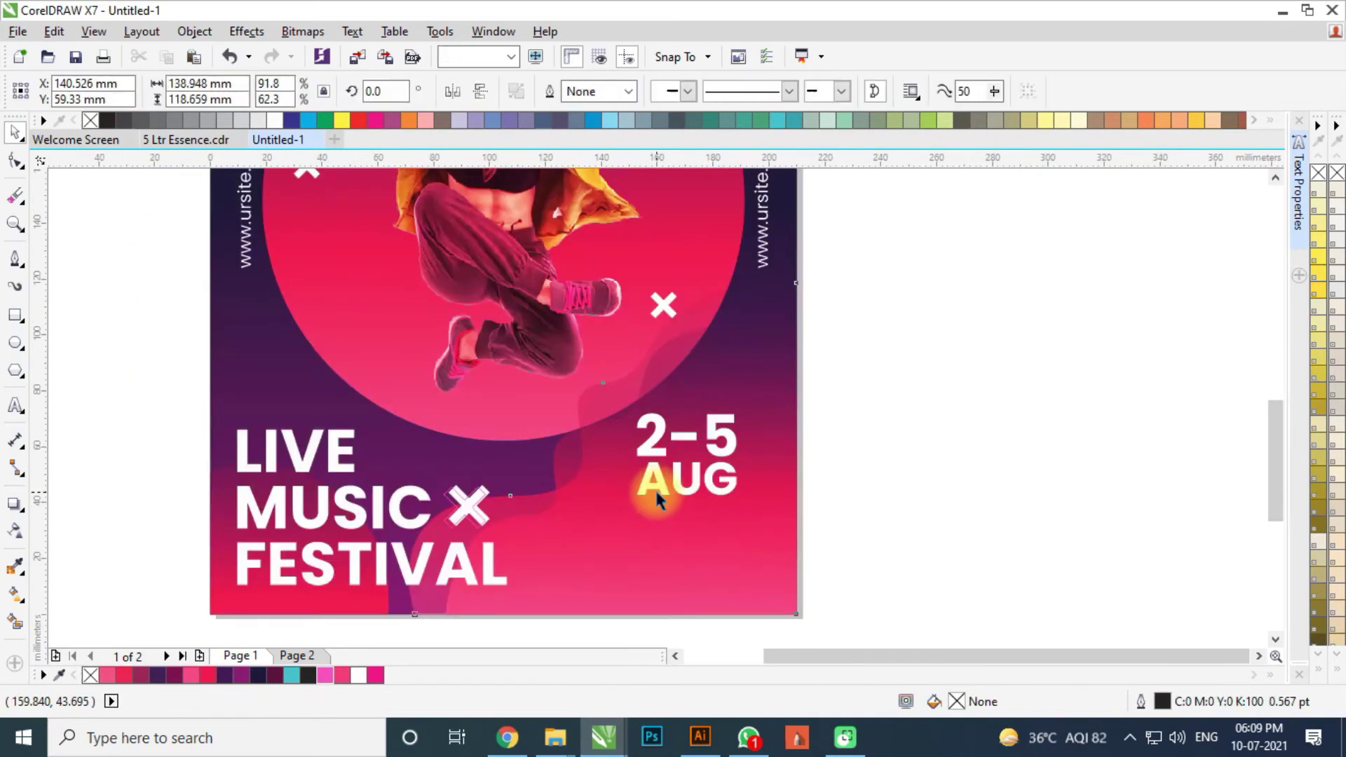
scroll(664, 510, down, 4)
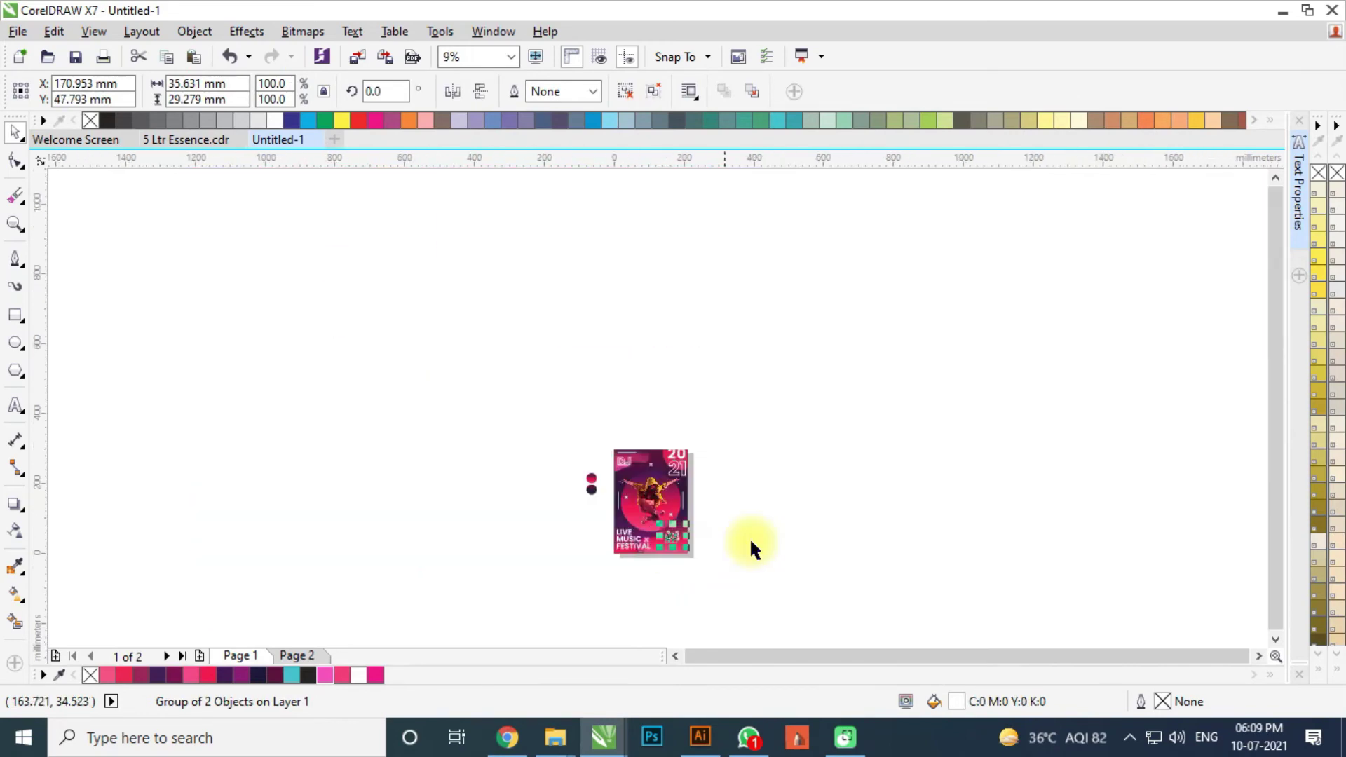
click(706, 532)
Replace the wording of the right-hand vertical website text with Late Night @ 11pm
scroll(673, 511, up, 5)
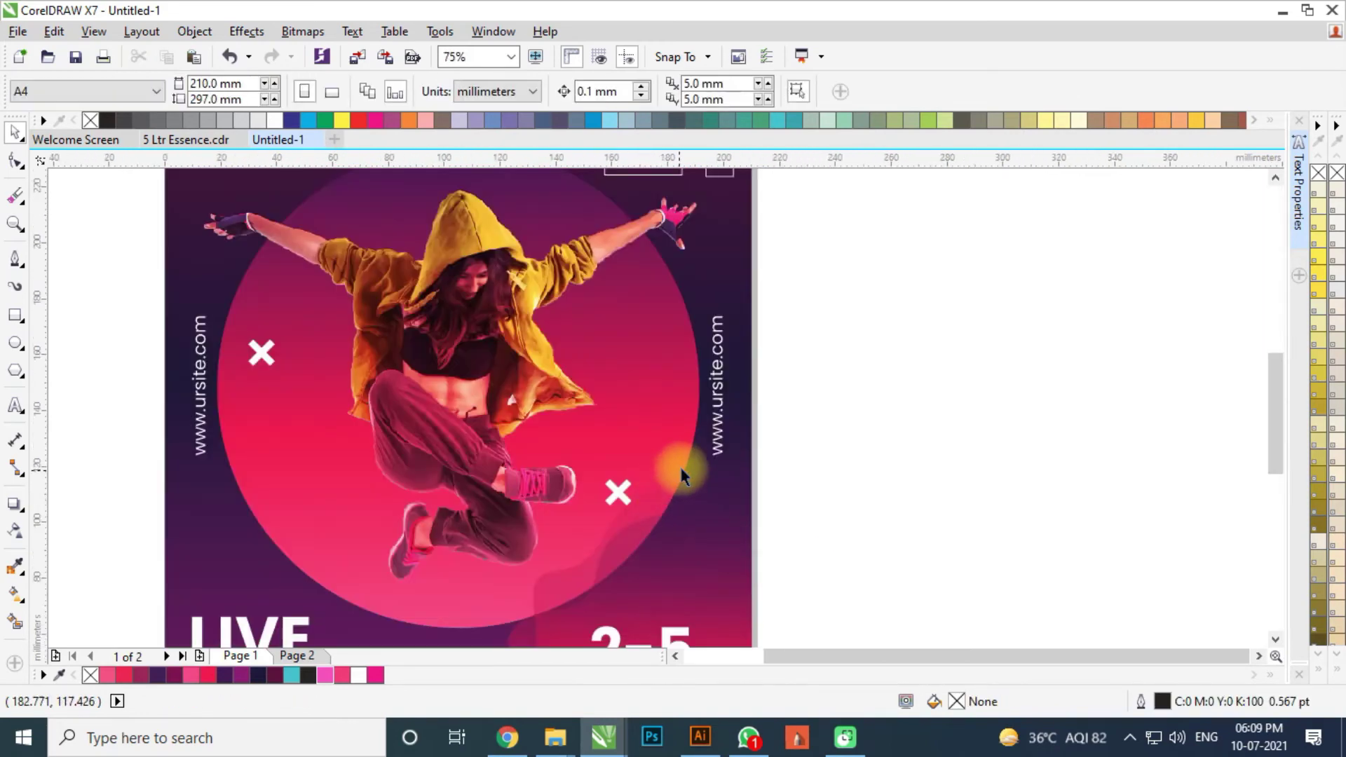
double_click(718, 426)
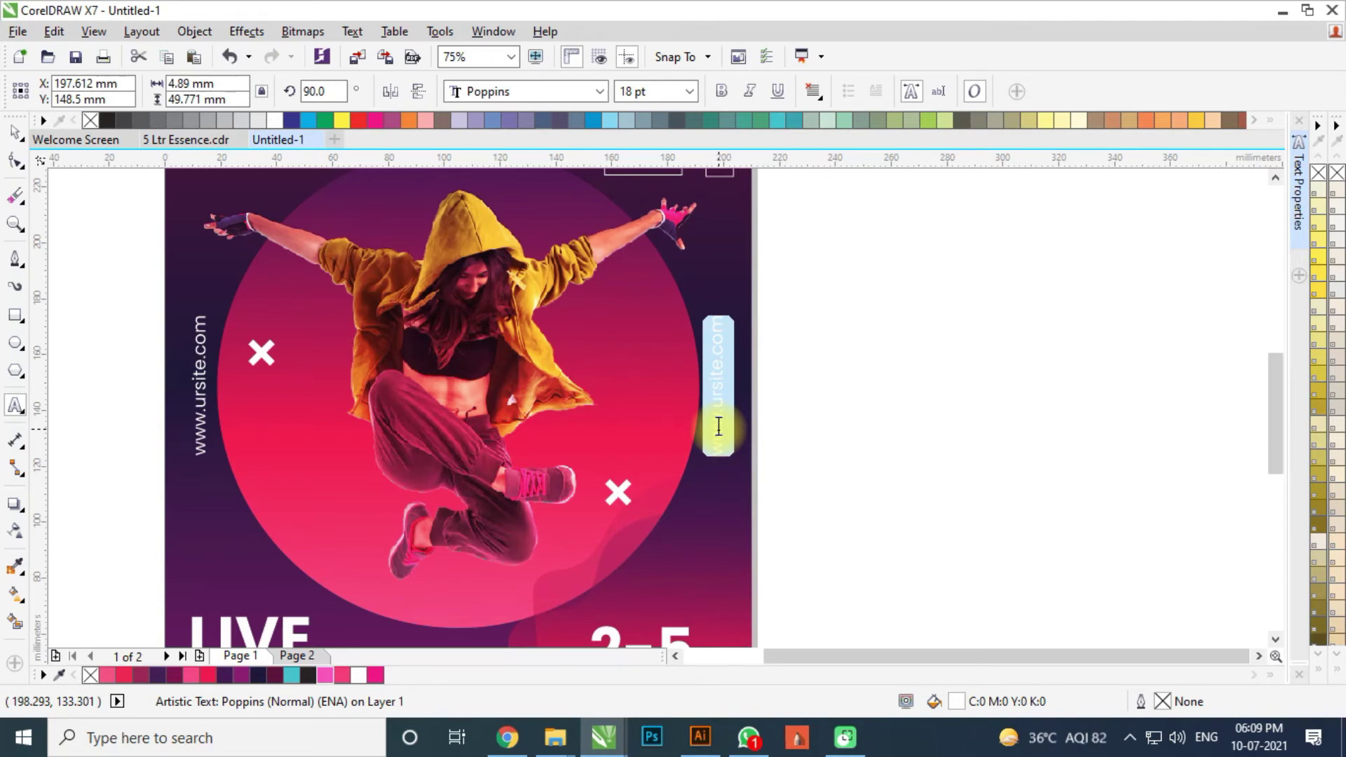
text(Starts)
double_click(719, 426)
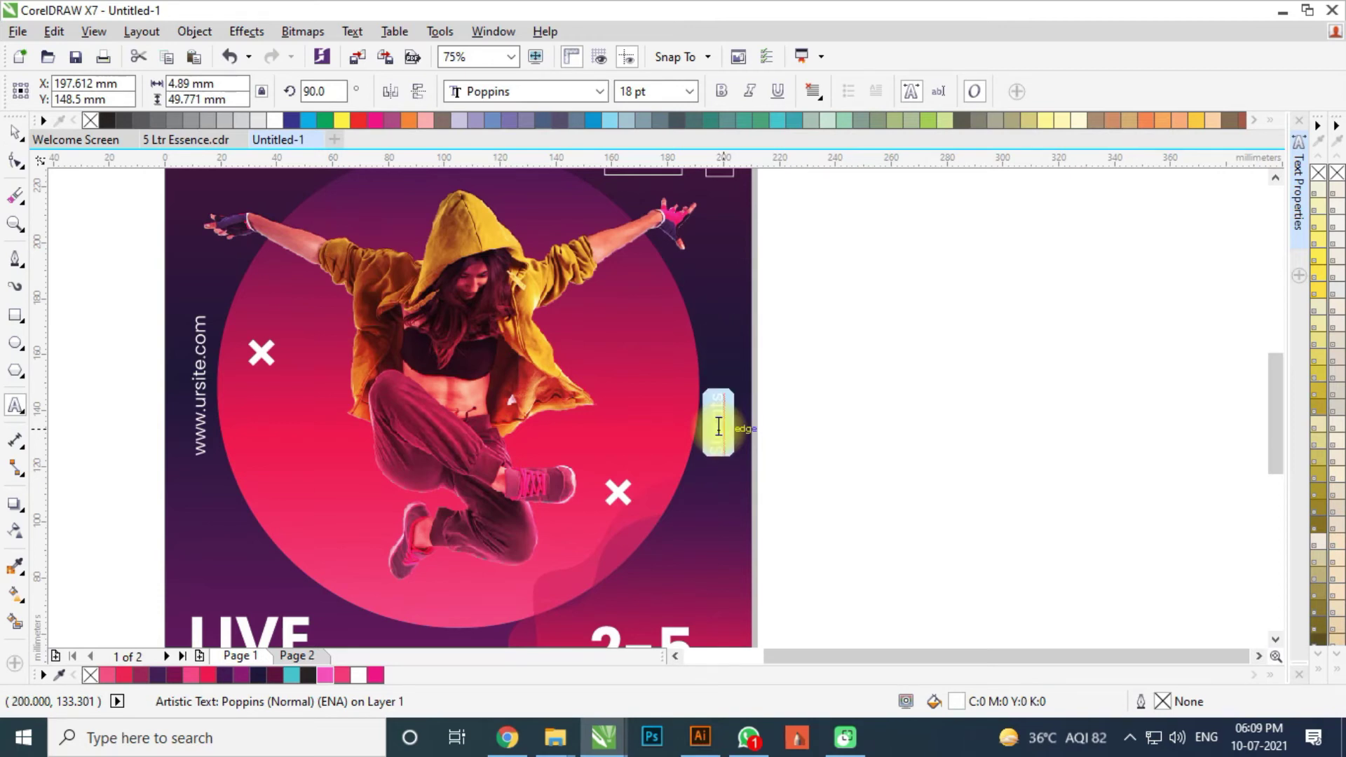
text(Lo)
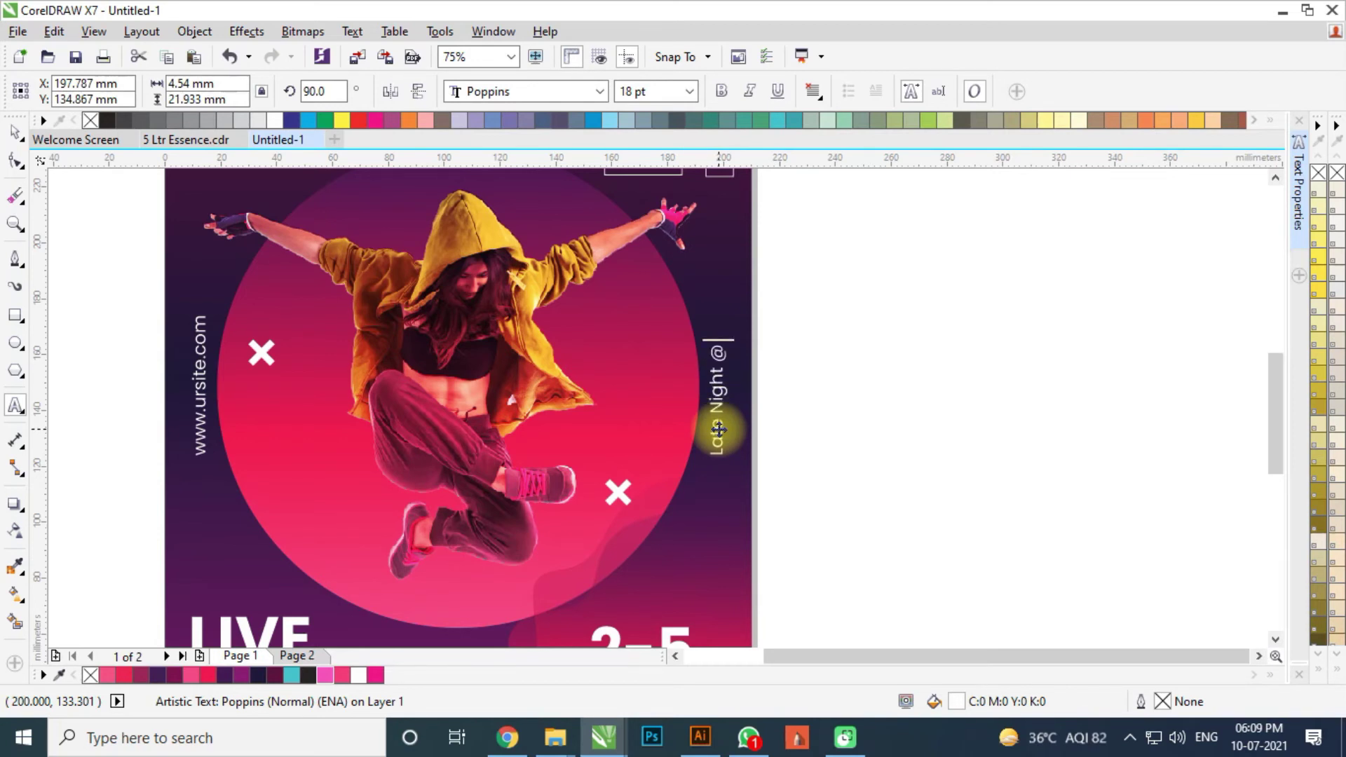
key(ctrl+space)
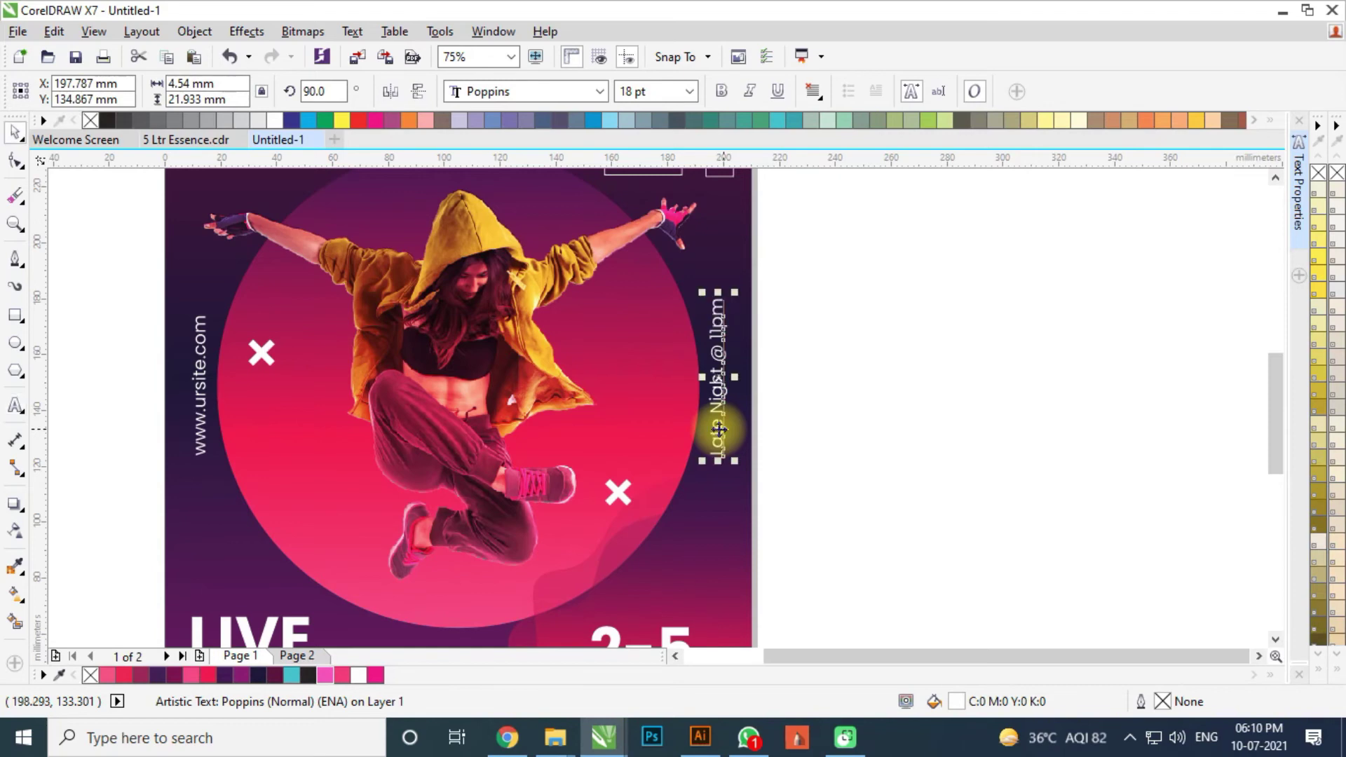
click(755, 373)
Examine the whole poster layout and the arrangement of its header elements
scroll(755, 373, down, 2)
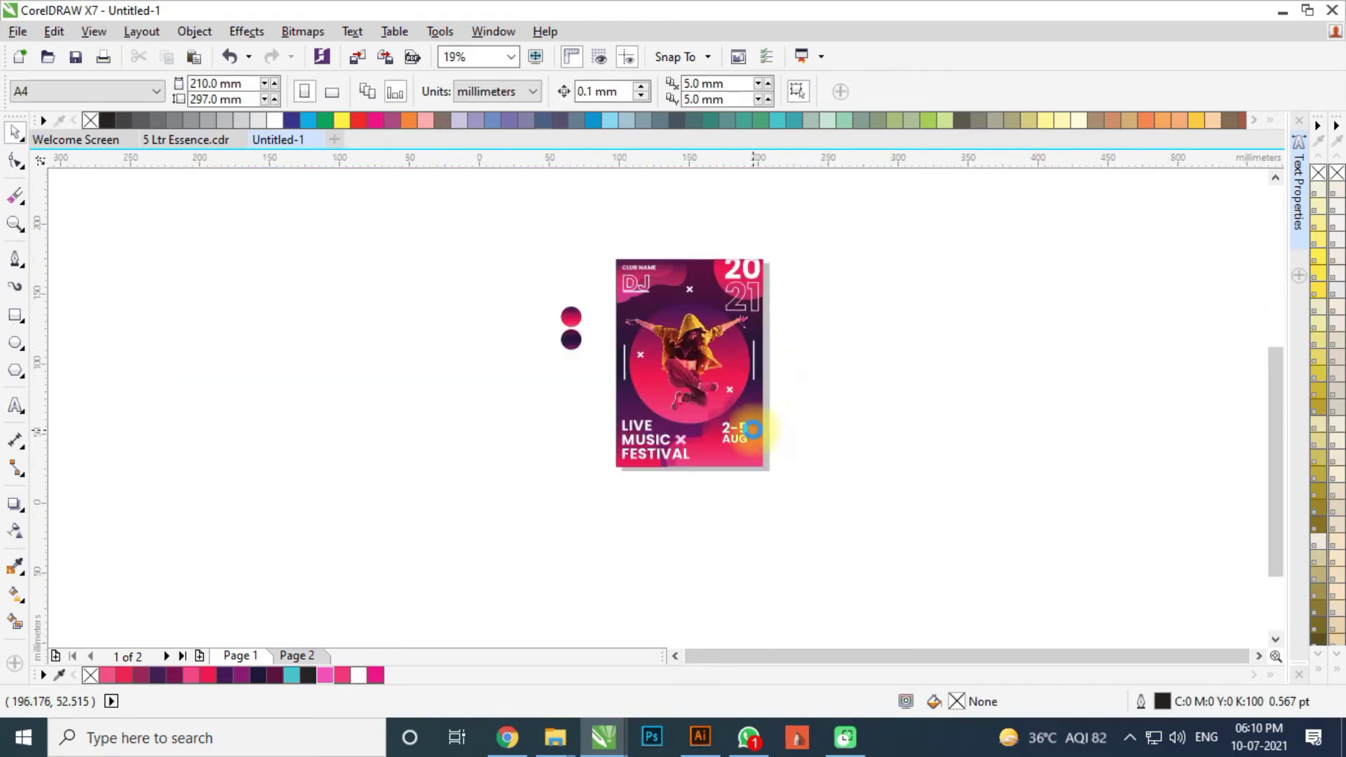
scroll(745, 430, up, 2)
scroll(826, 430, down, 3)
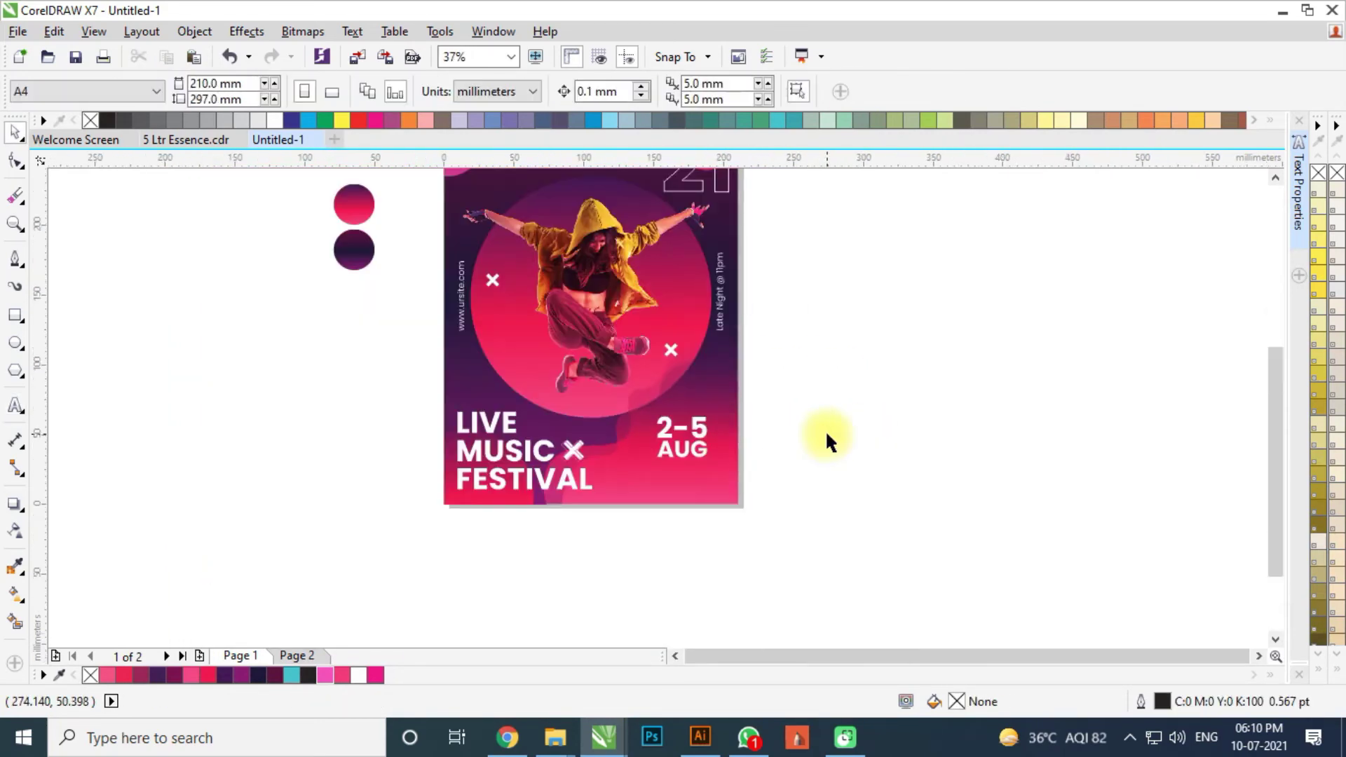
scroll(662, 456, up, 2)
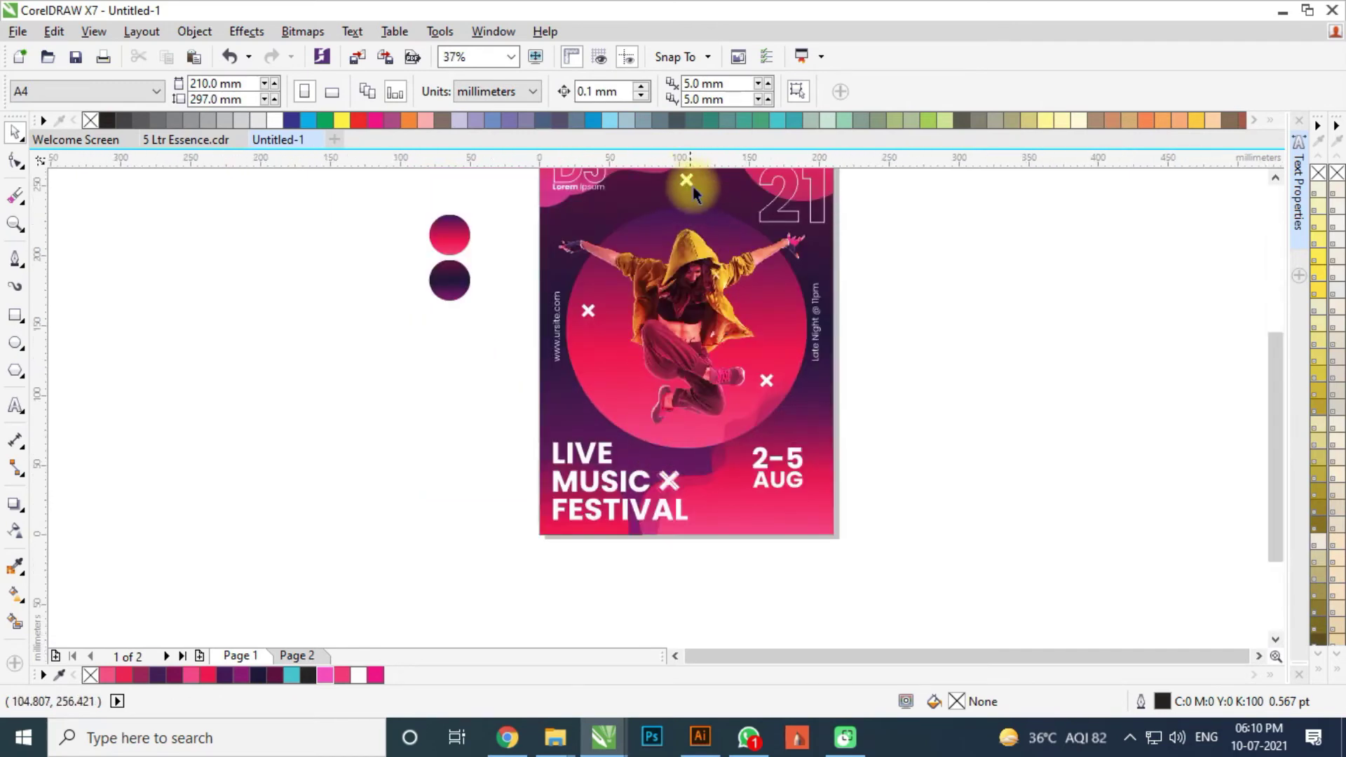
scroll(860, 390, down, 2)
scroll(688, 279, up, 2)
scroll(730, 310, up, 1)
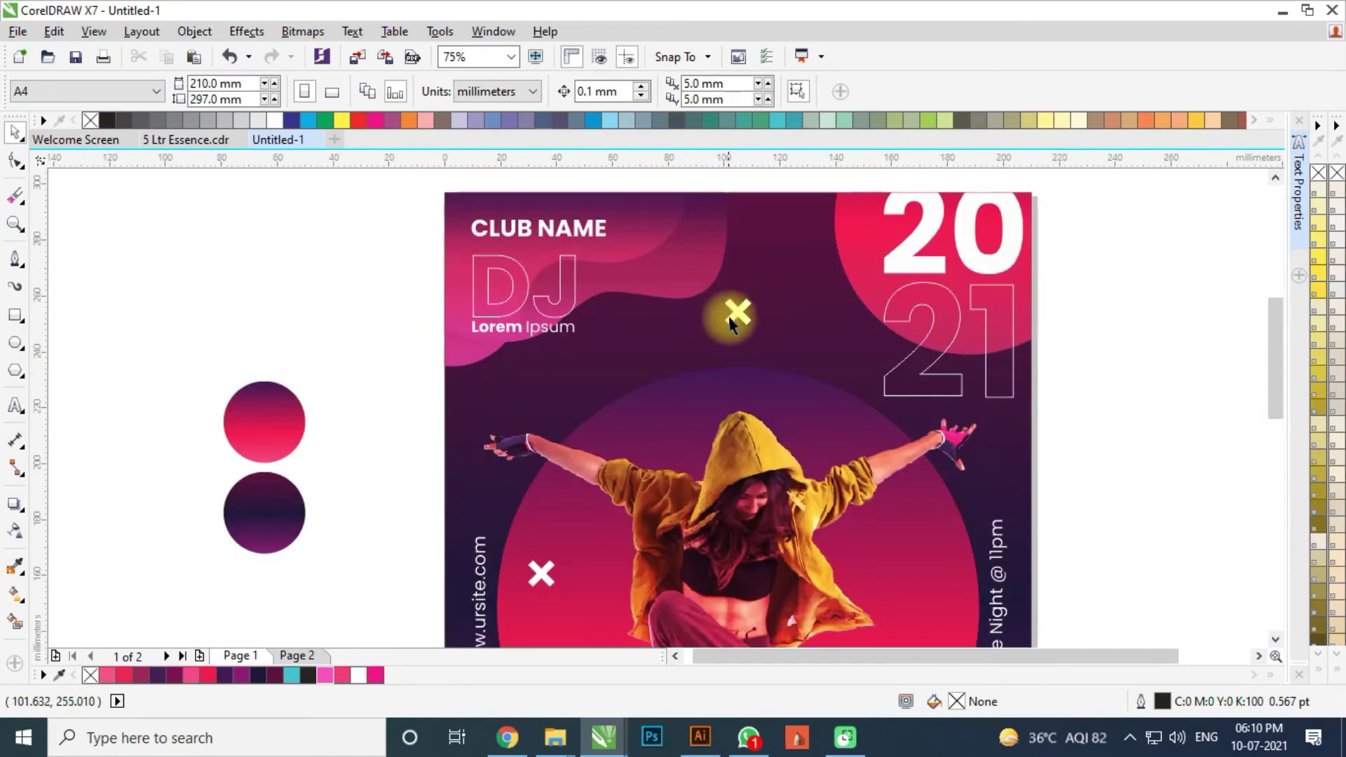
Select the three-object group containing the dancer and ungroup it
click(750, 441)
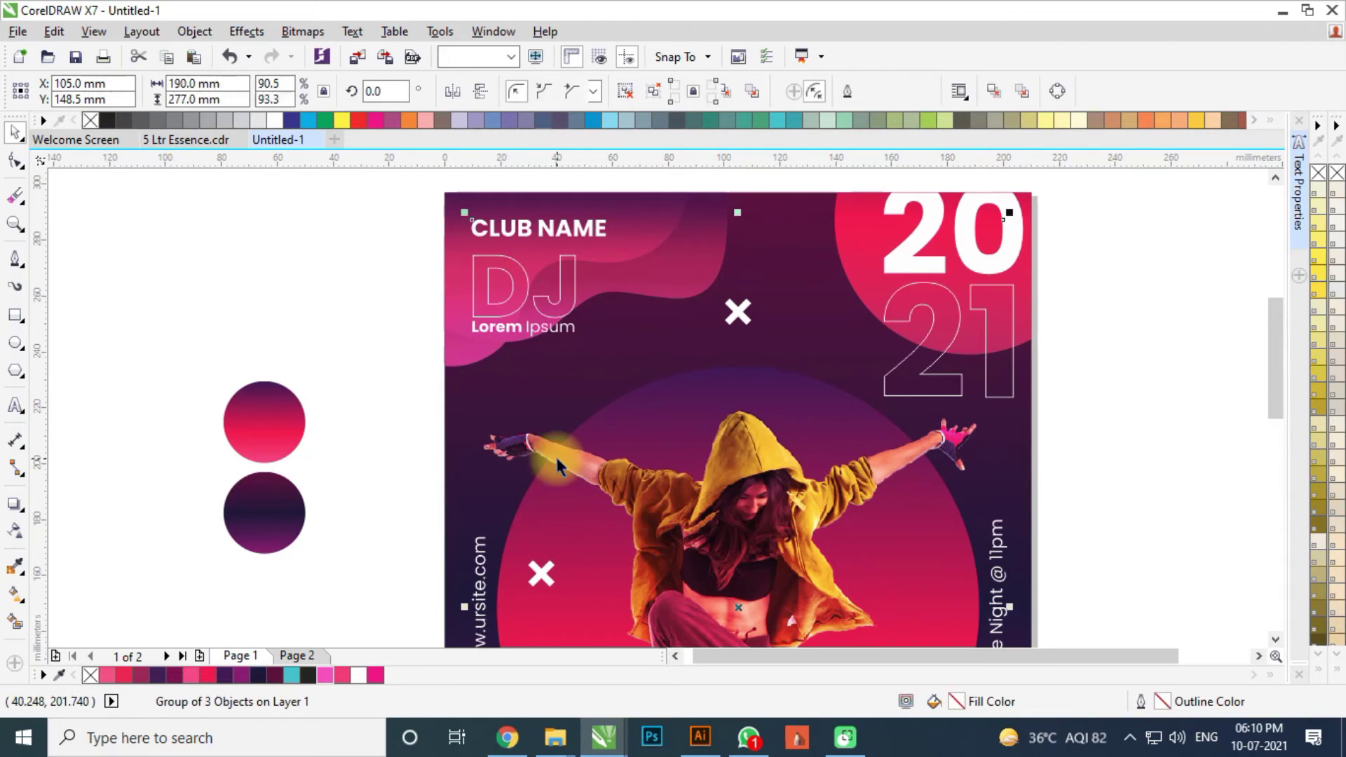
click(718, 452)
scroll(717, 443, down, 1)
click(918, 455)
click(748, 450)
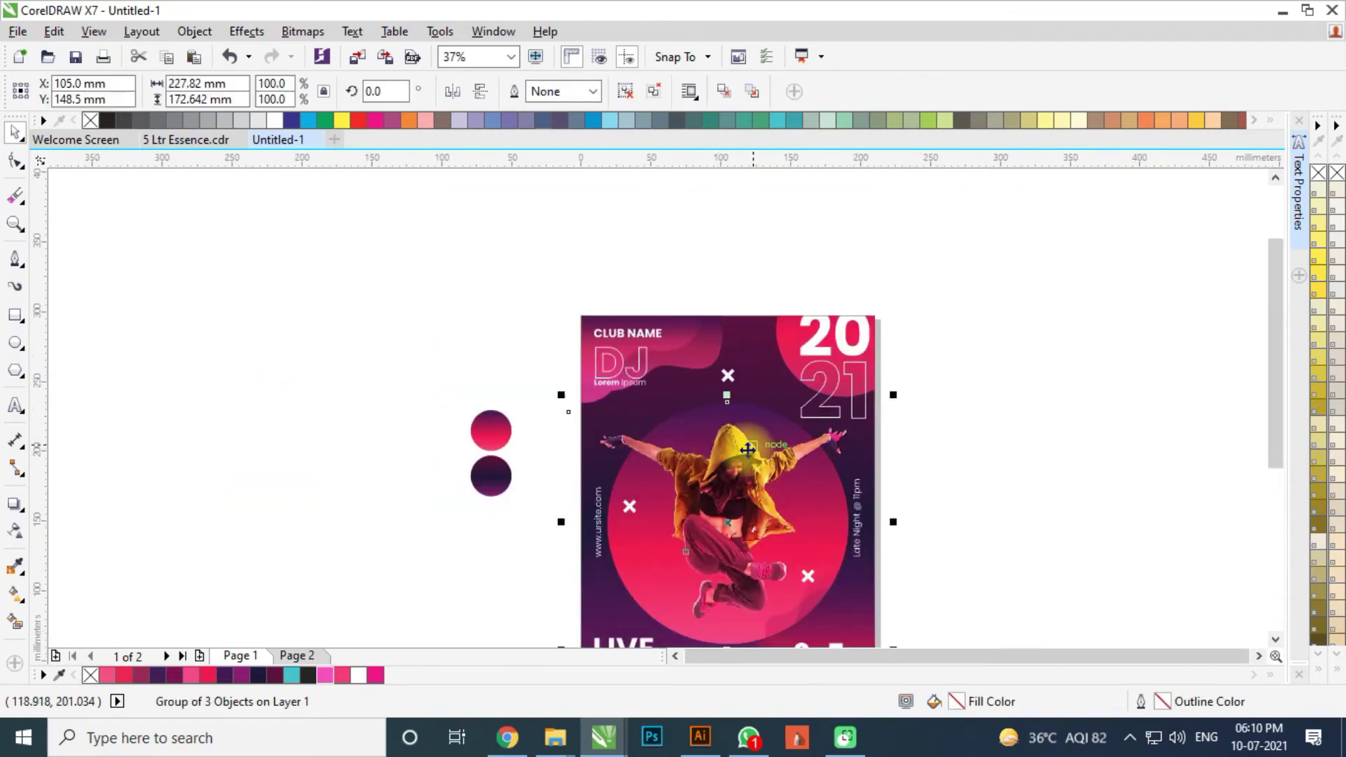
click(624, 92)
key(Escape)
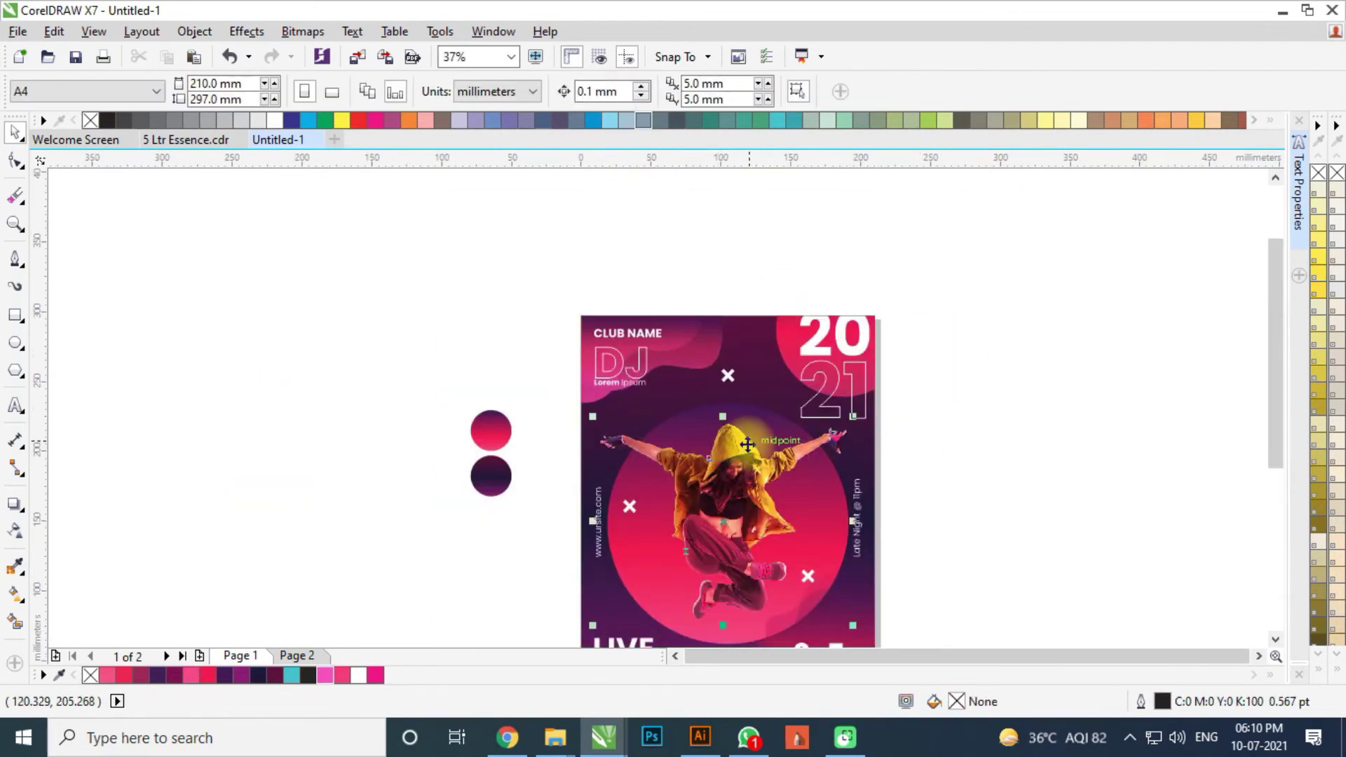
Shift the dancer's tint shape to about X 99.3 mm, Y 148.3 mm, and give it a 2.0 pt black outline, behind fill and scaling with object
click(748, 445)
drag(747, 444, 705, 523)
scroll(721, 517, up, 2)
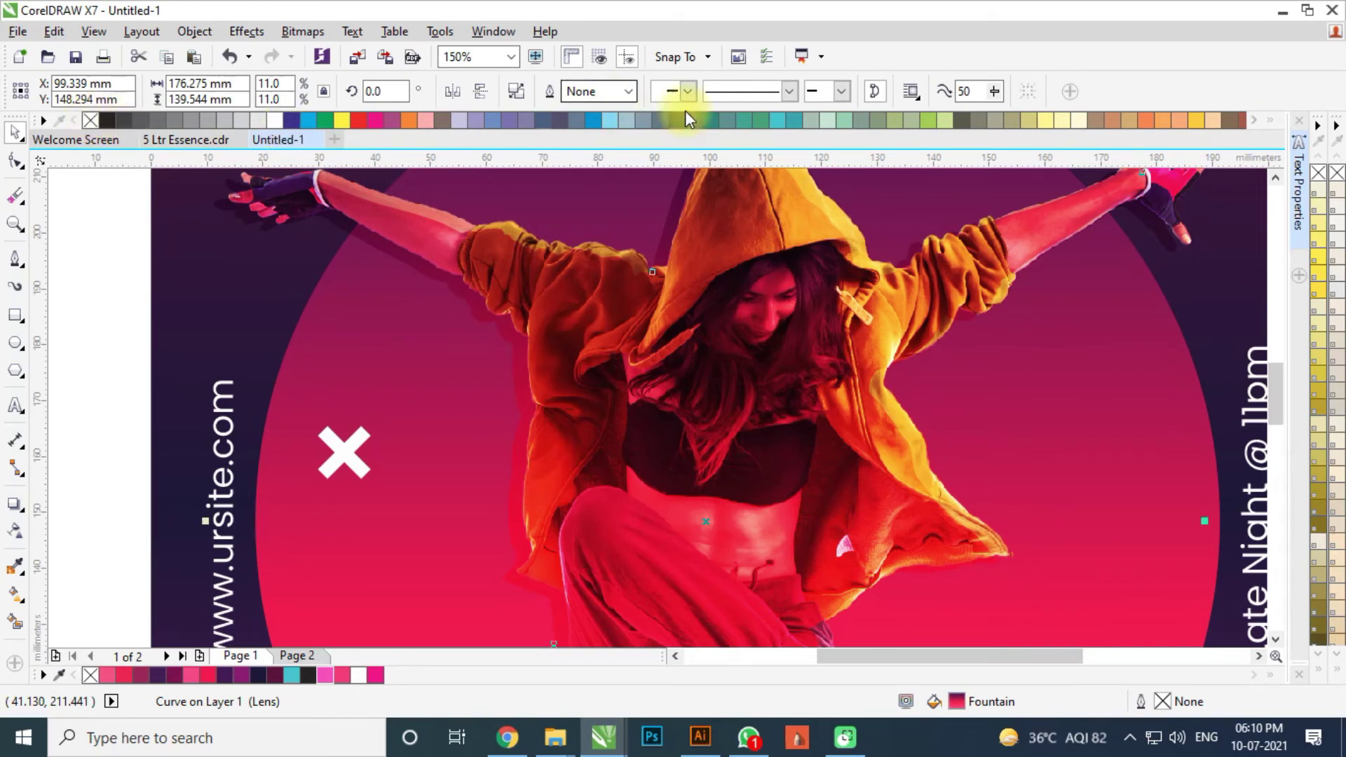
key(F12)
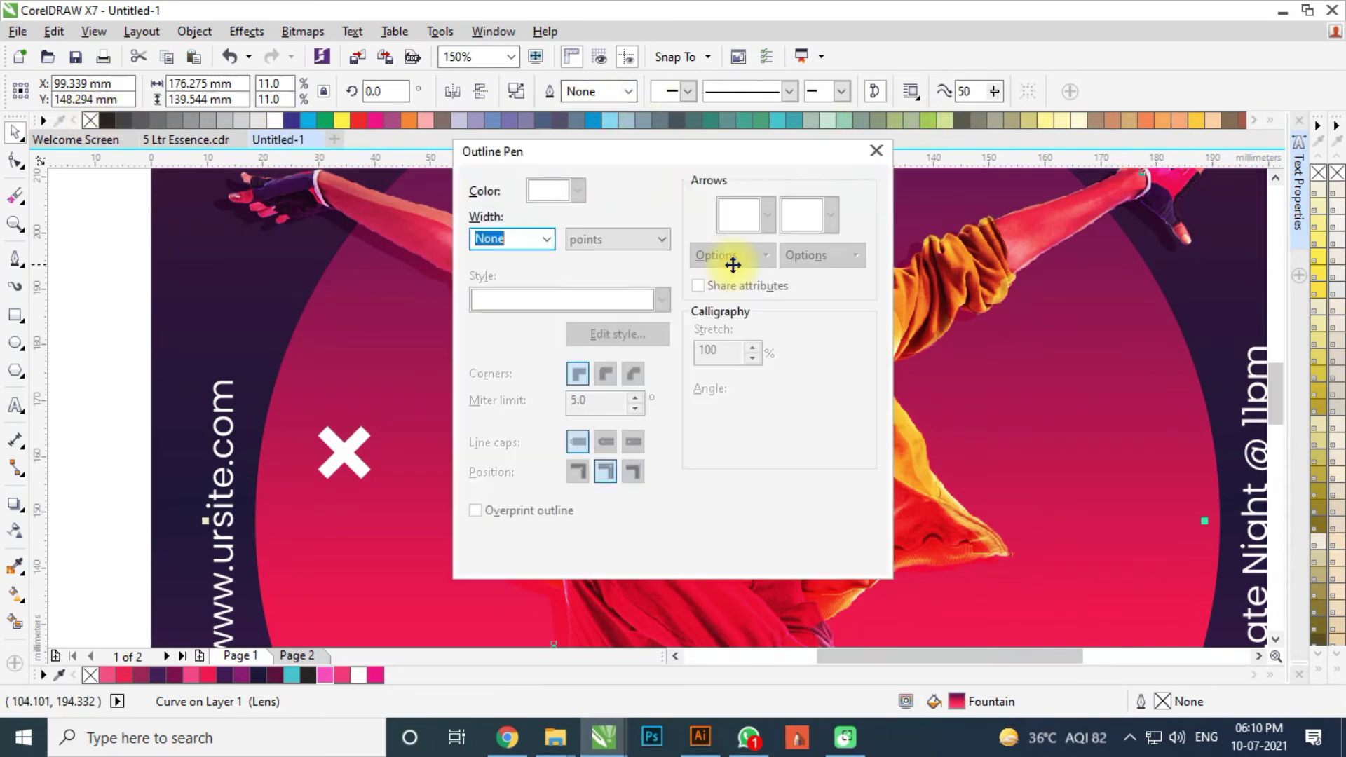
click(546, 239)
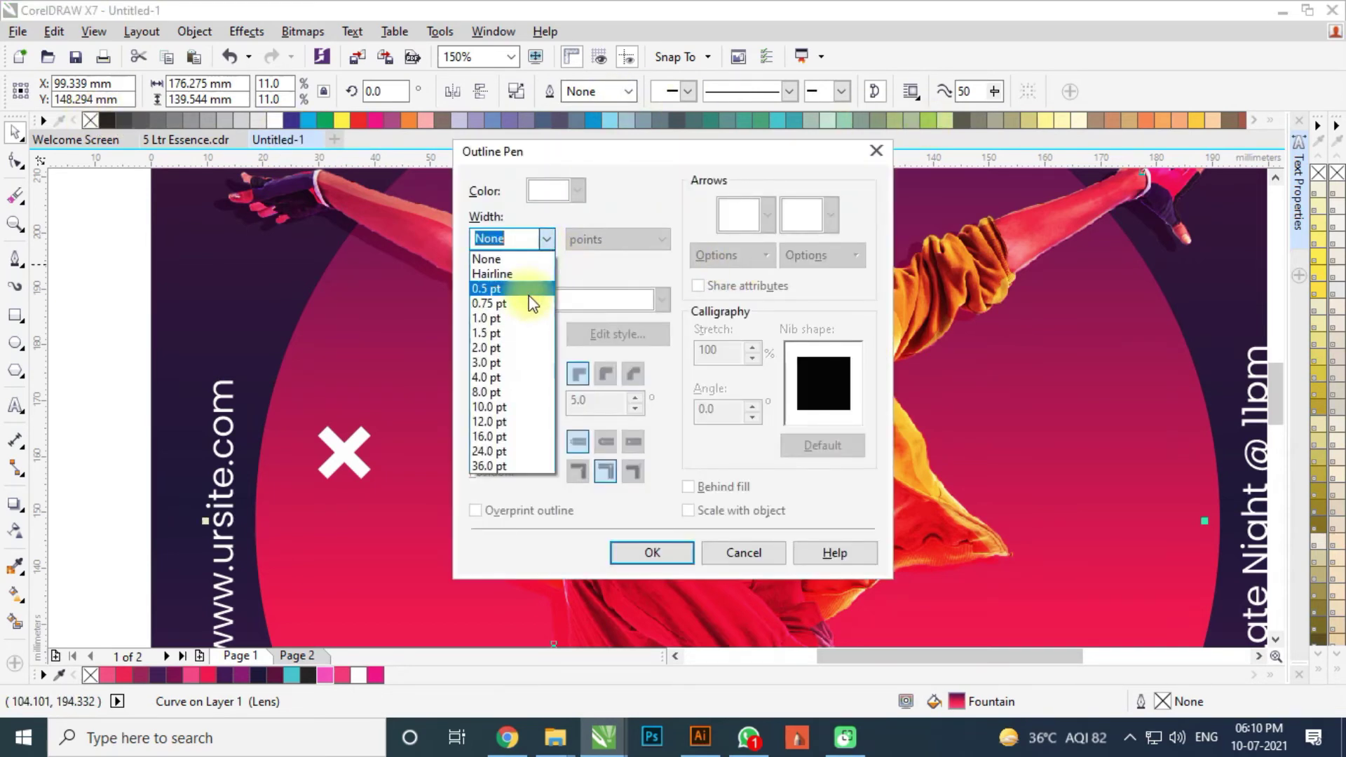
click(522, 348)
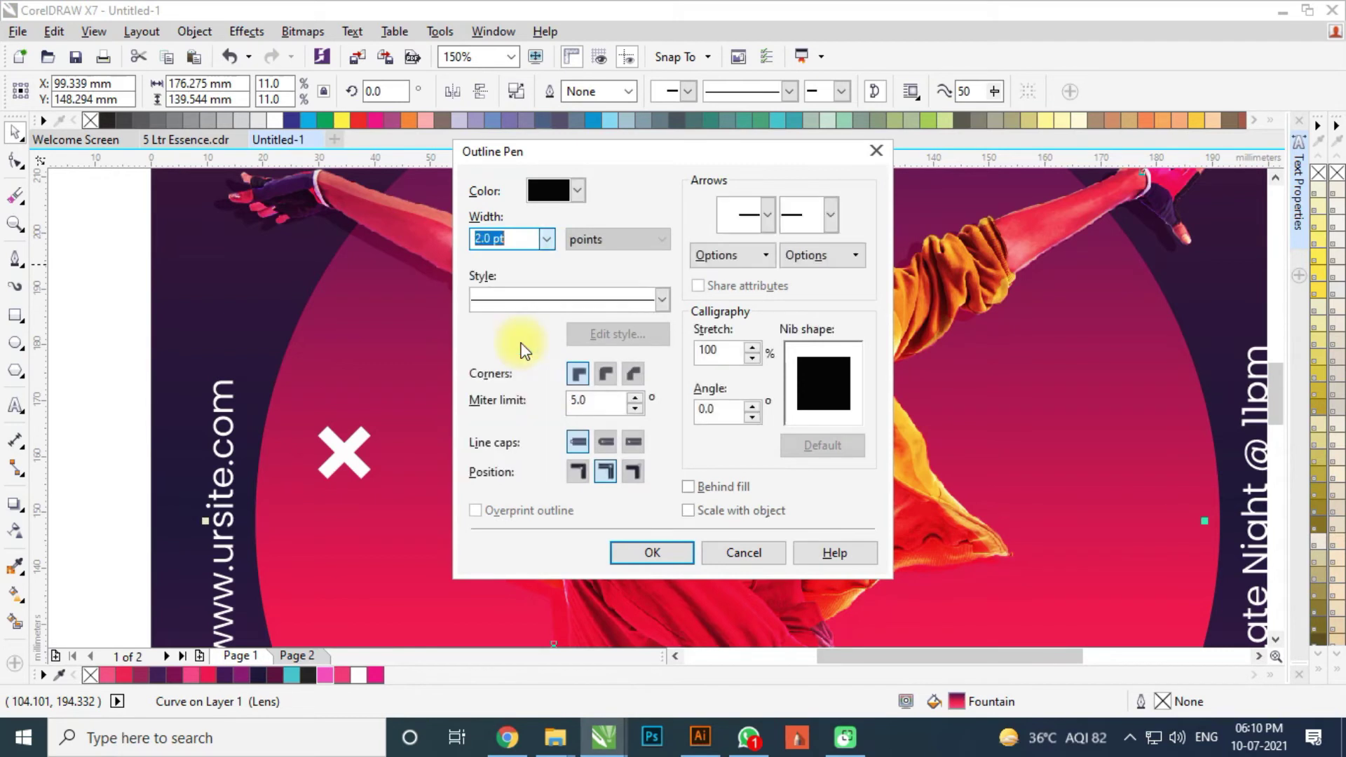
click(689, 487)
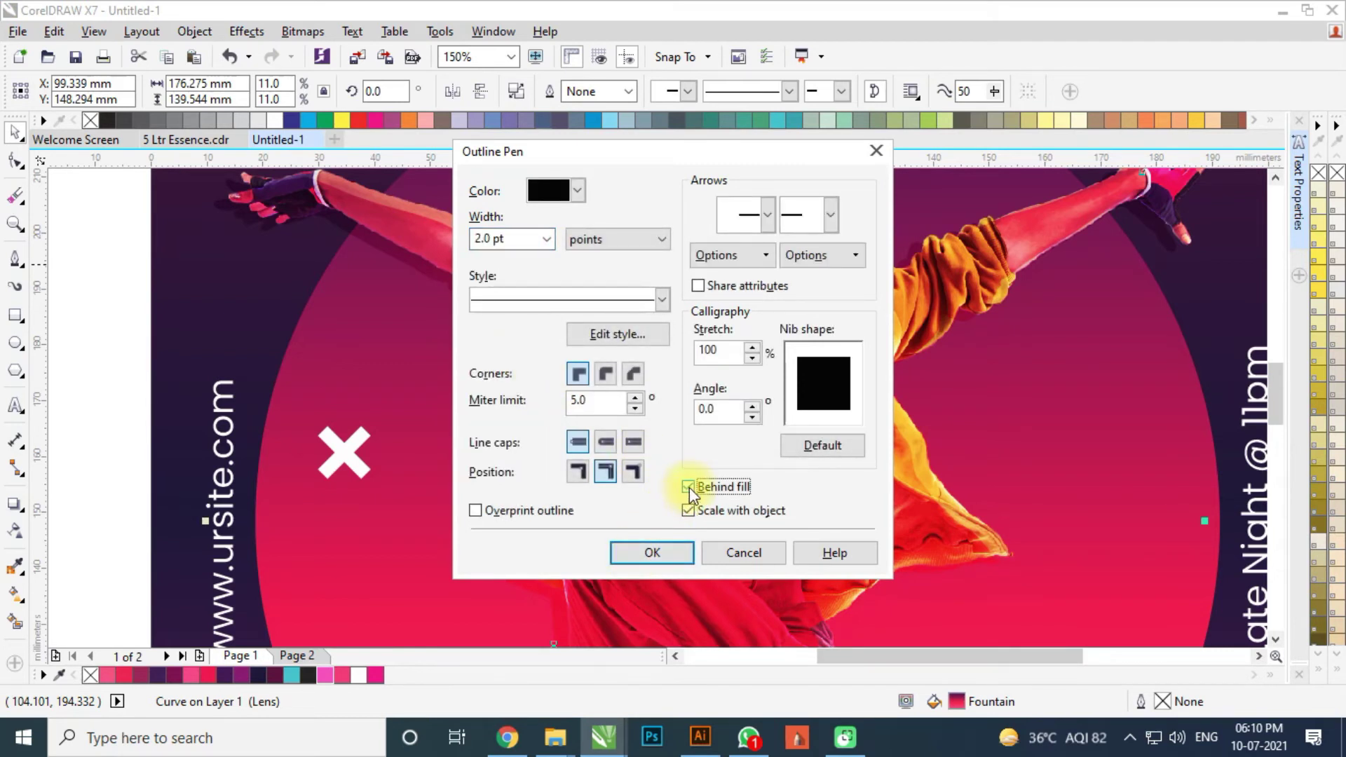
click(677, 556)
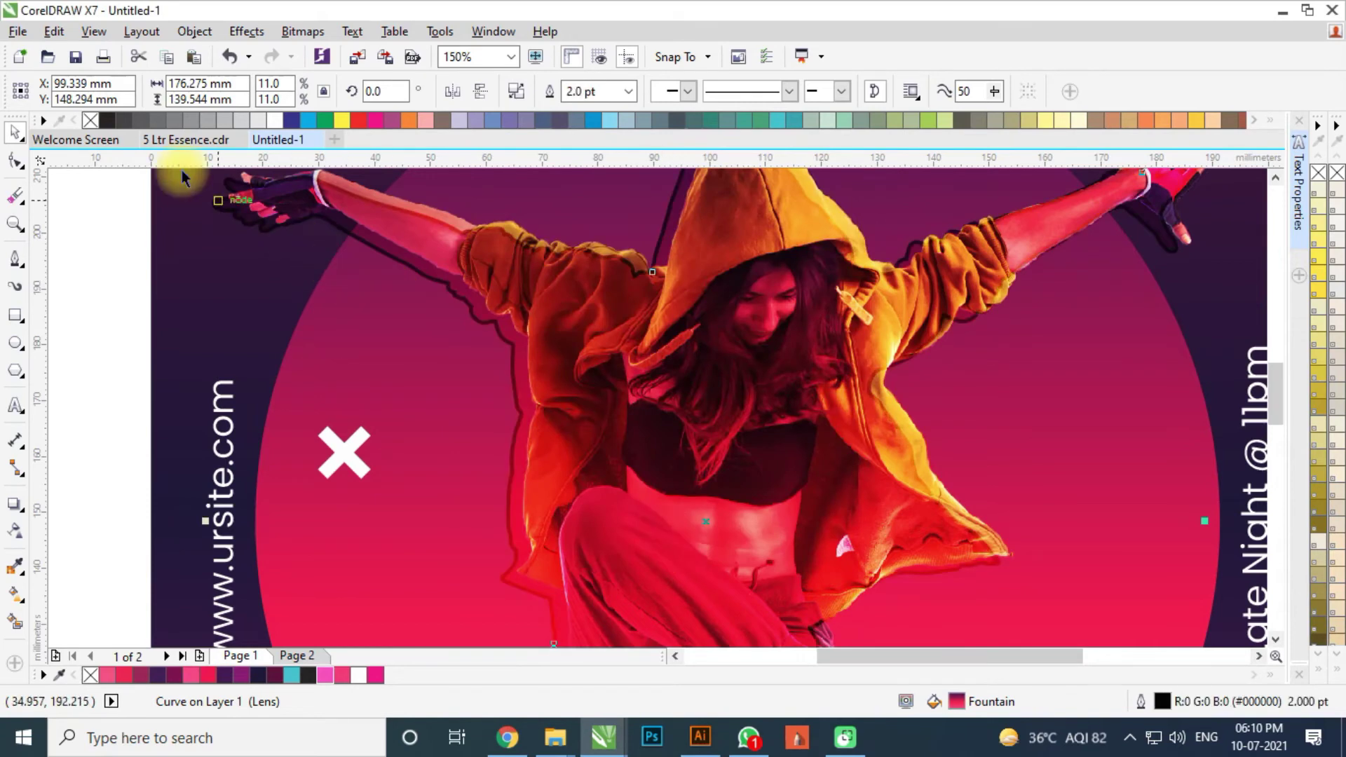
Remove the offset tint shape's fill and convert its black outline into a separate object
scroll(465, 357, down, 2)
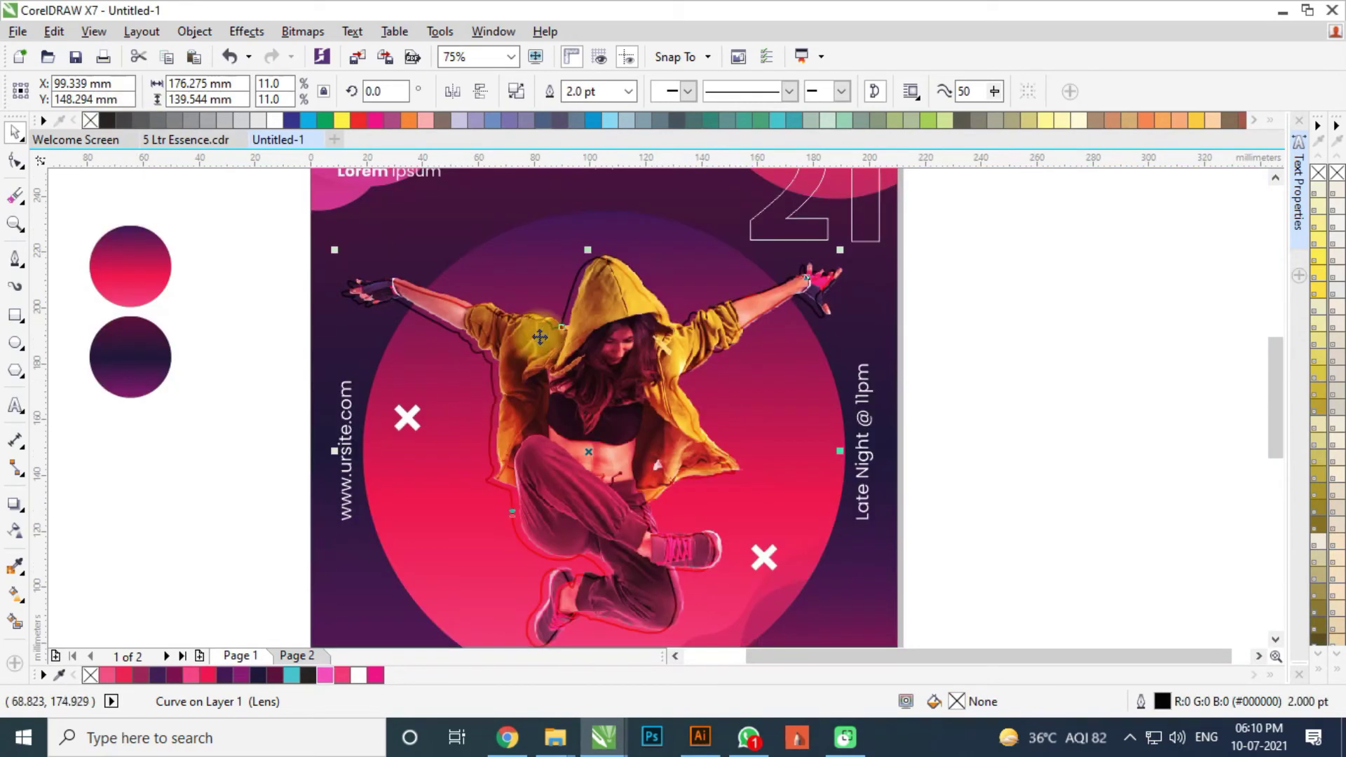
scroll(552, 309, up, 2)
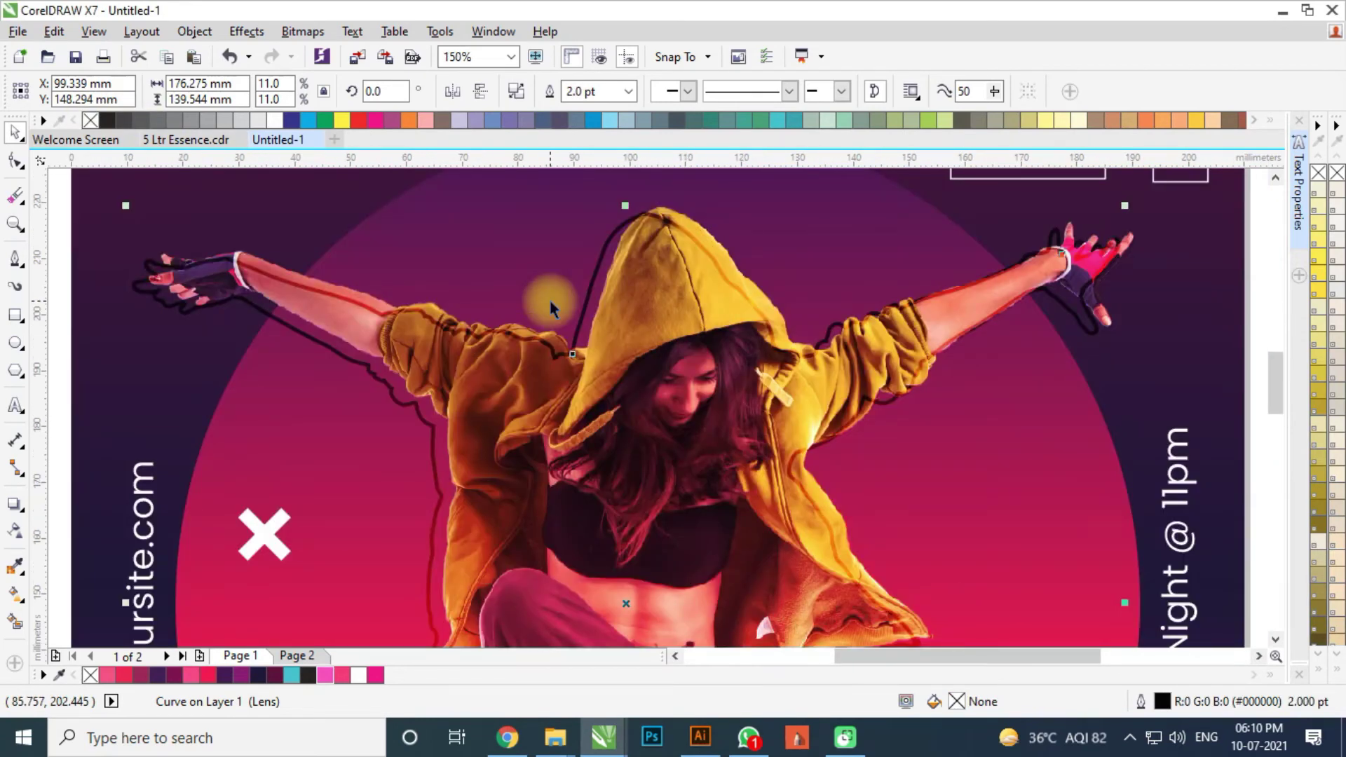
key(ctrl+shift+q)
scroll(565, 257, down, 2)
click(856, 355)
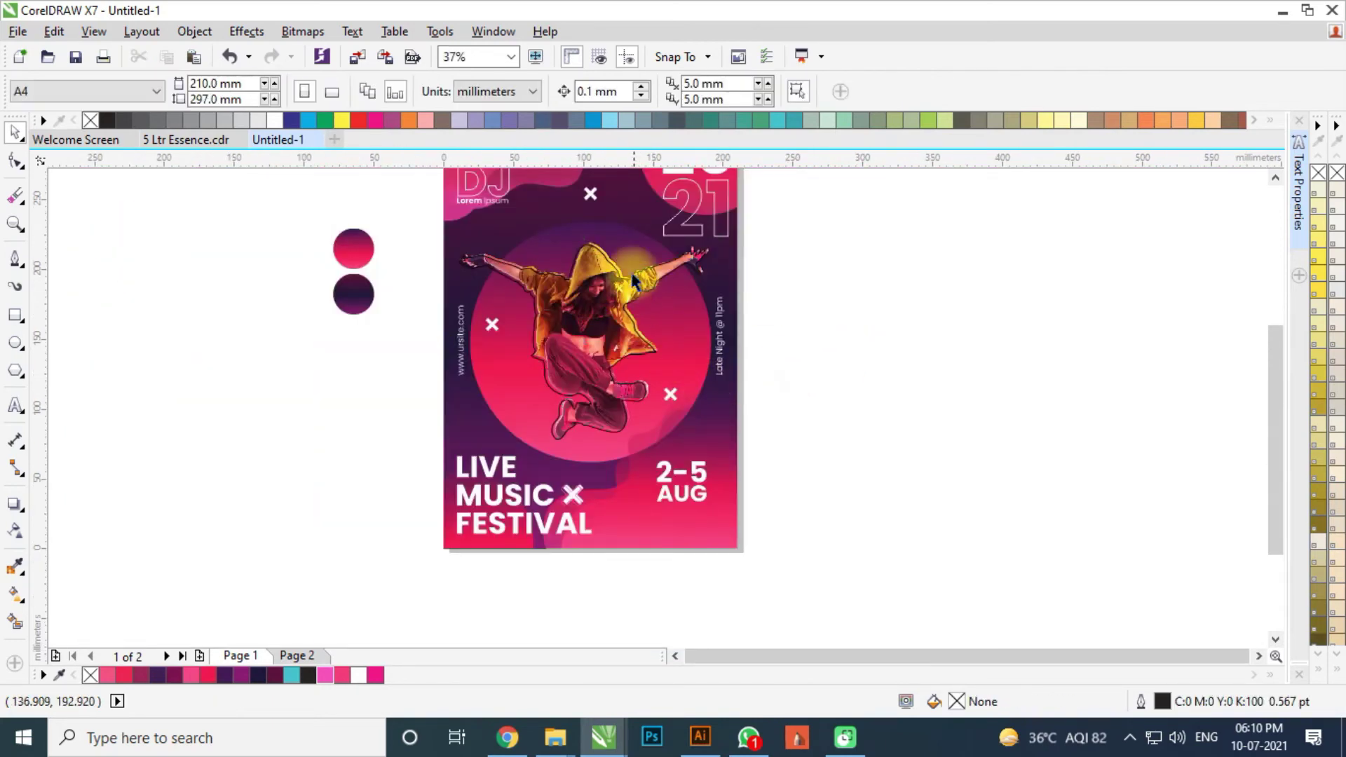
scroll(653, 265, up, 1)
click(667, 288)
scroll(588, 290, down, 1)
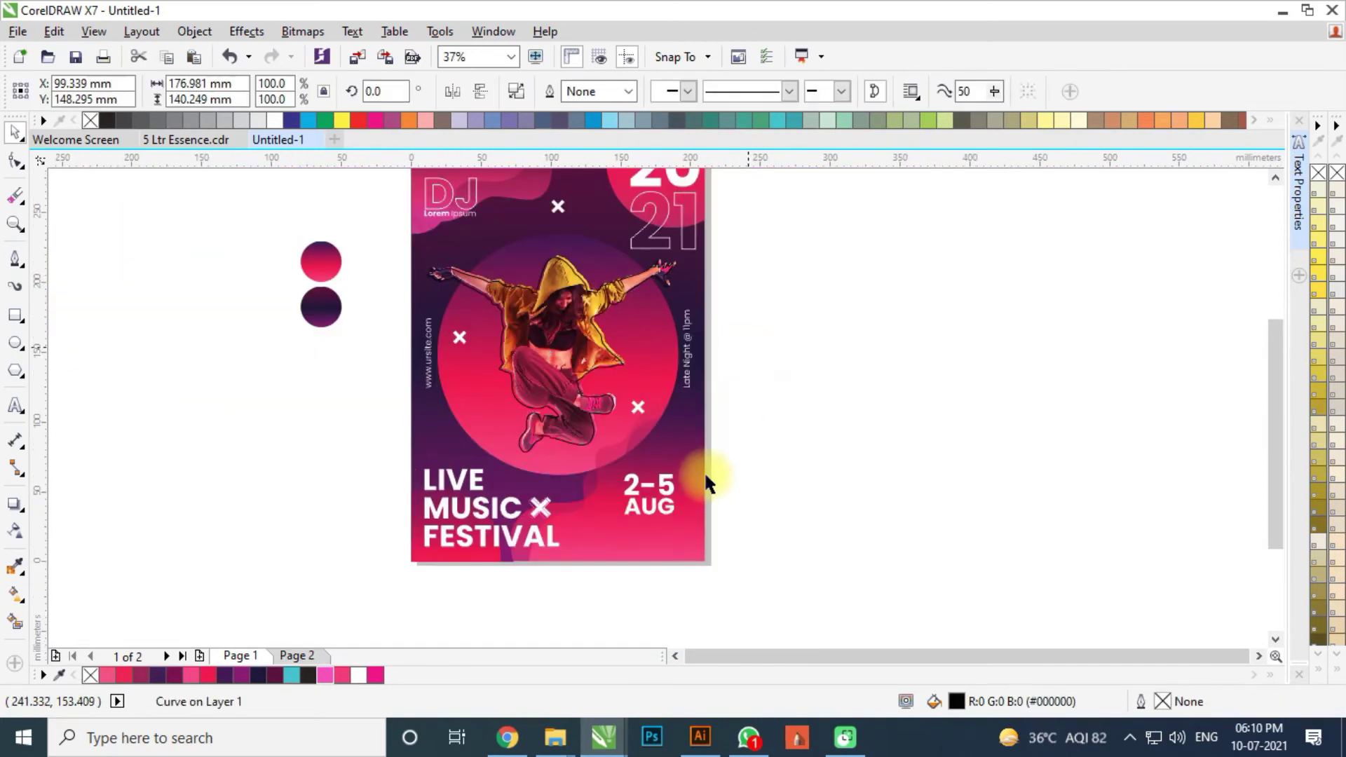
Copy the large circle's gradient fill onto the dancer's converted outline object
click(705, 473)
click(443, 324)
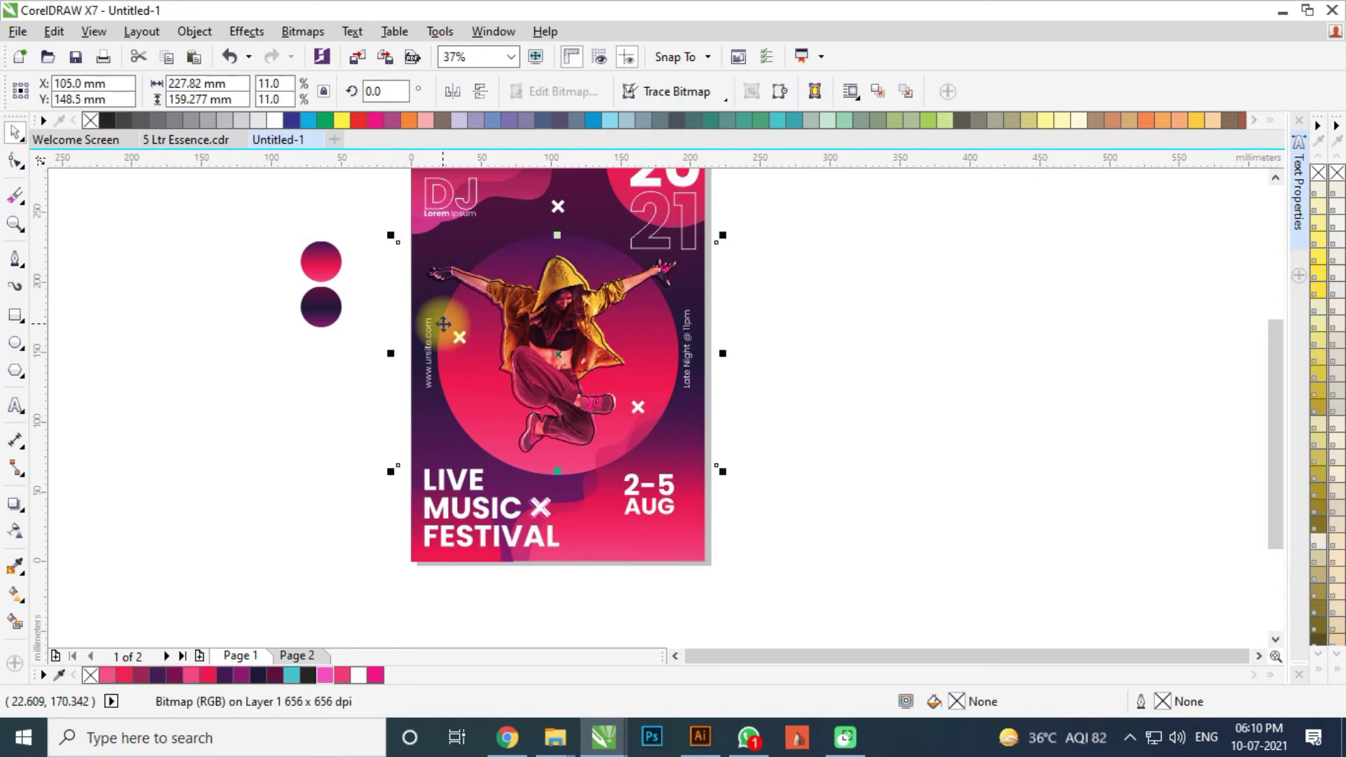
alt+click(443, 324)
scroll(760, 493, up, 2)
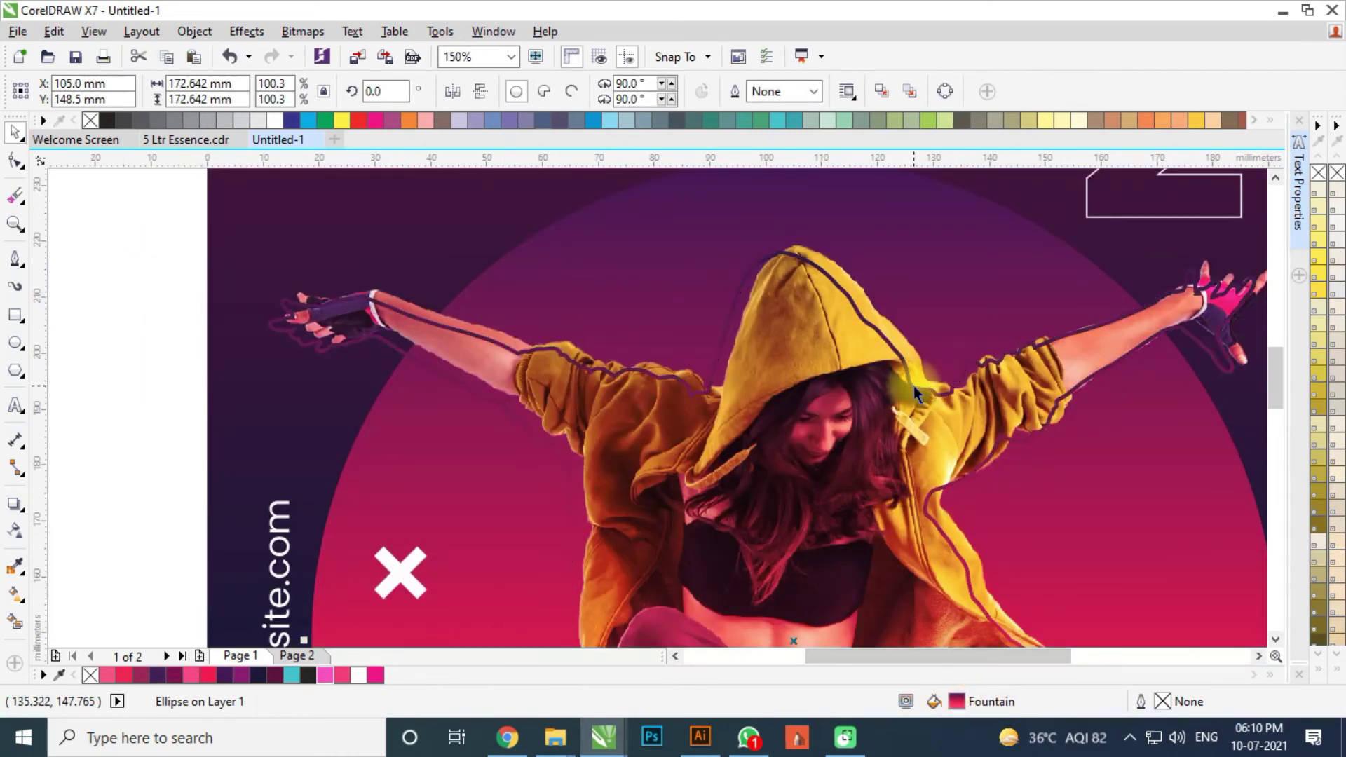
scroll(646, 291, down, 1)
scroll(796, 344, up, 1)
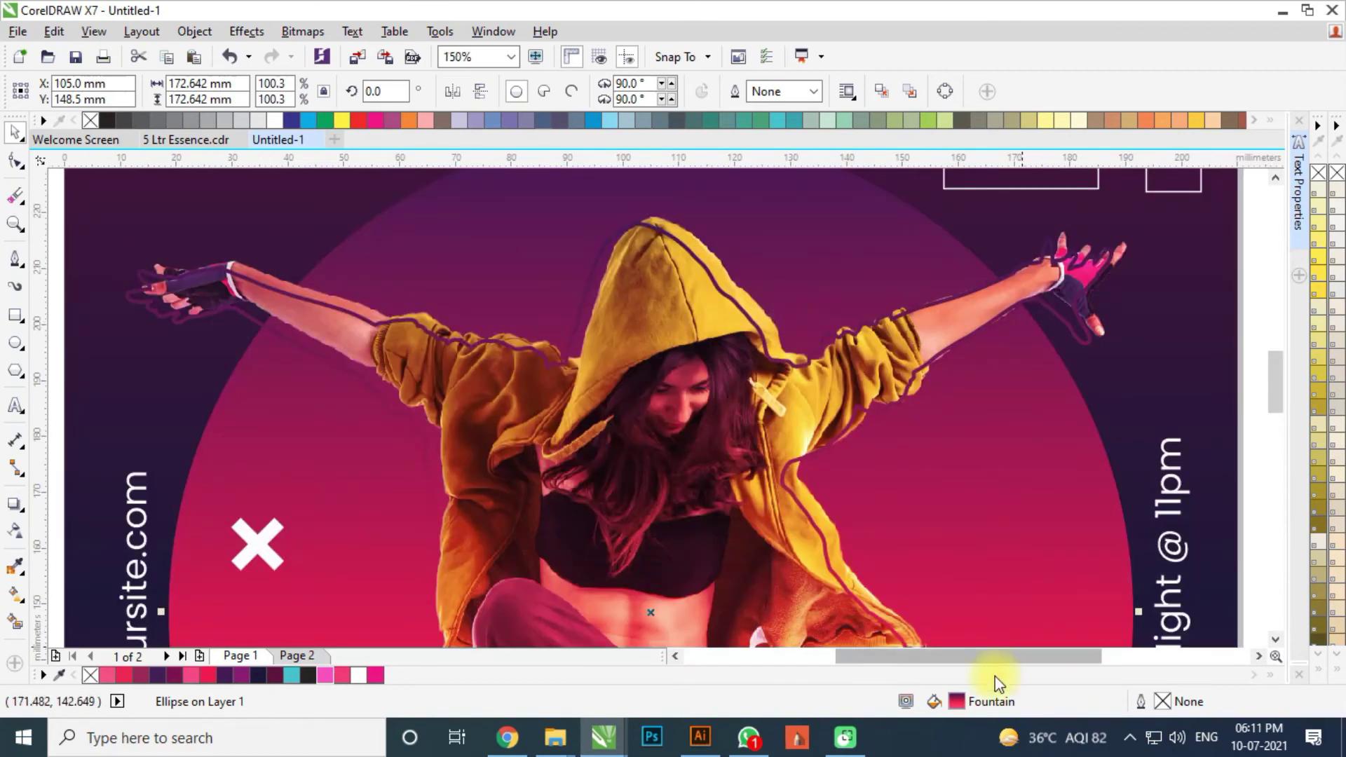
Try rotating the gradient fill of the large circle behind the dancer to 280 degrees
double_click(955, 701)
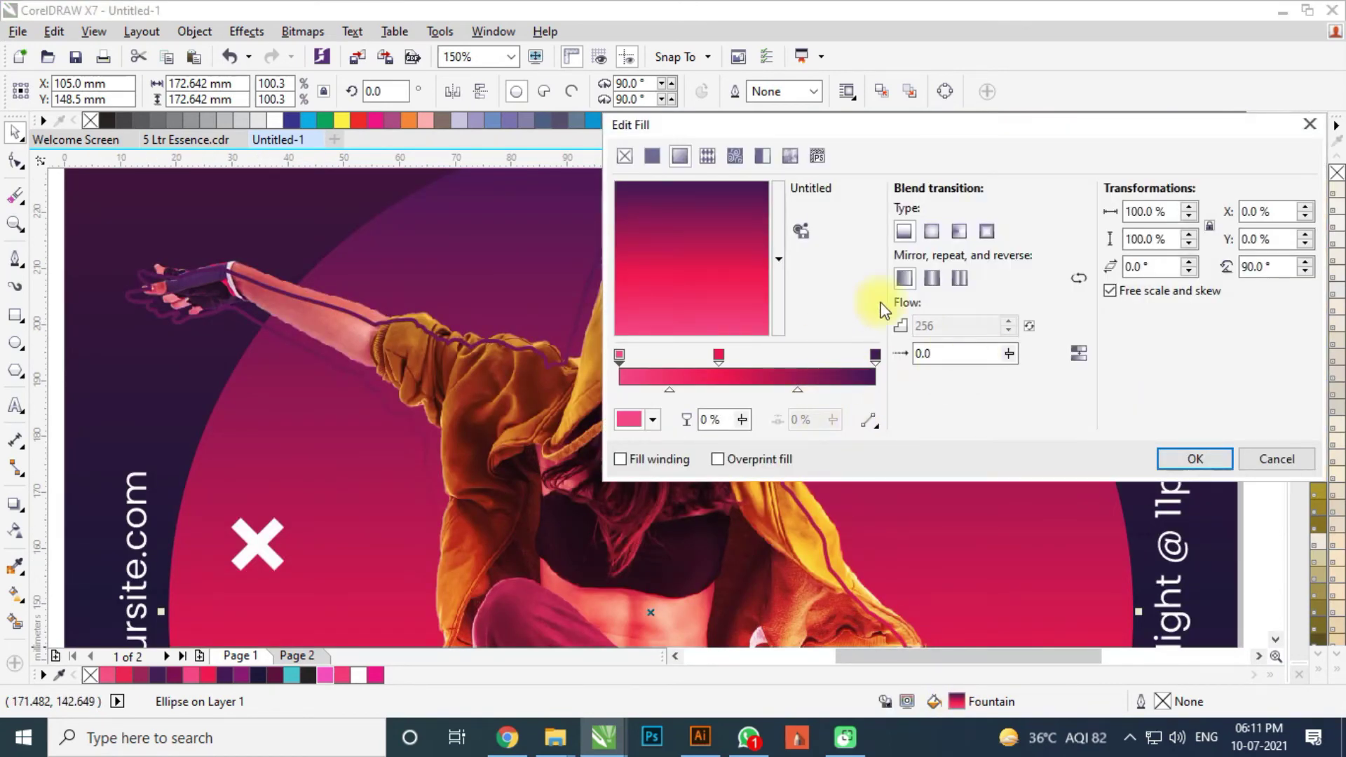
drag(757, 211, 691, 319)
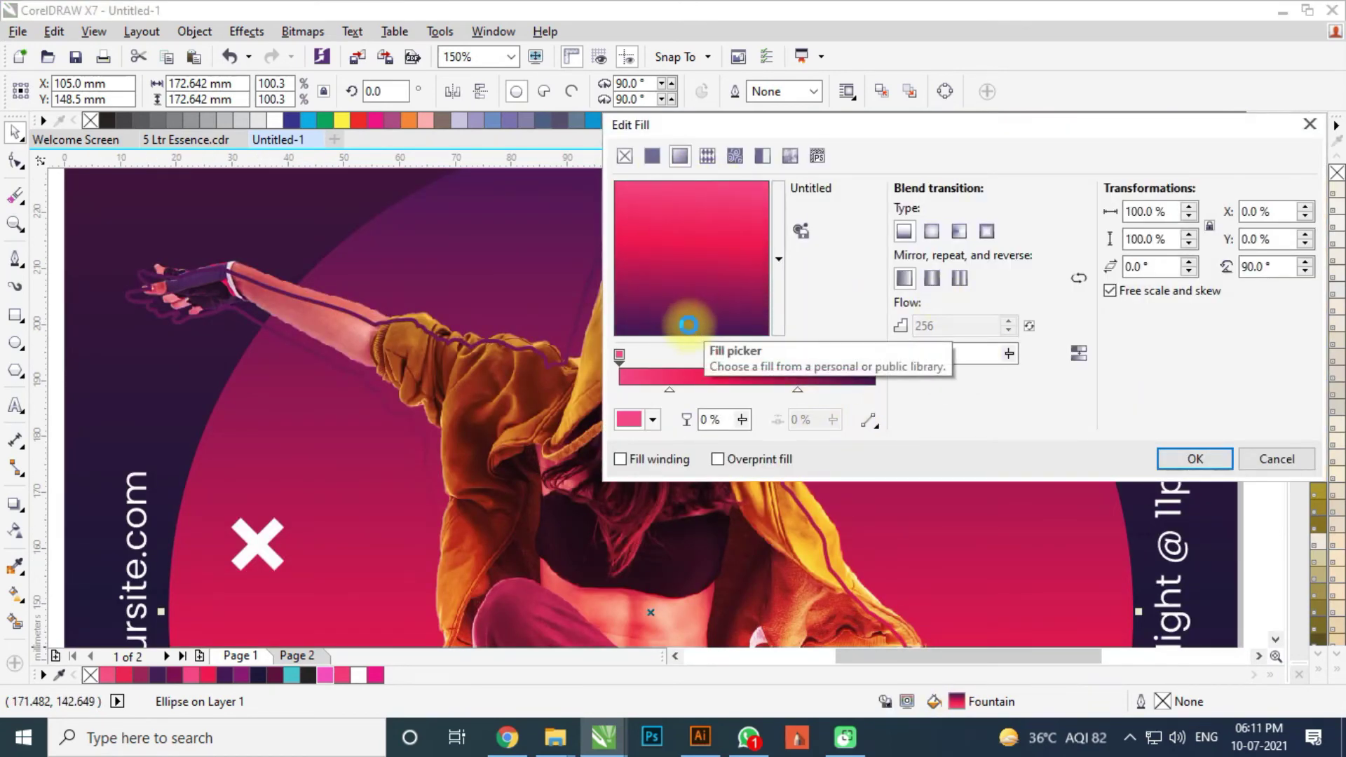
double_click(1265, 266)
text(280)
key(Tab)
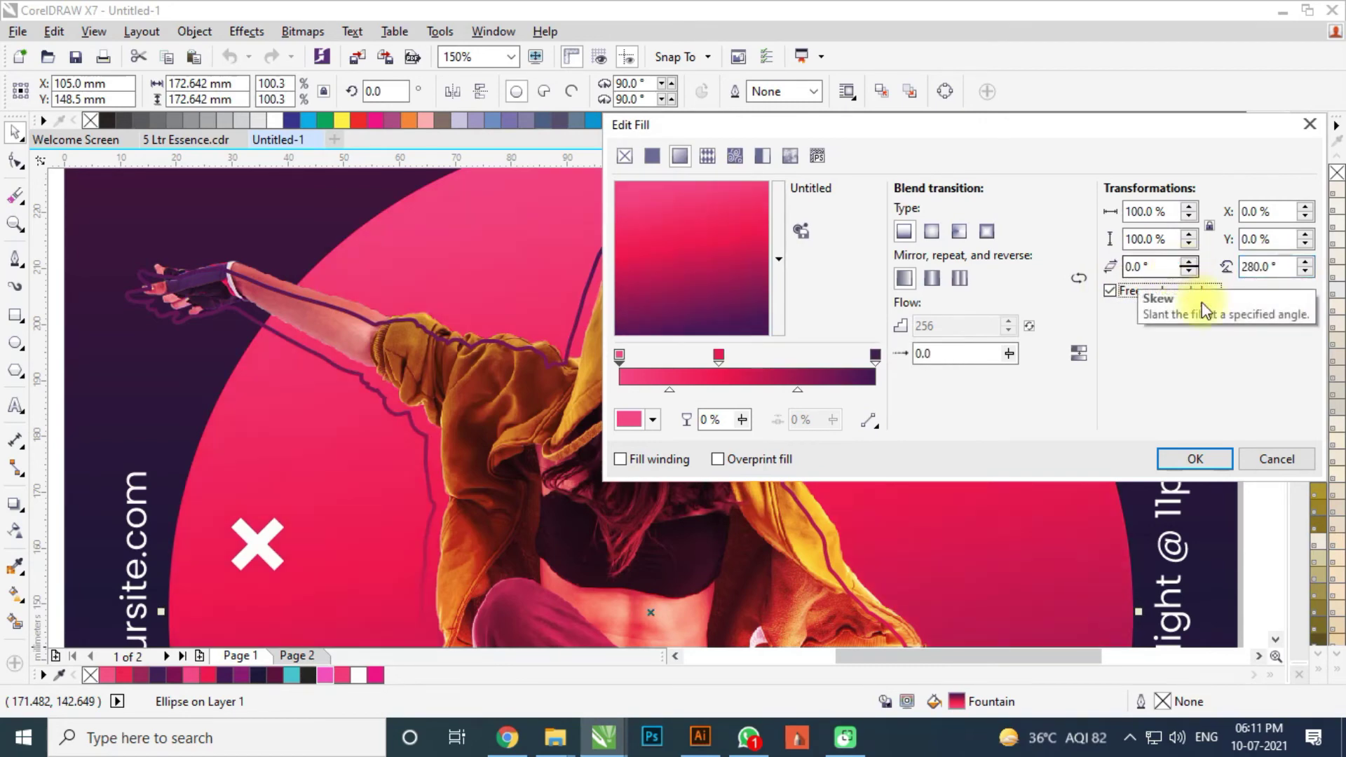
click(1196, 460)
scroll(599, 326, down, 5)
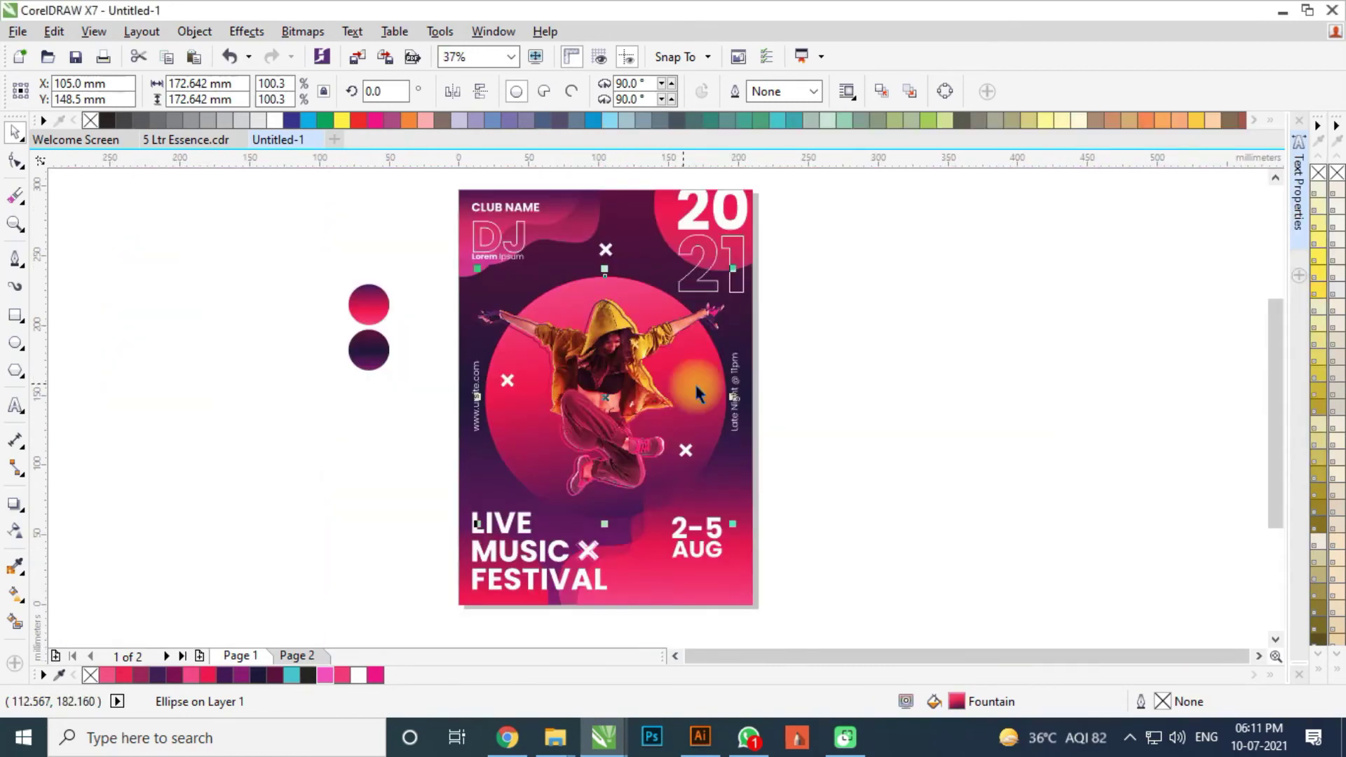
scroll(592, 312, up, 2)
Set the gradient rotation of the dancer's outline object to -90 degrees
click(640, 309)
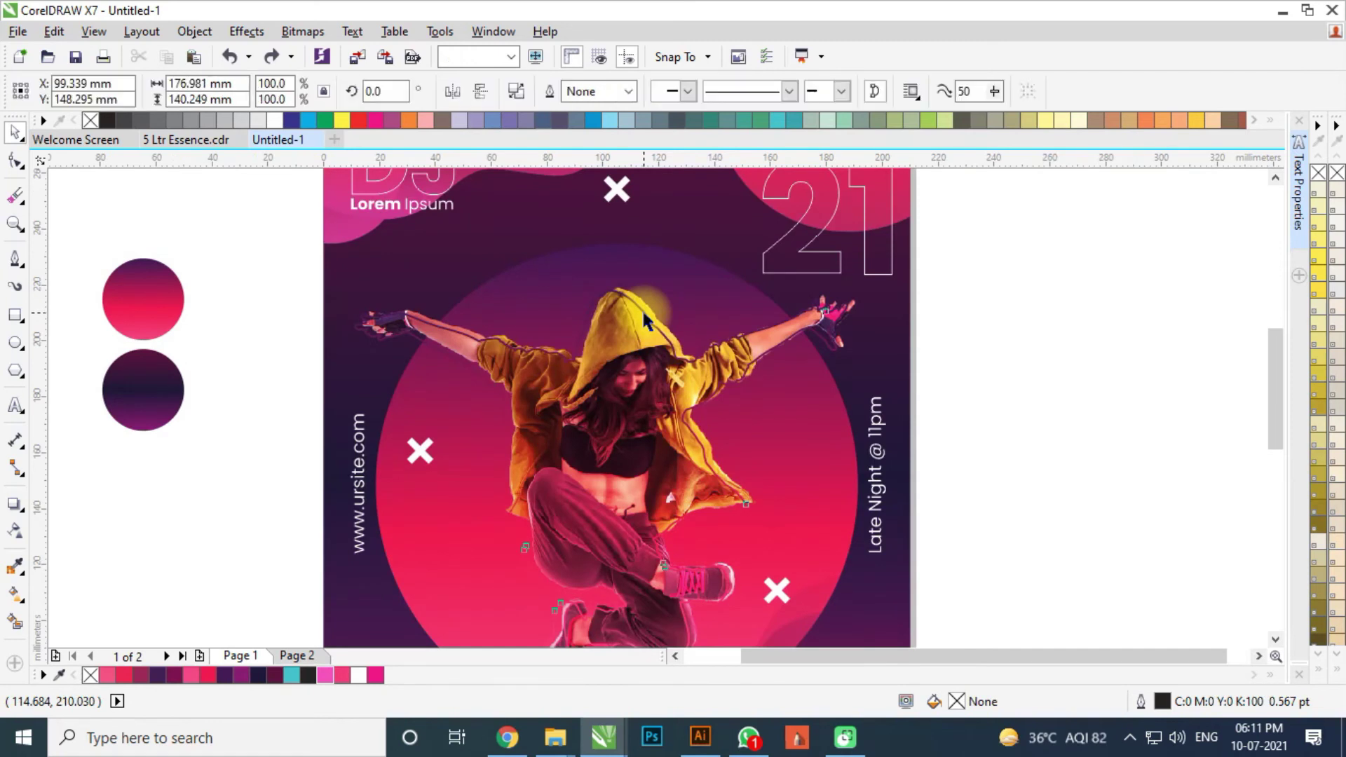
double_click(956, 701)
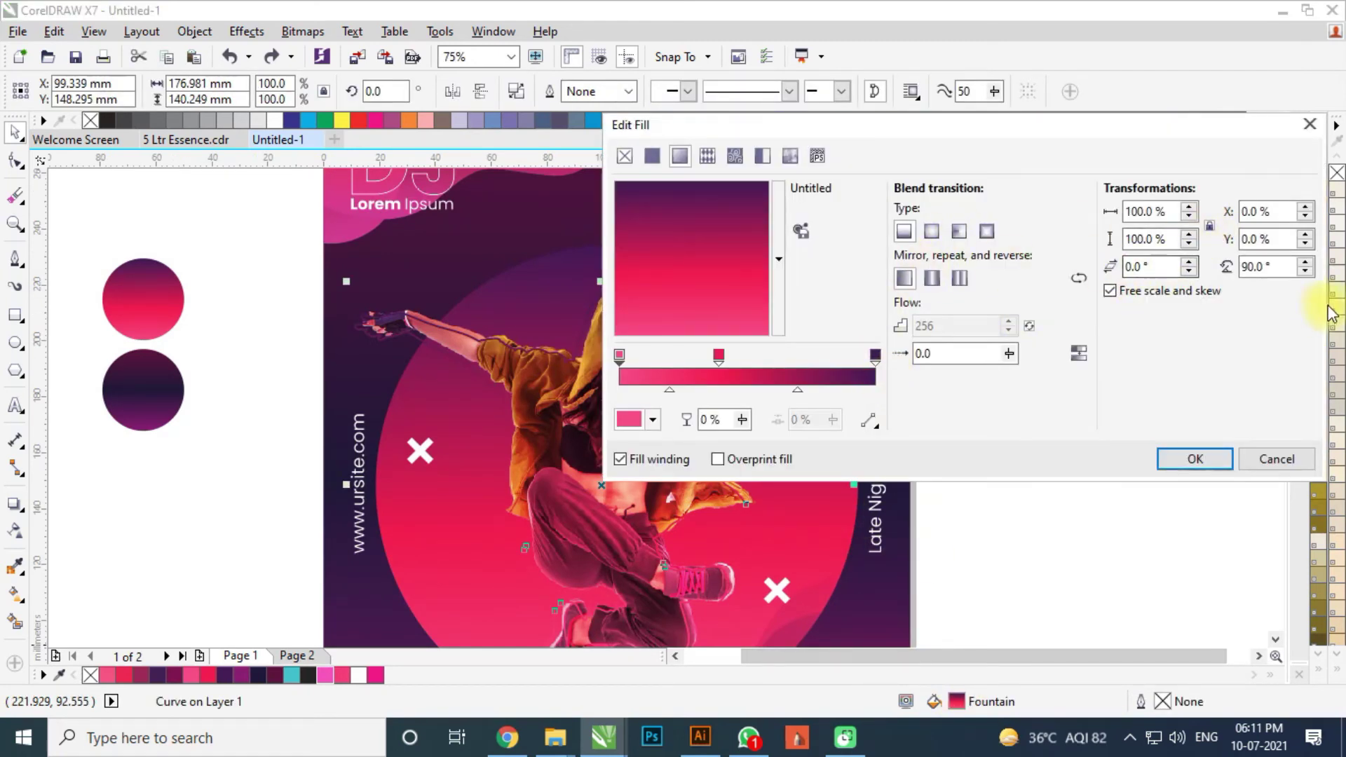
double_click(1289, 267)
text(-90)
key(Return)
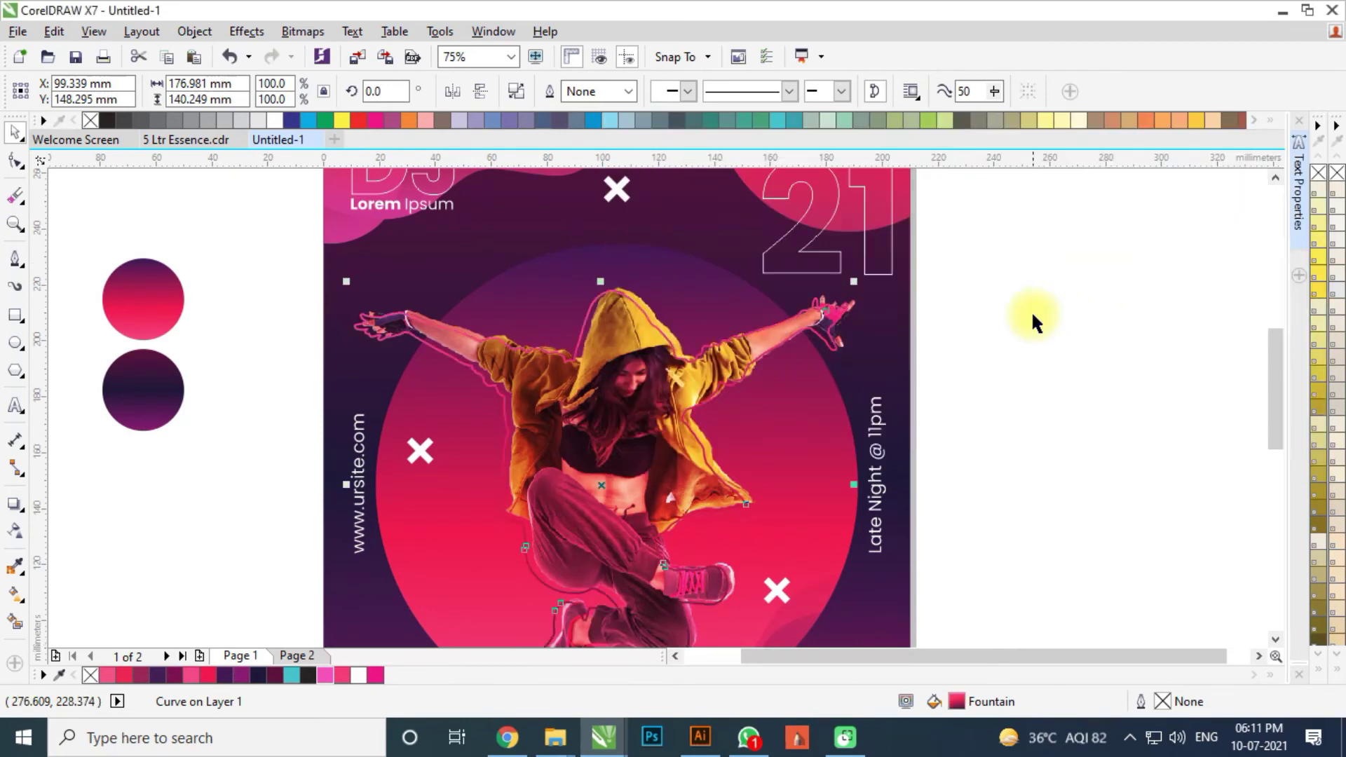
click(1089, 327)
Move the pink outline closer to the dancer's contour, to about X 100.8 mm, Y 148.9 mm
scroll(652, 303, down, 1)
scroll(649, 308, up, 3)
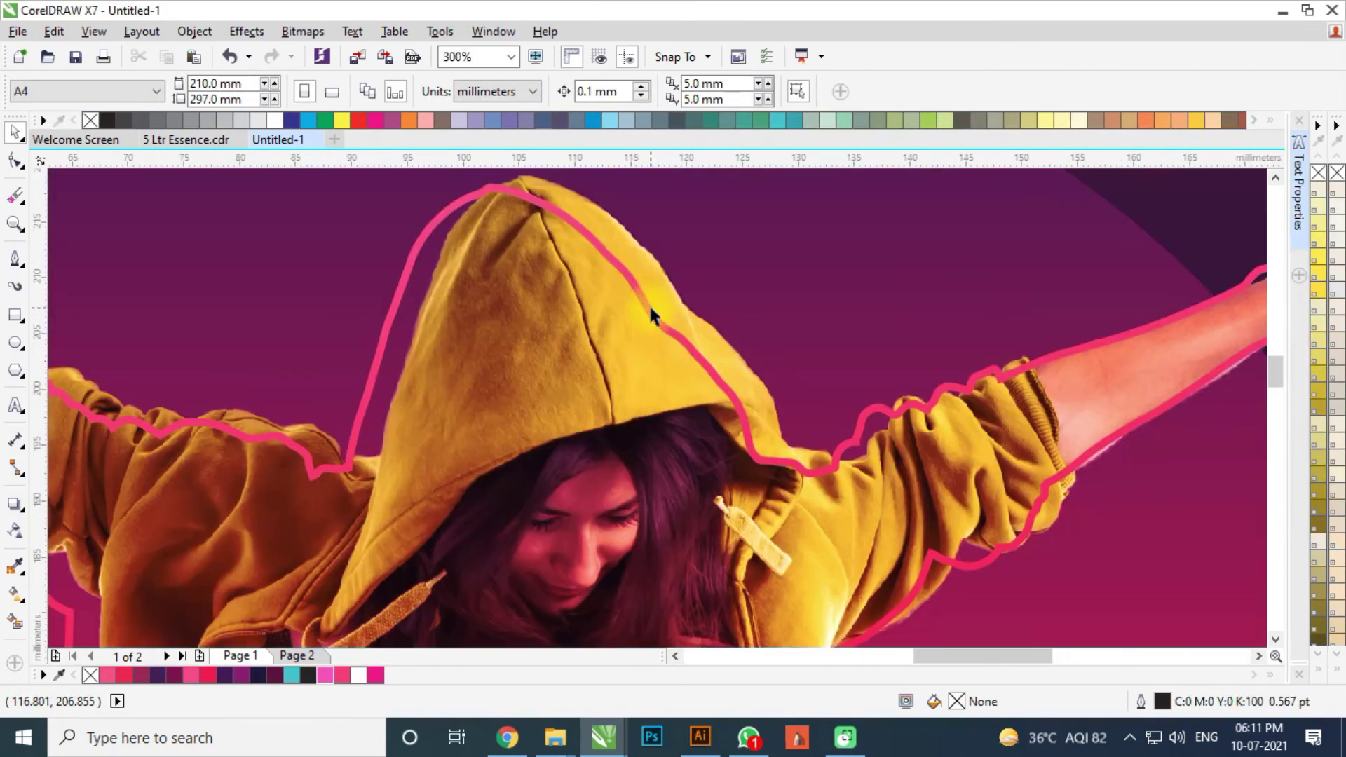
click(645, 301)
scroll(664, 295, down, 3)
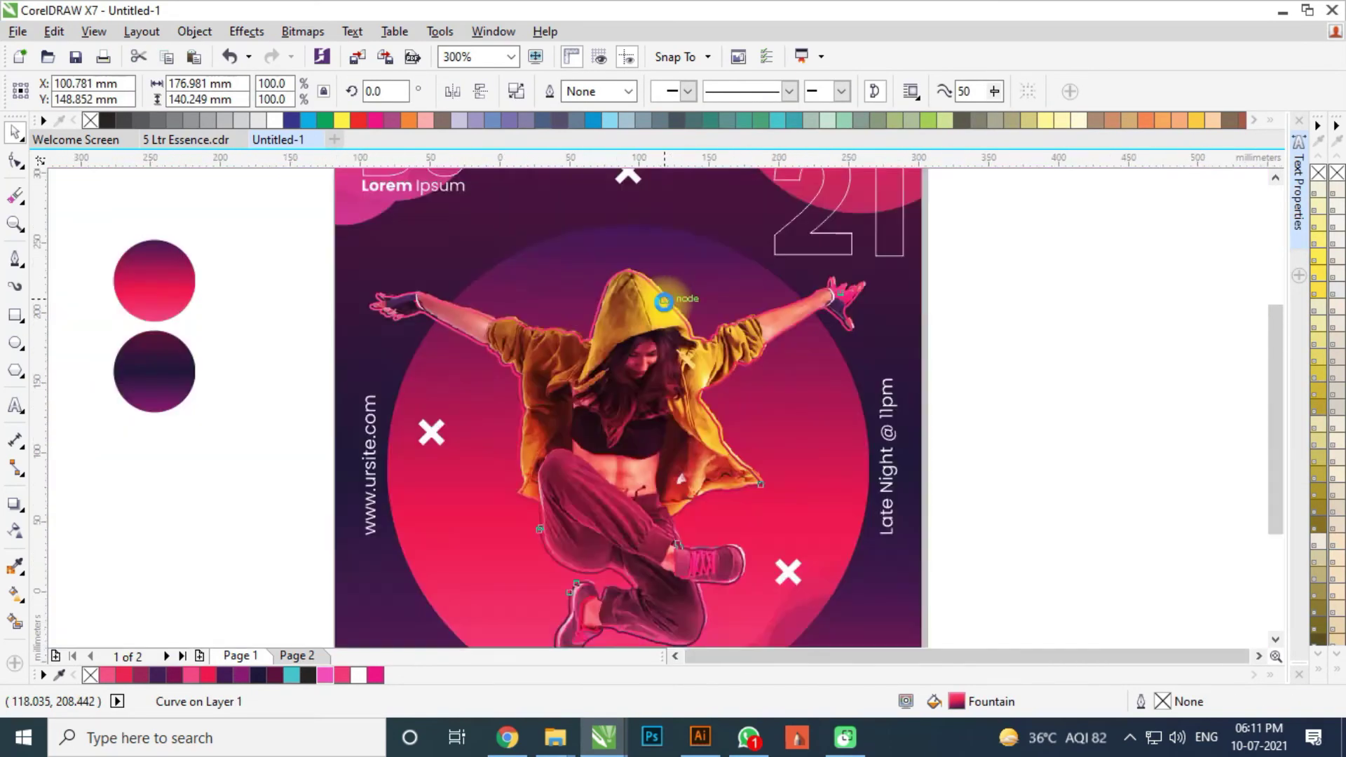
scroll(664, 295, up, 1)
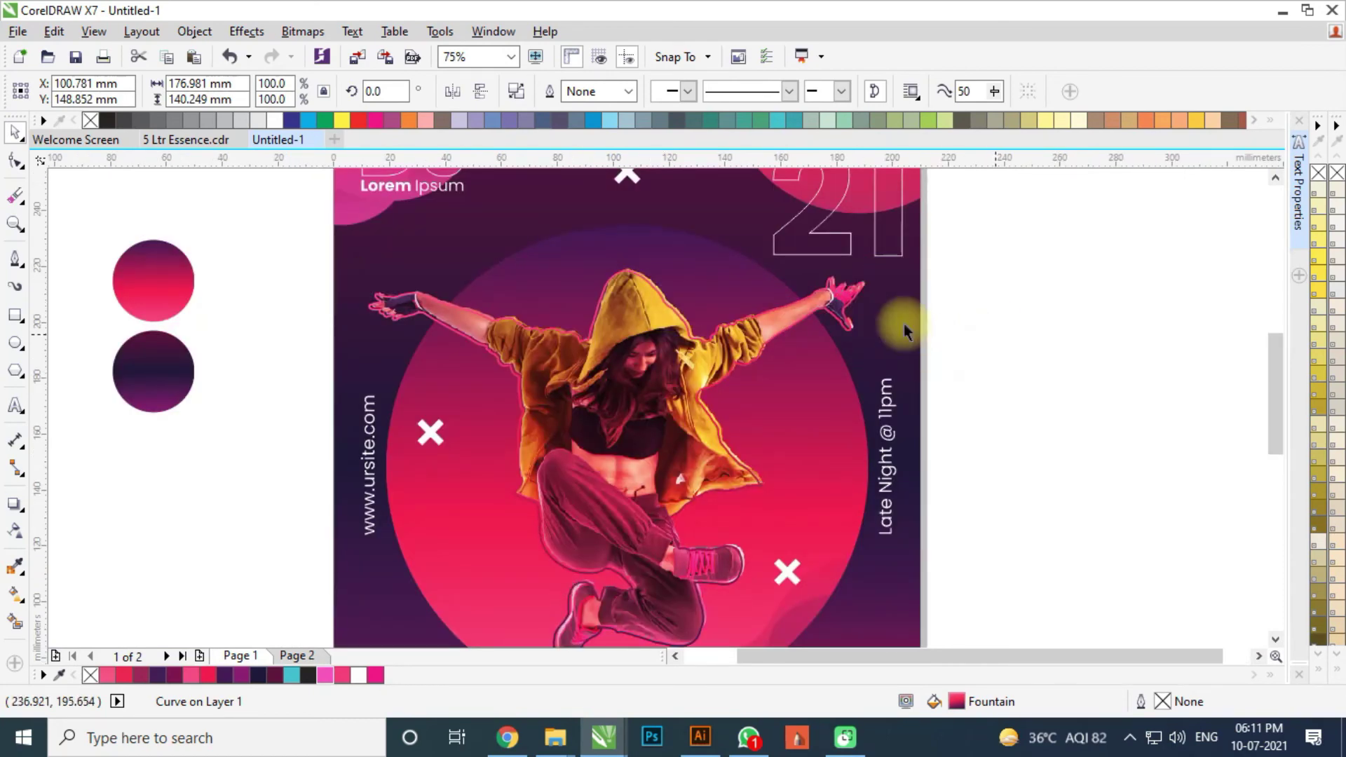
key(Escape)
scroll(865, 308, down, 1)
scroll(777, 315, up, 3)
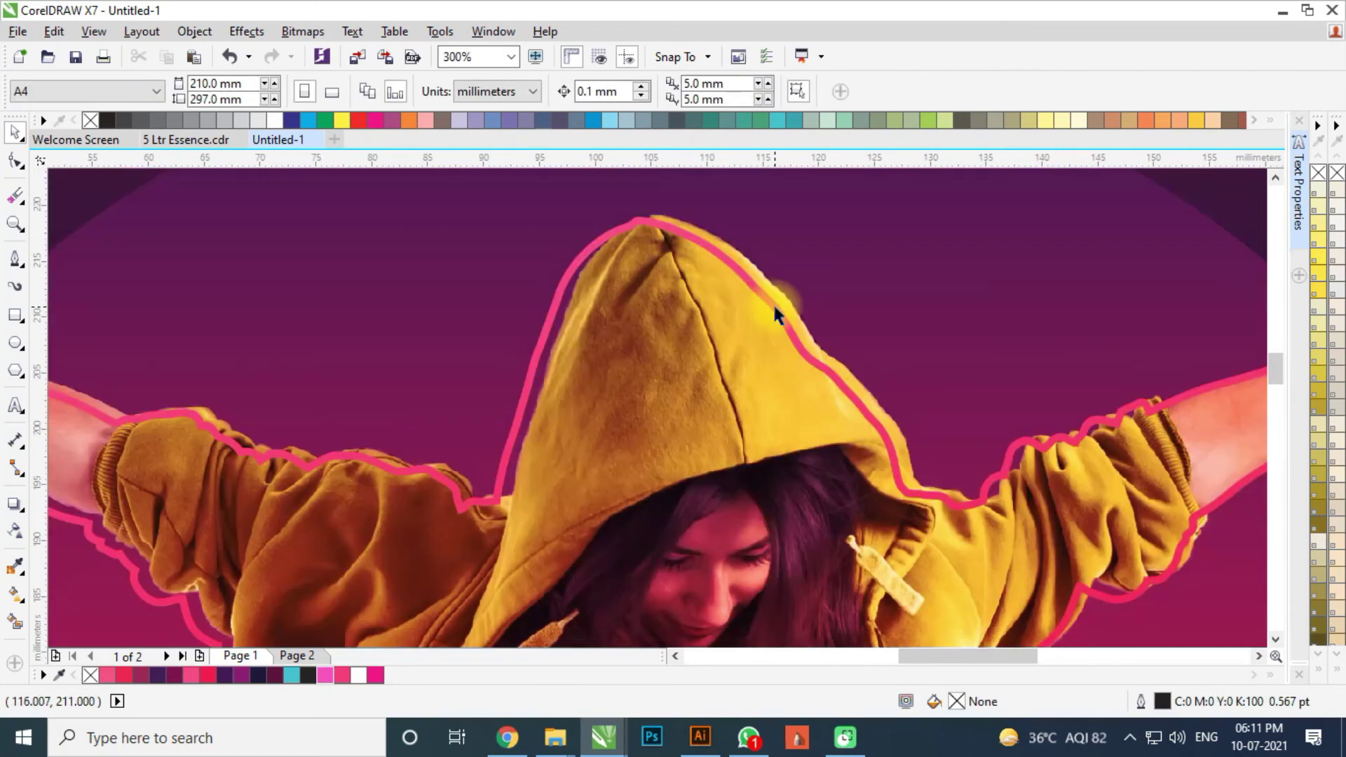
Offset the pink outline from the dancer's contour by moving it to about X 98.3 mm, Y 147.9 mm
click(778, 313)
drag(779, 313, 740, 293)
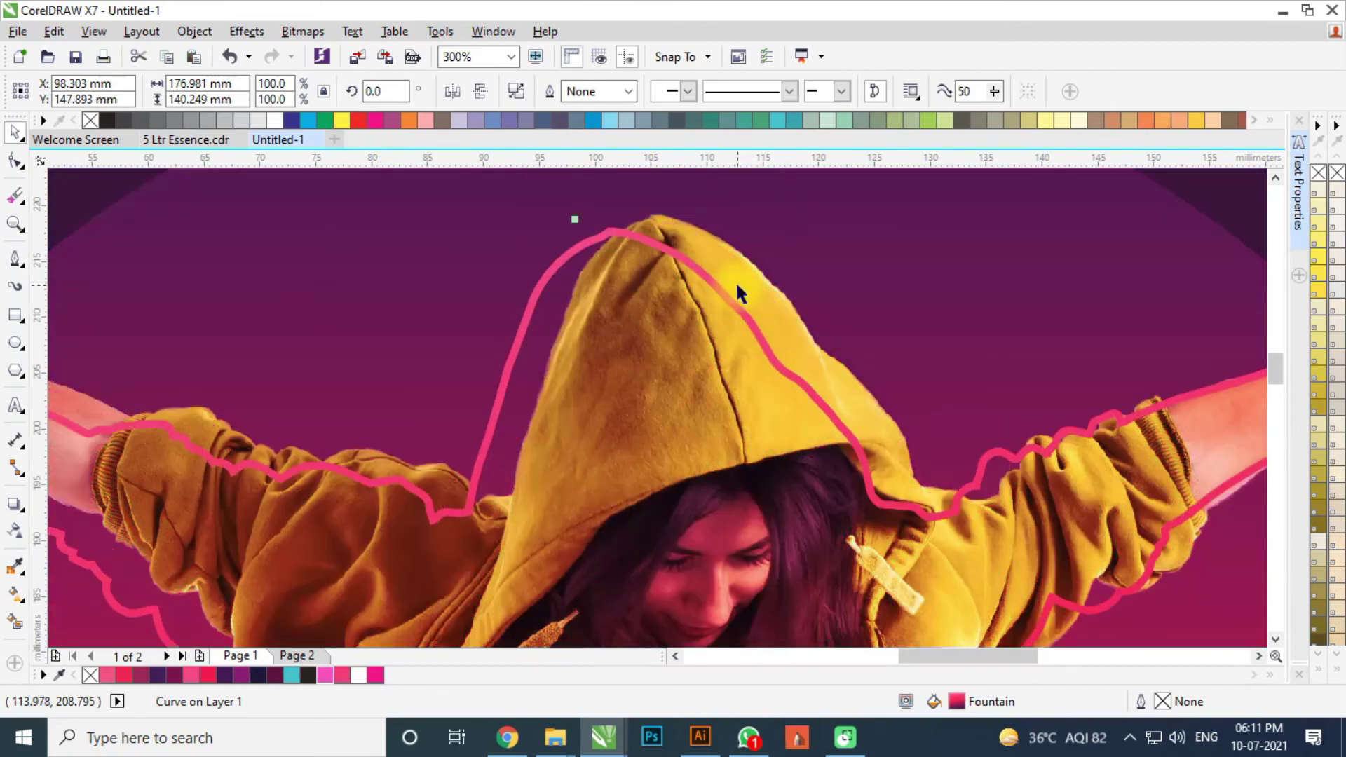
scroll(743, 294, down, 2)
key(Escape)
scroll(975, 303, down, 1)
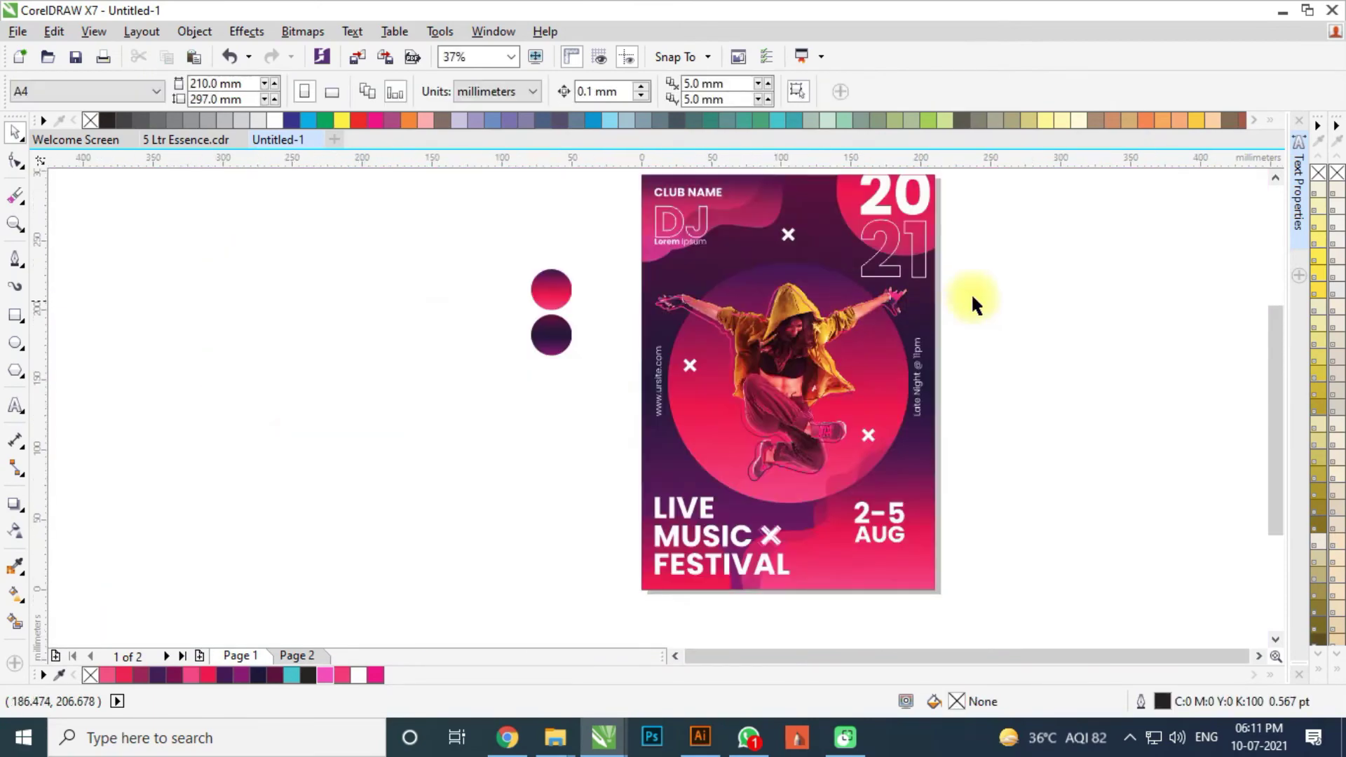
scroll(616, 314, down, 1)
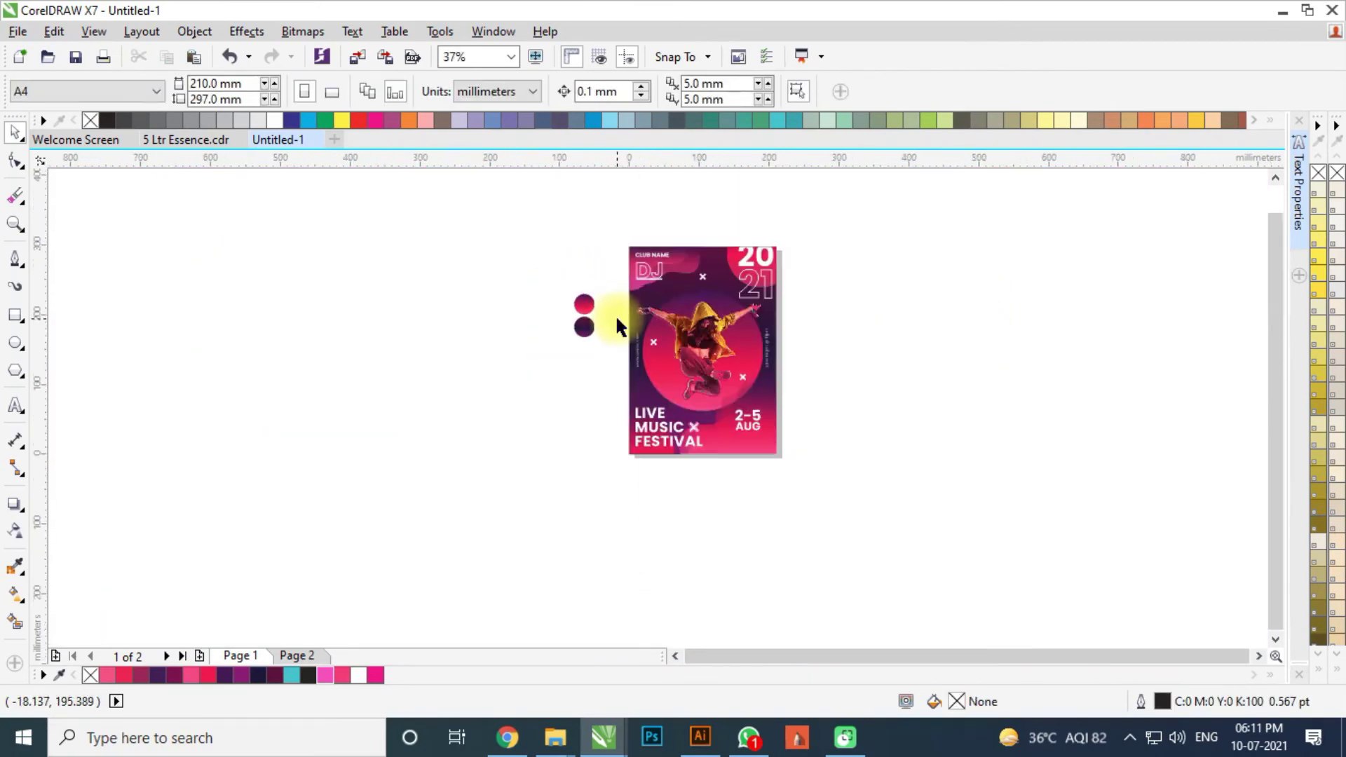
scroll(736, 329, up, 2)
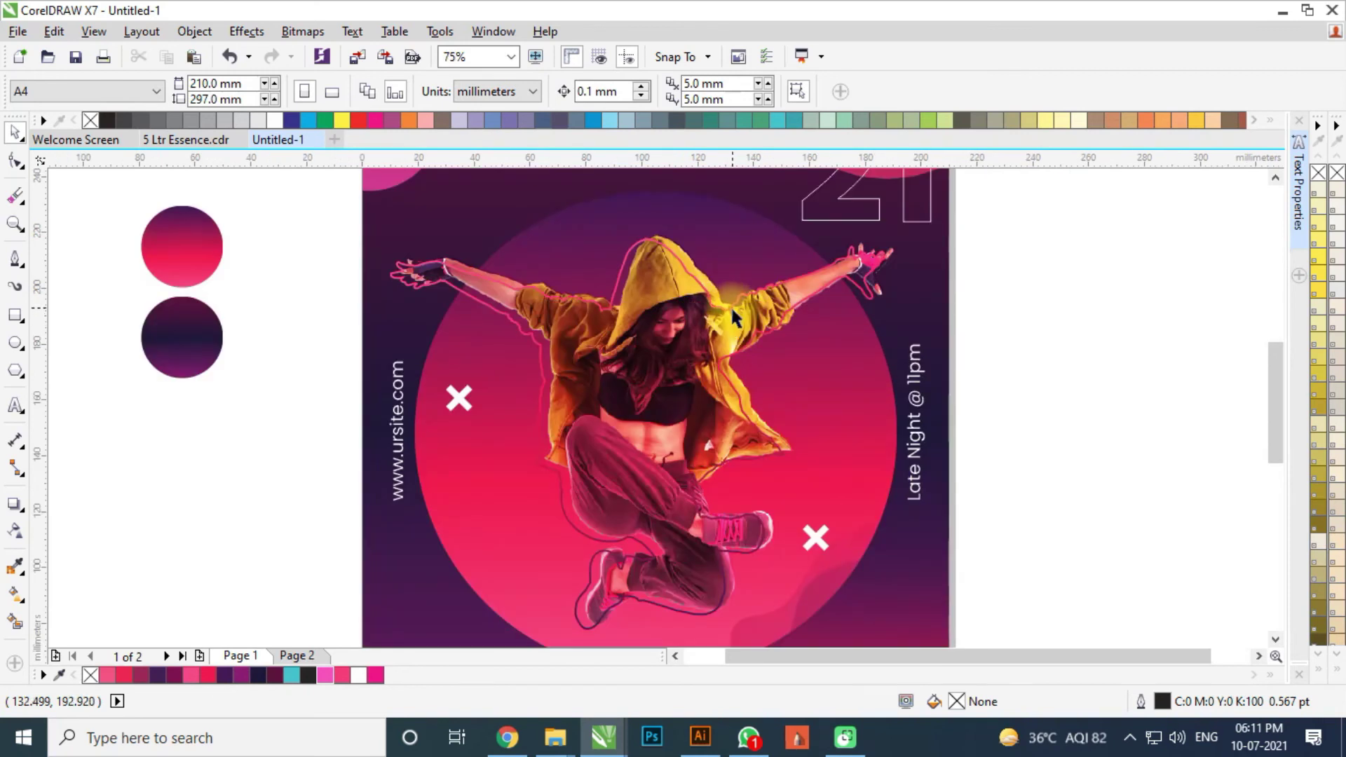
scroll(734, 317, down, 1)
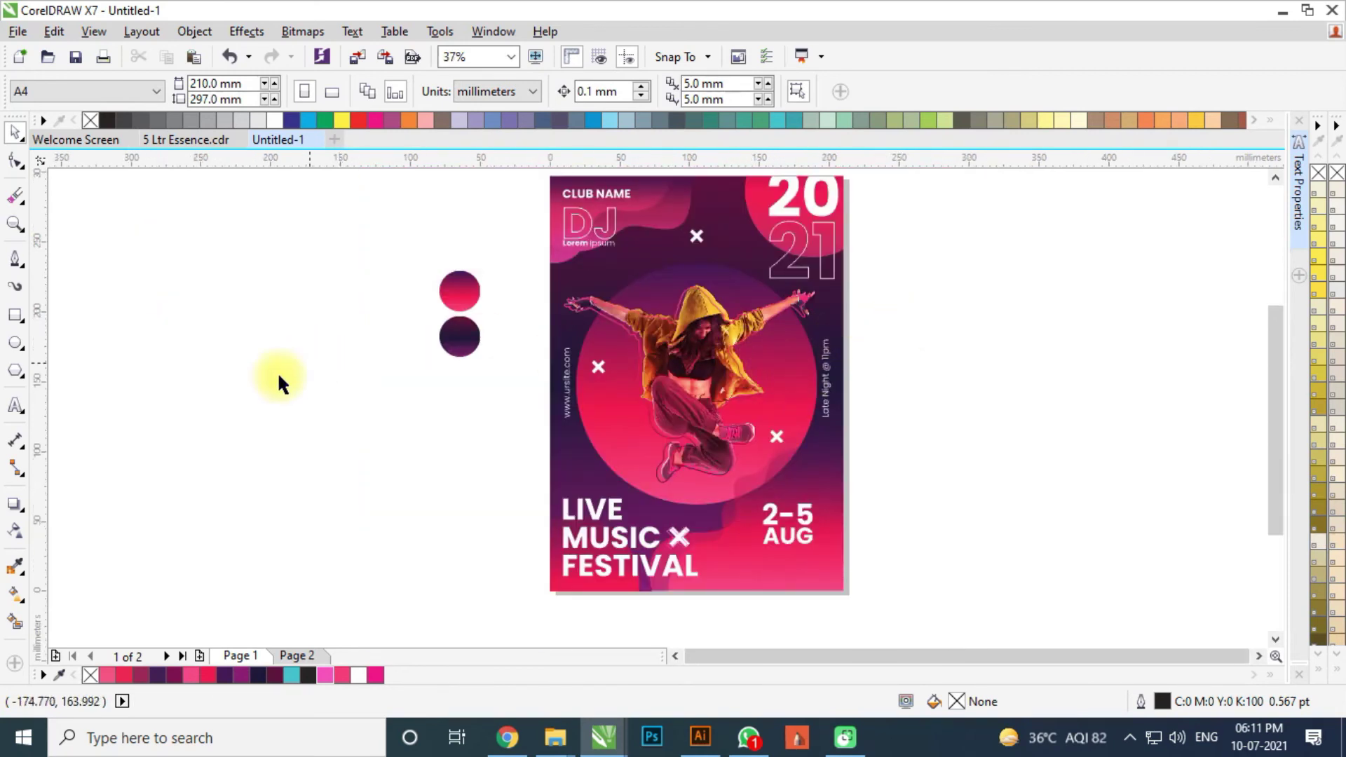
Insert YouTube, Twitter, Facebook and Instagram icon characters in a row on the empty area beside the poster
click(16, 406)
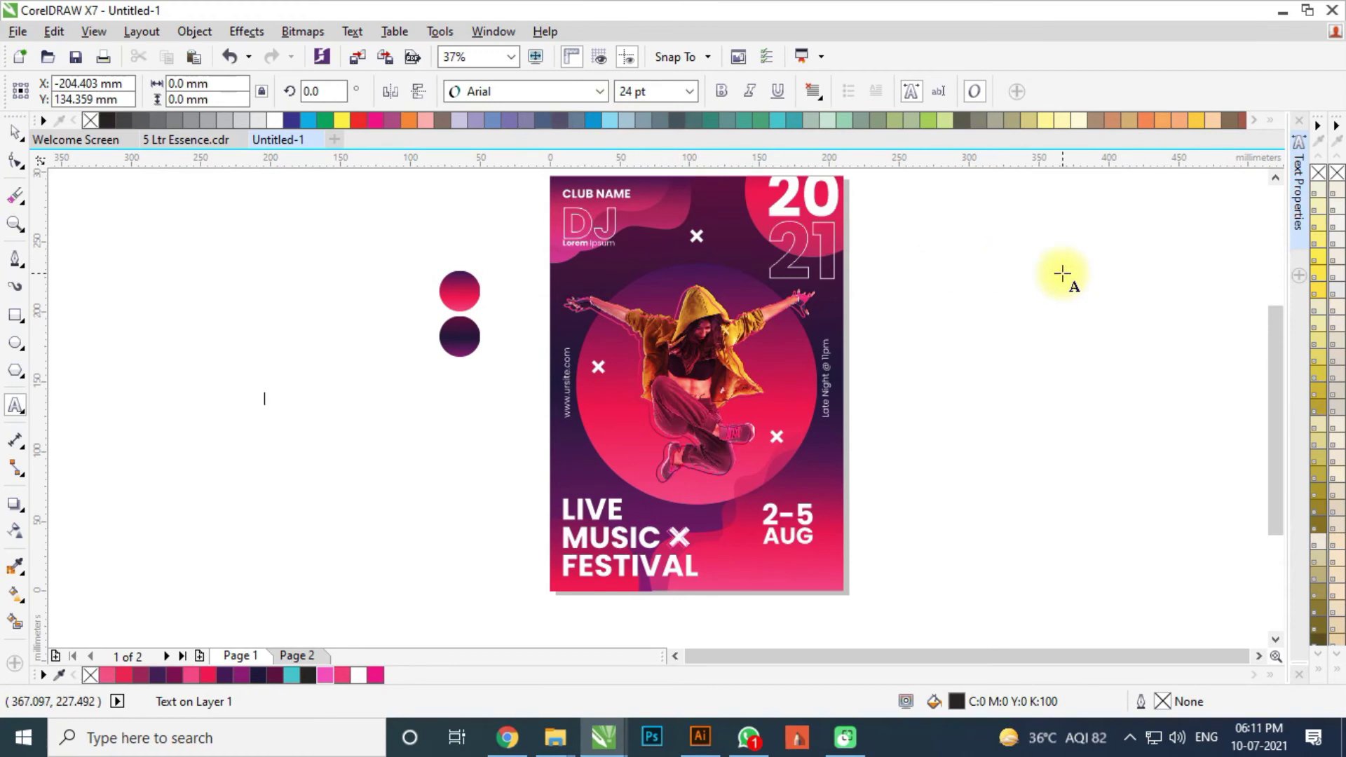
click(974, 327)
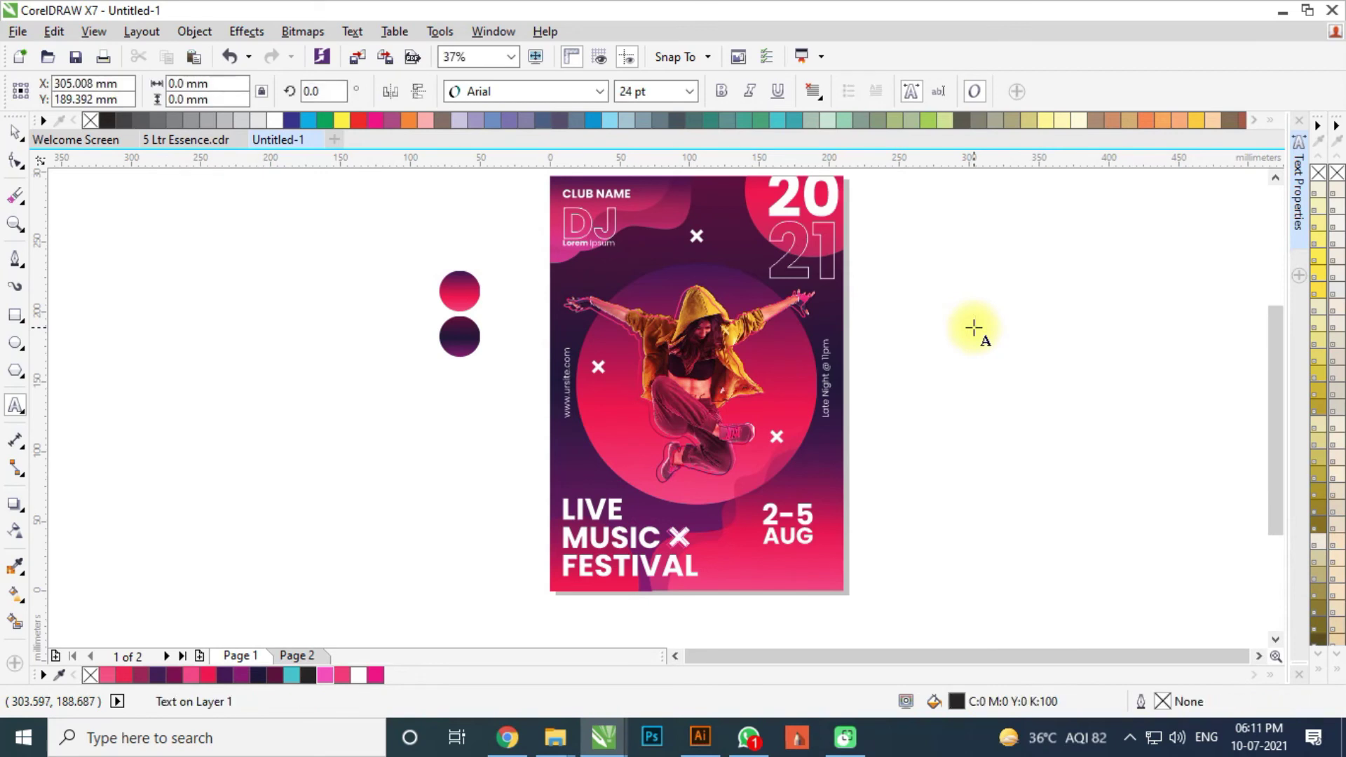
key(ctrl+F11)
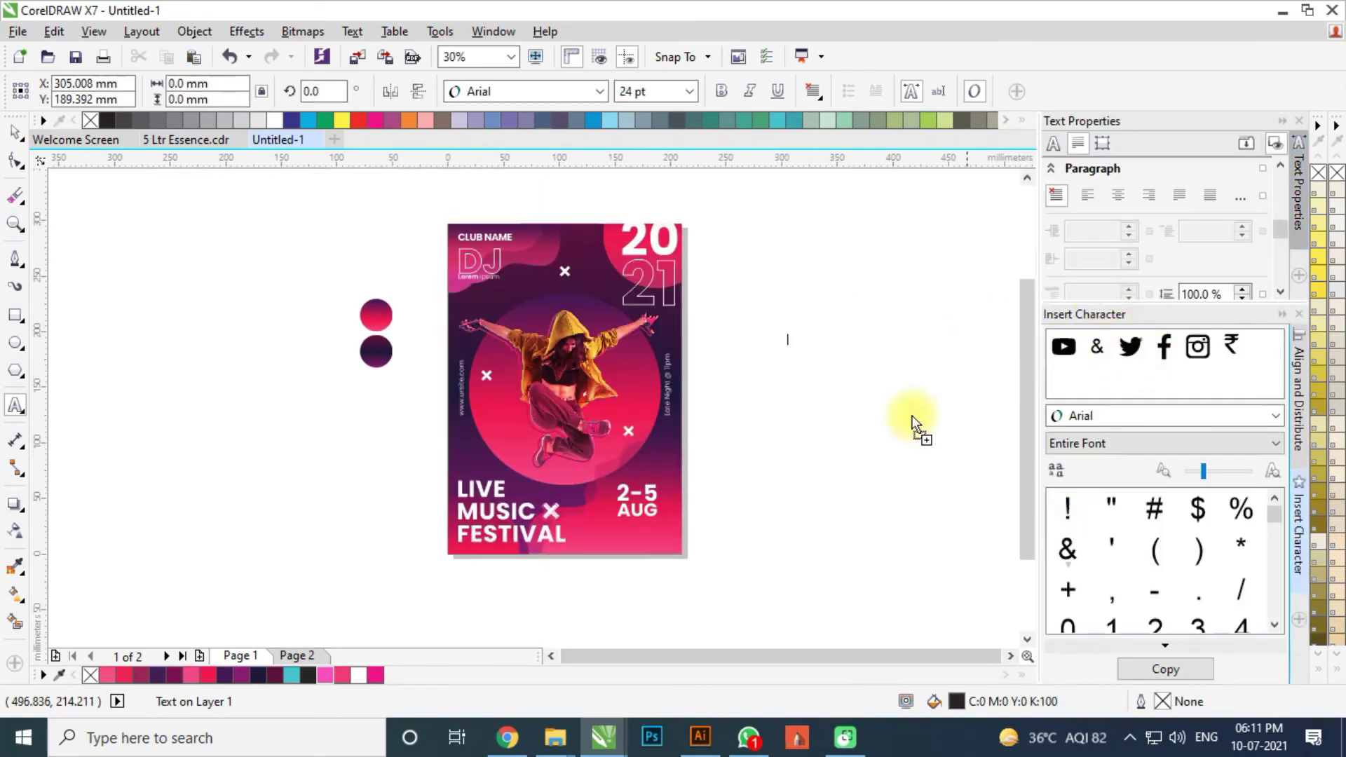
double_click(1130, 344)
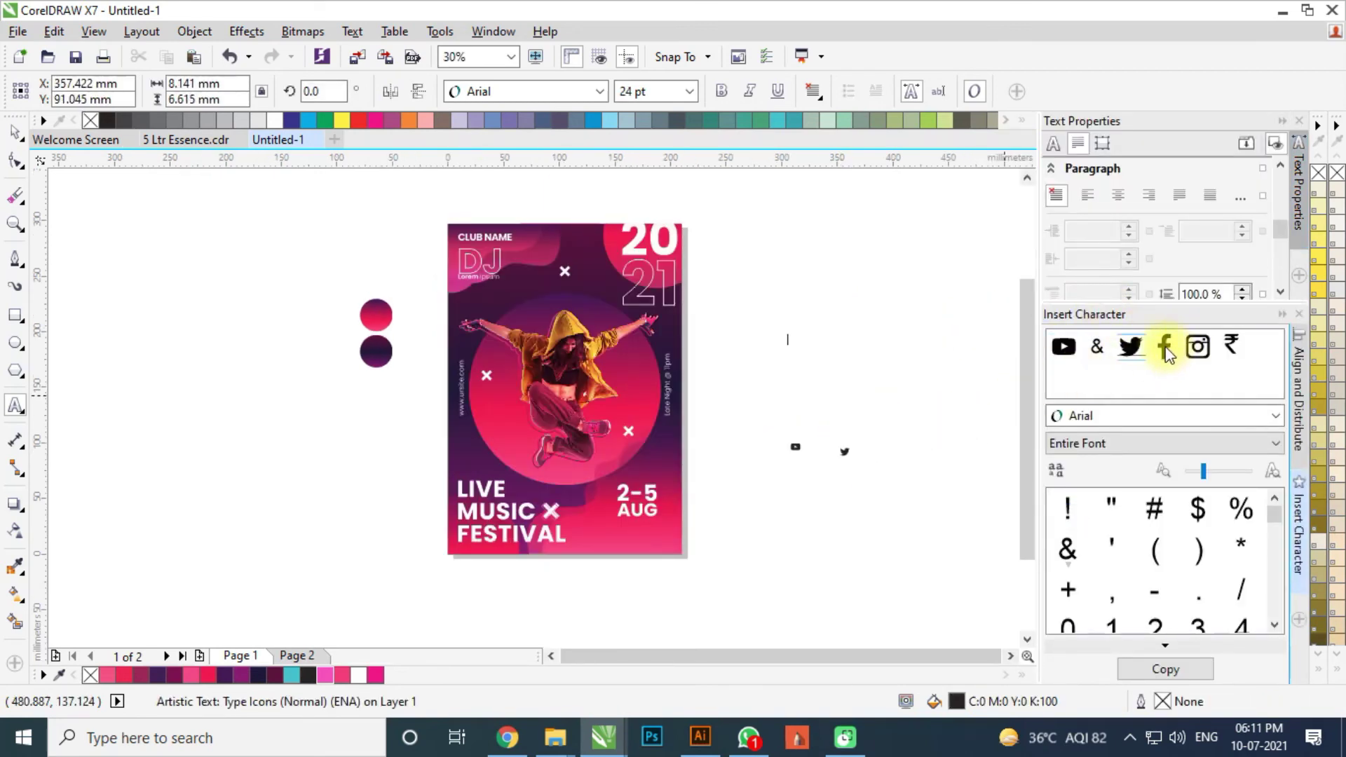
drag(1166, 354, 883, 452)
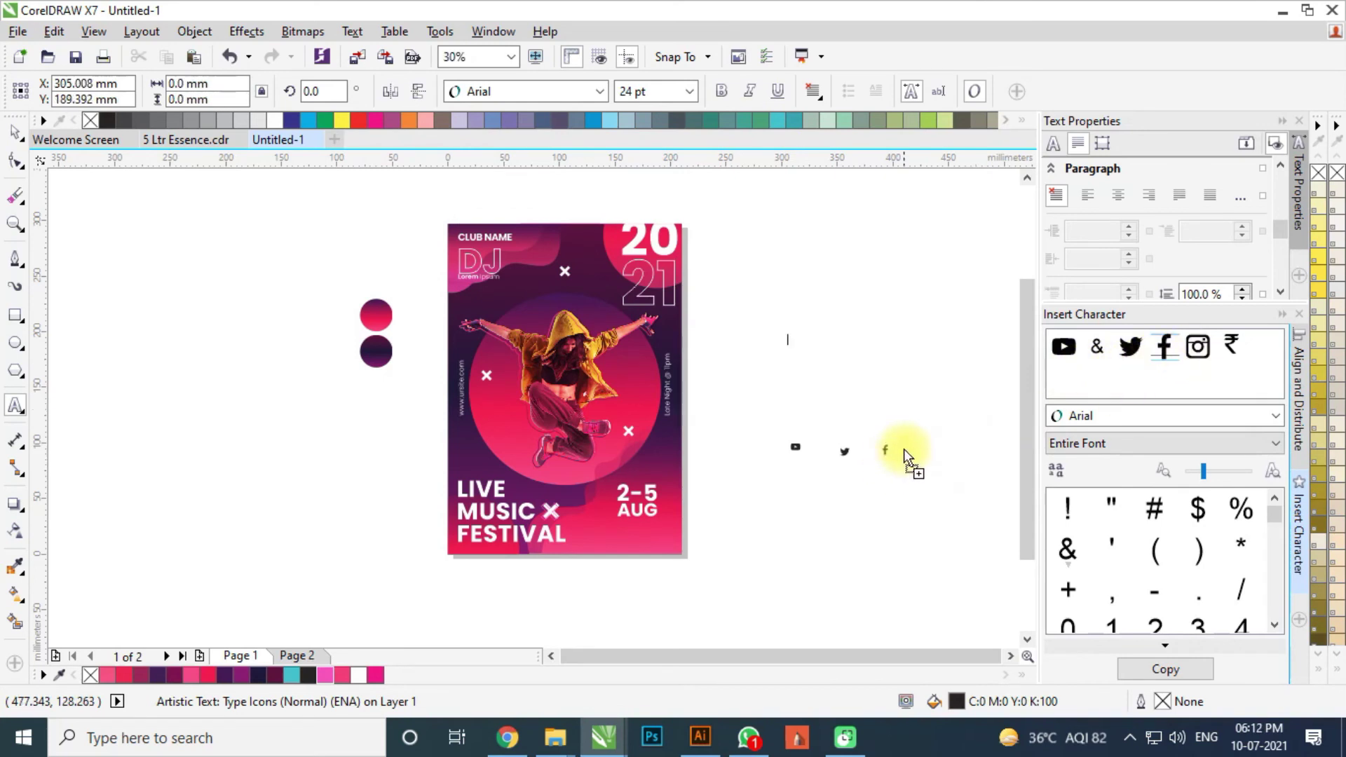
click(1282, 122)
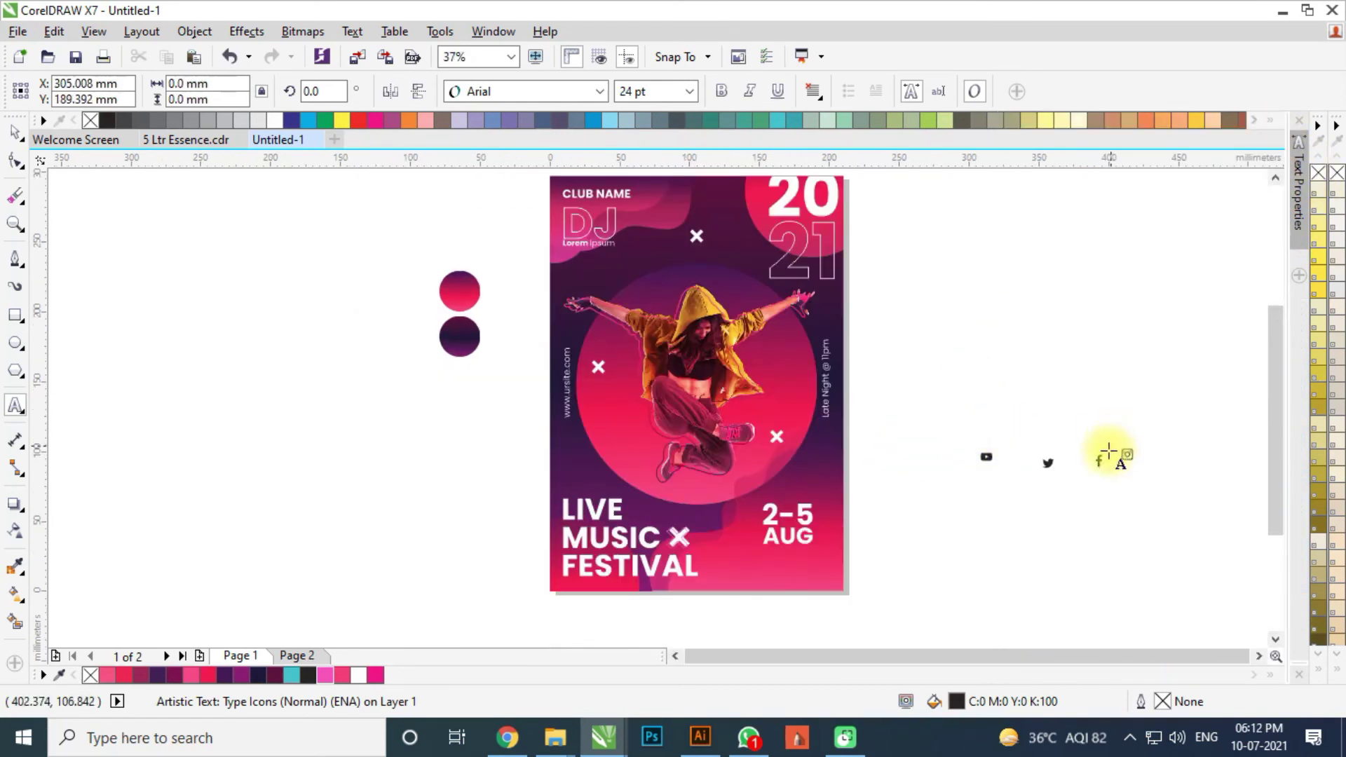
Align the four social icons level in one row and move them onto the poster below the date
key(ctrl+space)
drag(1180, 411, 938, 517)
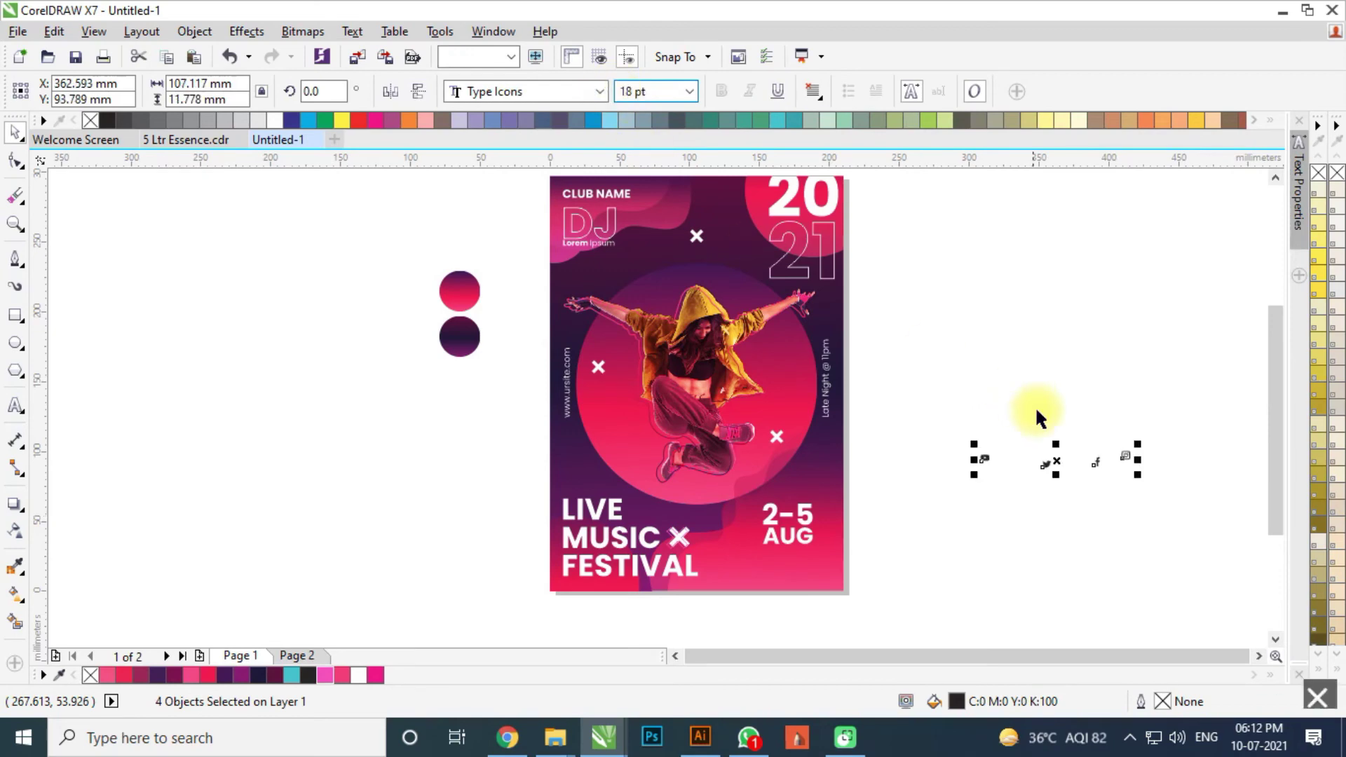
key(e)
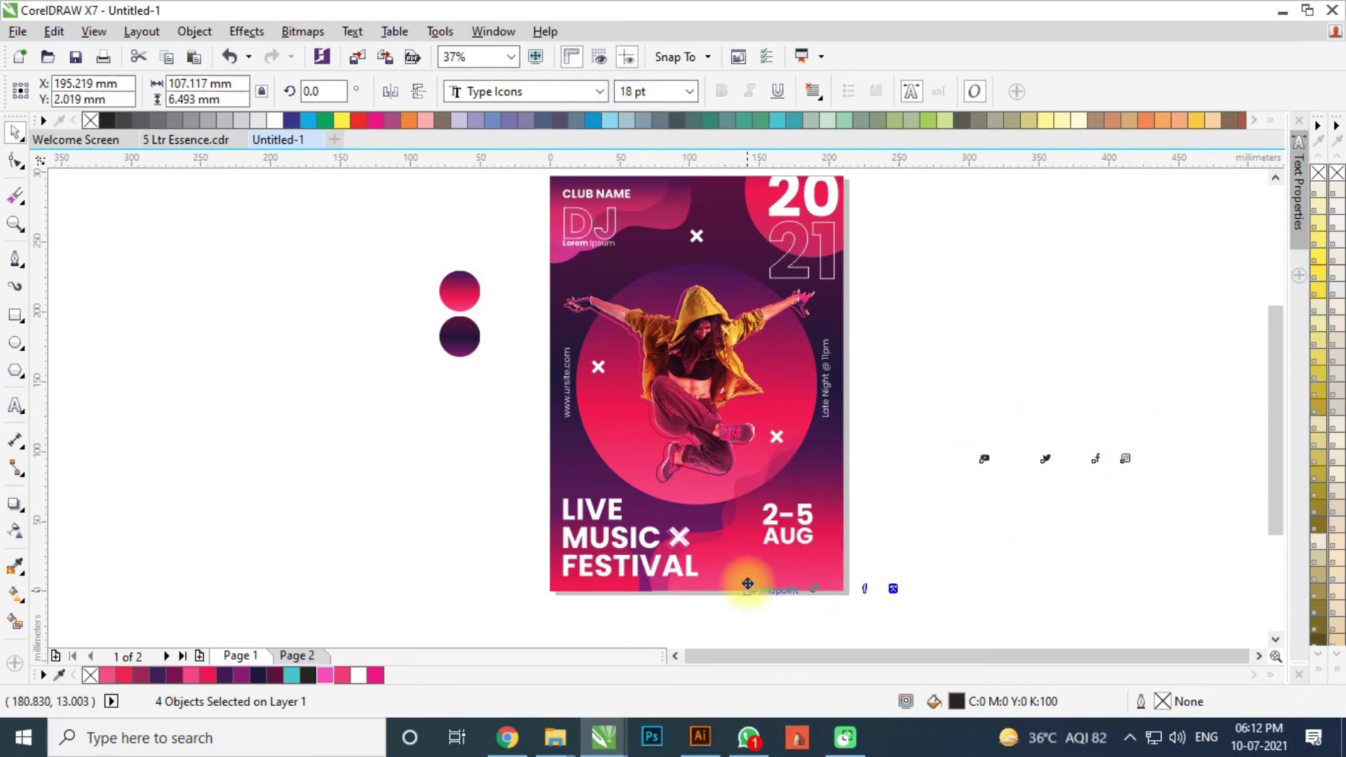
drag(748, 584, 738, 572)
scroll(818, 599, up, 2)
drag(1110, 450, 723, 573)
Move the Twitter, Facebook and Instagram icons closer together beside the YouTube icon
drag(760, 498, 559, 499)
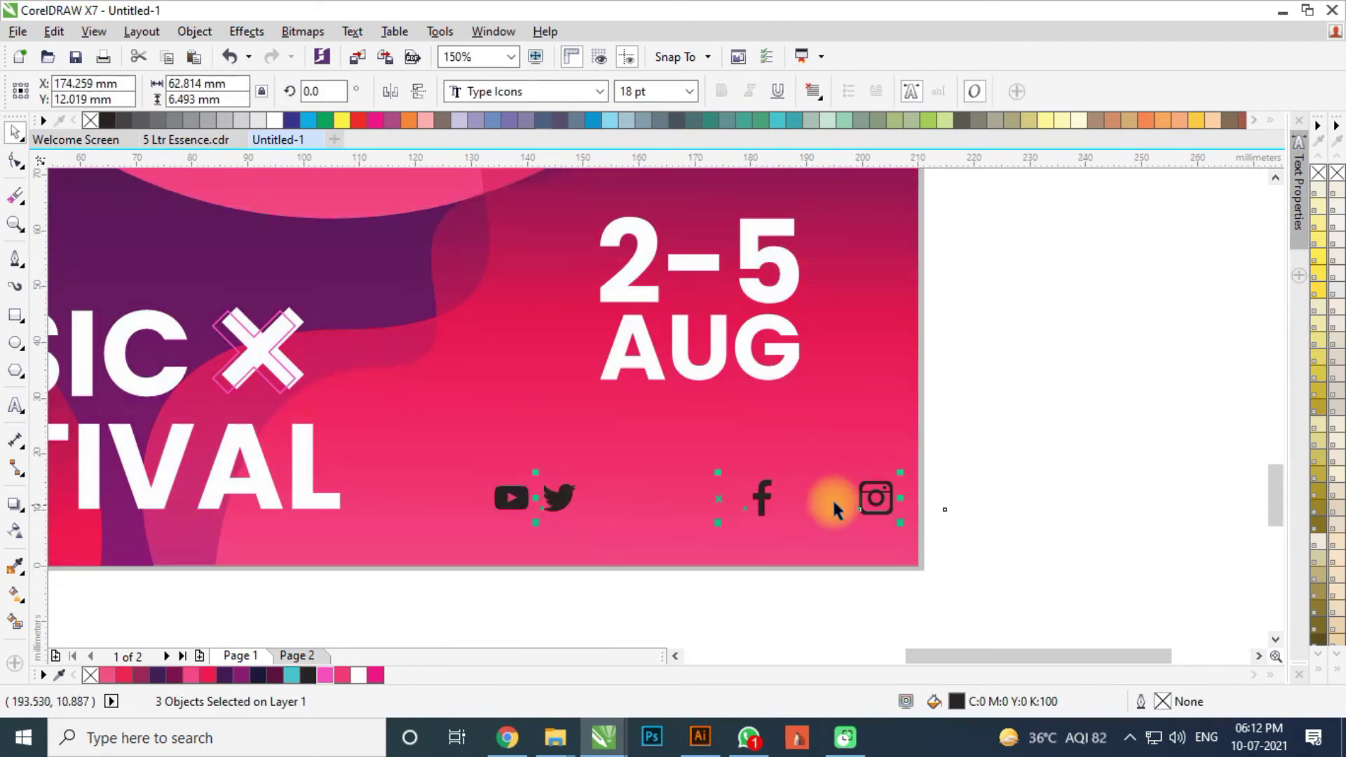
drag(671, 569, 671, 569)
drag(762, 497, 608, 495)
click(960, 446)
click(718, 496)
scroll(718, 495, up, 1)
drag(713, 496, 580, 496)
scroll(893, 466, down, 1)
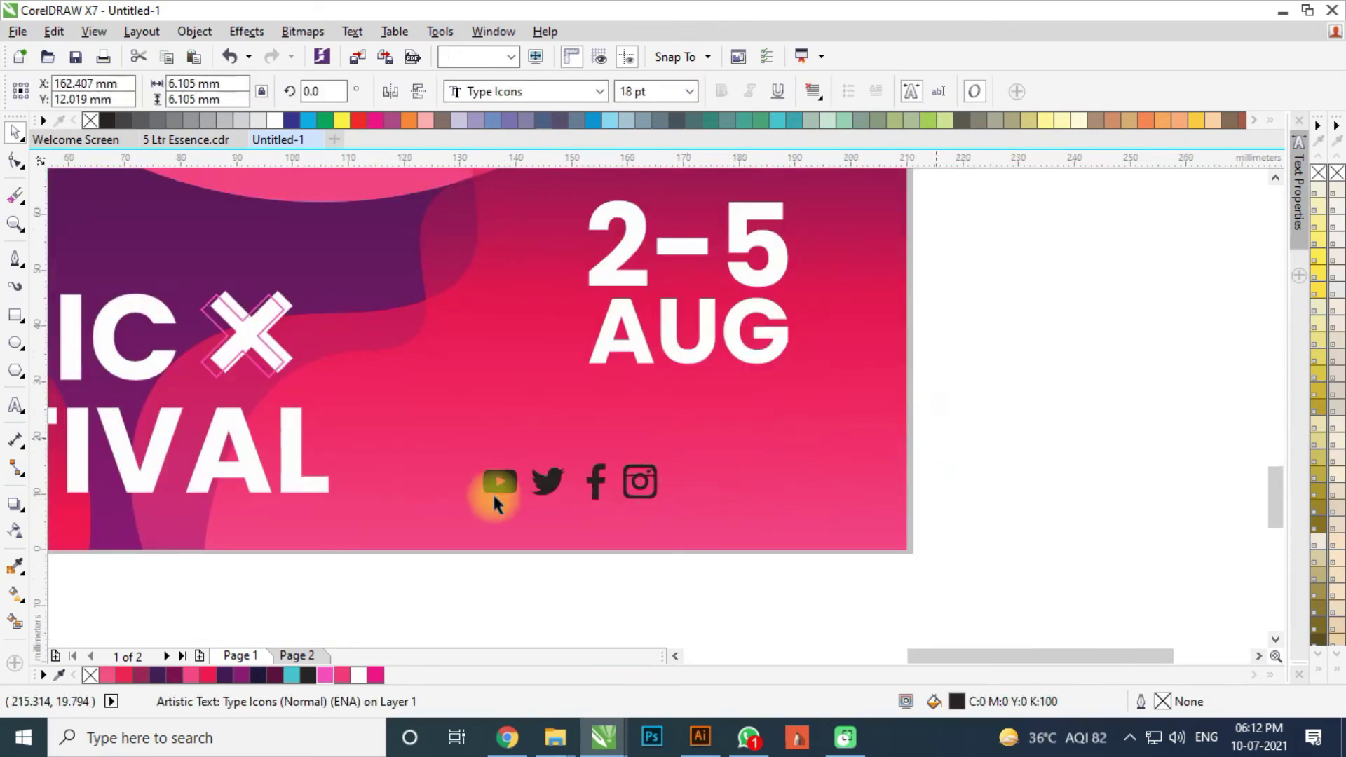
Align the bottoms of the four social icons and fill them white
drag(937, 439, 408, 512)
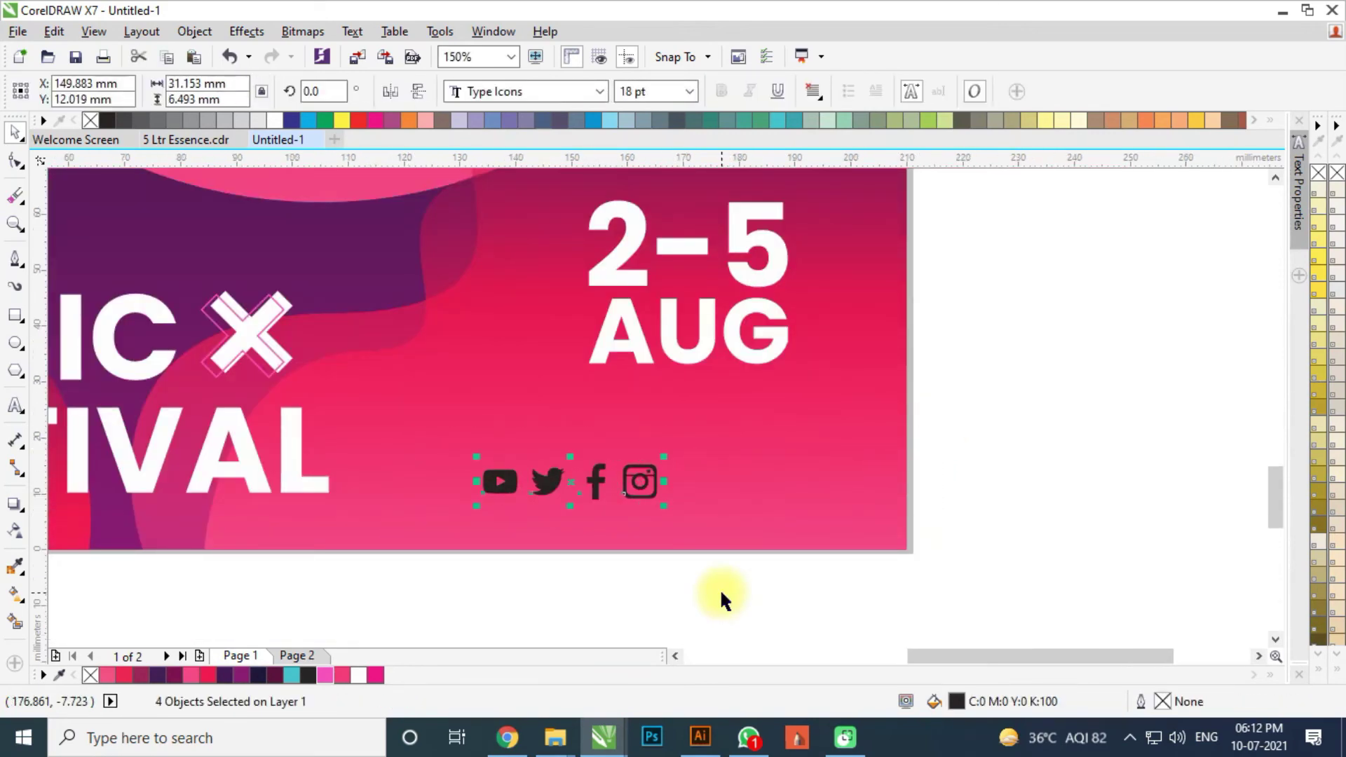
key(Up)
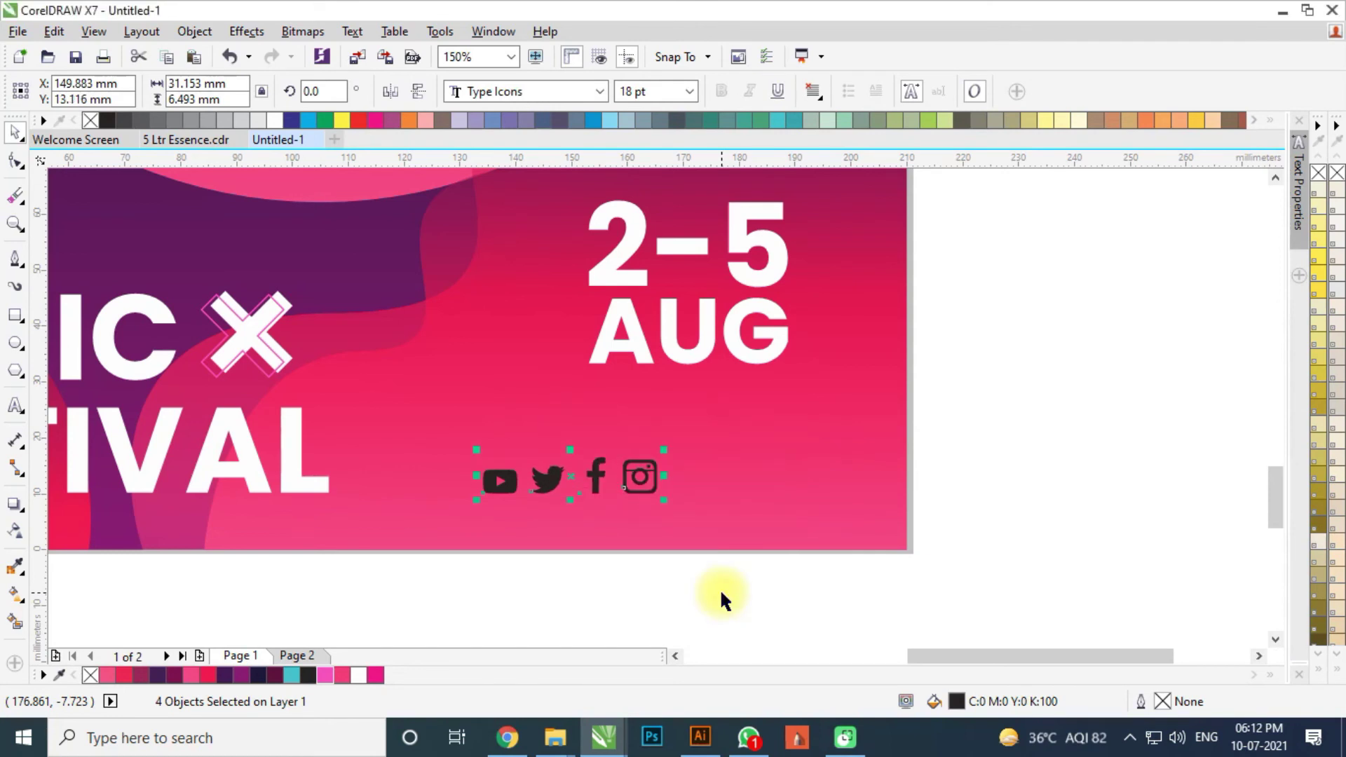
click(722, 595)
drag(742, 603, 451, 456)
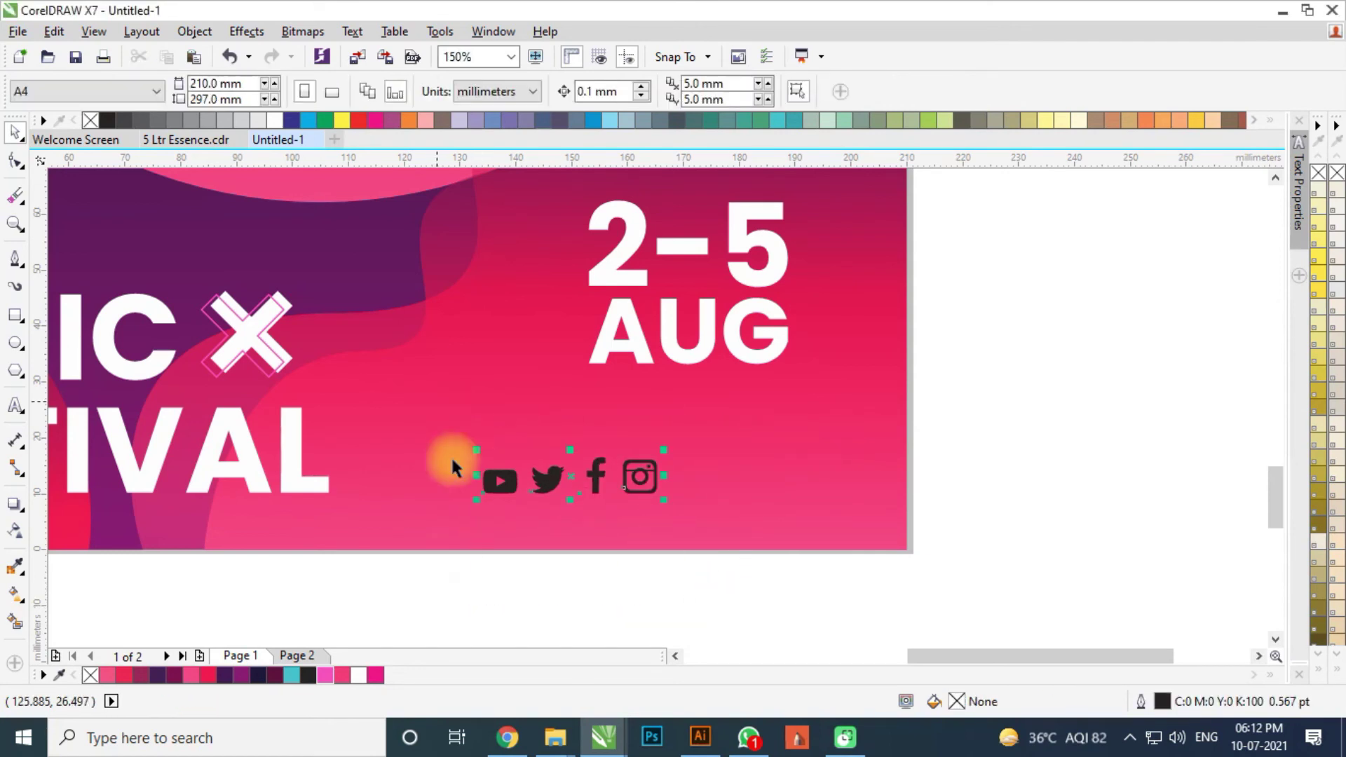
click(274, 115)
Convert the social icon characters to curves
drag(1064, 351, 565, 559)
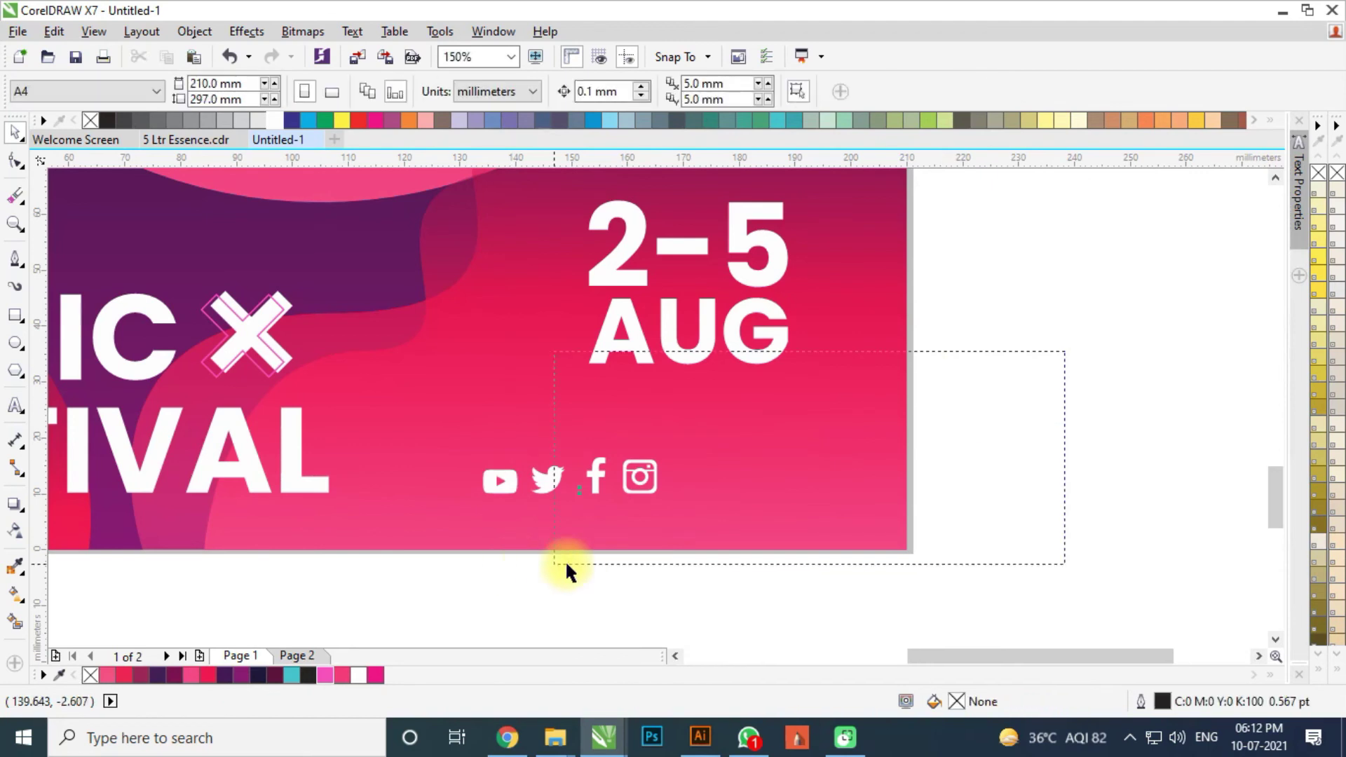
key(ctrl+q)
drag(640, 616, 561, 453)
drag(594, 540, 522, 404)
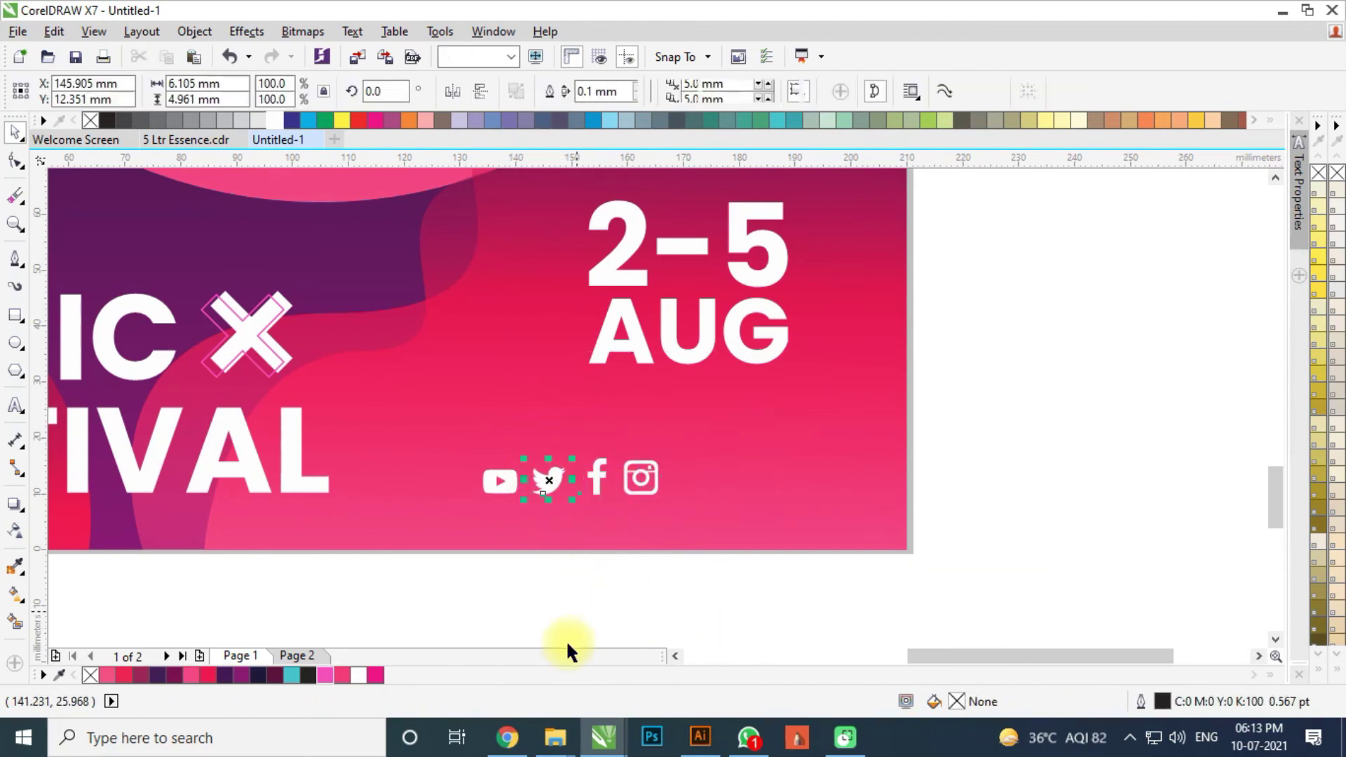
drag(569, 642, 430, 411)
Distribute the four social icons with equal horizontal spacing and group them
drag(1019, 382, 498, 537)
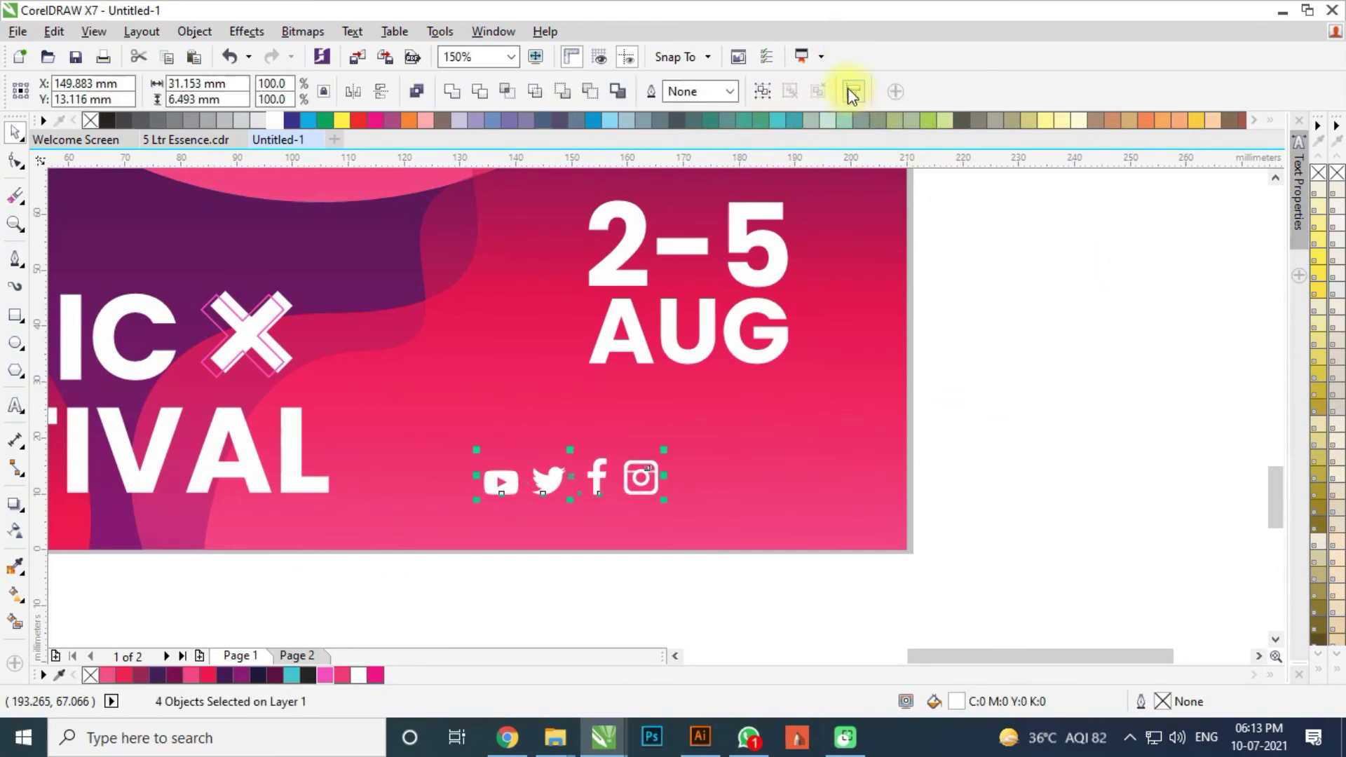
click(850, 90)
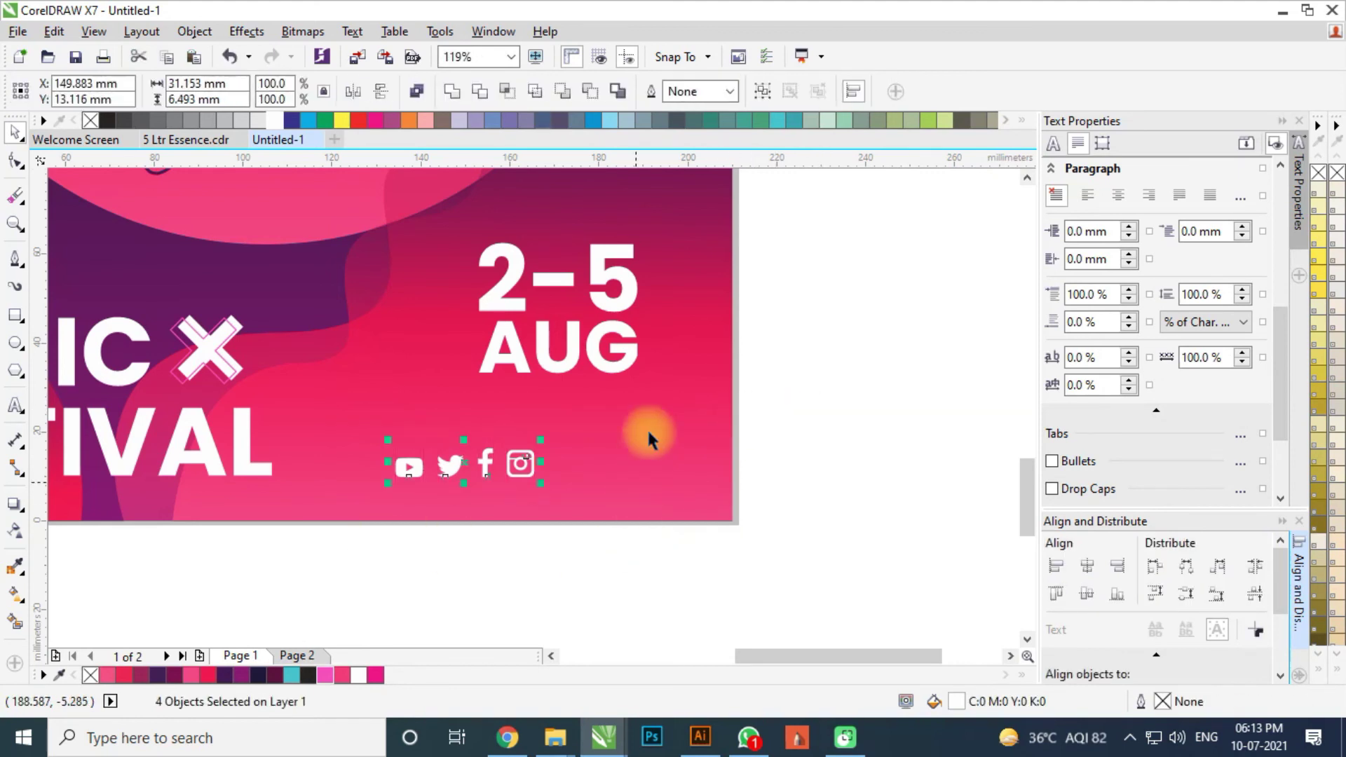
key(ctrl+g)
Align the social icon group's right edge with the poster's right content margin, at about X 184.4 mm
scroll(692, 311, down, 5)
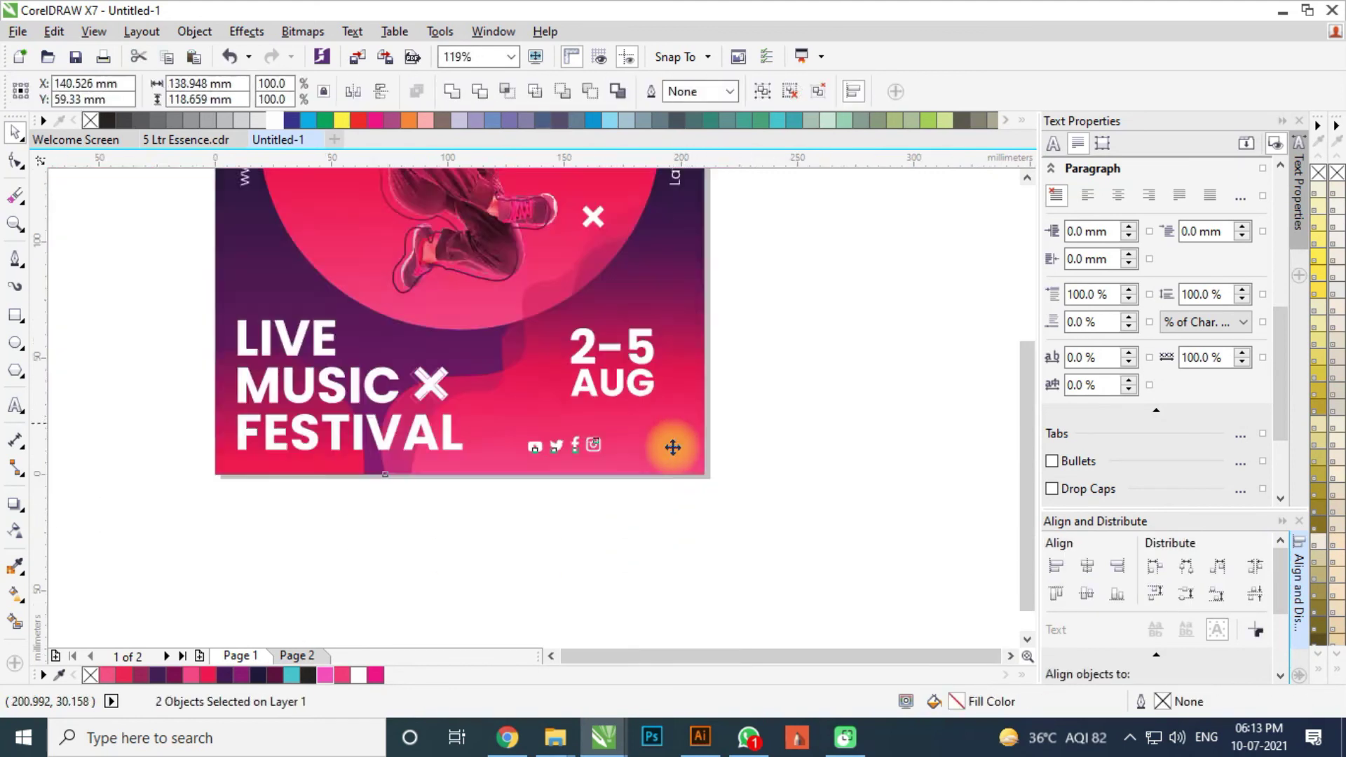
scroll(666, 325, up, 2)
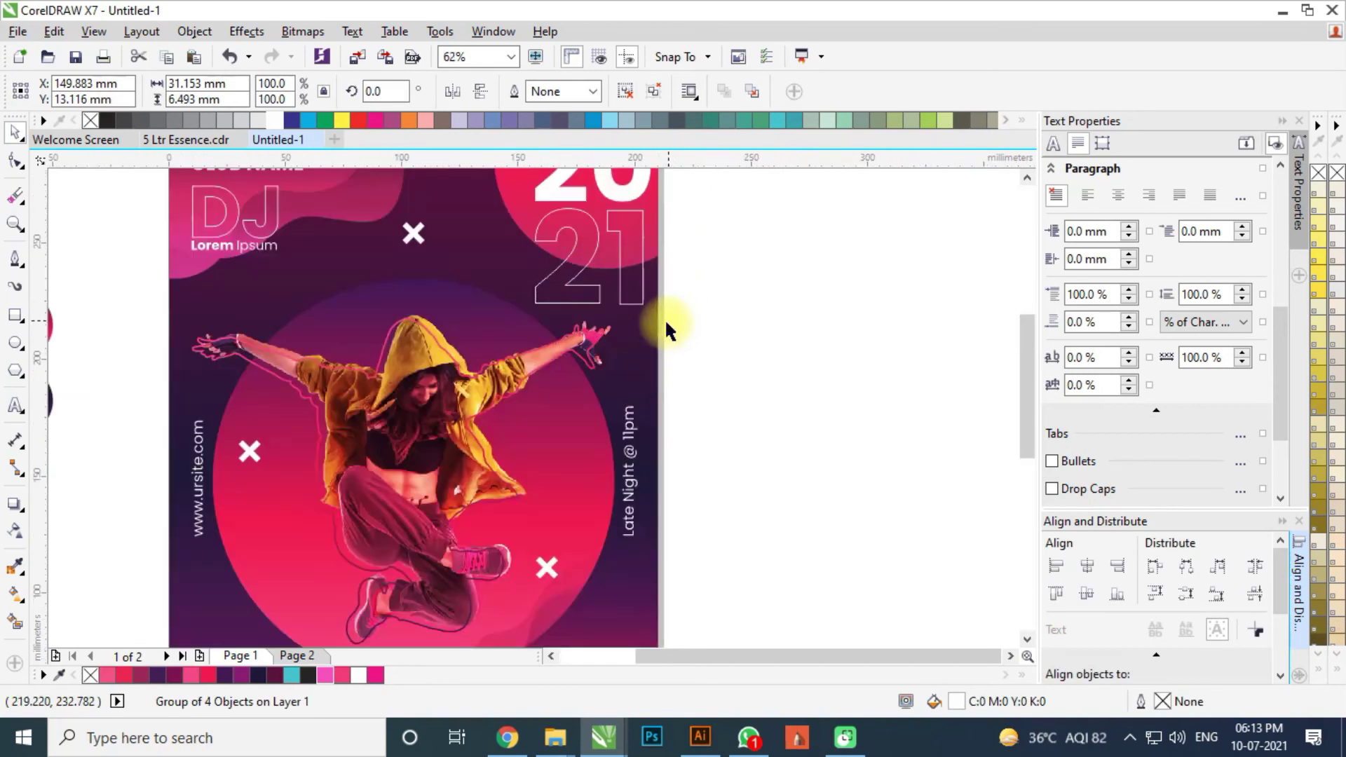
click(528, 250)
scroll(775, 425, down, 1)
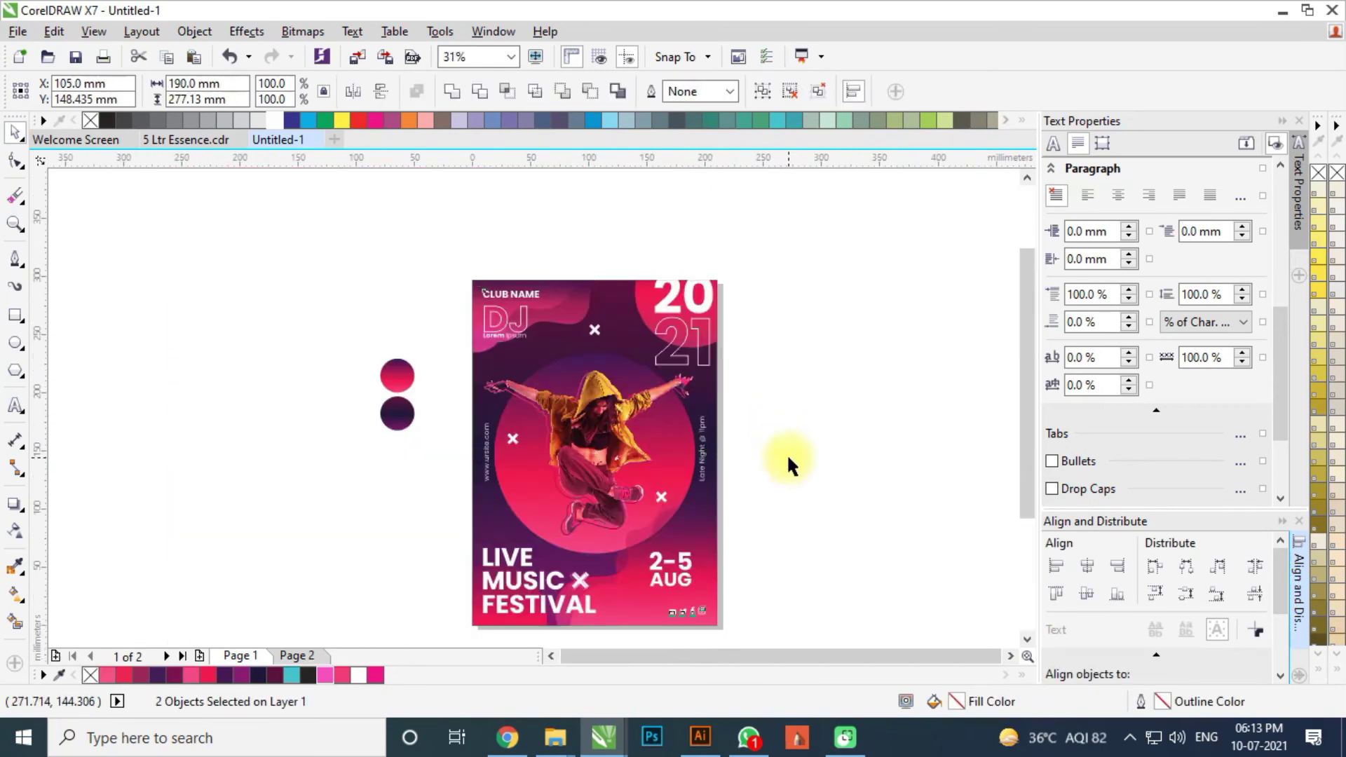
click(788, 454)
Try right-aligning the social icon group with the 2-5 AUG date
scroll(701, 610, up, 2)
click(652, 610)
shift+click(639, 512)
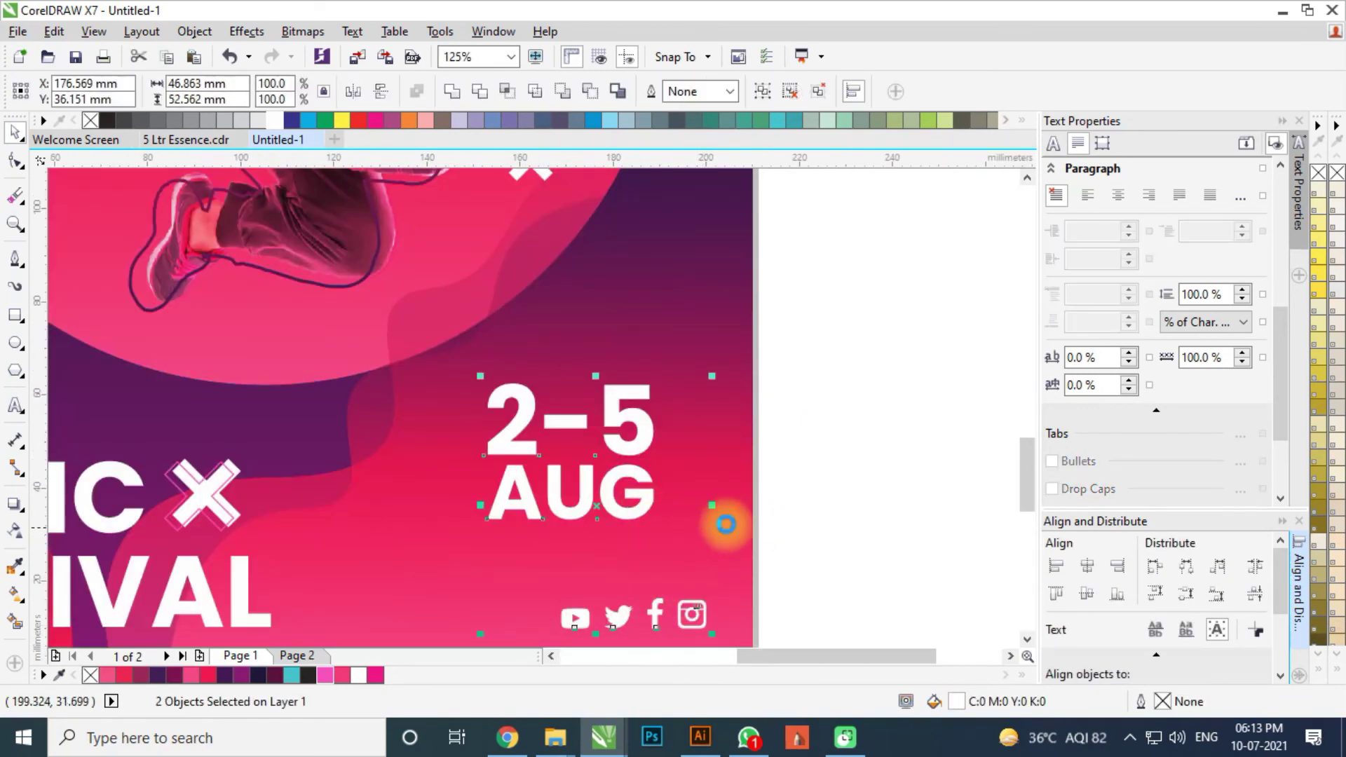
click(819, 495)
scroll(842, 483, down, 2)
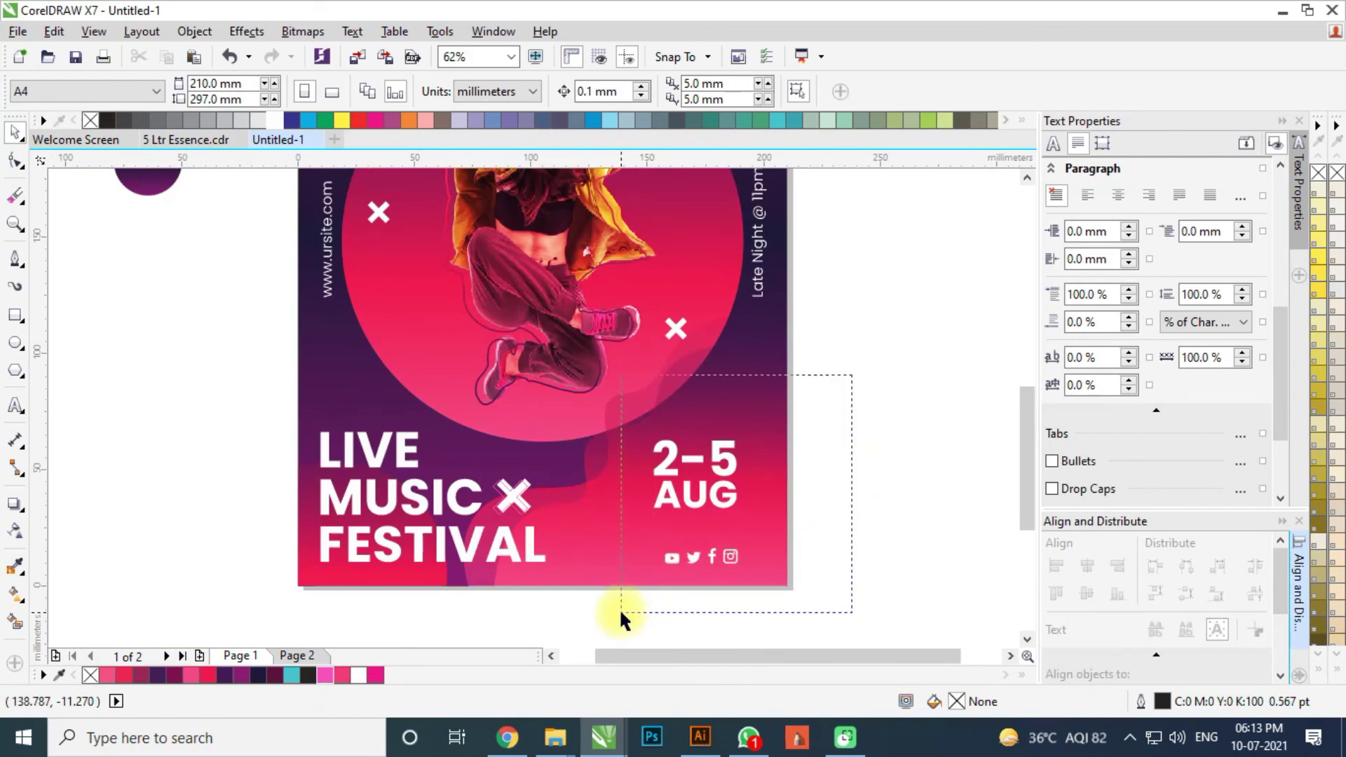
drag(621, 613, 621, 612)
click(835, 513)
Try moving the date down to just above the social icons, at about Y 34.2 mm
click(735, 502)
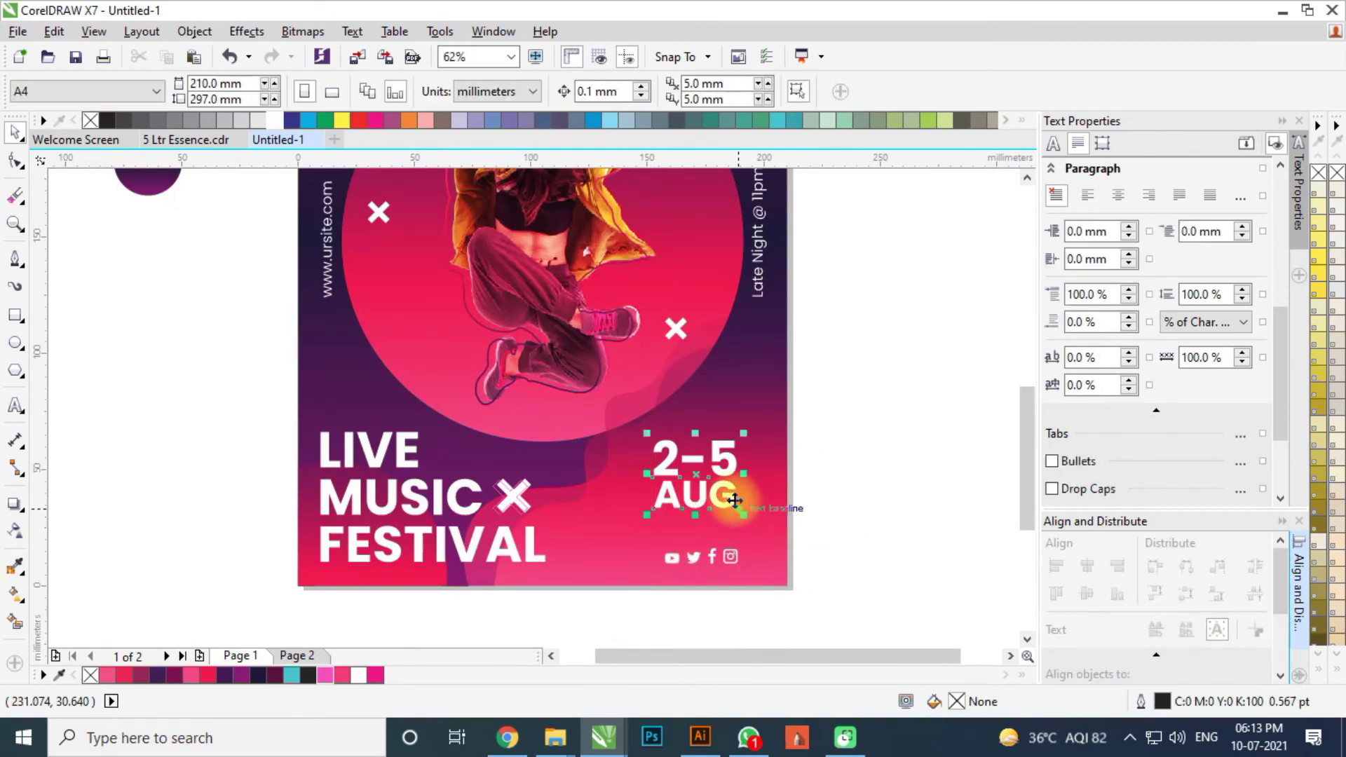
scroll(737, 507, up, 1)
drag(734, 499, 733, 561)
scroll(756, 454, down, 2)
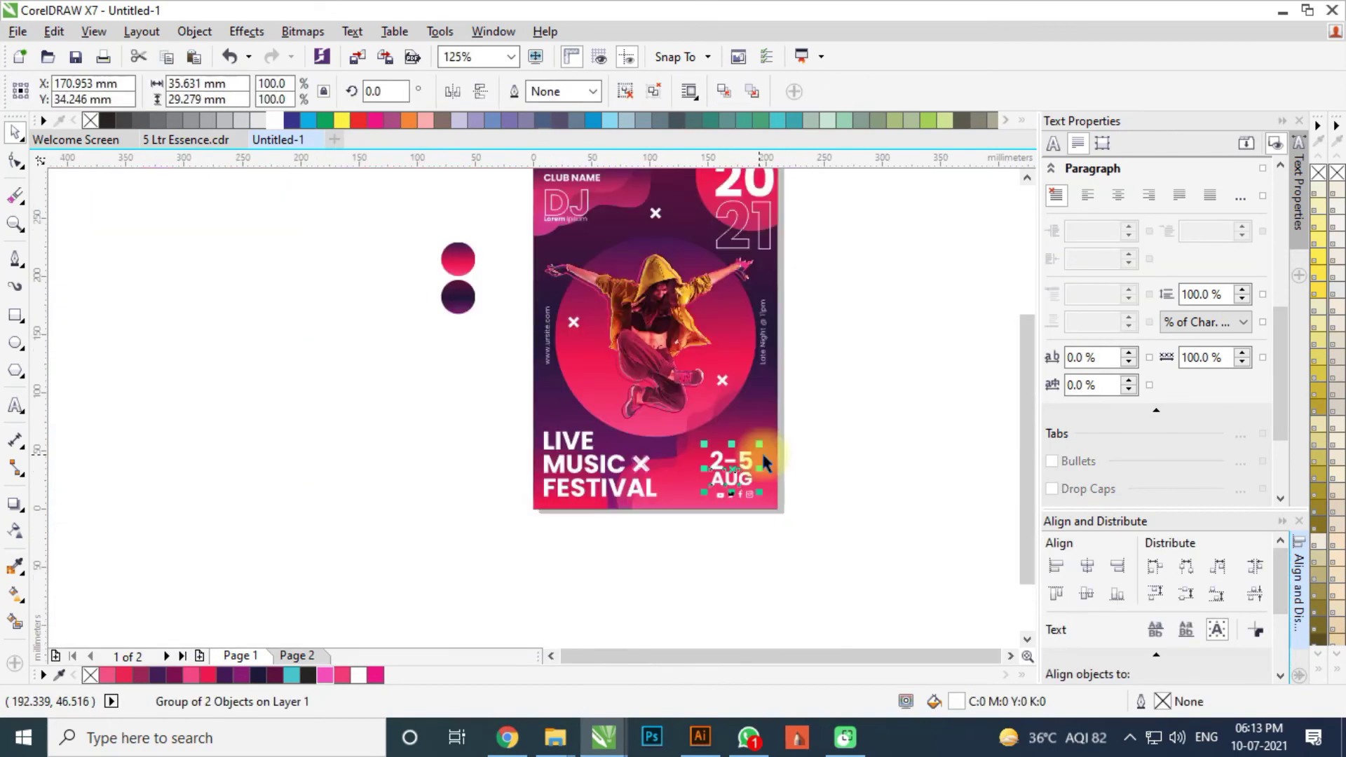
click(830, 443)
Try enlarging the social icon group to match the width of the date
drag(722, 510, 774, 514)
scroll(717, 497, up, 2)
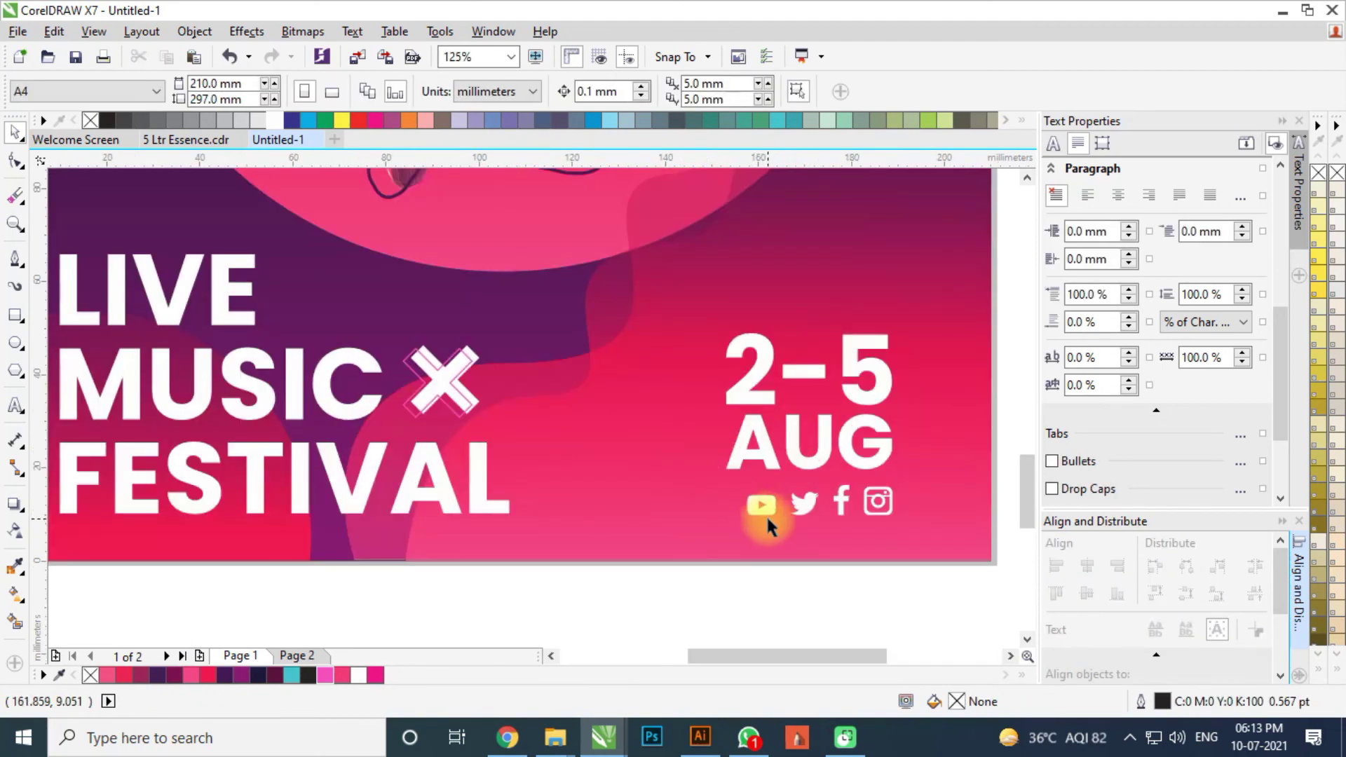
click(766, 518)
click(757, 499)
scroll(756, 498, up, 1)
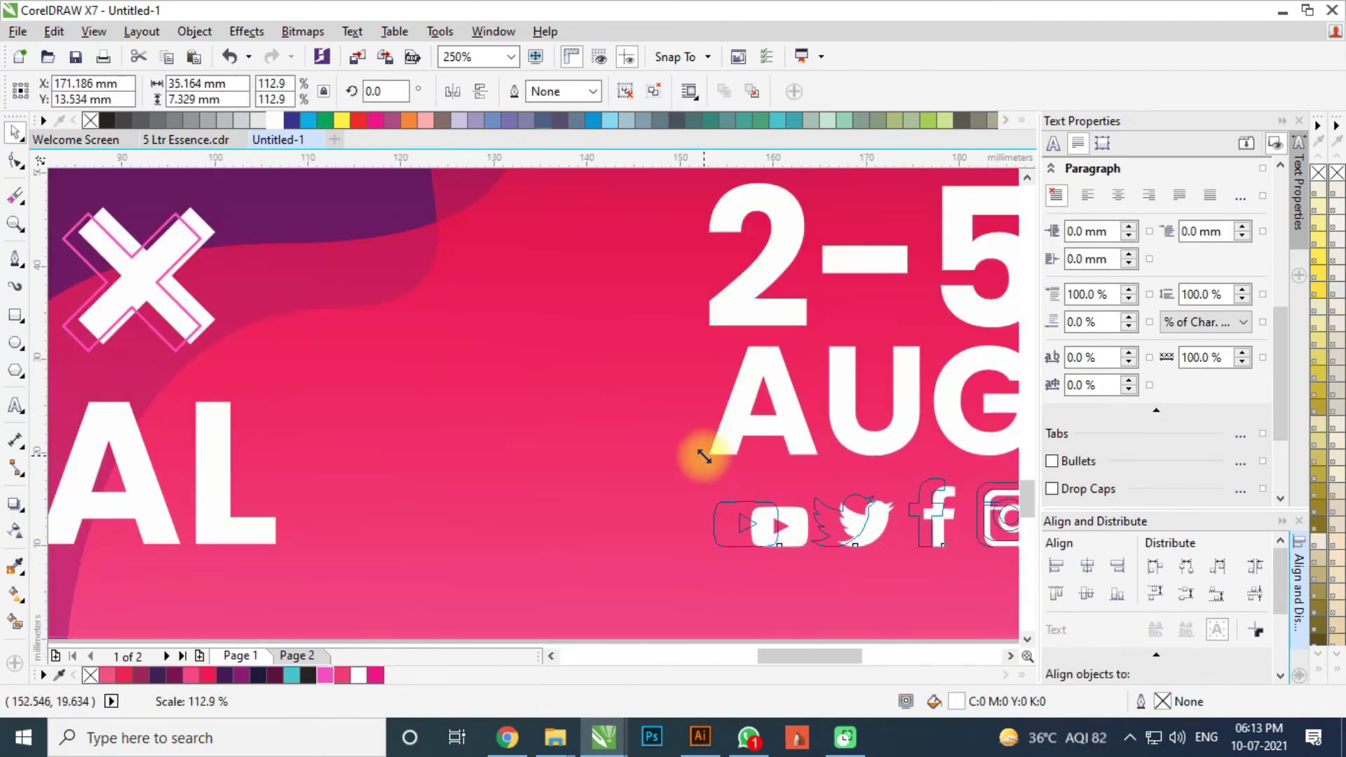
scroll(701, 455, down, 1)
scroll(701, 459, down, 1)
click(788, 409)
scroll(781, 452, up, 2)
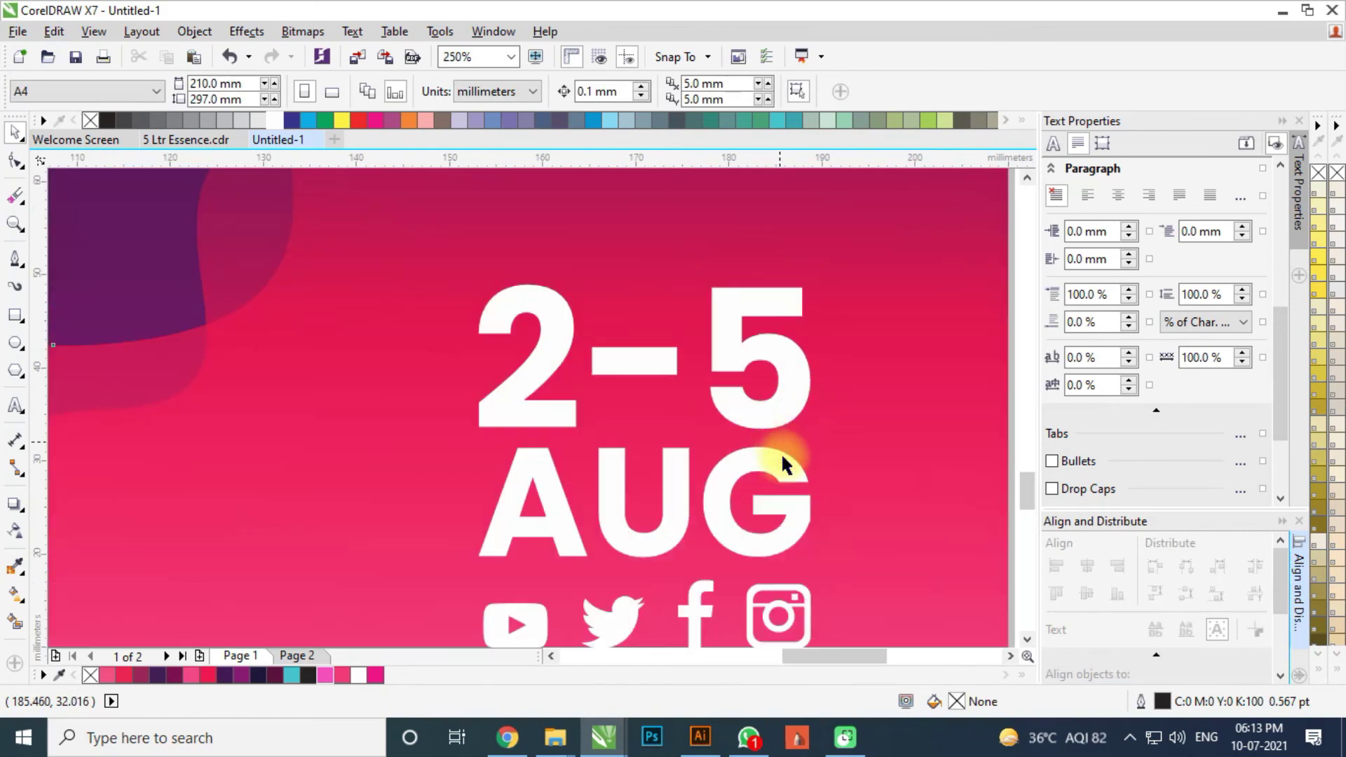
Try raising the date to about Y 36.9 mm and grouping it with the social icons
click(785, 468)
scroll(784, 463, down, 2)
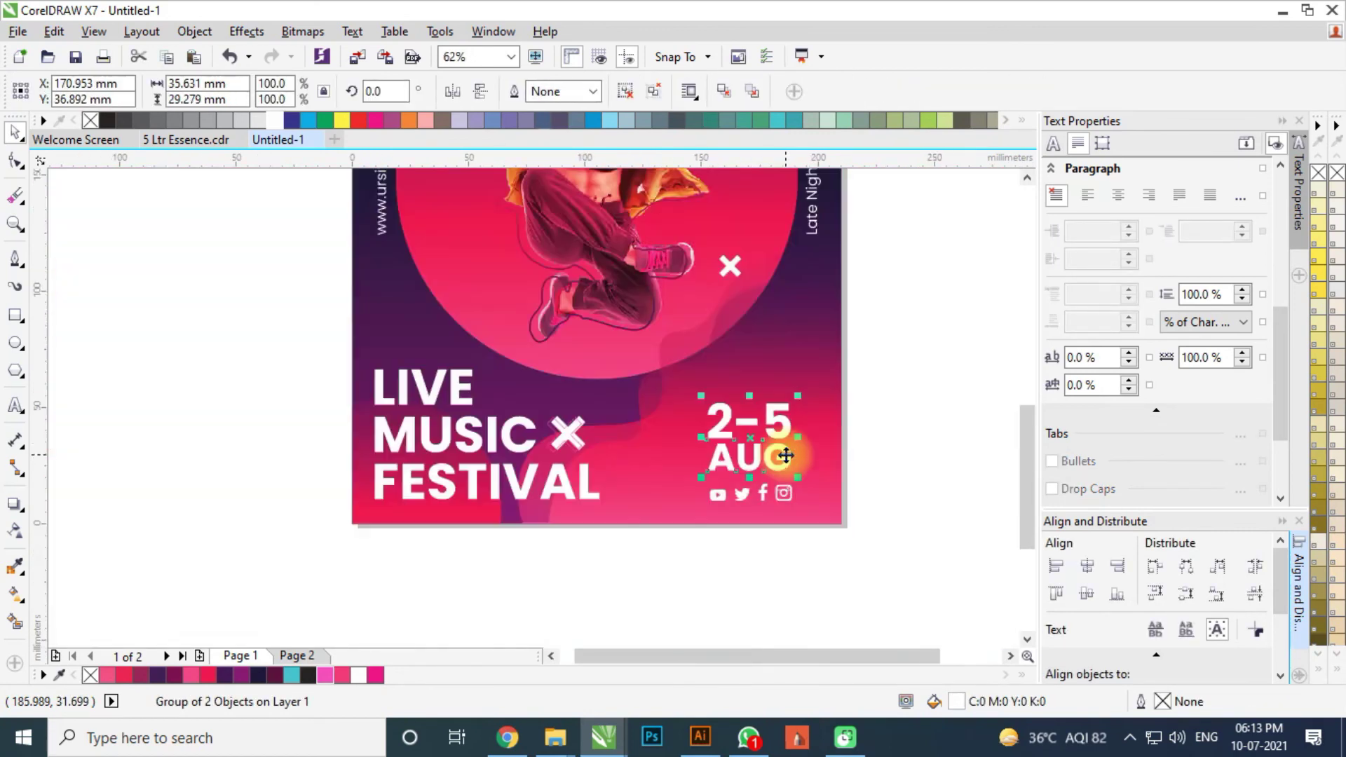
drag(907, 358, 689, 534)
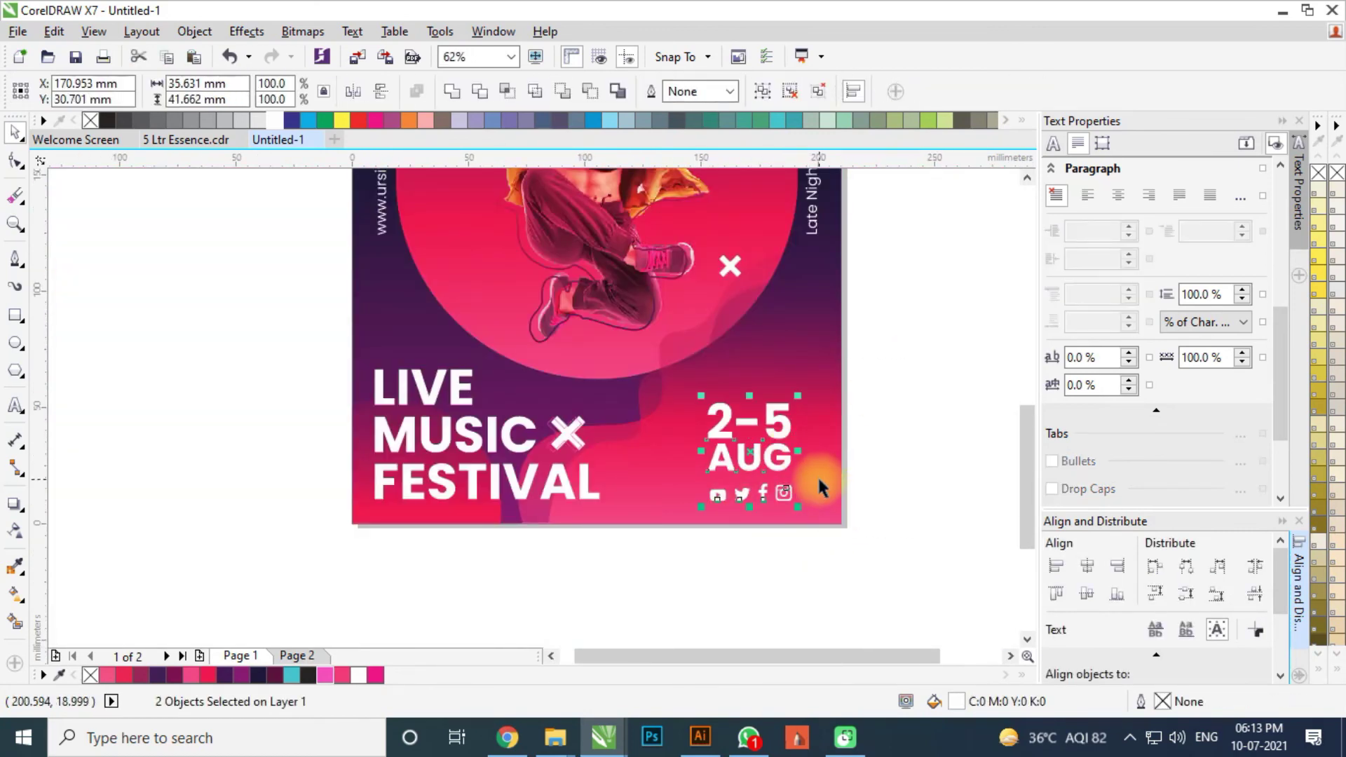
key(ctrl+g)
scroll(819, 479, down, 1)
scroll(802, 443, up, 1)
Try moving the grouped date and icons to the right and right-aligning them with the vertical Late Night text
drag(802, 444, 824, 444)
scroll(824, 444, down, 2)
click(872, 445)
scroll(823, 445, up, 1)
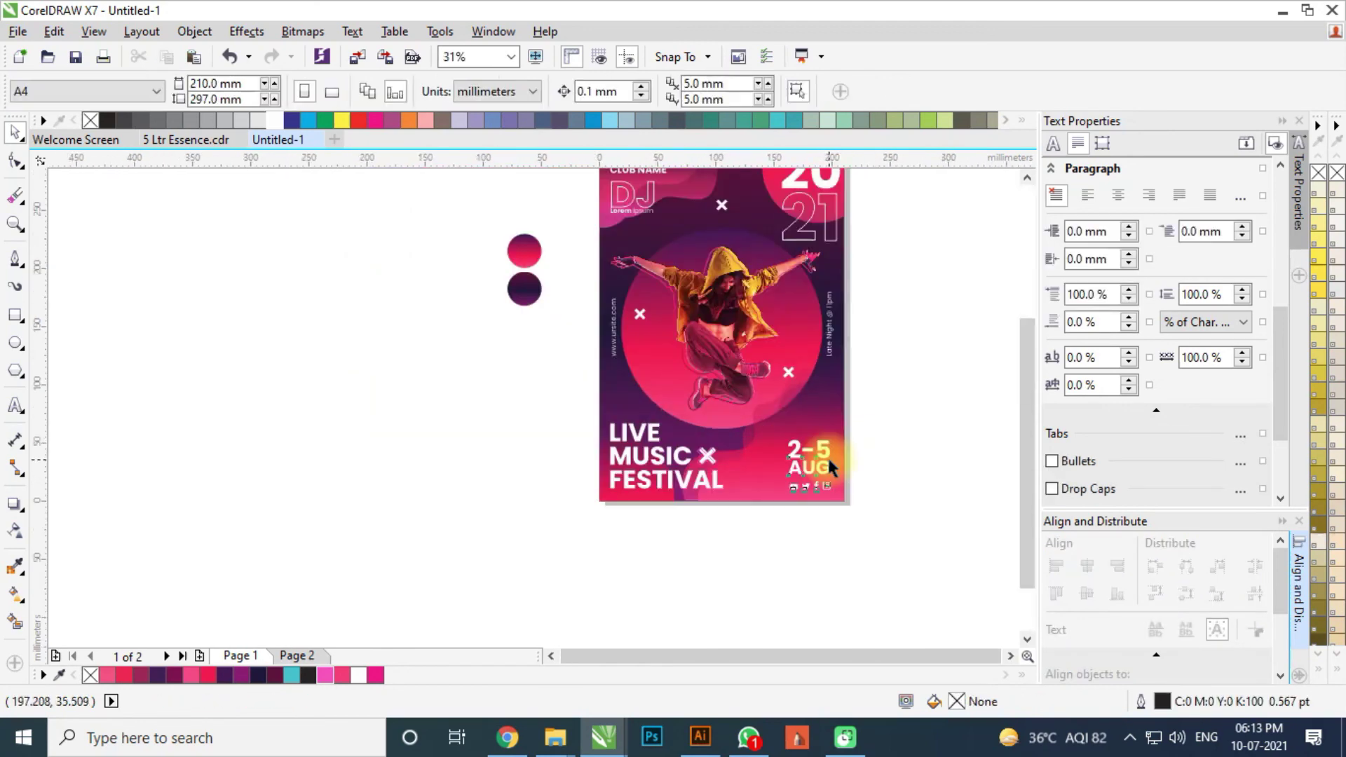
click(829, 460)
shift+click(832, 349)
key(r)
click(846, 523)
scroll(845, 523, down, 1)
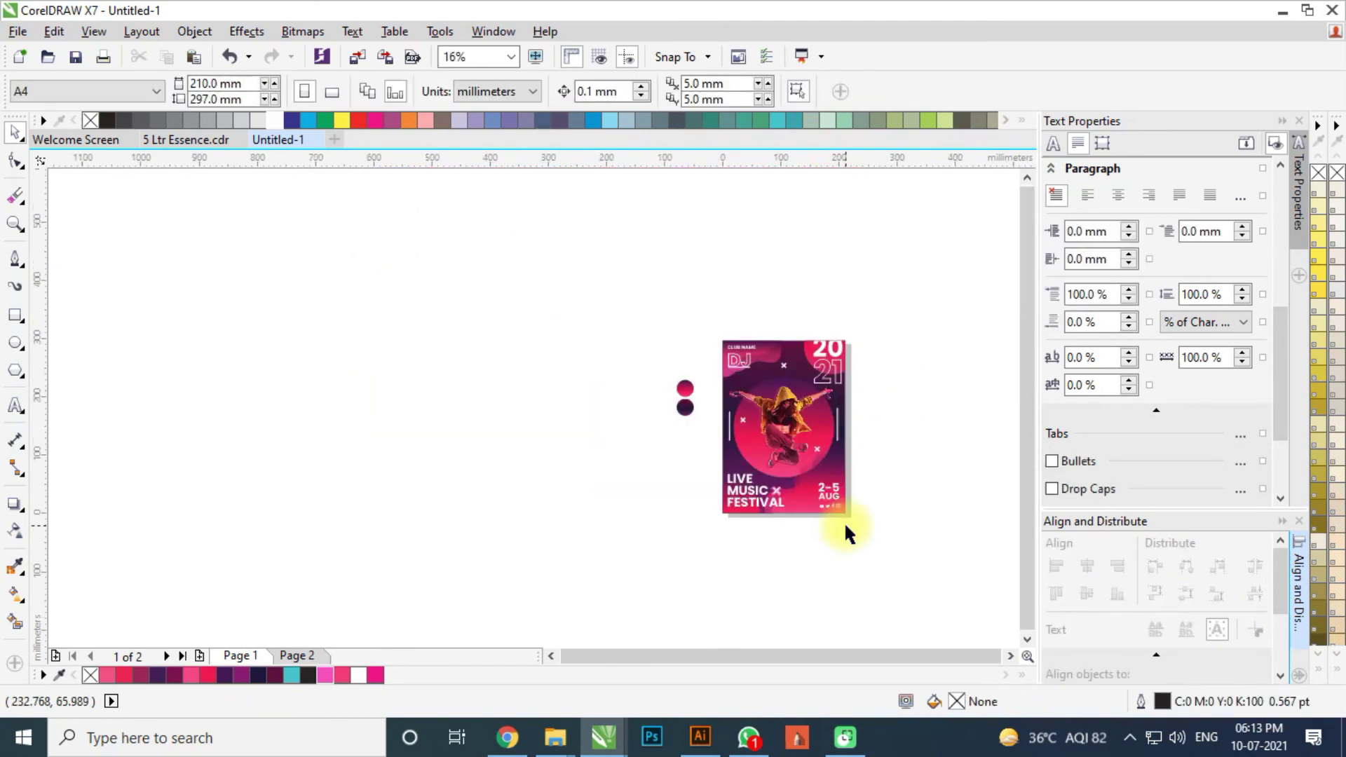
Undo the date and icon changes back to the icon group's alignment at the right margin
scroll(838, 495, up, 1)
key(ctrl+z)
key(ctrl+z)
key(ctrl+z)
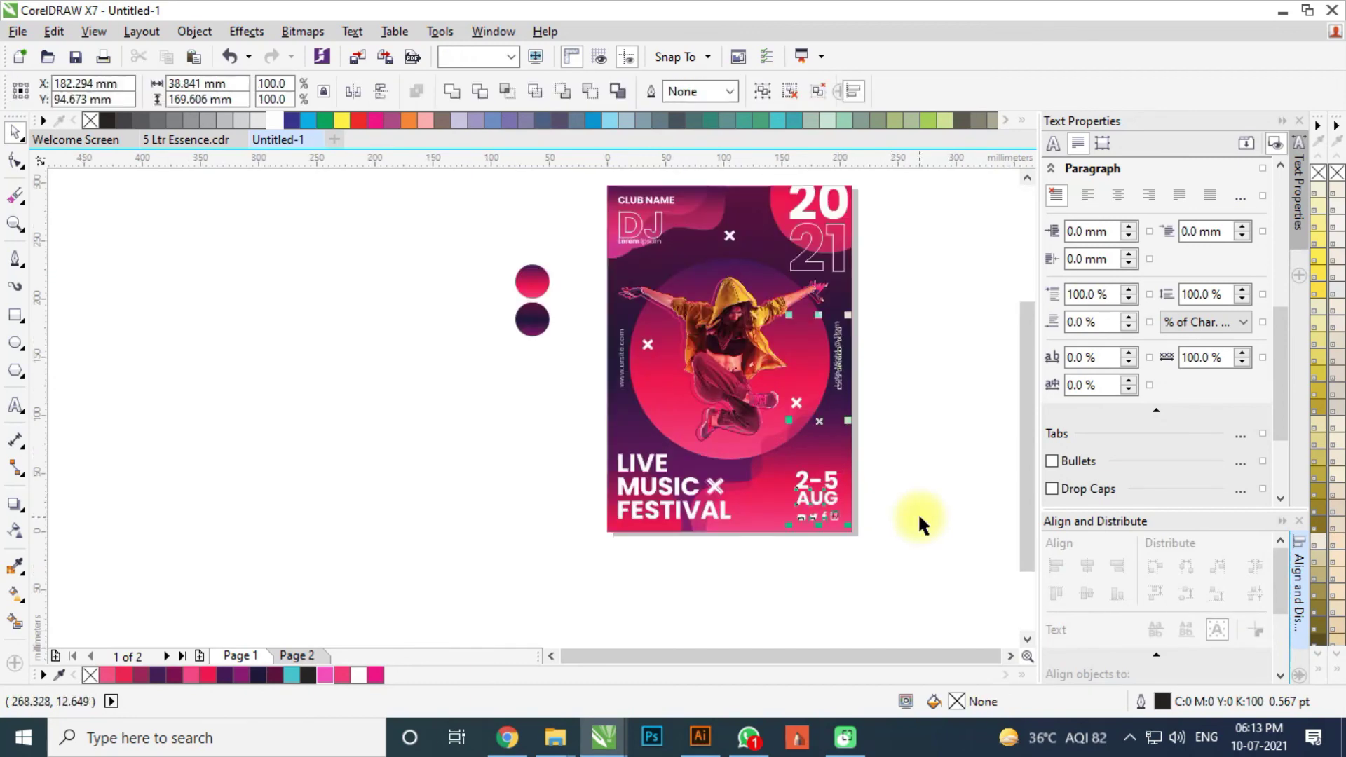
key(ctrl+z)
key(ctrl+z)
click(915, 507)
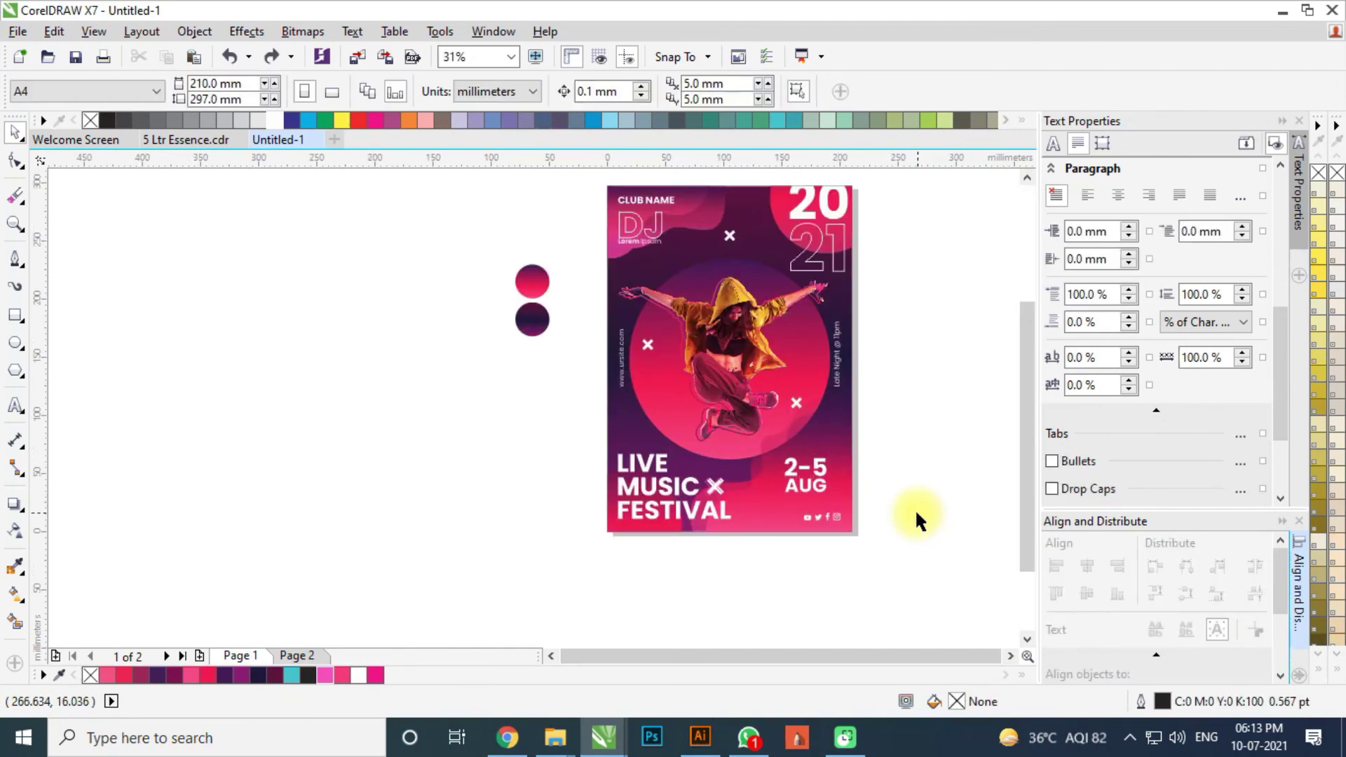
Move the social icon group left beneath the date, to about X 173.5 mm
scroll(833, 508, up, 2)
scroll(833, 508, up, 2)
click(852, 561)
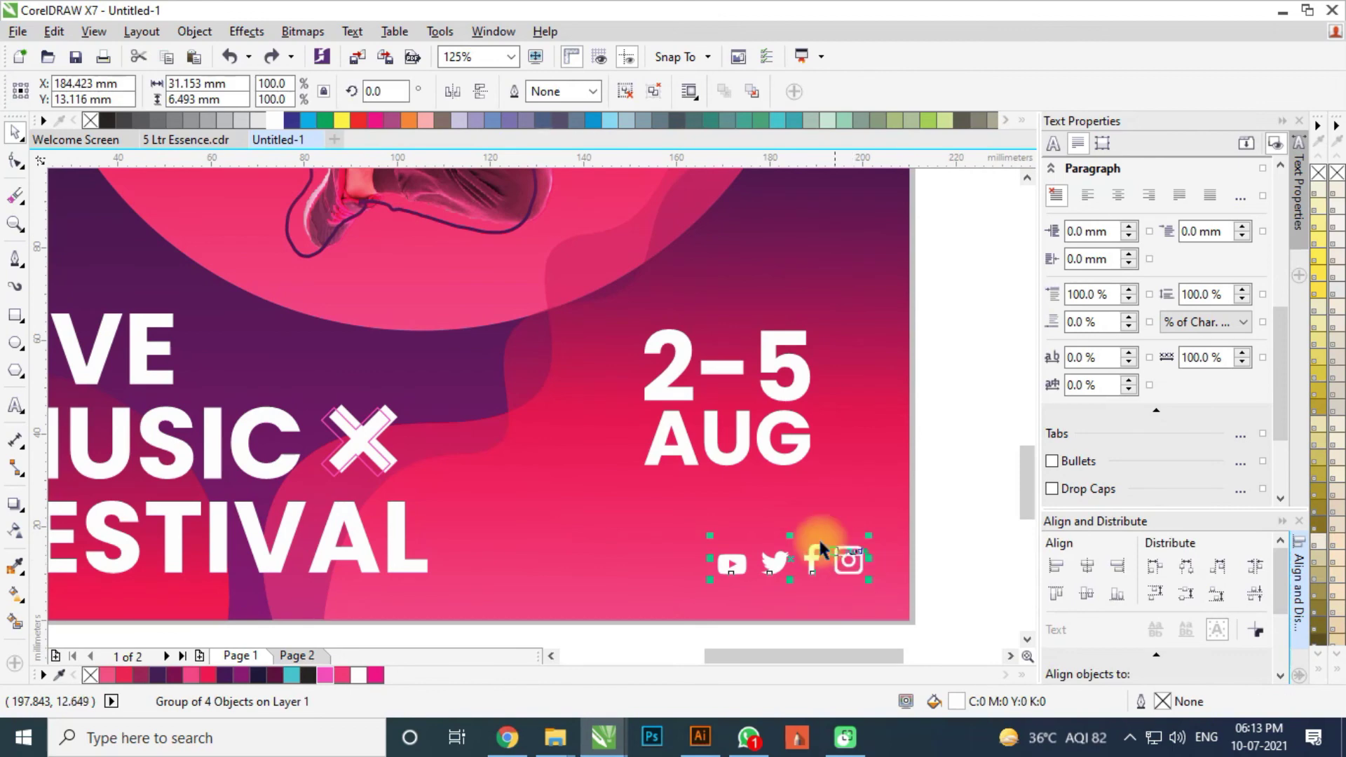
scroll(821, 549, down, 1)
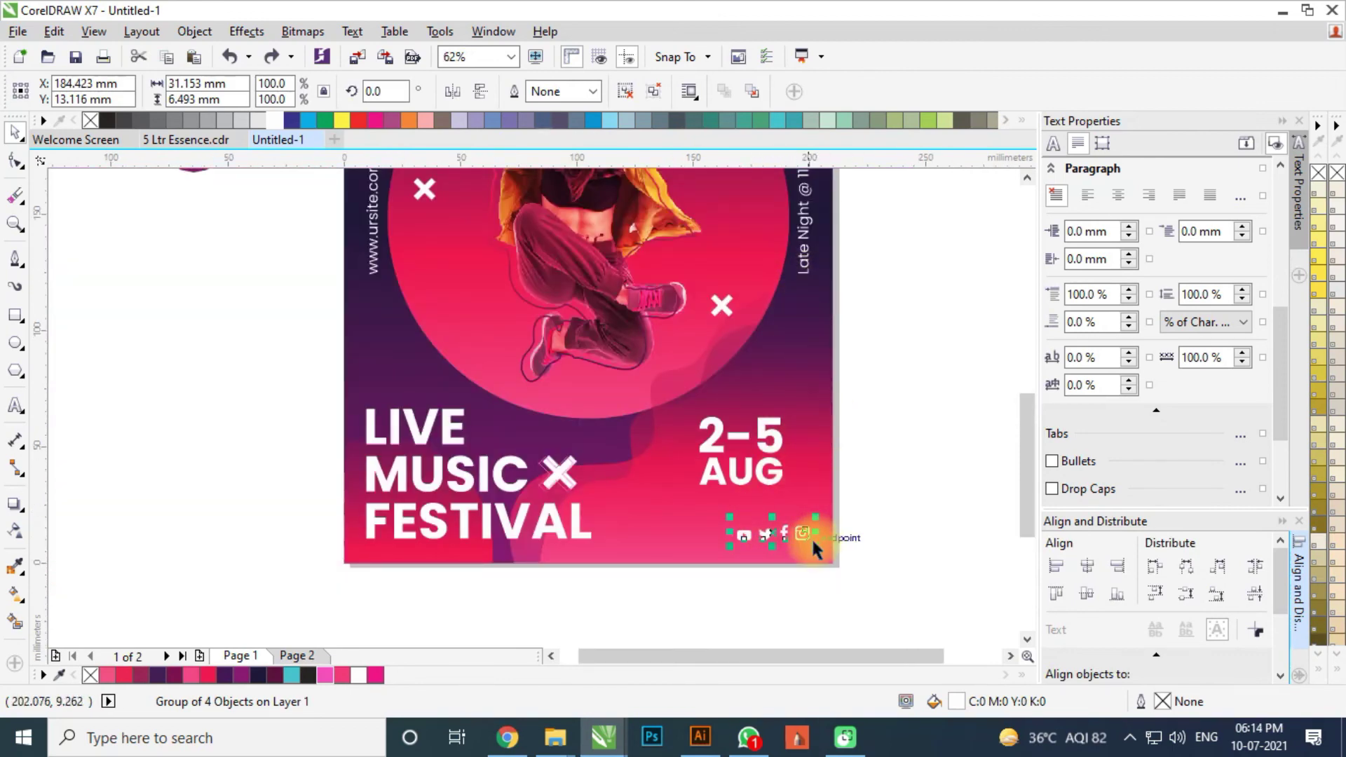
drag(806, 537, 791, 536)
scroll(790, 537, up, 2)
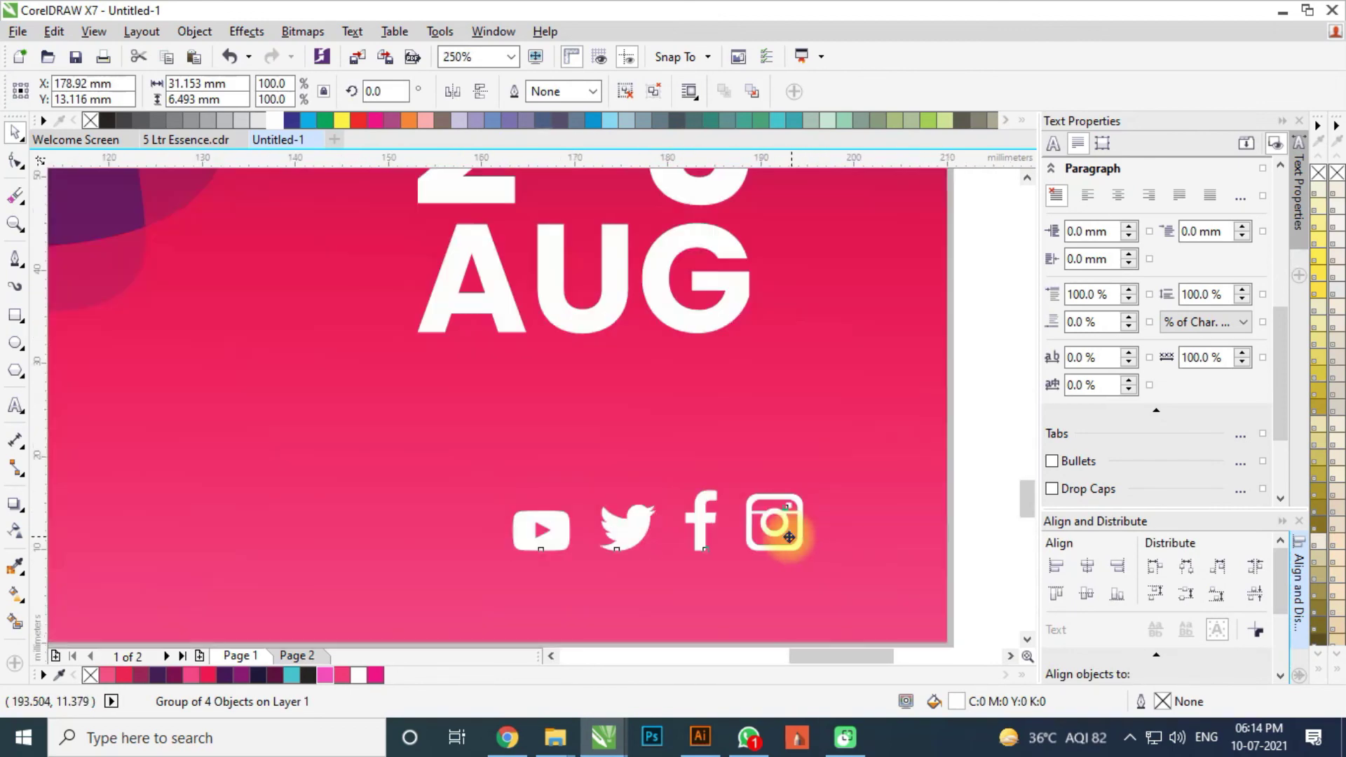
scroll(785, 537, down, 2)
click(870, 517)
scroll(770, 533, up, 2)
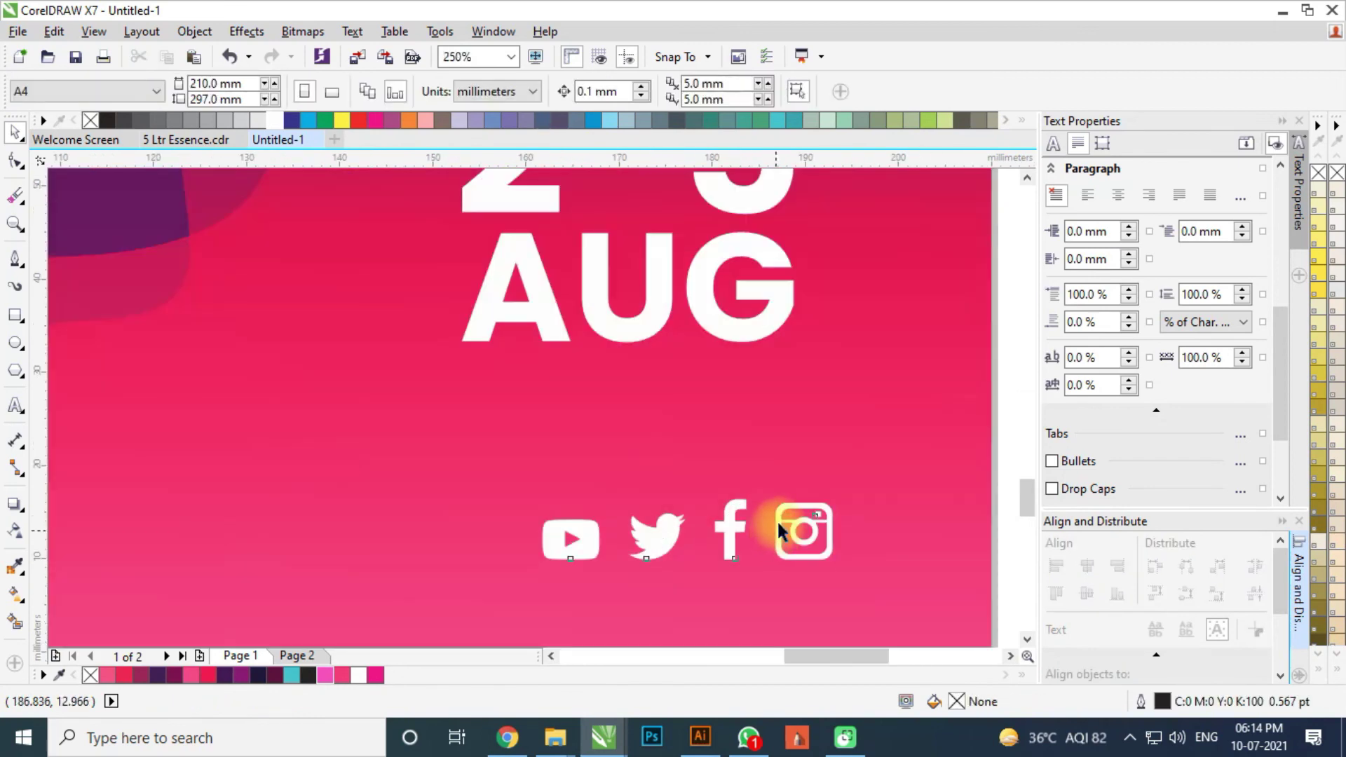
drag(784, 526, 750, 524)
scroll(823, 520, down, 2)
click(860, 521)
scroll(857, 527, down, 1)
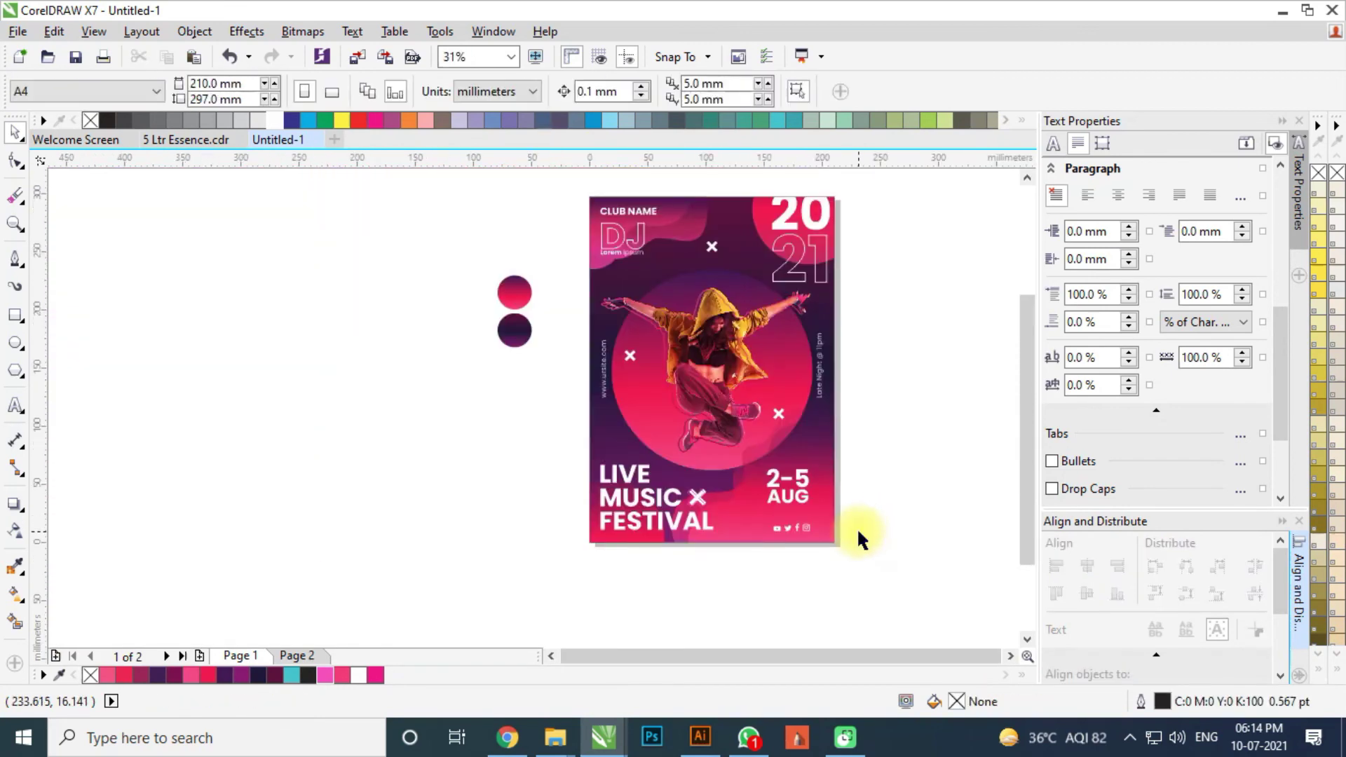
Center the social icon group horizontally under the 2-5 AUG date, at about X 171 mm
scroll(797, 520, up, 2)
click(775, 547)
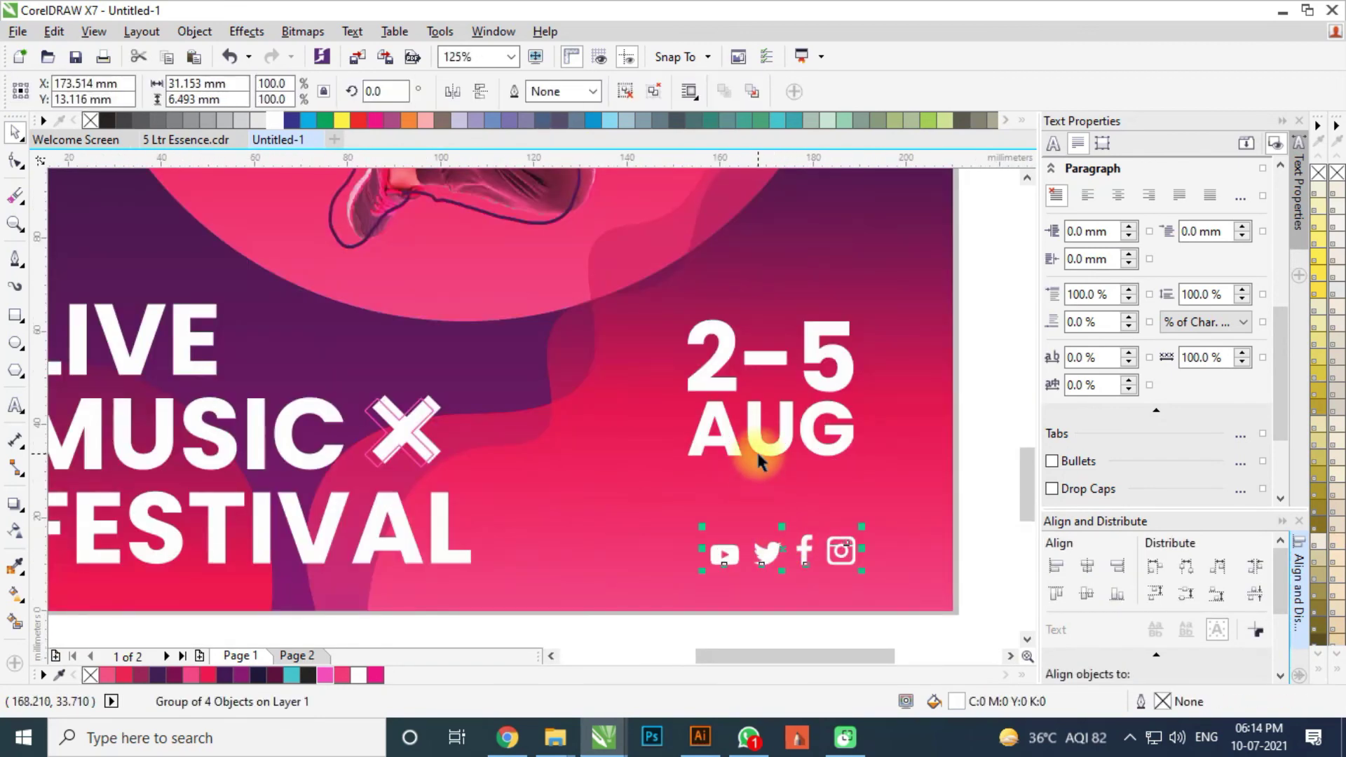
key(c)
scroll(876, 495, down, 1)
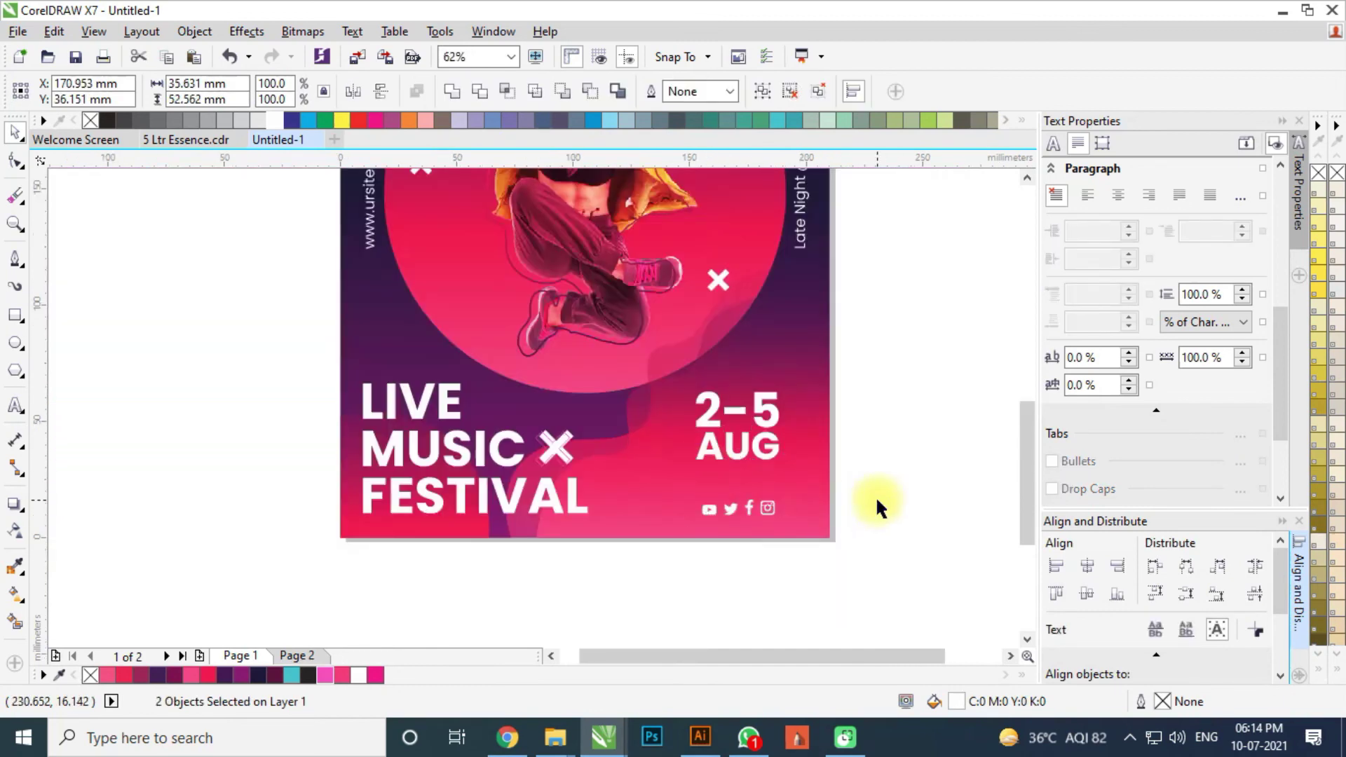
drag(886, 474, 672, 551)
scroll(750, 510, up, 1)
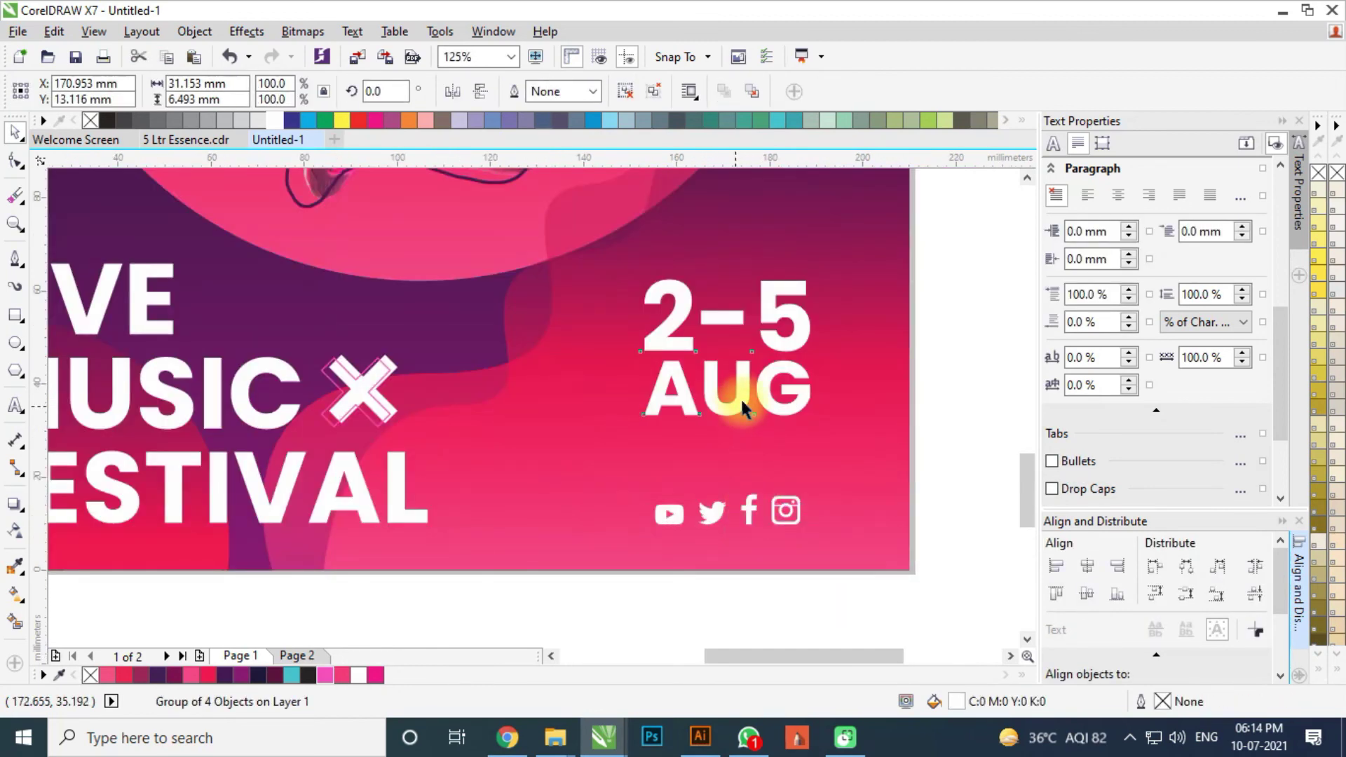
Move the grouped 2-5 AUG date down closer to the social icons, to about Y 35 mm
click(751, 381)
drag(751, 381, 745, 424)
scroll(757, 504, down, 3)
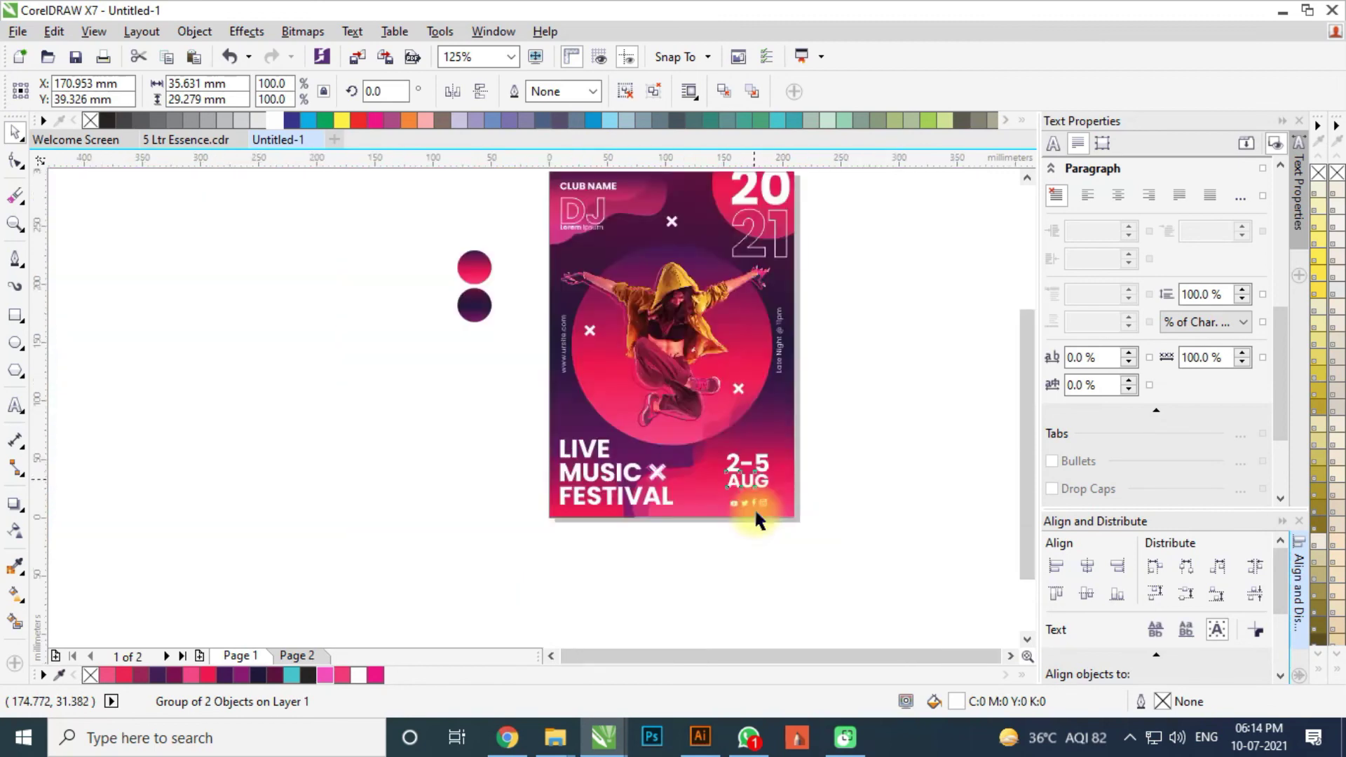
click(844, 504)
scroll(740, 456, up, 1)
scroll(764, 550, up, 1)
scroll(762, 550, up, 3)
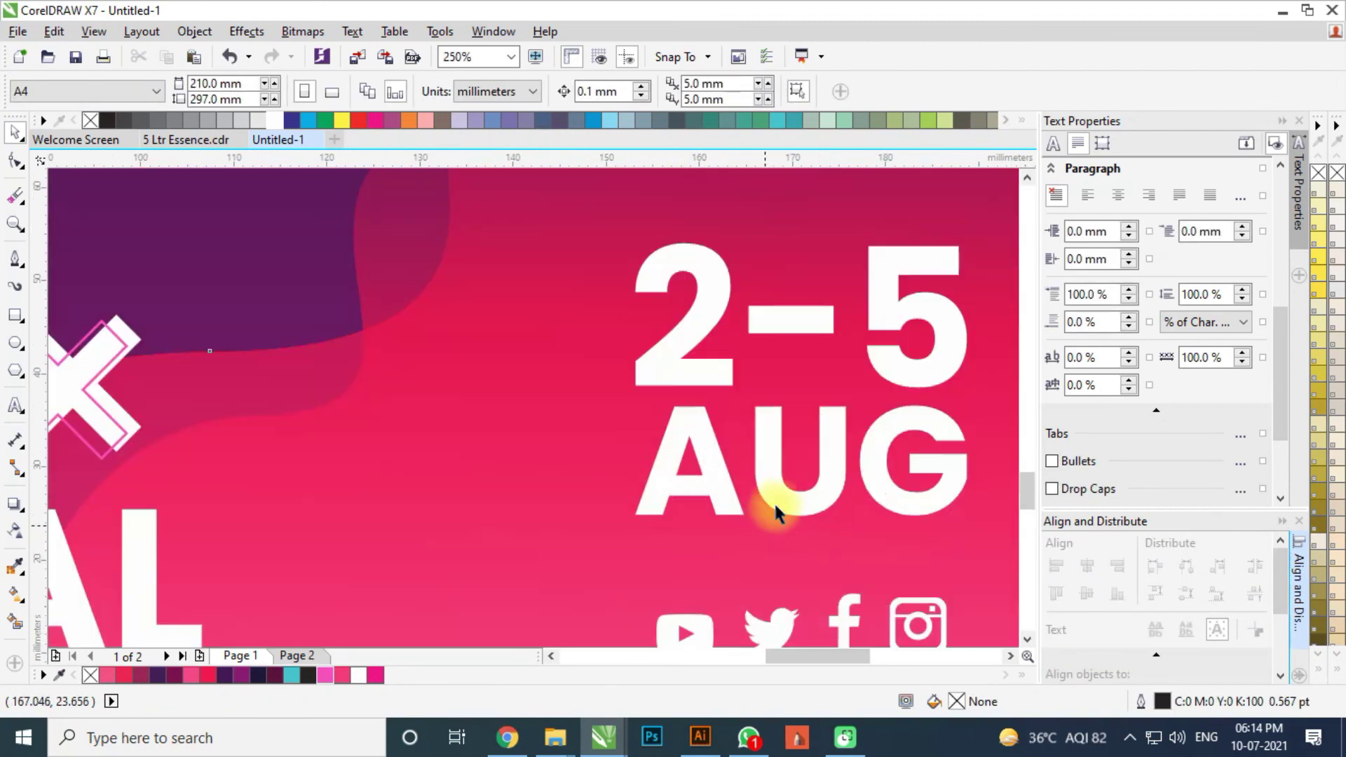
click(769, 472)
drag(769, 472, 769, 516)
scroll(774, 536, down, 2)
click(891, 497)
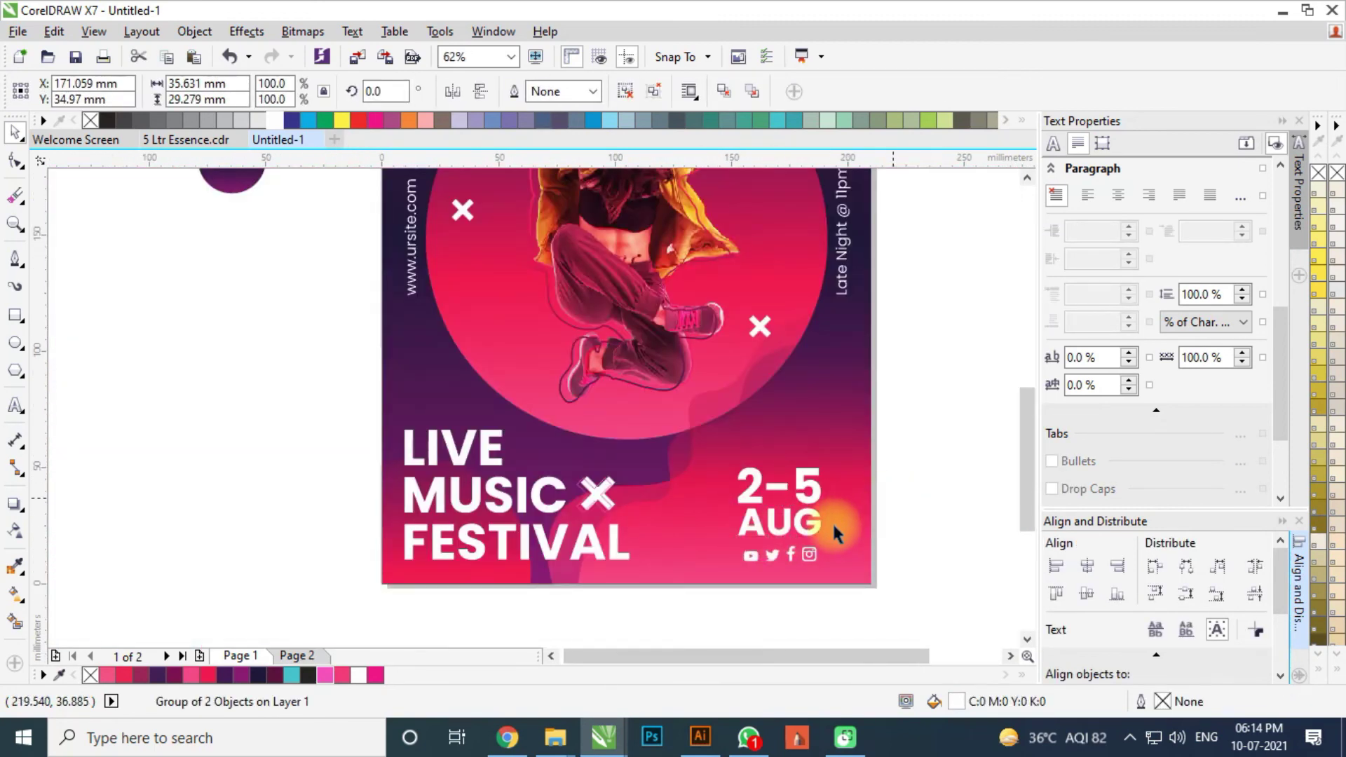
scroll(833, 530, down, 1)
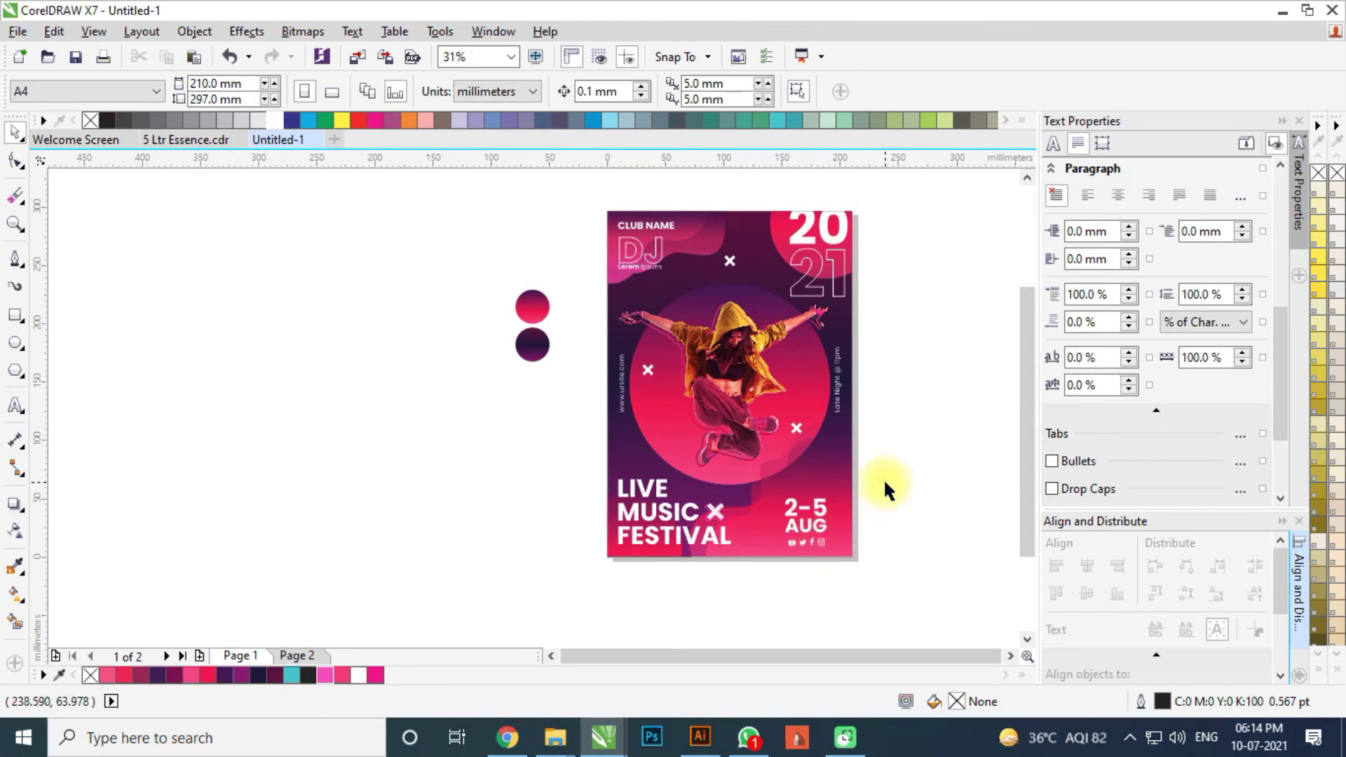
Move the date and social icons together to the right, to about X 182.5 mm, in line with the vertical Late Night text
scroll(885, 484, up, 1)
drag(859, 490, 666, 634)
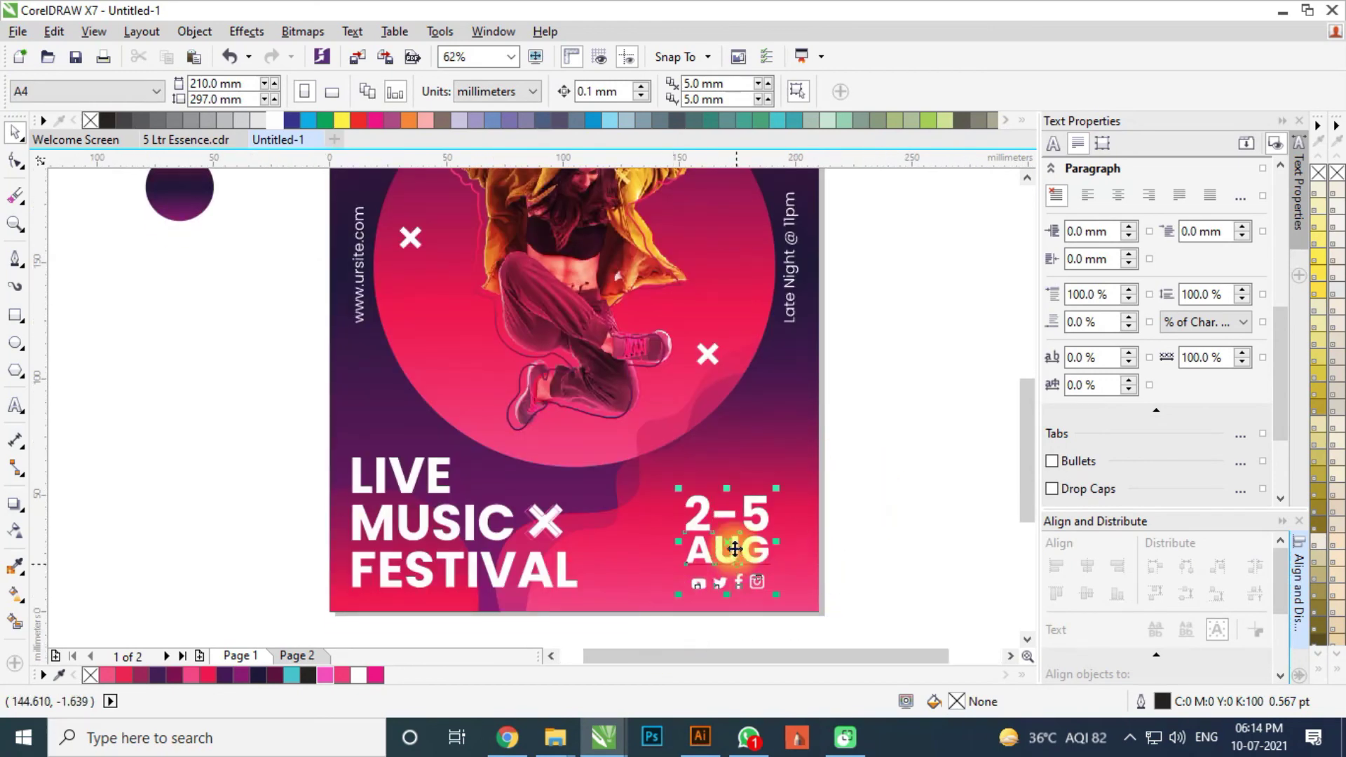
drag(734, 548, 766, 552)
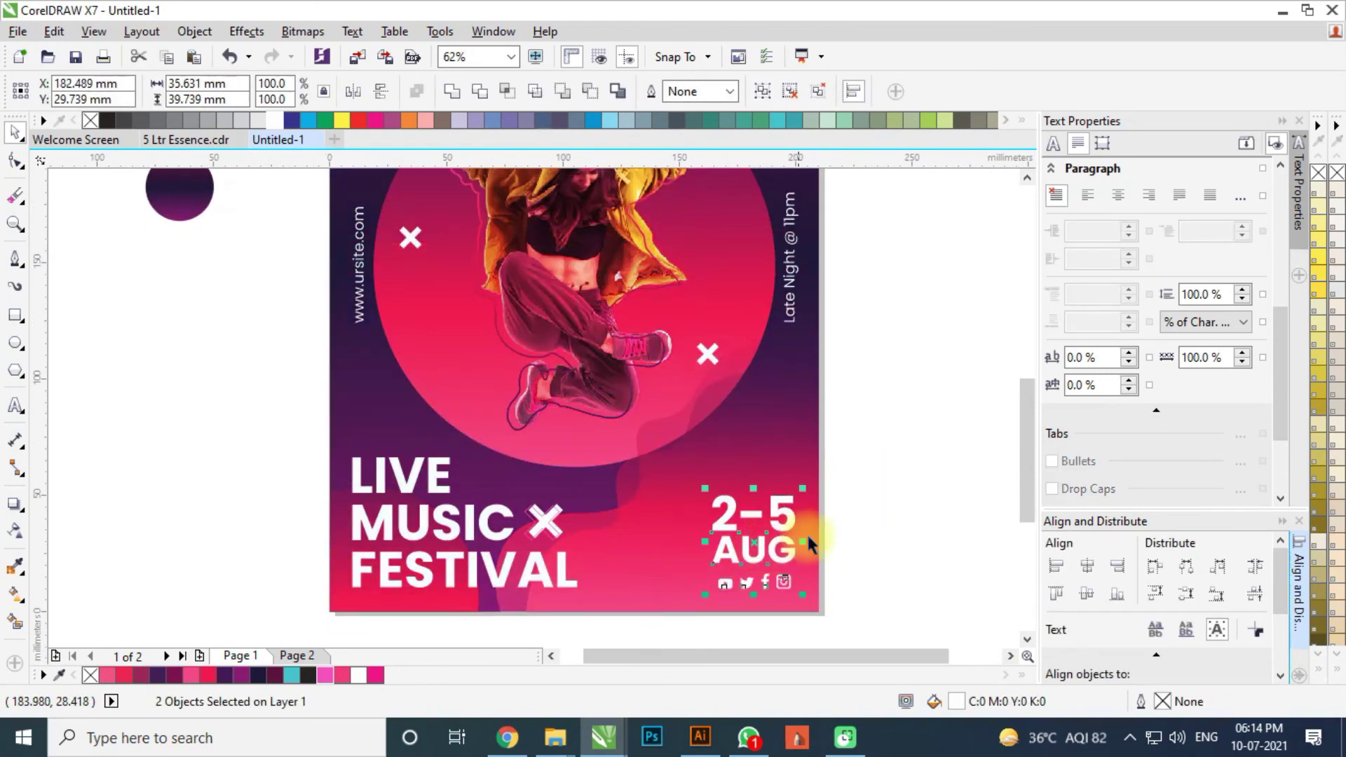
click(848, 550)
scroll(848, 553, down, 1)
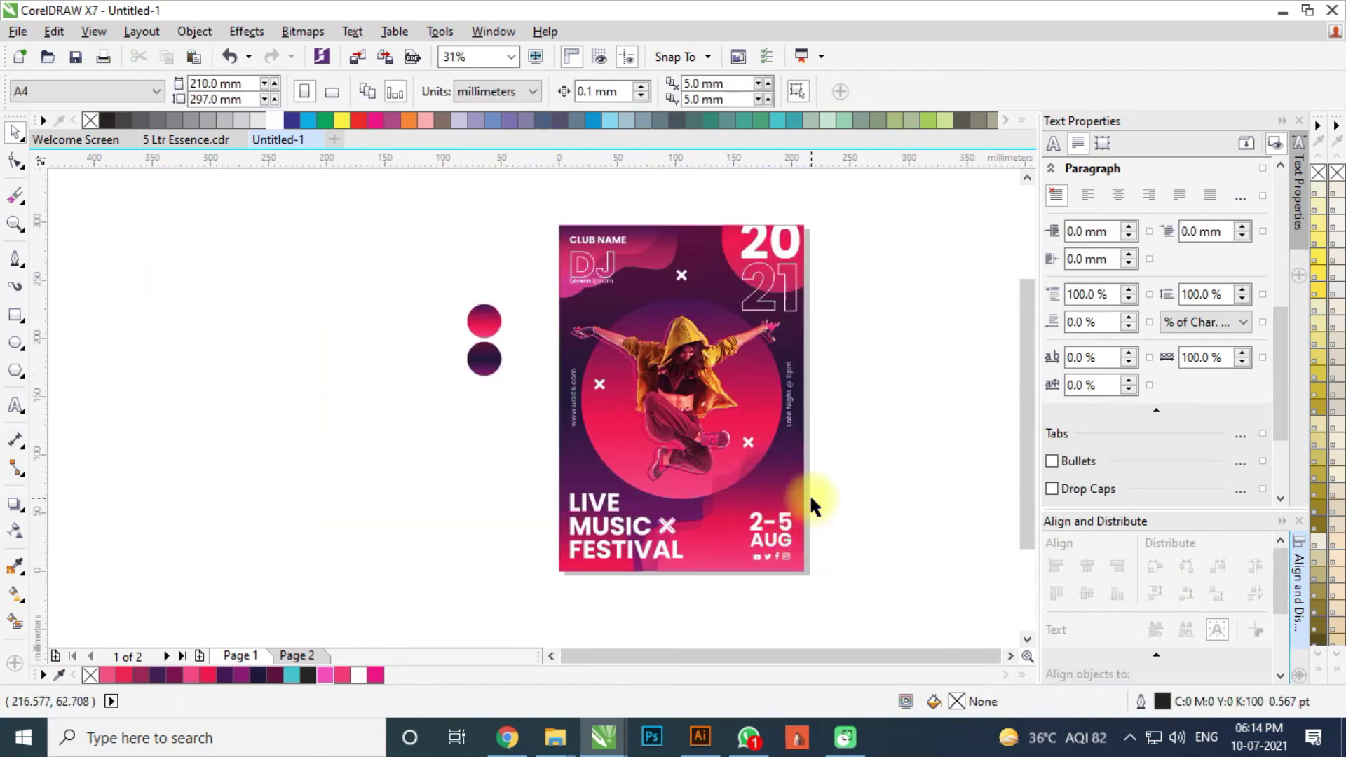
click(769, 550)
click(844, 511)
Delete the two gradient sample circles beside the page and fit the whole page in view
scroll(840, 514, down, 1)
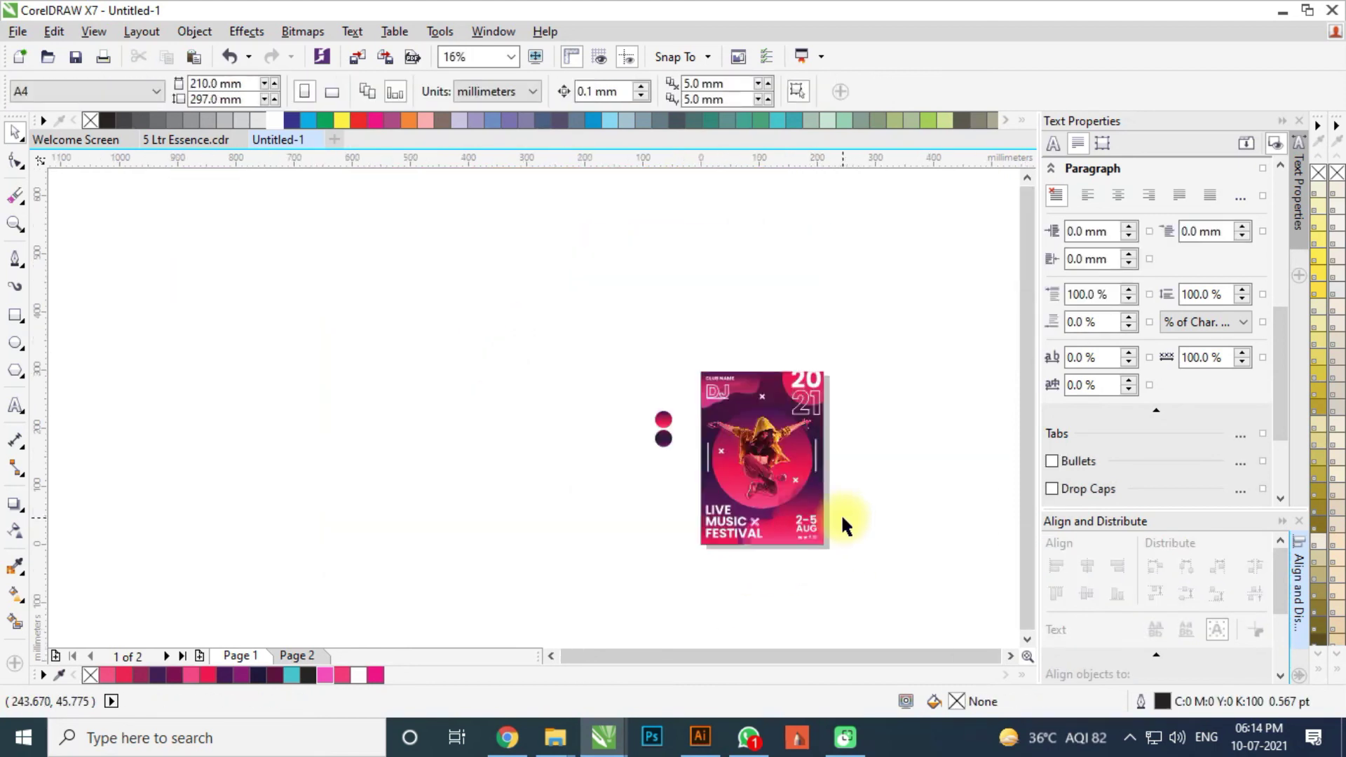
scroll(743, 444, down, 1)
click(736, 442)
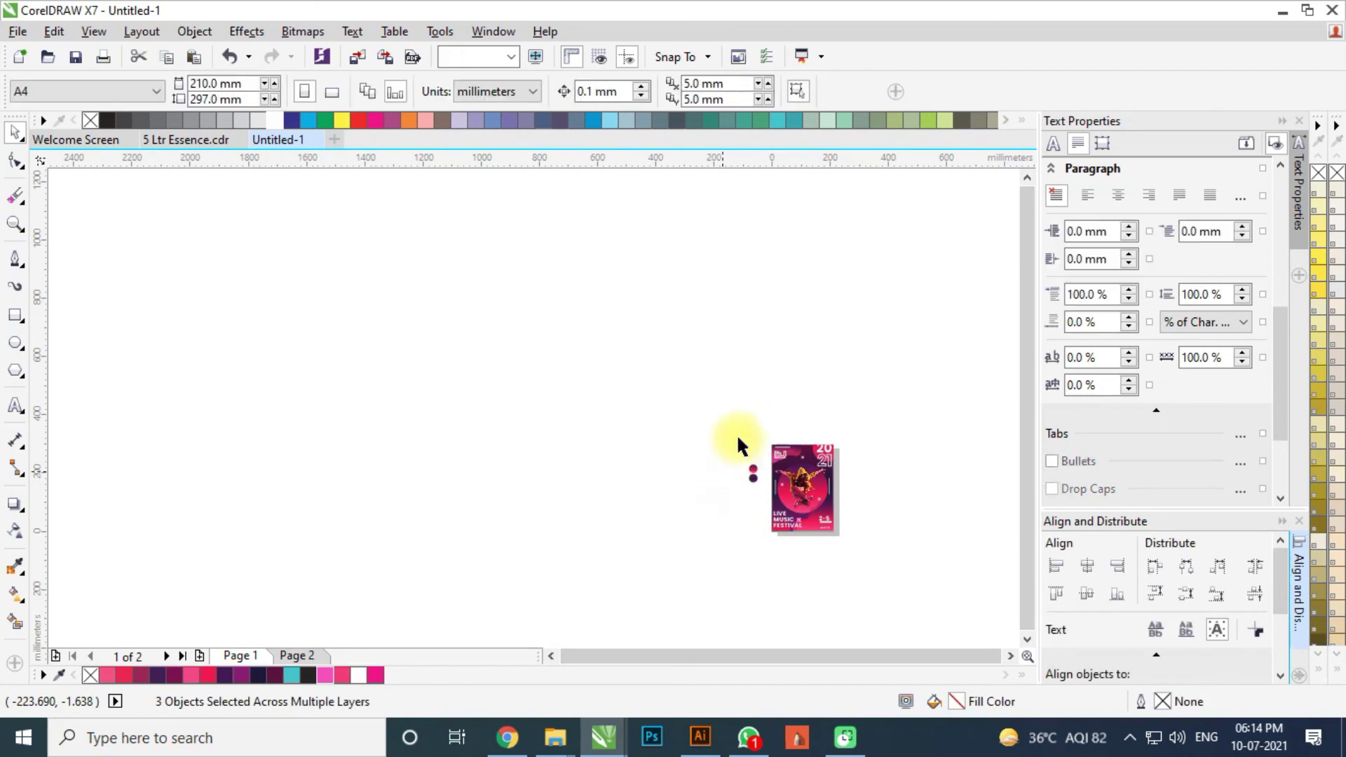
scroll(738, 439, up, 1)
drag(738, 437, 795, 571)
key(Delete)
key(shift+F4)
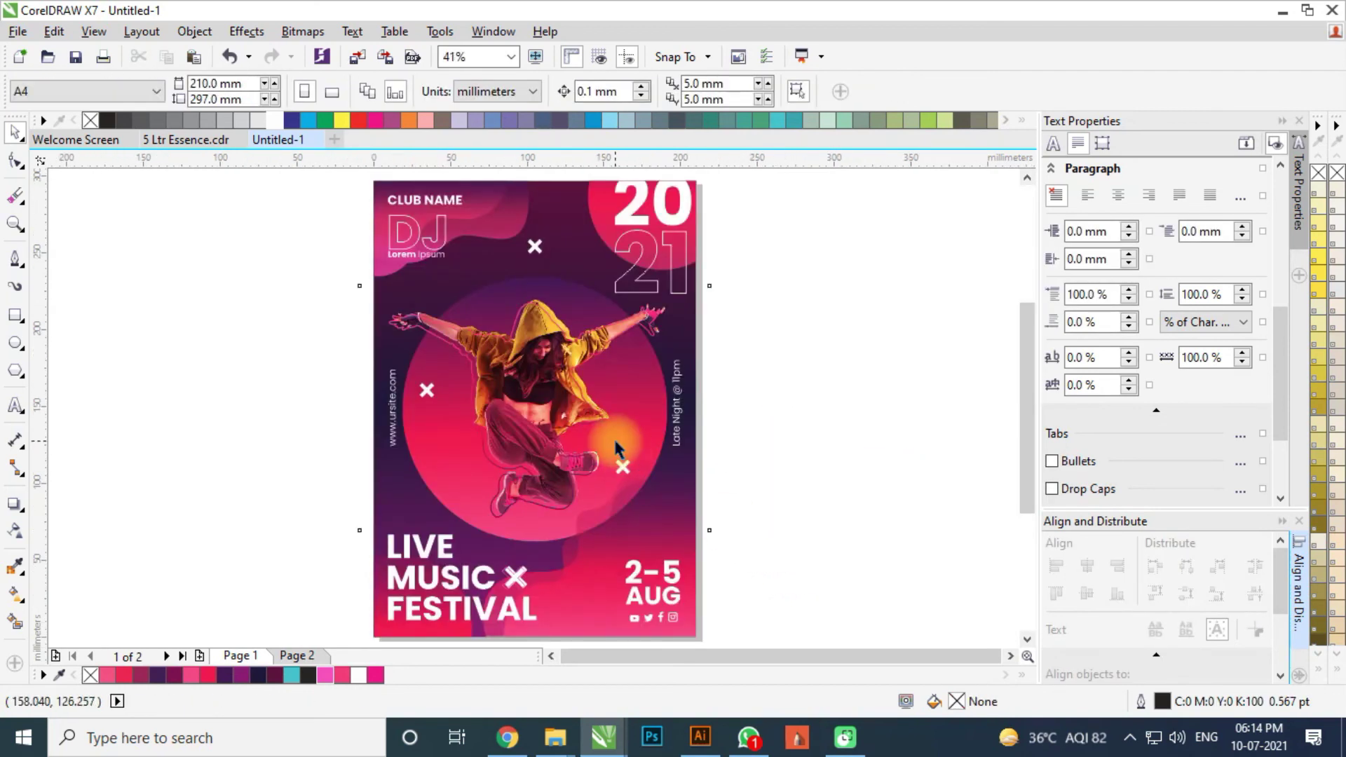
Cut the dancer artwork that overhangs the page and paste it inside the background PowerClip rectangle
click(613, 436)
drag(796, 242, 415, 561)
drag(303, 561, 303, 559)
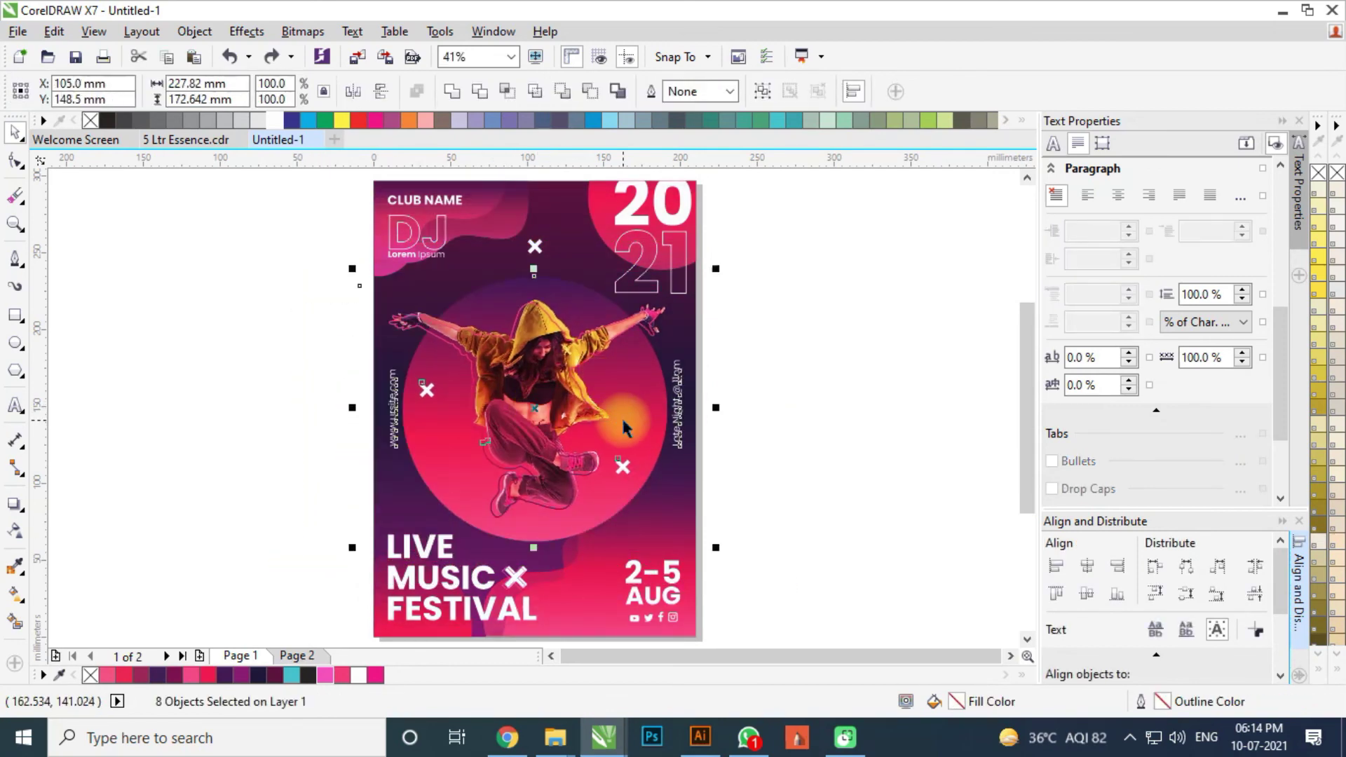
key(ctrl+g)
key(ctrl+x)
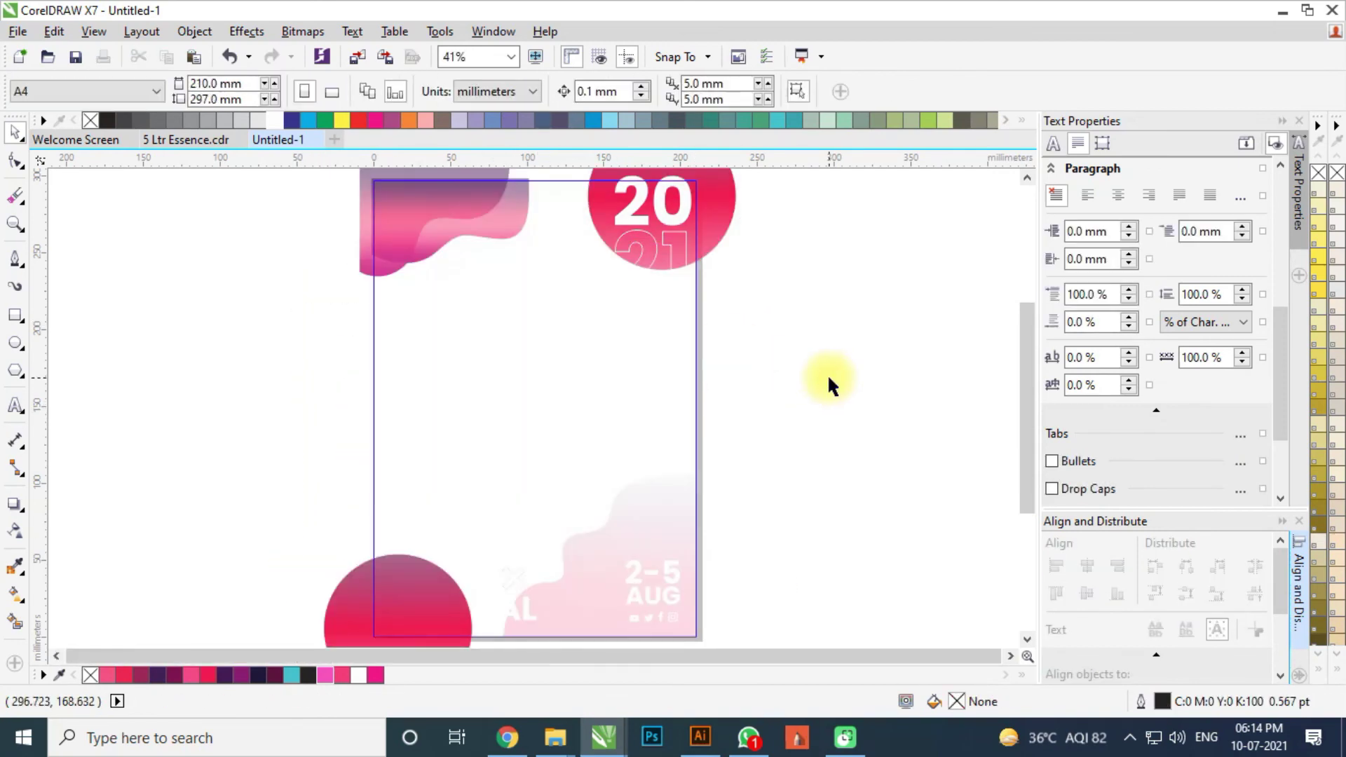
key(ctrl+v)
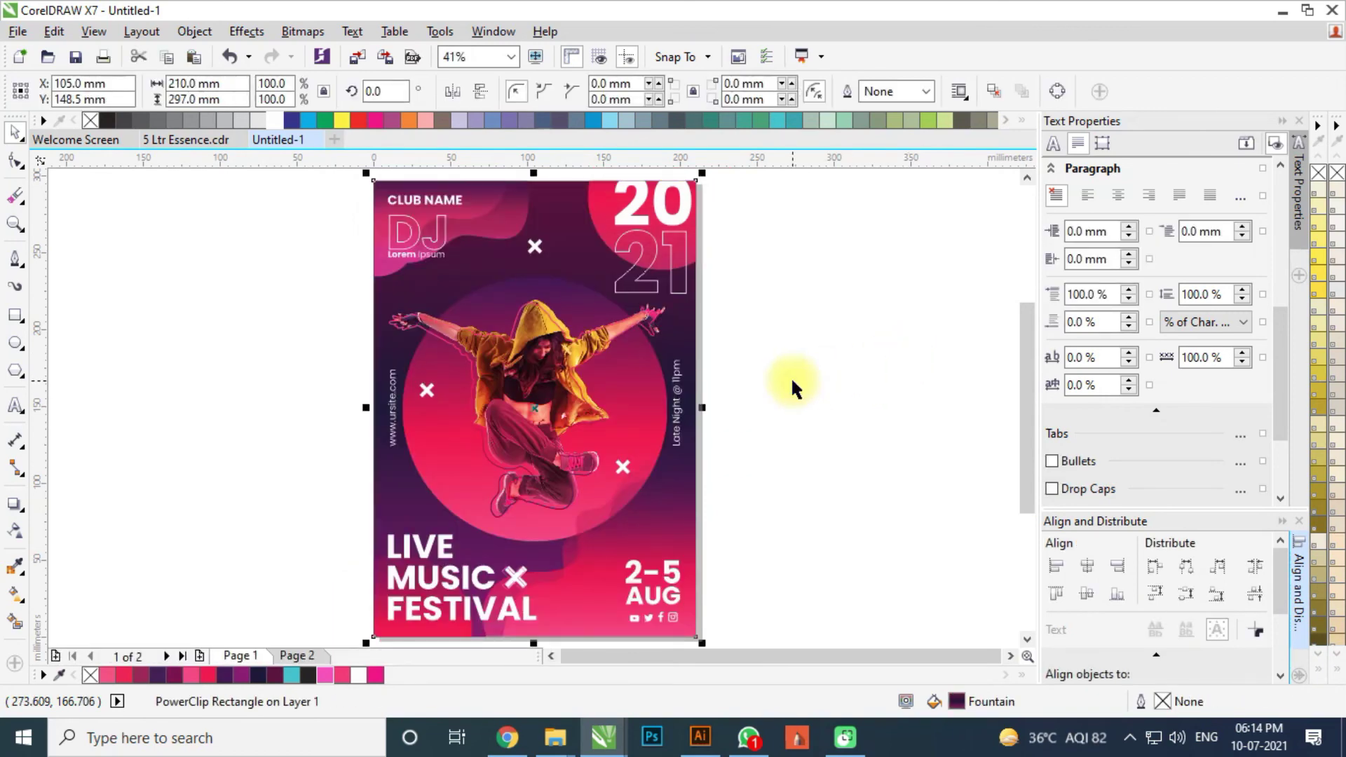
Check the extents of all poster objects and the page's upper-right corner, and view the finished poster in full-screen preview
scroll(791, 376, down, 3)
drag(805, 256, 396, 634)
scroll(741, 286, up, 2)
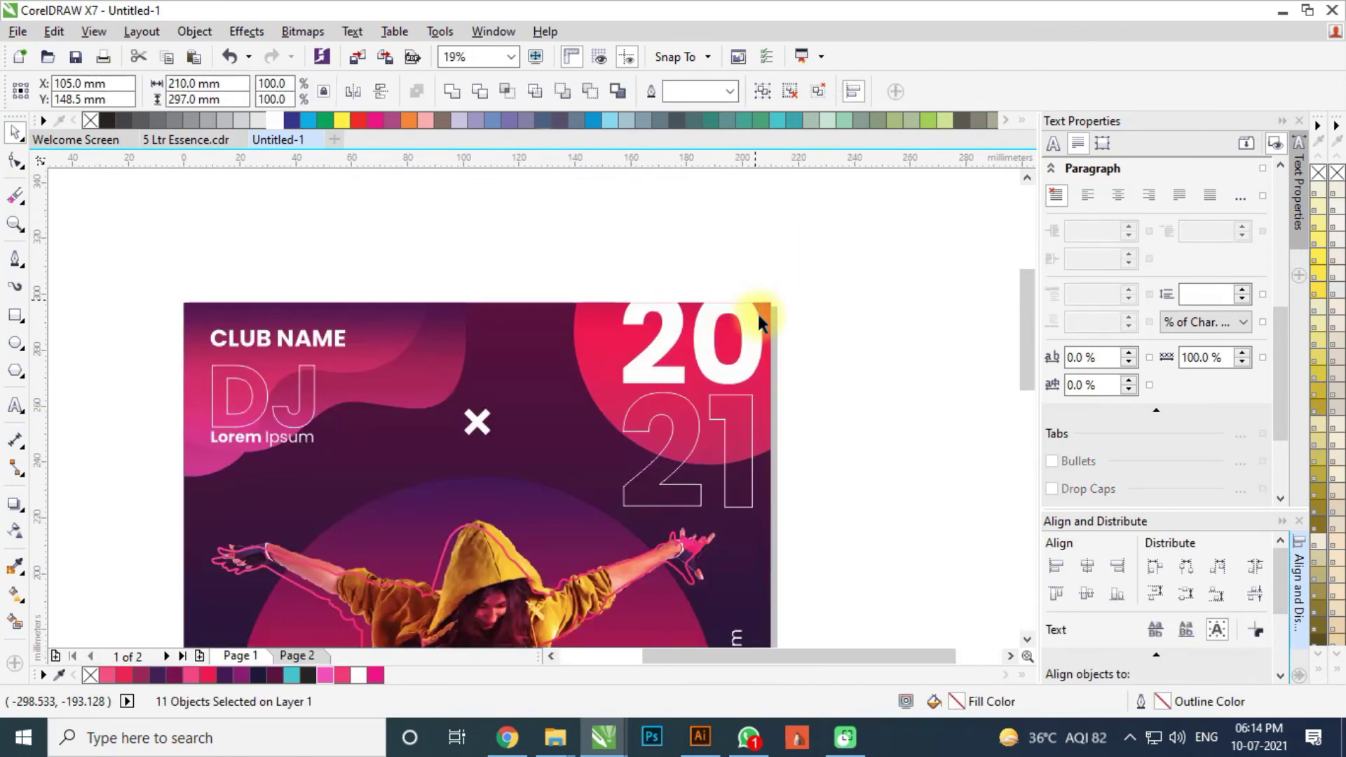
click(733, 281)
click(763, 314)
scroll(829, 325, down, 1)
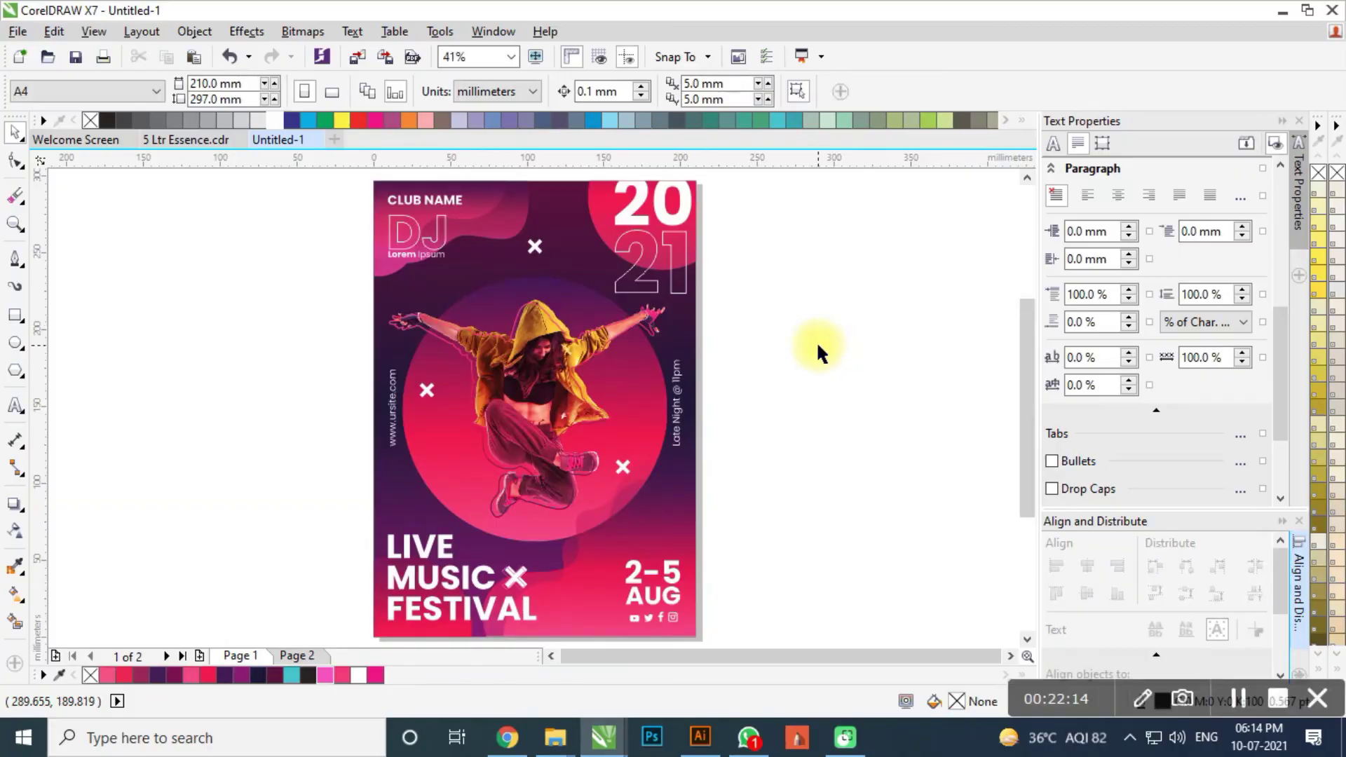
key(F9)
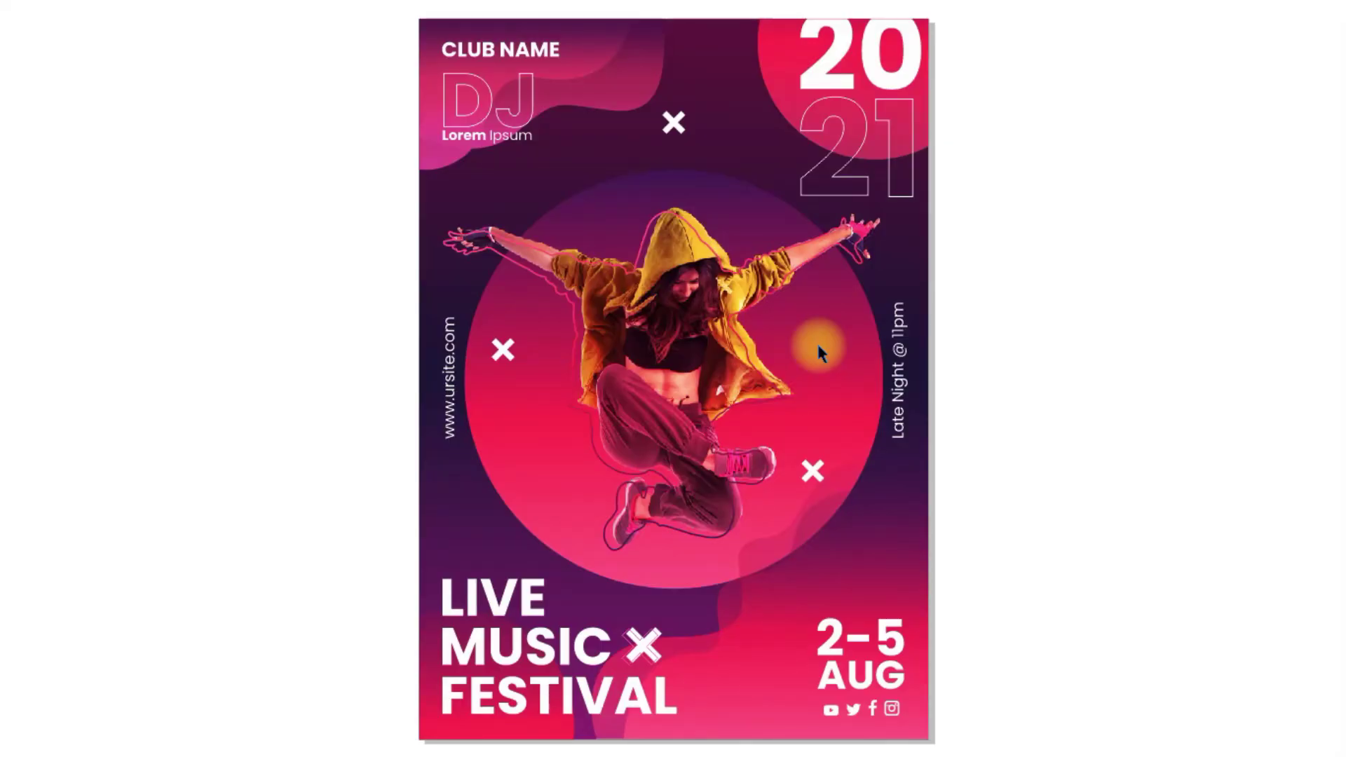